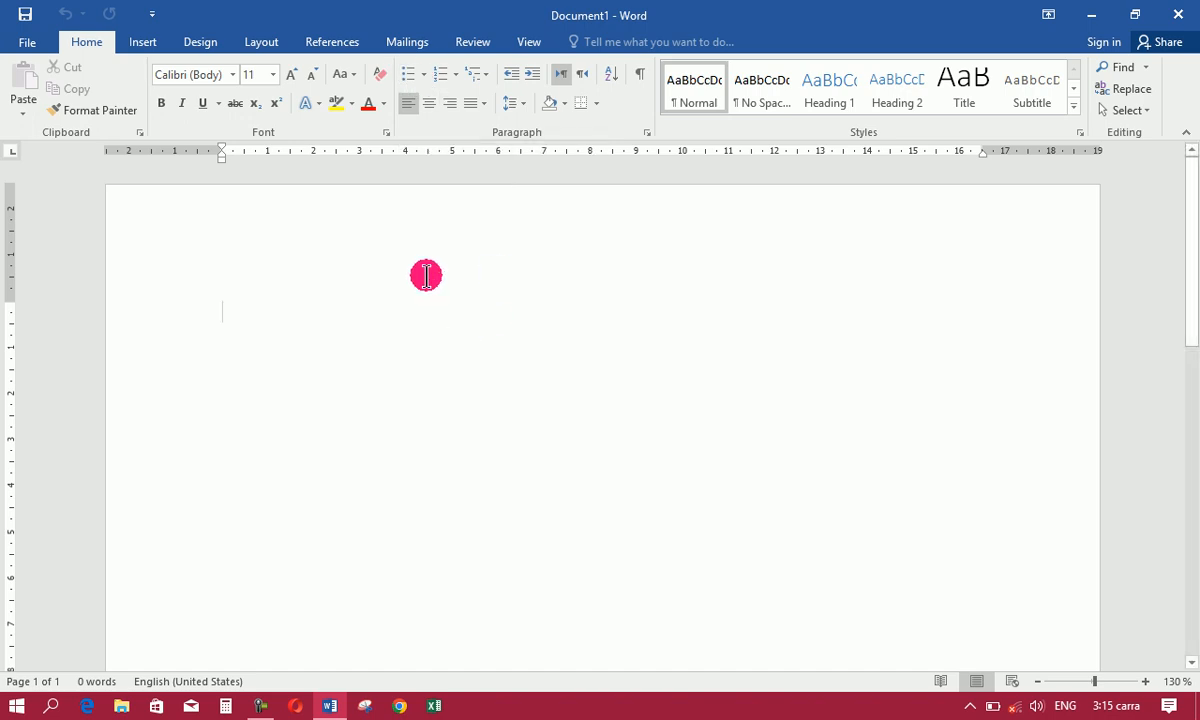
Step: Fill the blank document with sample paragraphs using the =rand() function
type("=")
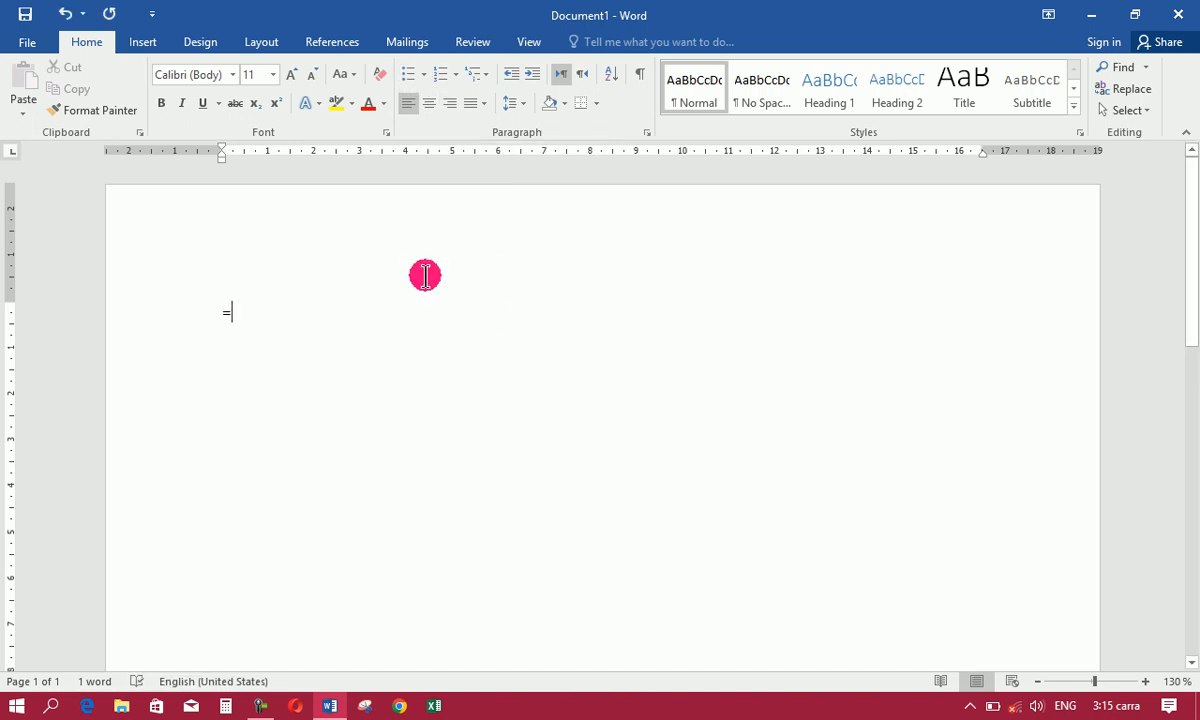
type("rand()")
key("Return")
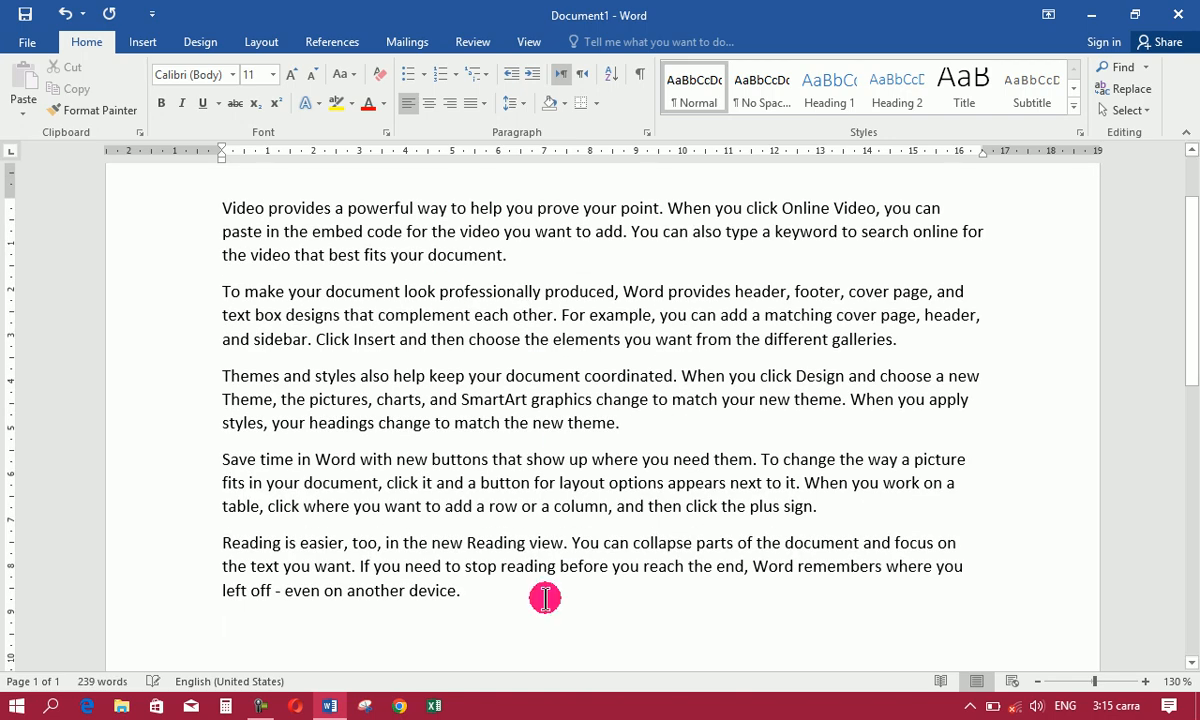
Step: Format all the paragraphs as a bulleted list with check mark bullets
key("ctrl+a")
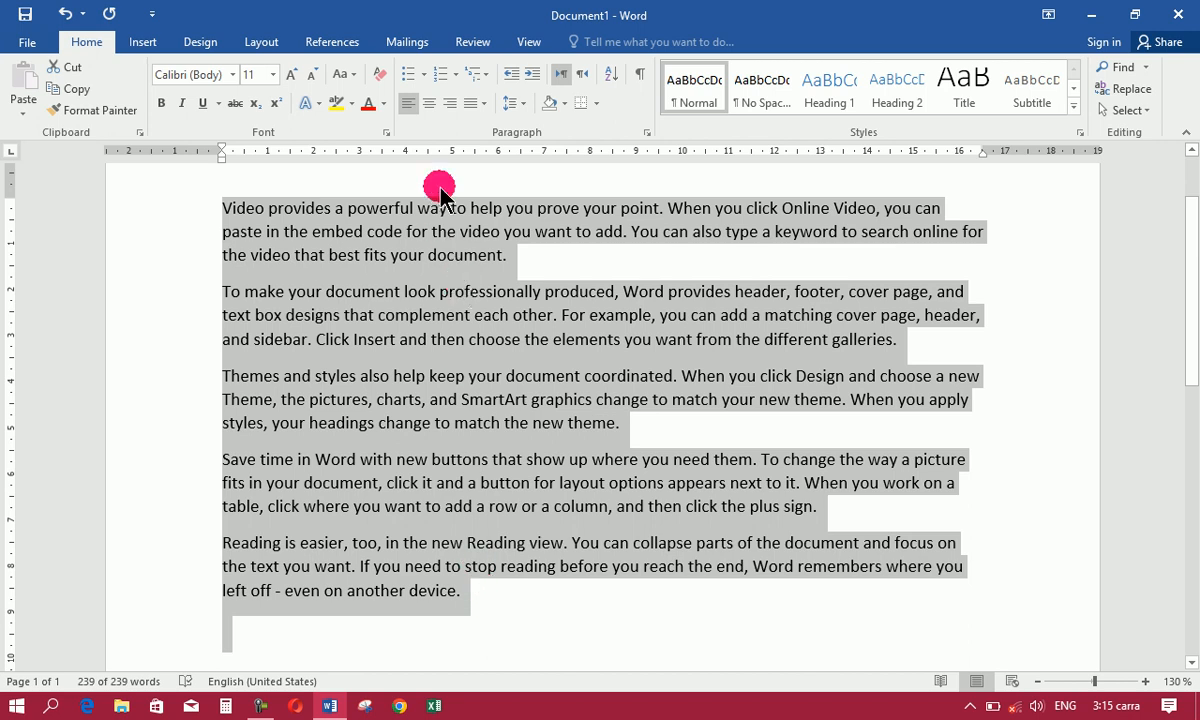
left_click(421, 74)
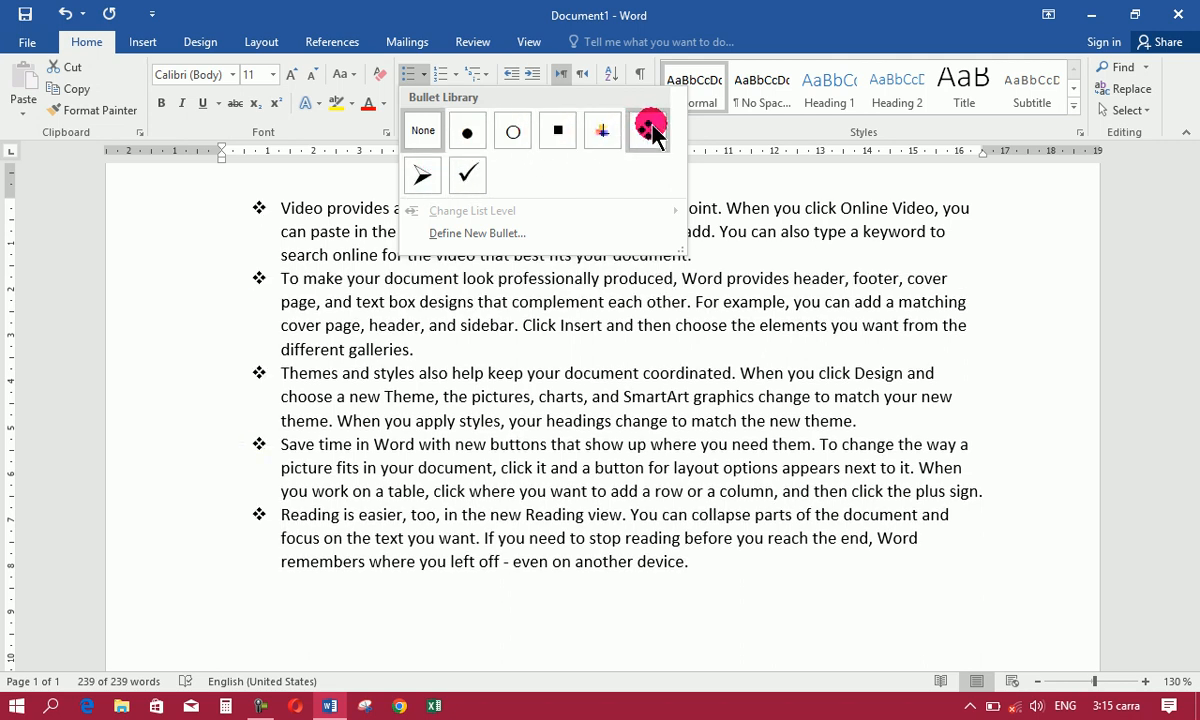
left_click(469, 180)
Step: Add three list items after the last paragraph: "Kjfdskjfhskjfhdskjfhsd", "Jsdhfjsdfhjsdfhd" and "jhfjsdh"
left_click(726, 570)
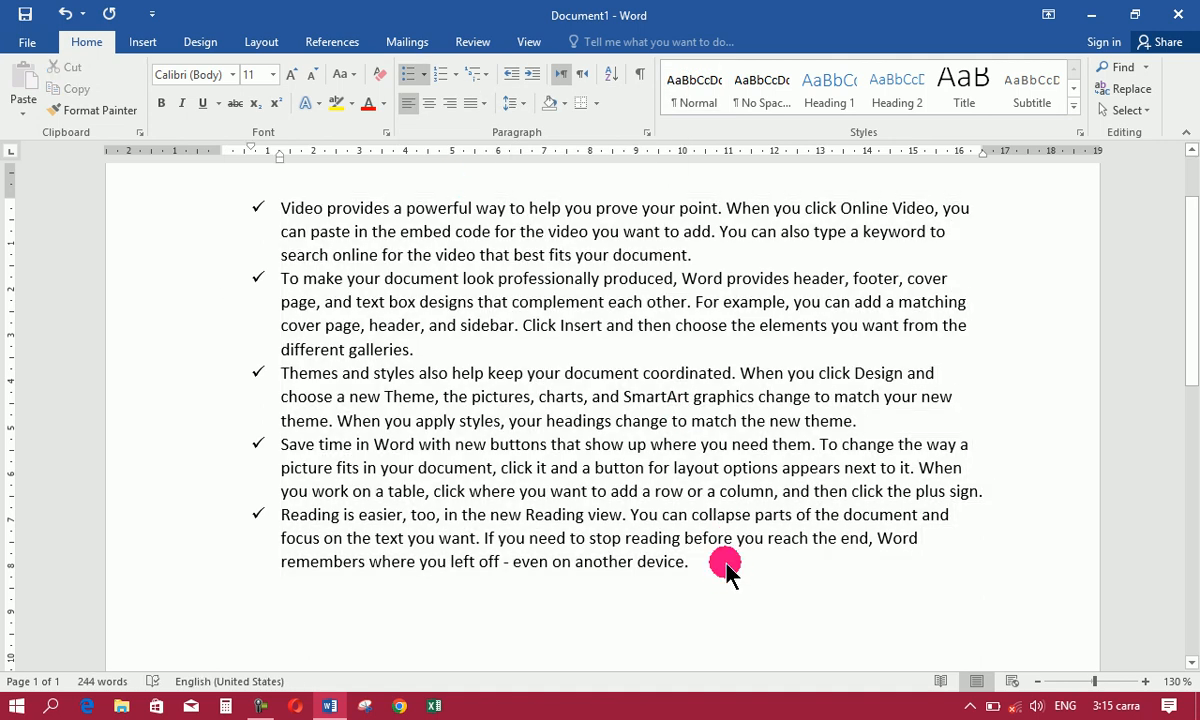
key("Return")
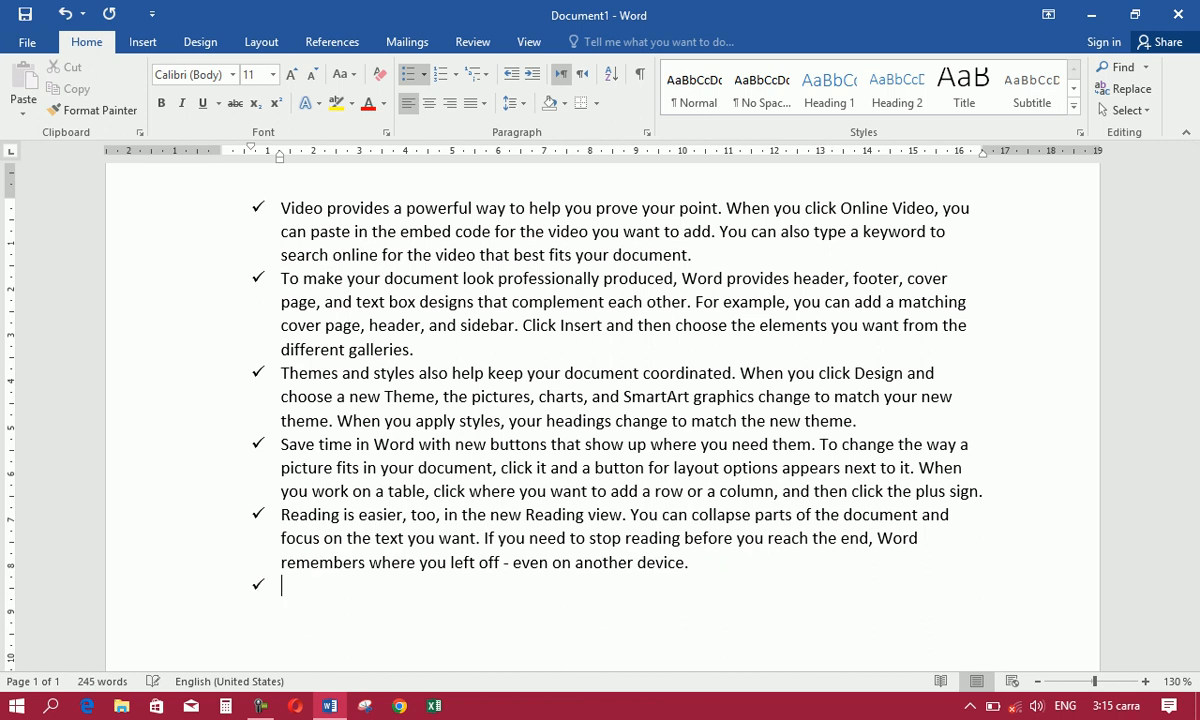
type("kjfdskjfhskjfhdskjfhsd")
key("Return")
type("jsdhfjsdfhjsdfhd")
key("Return")
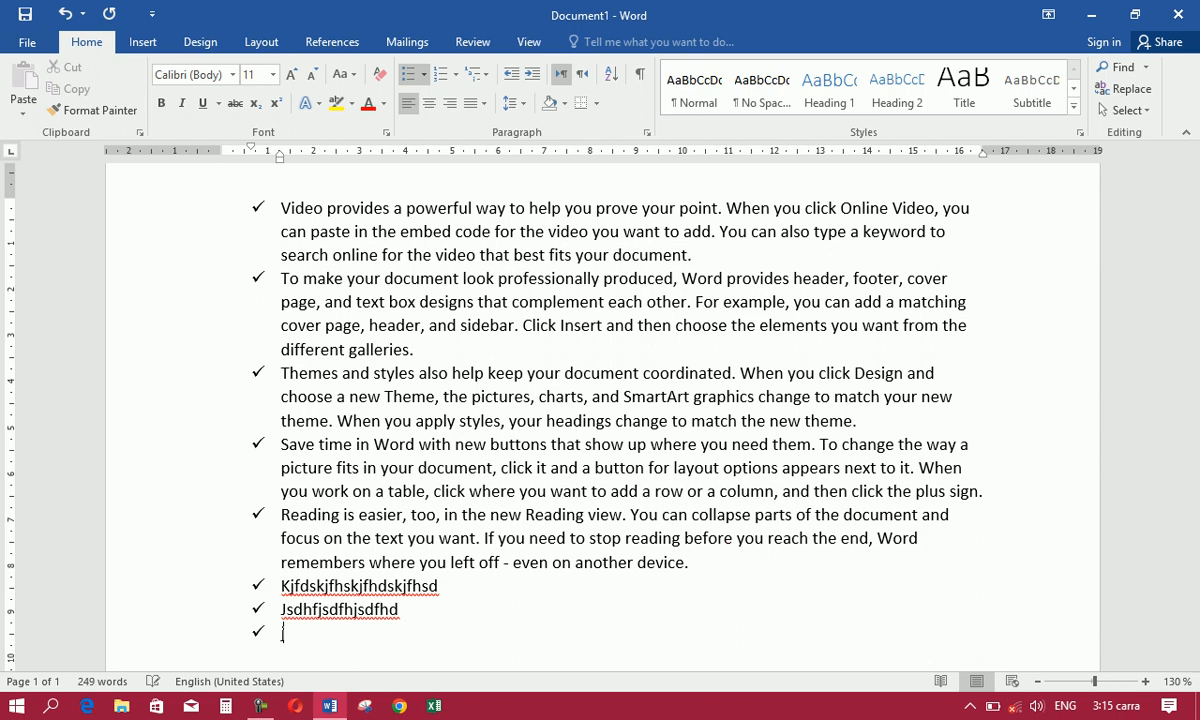
type("jhfjsdh")
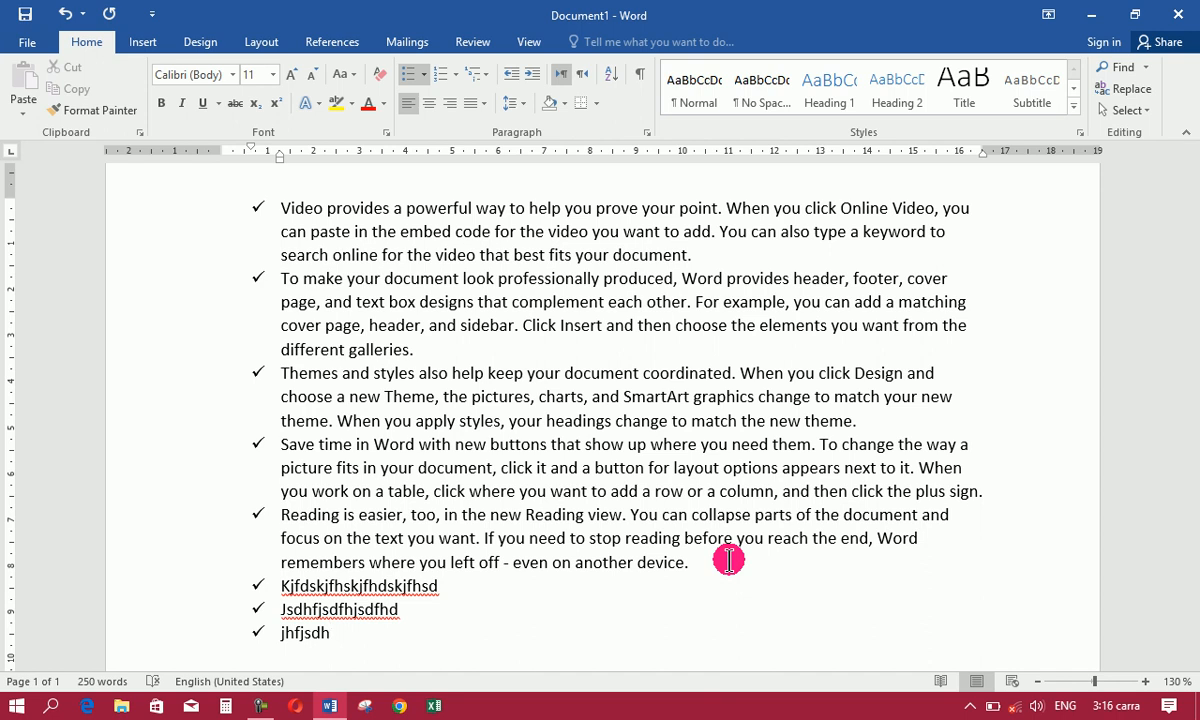
Step: Start defining a new bullet for the entire list and bring up the beginning of the Wingdings symbol set
key("ctrl+a")
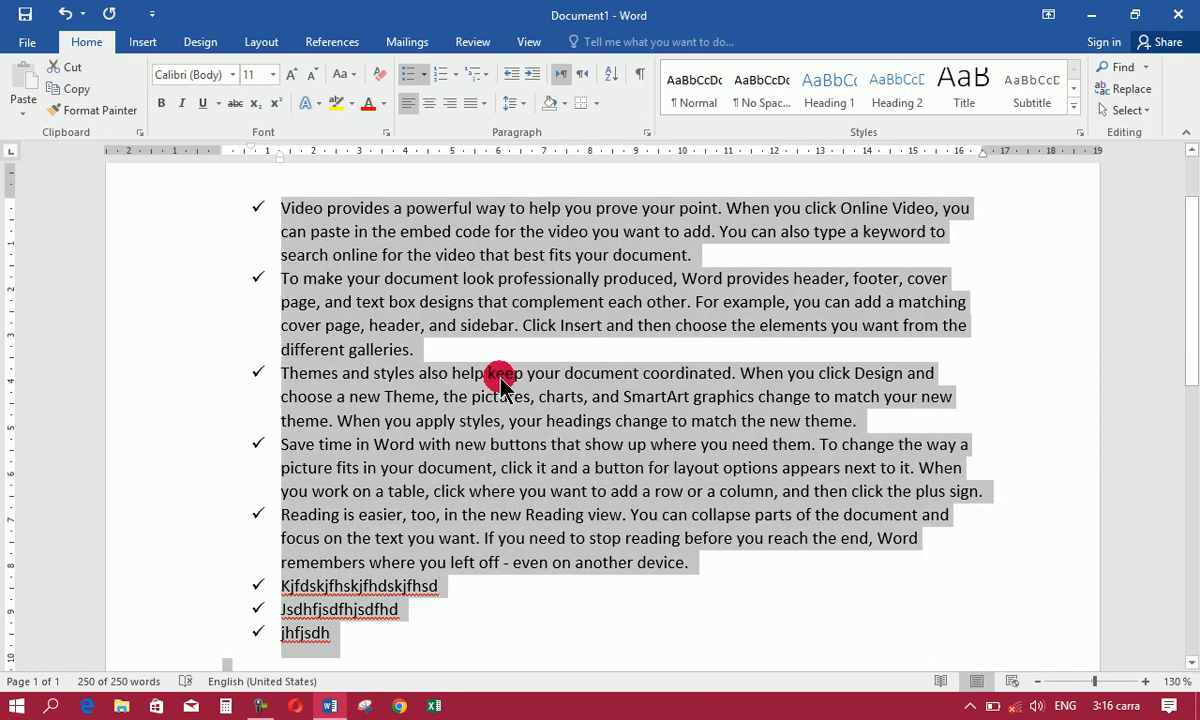
left_click(424, 78)
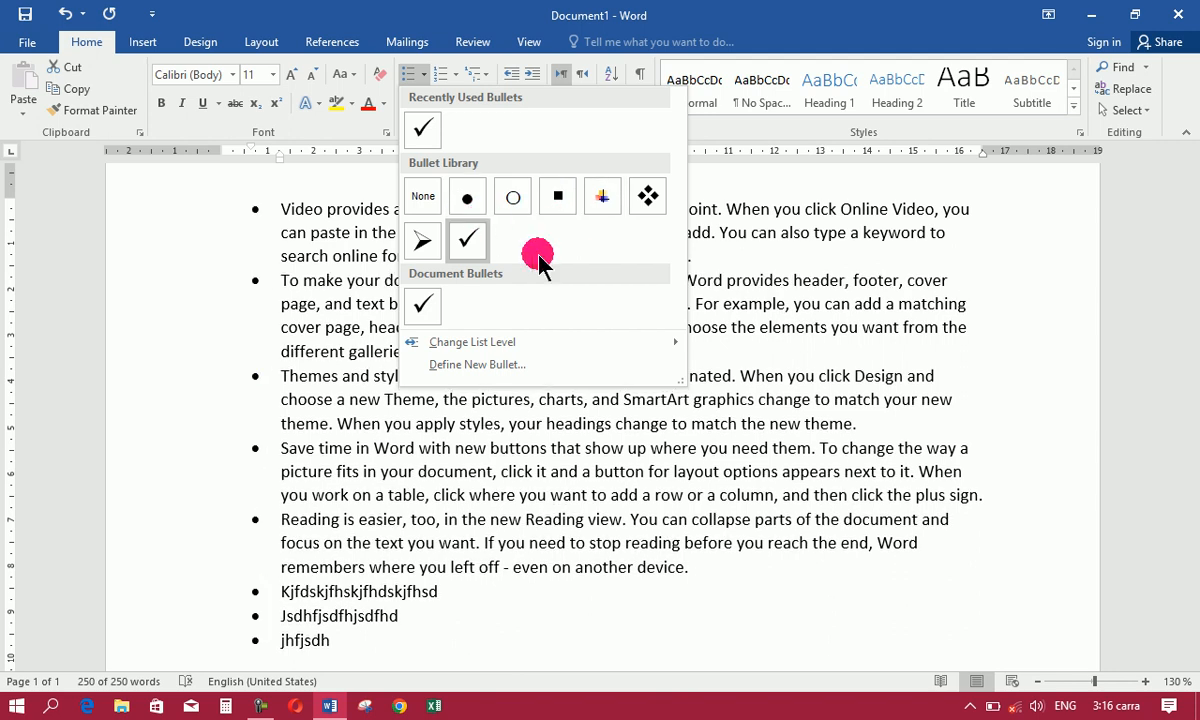
left_click(480, 366)
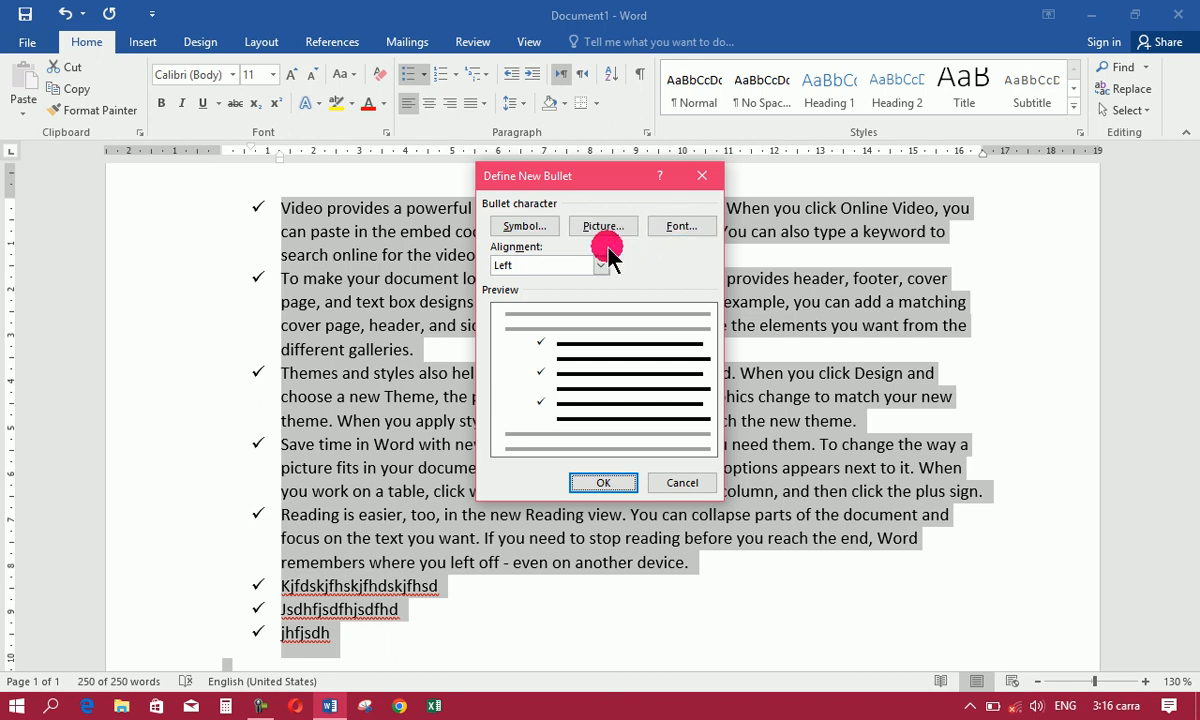
left_click(525, 228)
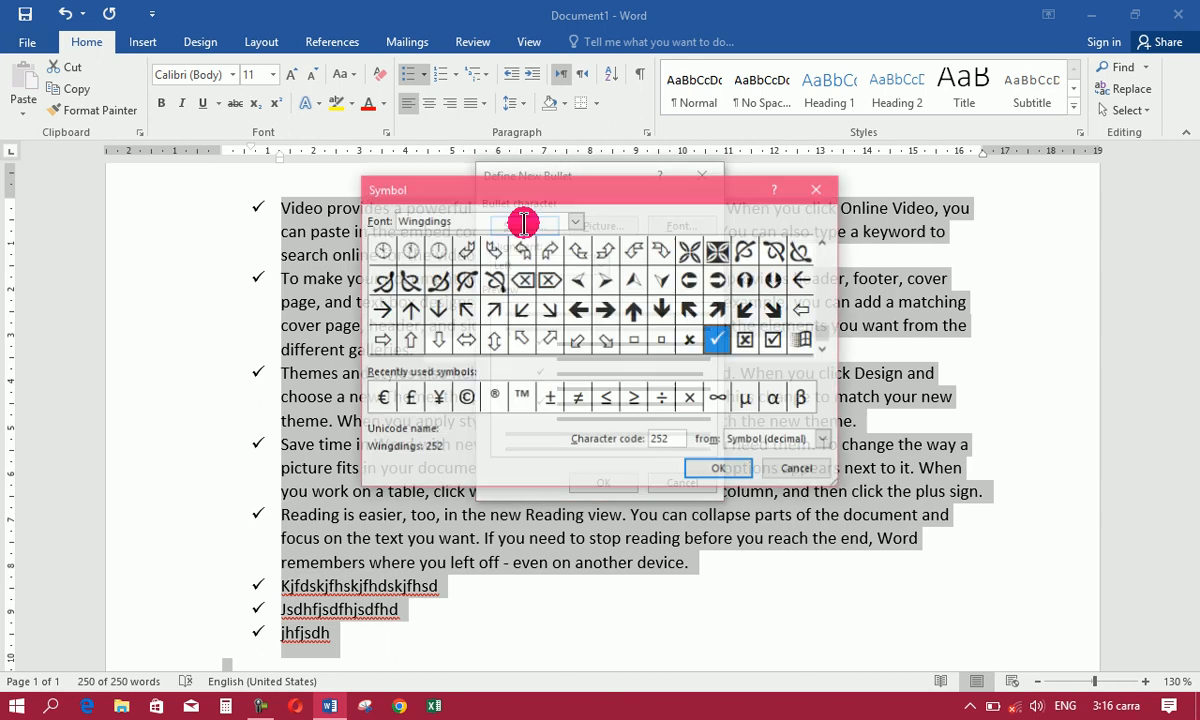
left_click(824, 243)
left_click(824, 243)
left_click(824, 243)
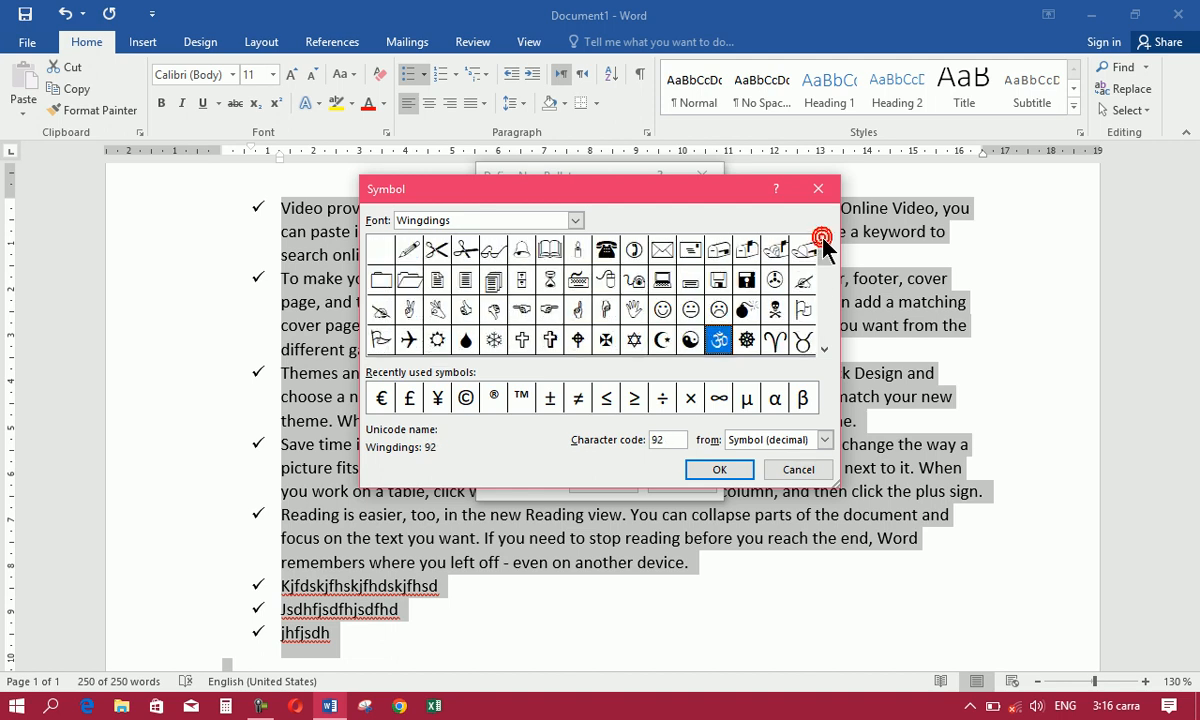
Step: Try the candle, keyboard and hourglass symbols as the new bullet character
left_click(582, 256)
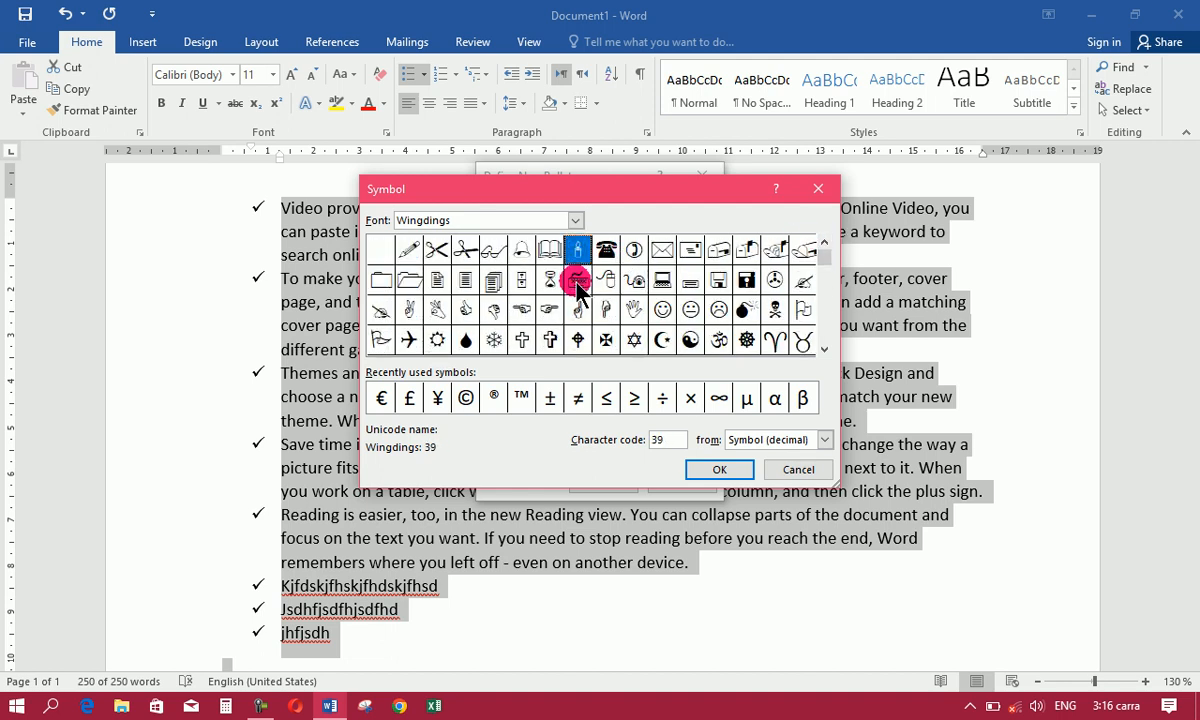
left_click(573, 278)
left_click(541, 283)
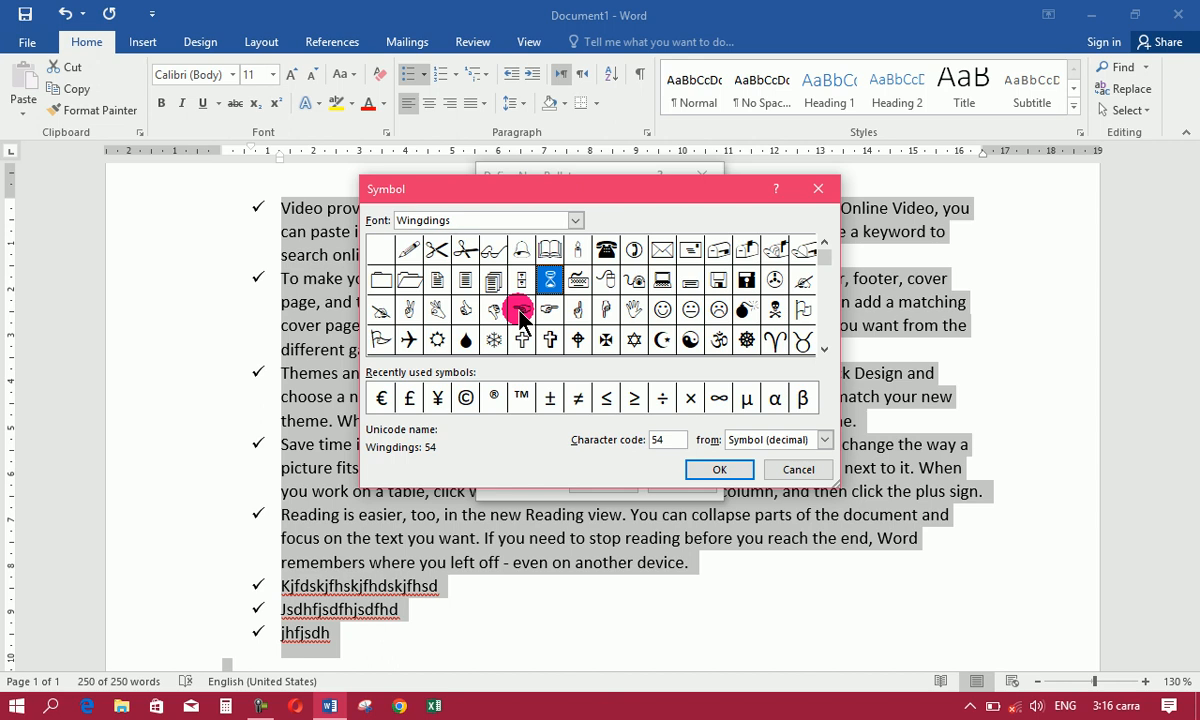
Step: Browse the Wide Latin and Webdings symbol sets, and return to the Wingdings font
left_click(572, 217)
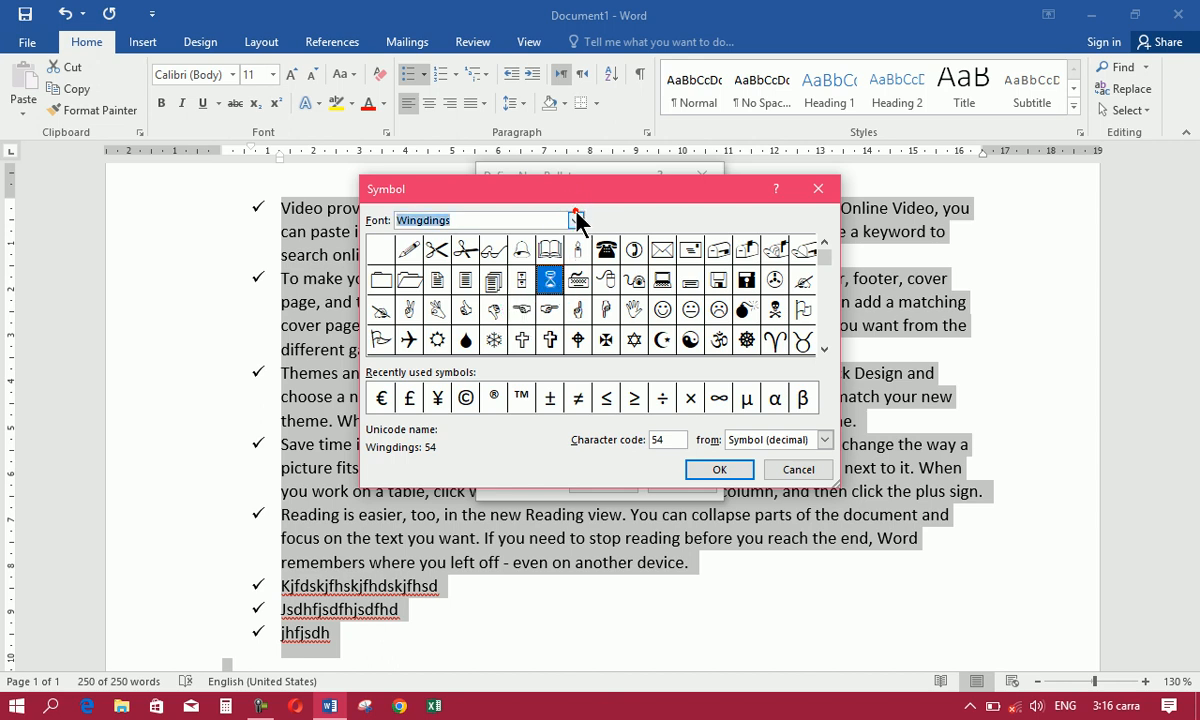
left_click(576, 220)
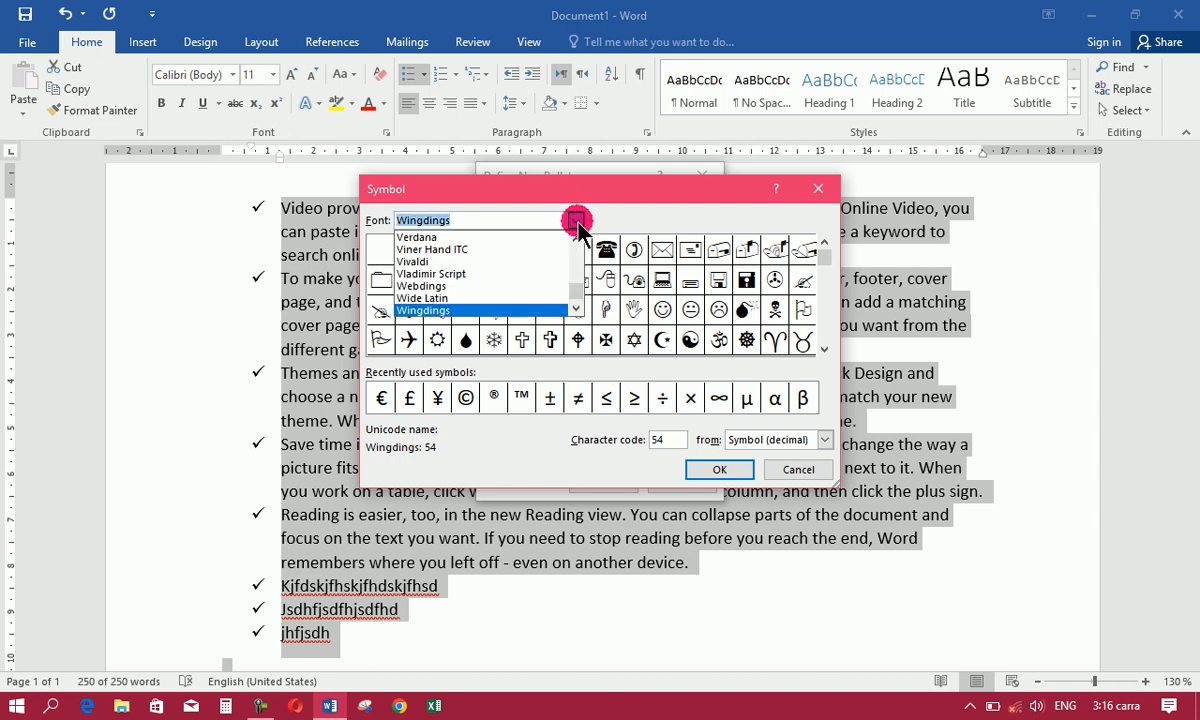
left_click(465, 298)
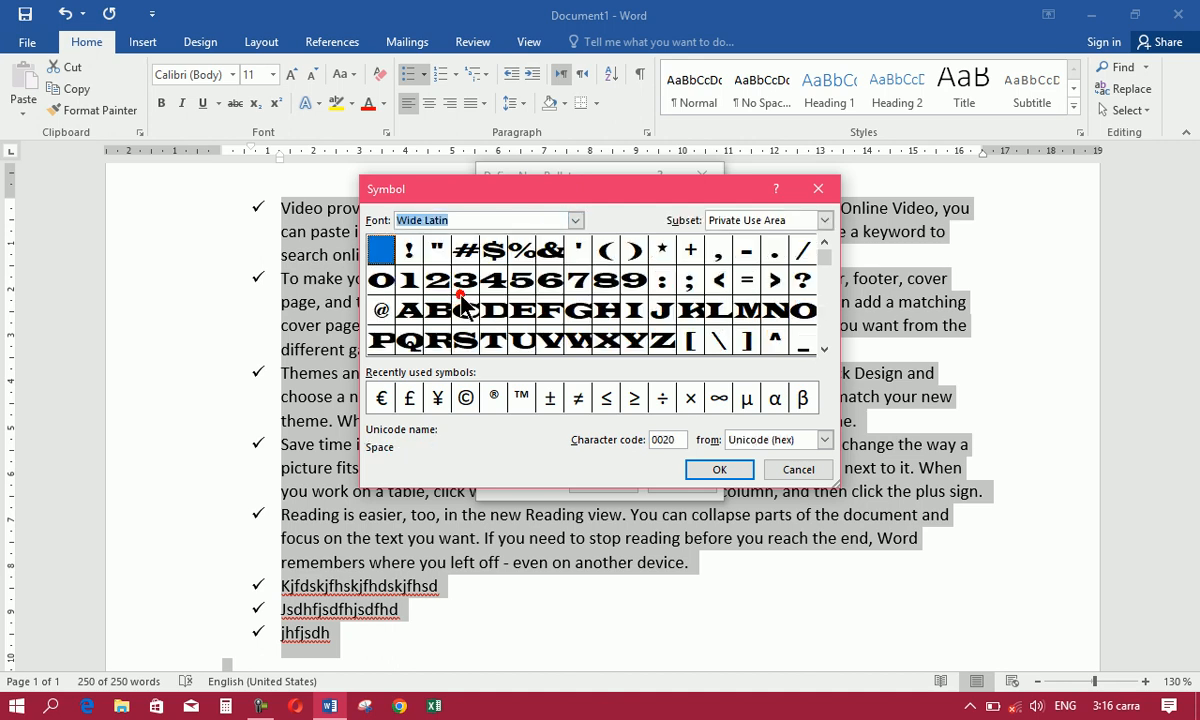
left_click(575, 220)
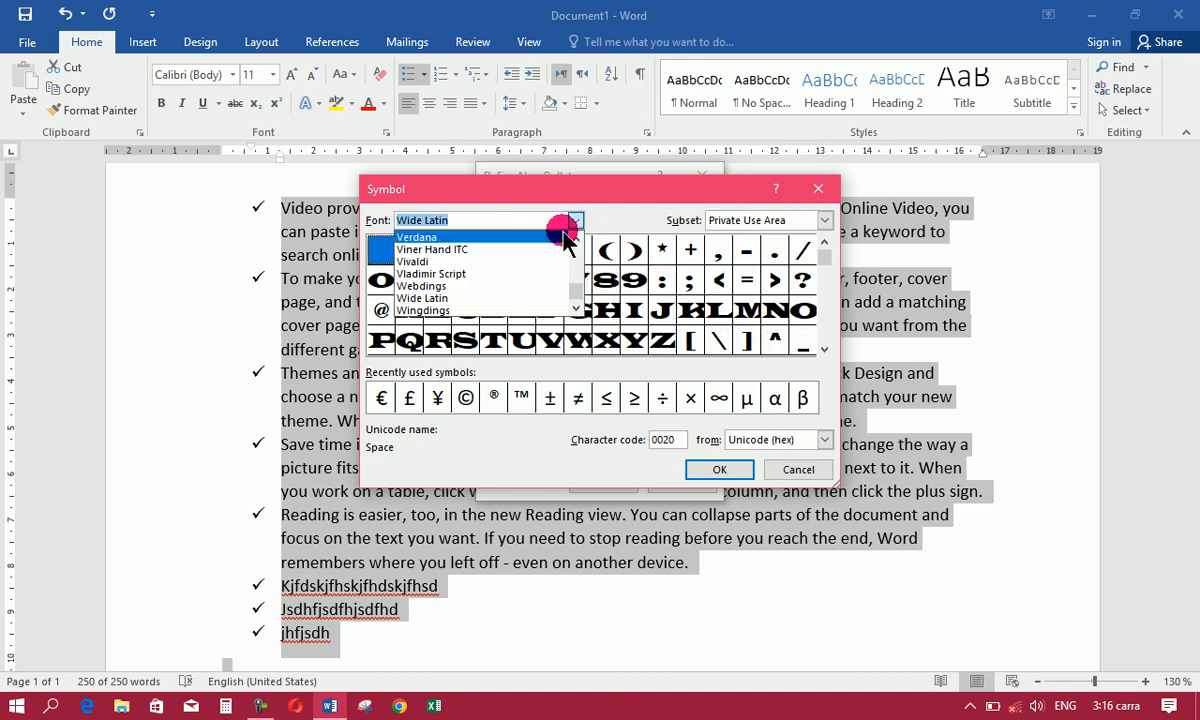
left_click(485, 287)
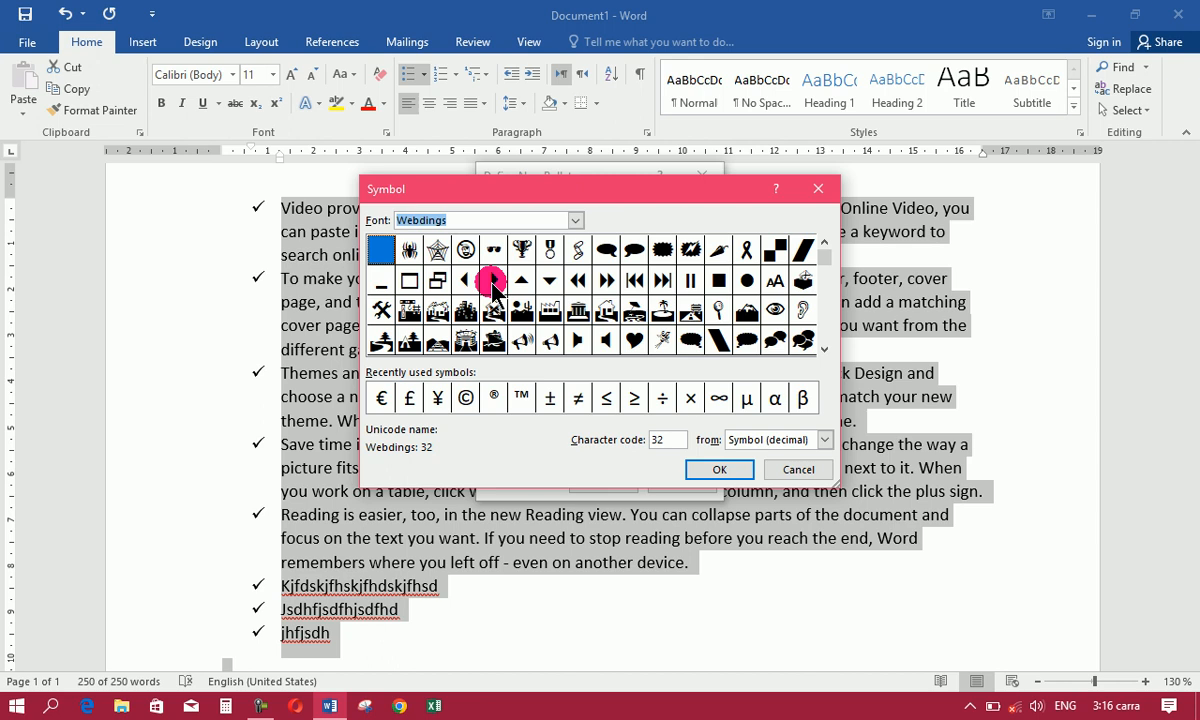
left_click(576, 220)
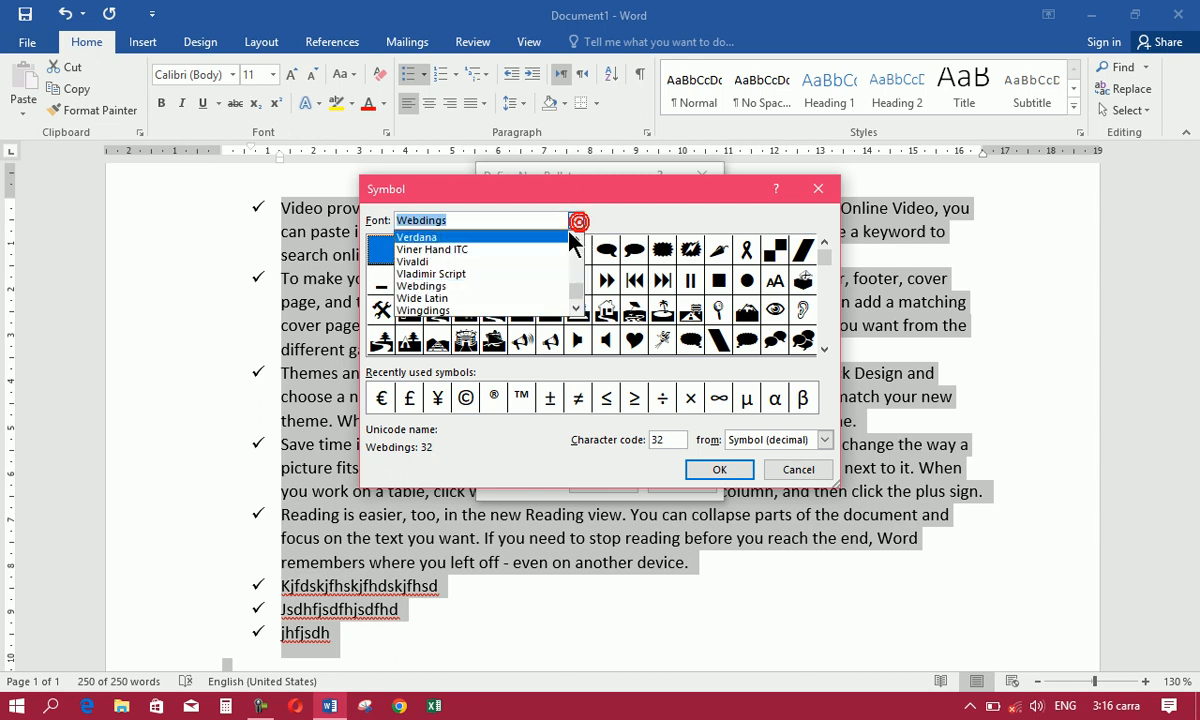
left_click(463, 310)
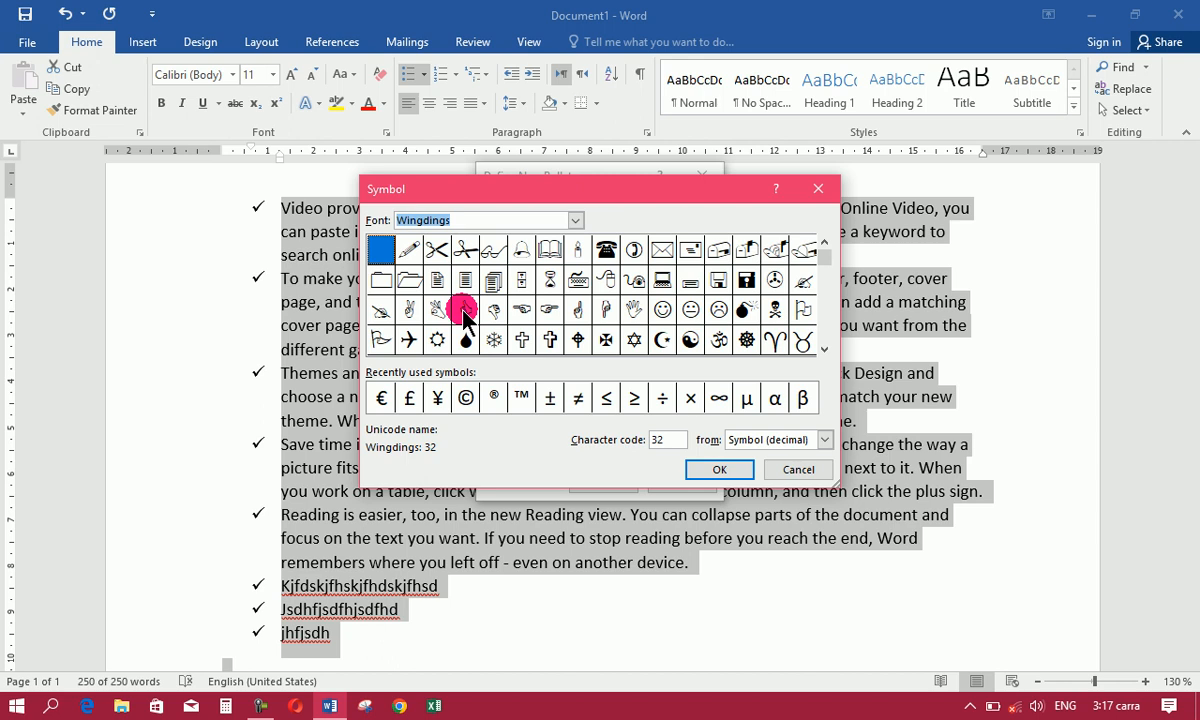
Step: Choose the right-pointing hand from Wingdings as the new bullet character
left_click(549, 311)
left_click(712, 470)
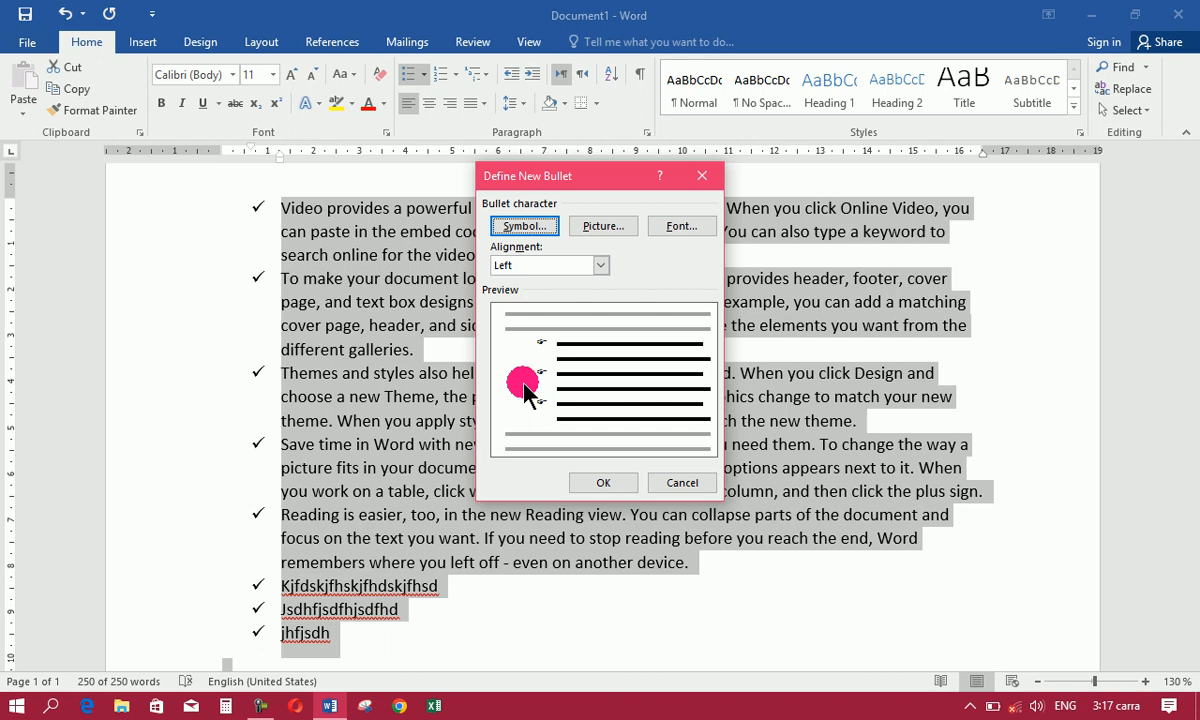
Step: Set the font of the new hand bullet to size 28 and bold
left_click(685, 227)
left_click(766, 217)
left_click(766, 217)
left_click(766, 217)
left_click(766, 217)
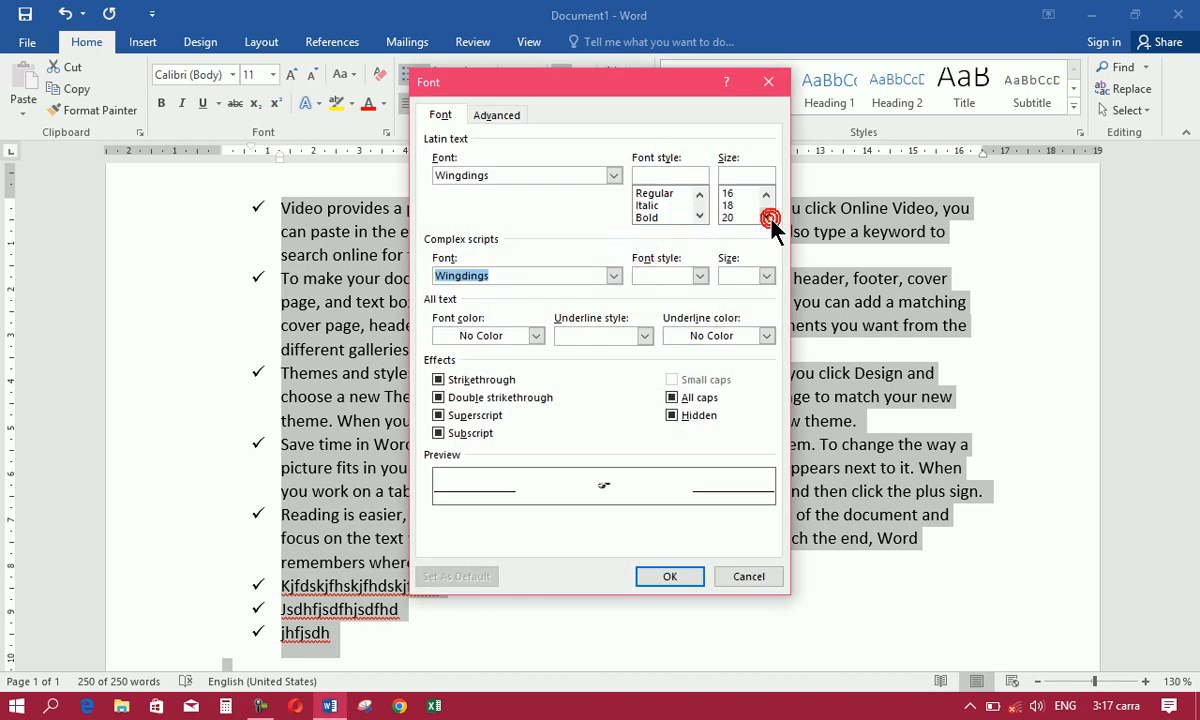
left_click(766, 215)
left_click(766, 215)
left_click(766, 215)
left_click(766, 215)
left_click(730, 215)
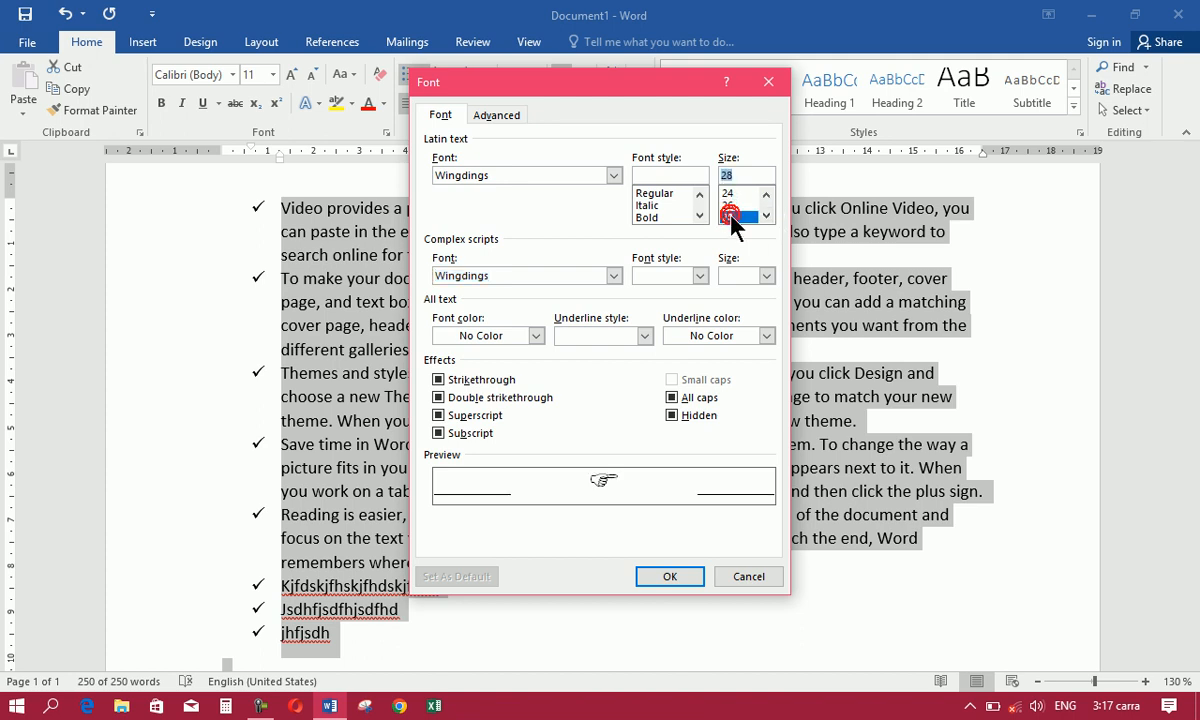
left_click(650, 217)
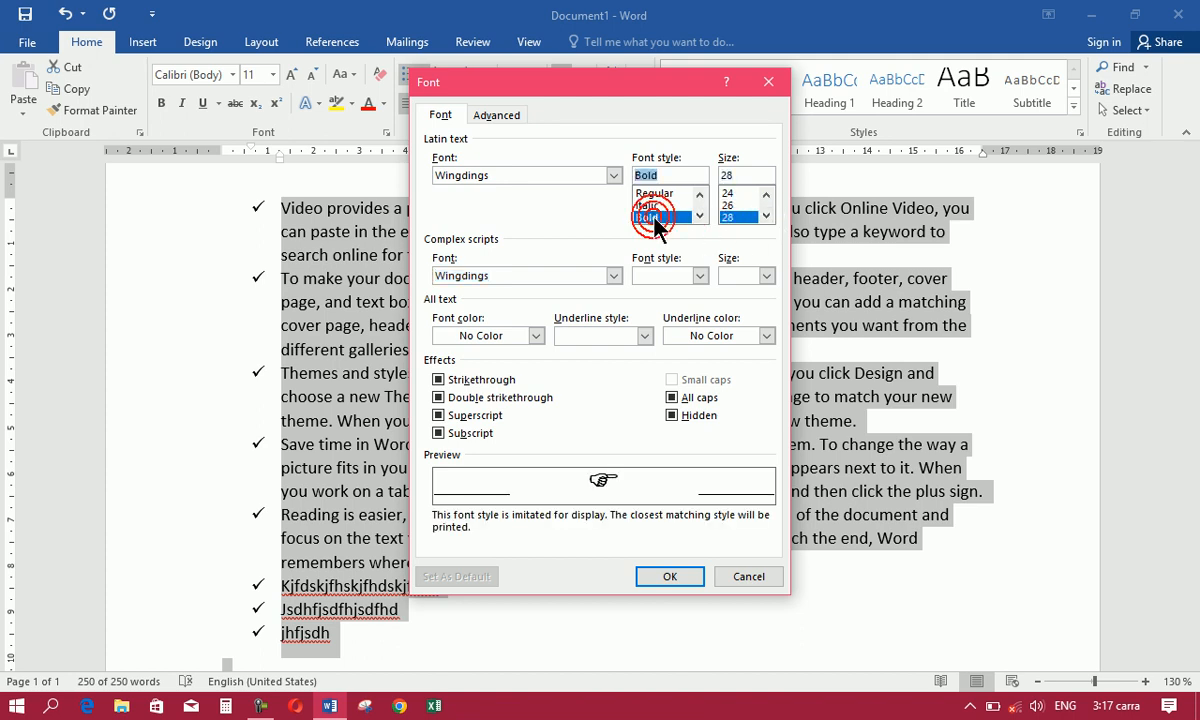
Step: Color the hand bullet red, give it a light blue double underline, and apply the new bullet to the list
left_click(536, 336)
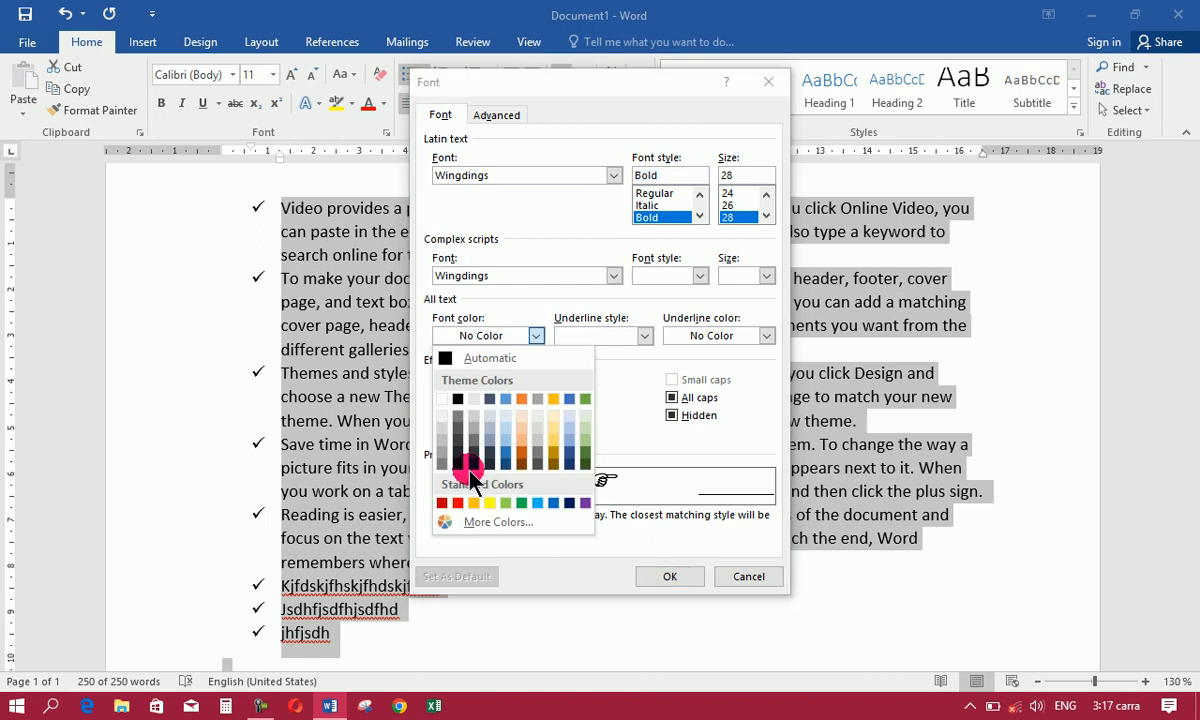
left_click(455, 502)
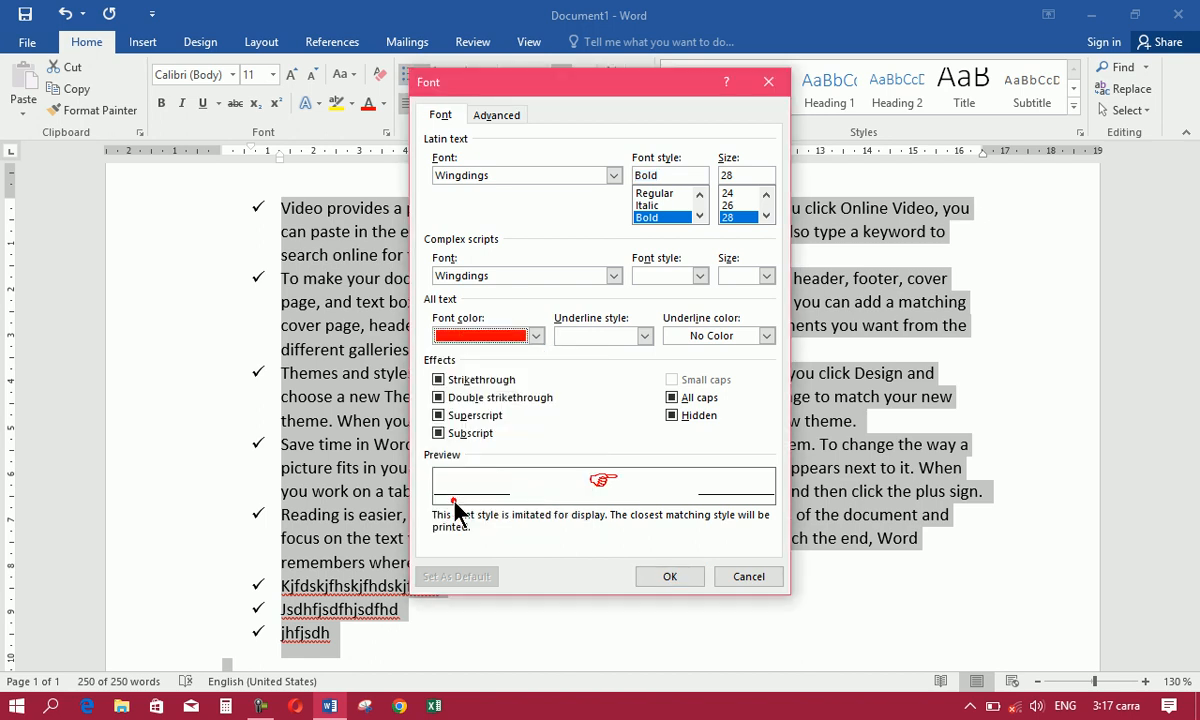
left_click(645, 336)
left_click(605, 397)
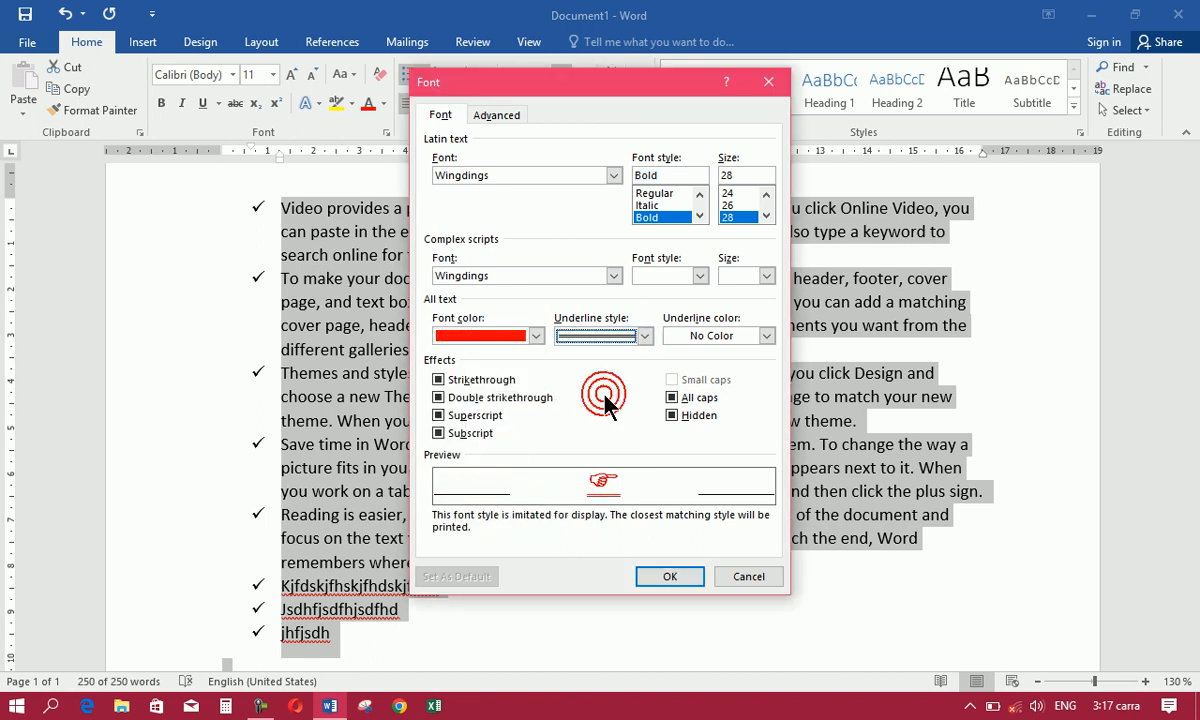
left_click(731, 337)
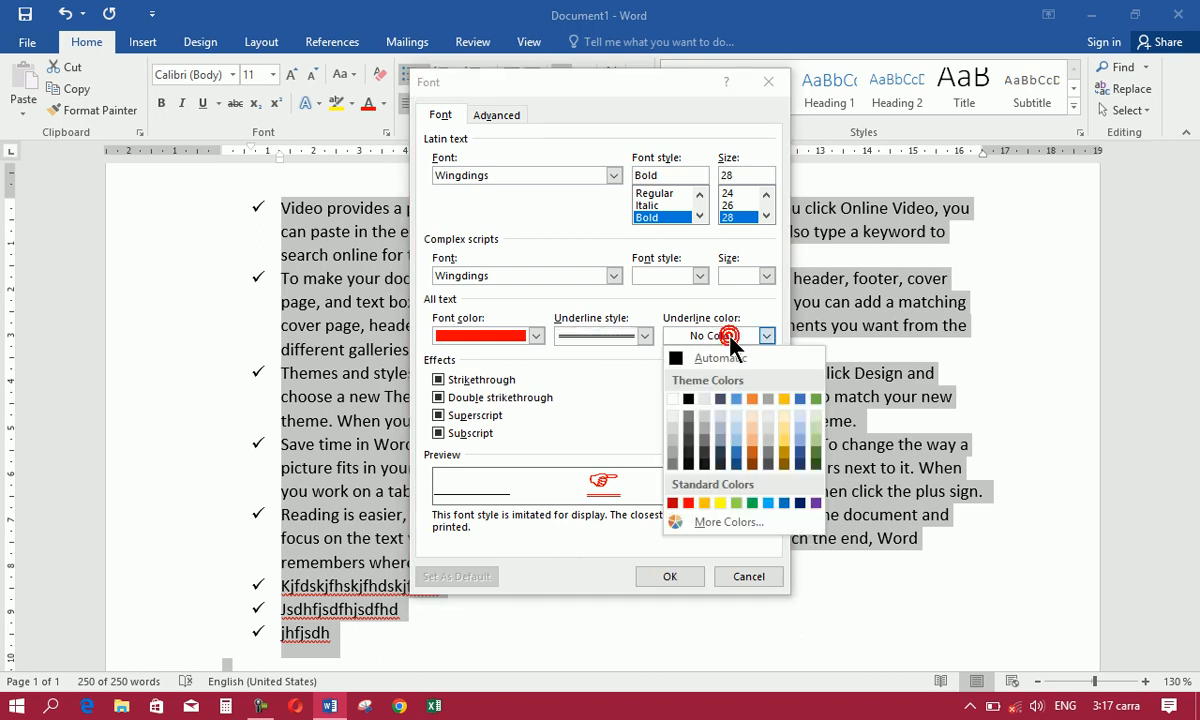
left_click(767, 503)
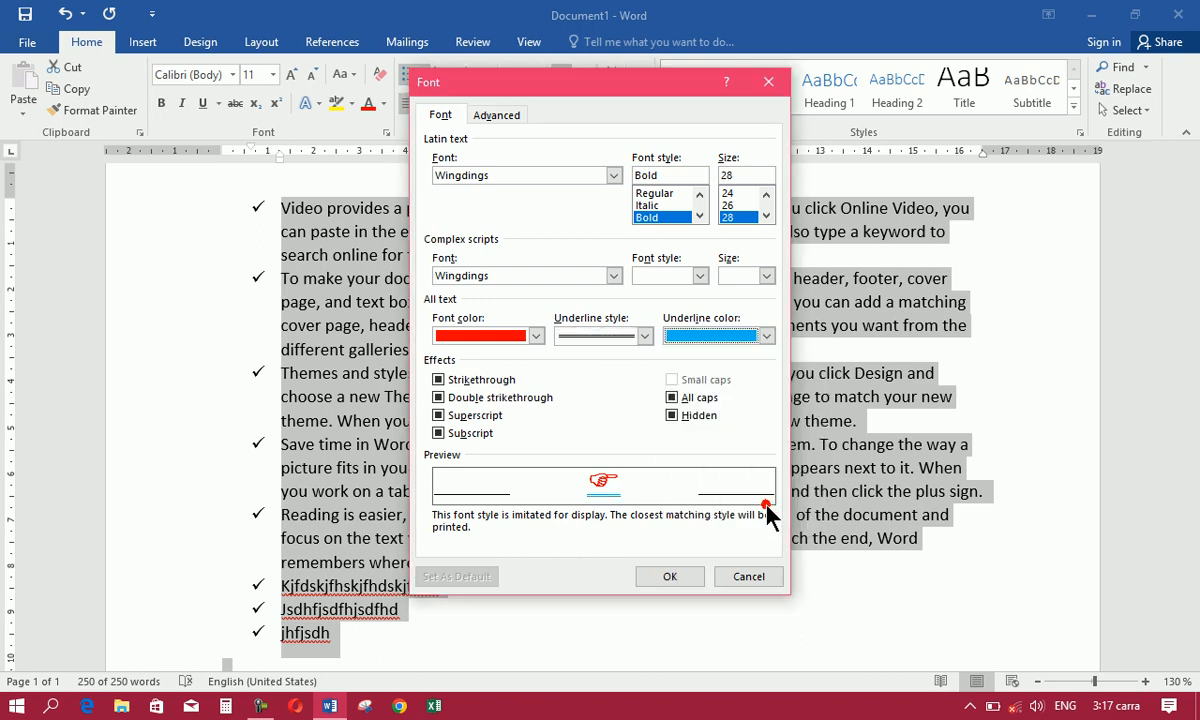
left_click(645, 337)
left_click(645, 337)
left_click(660, 576)
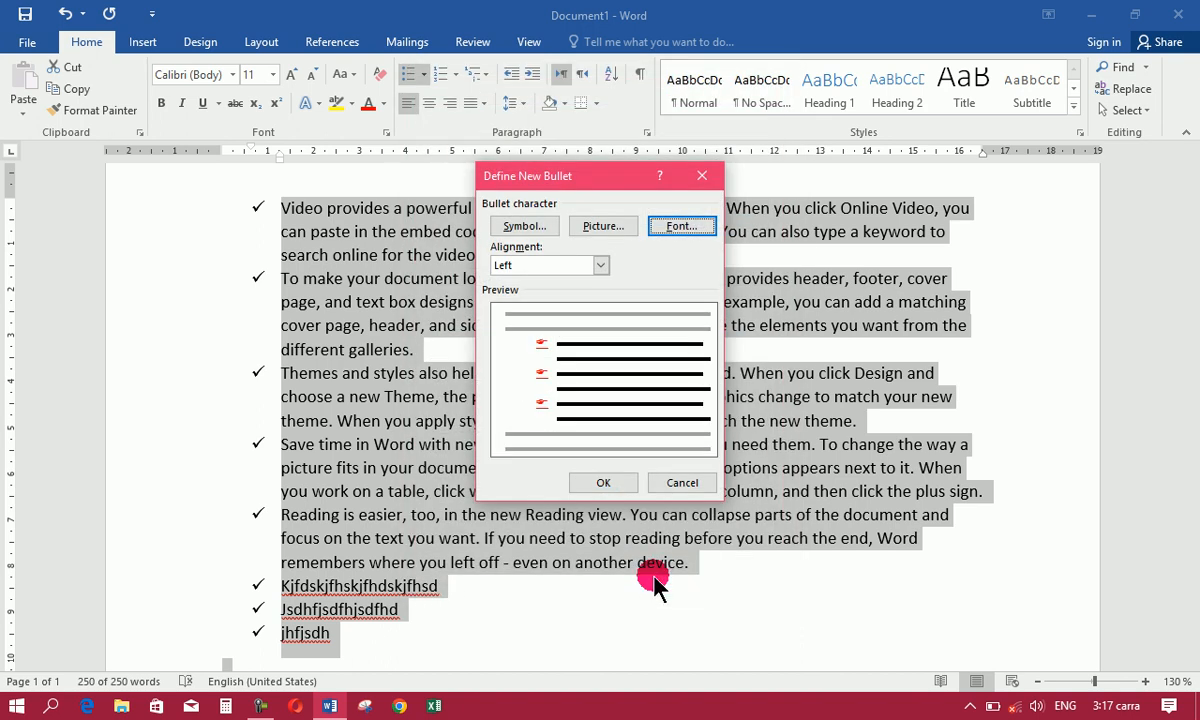
left_click(612, 480)
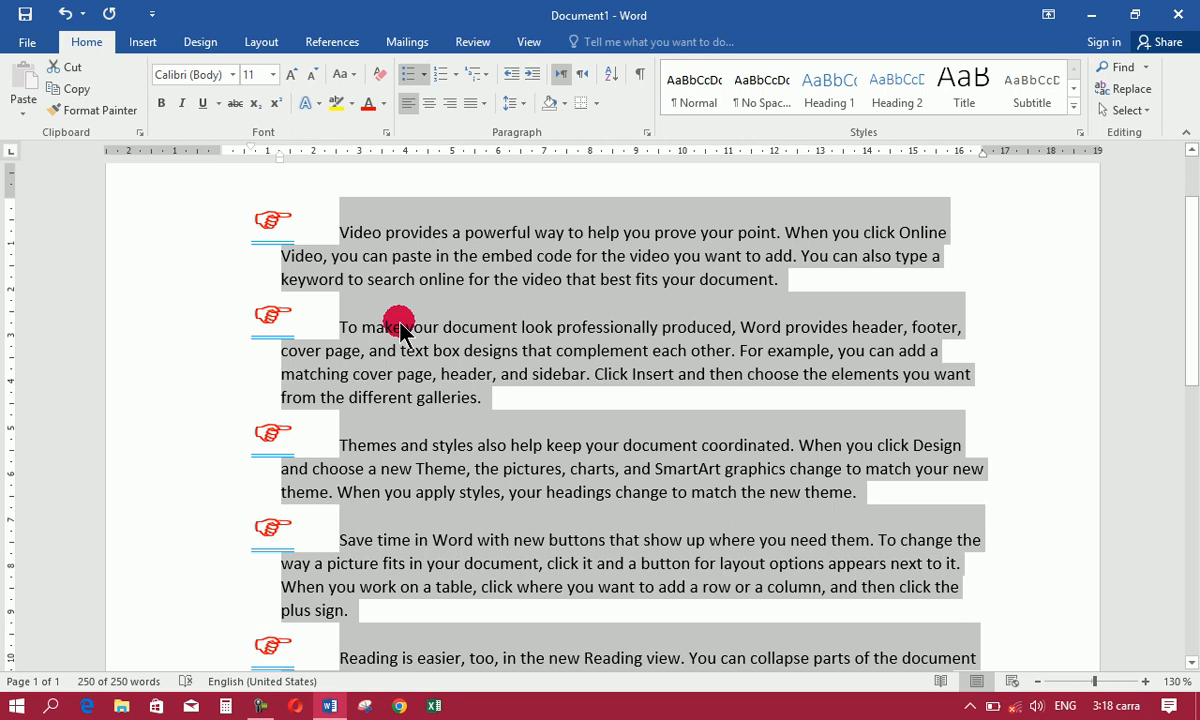
Step: Define a new bullet for the list with its alignment set to Right
left_click(421, 74)
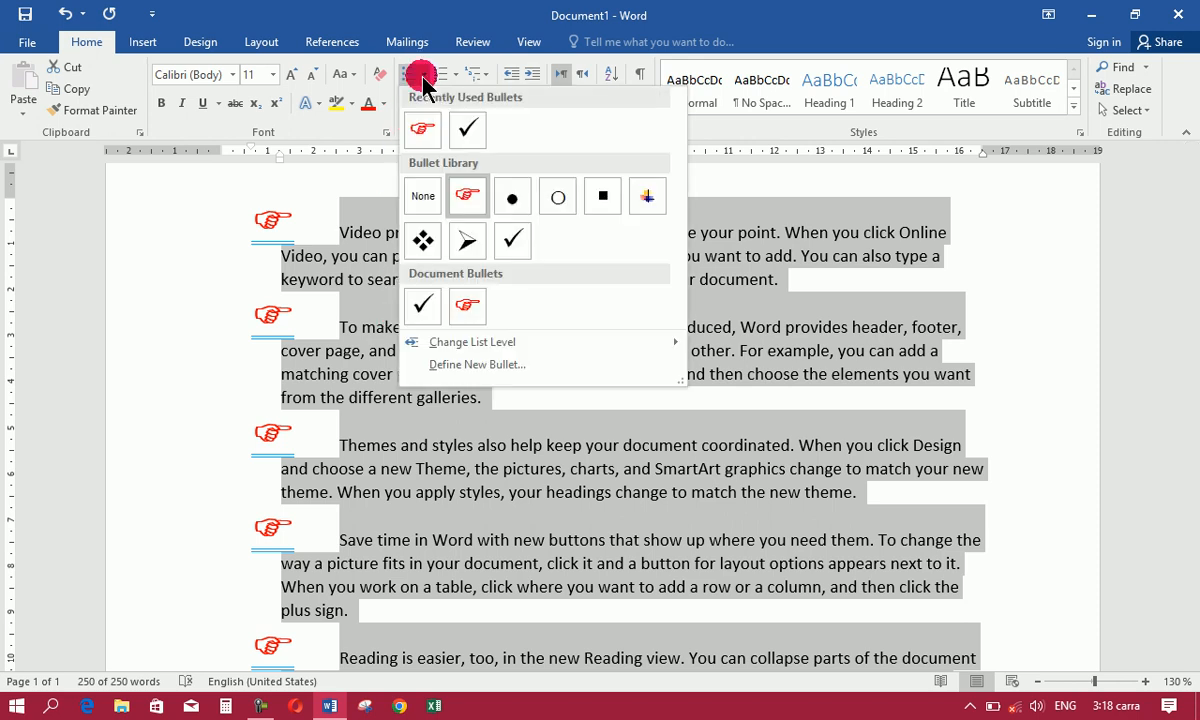
left_click(459, 368)
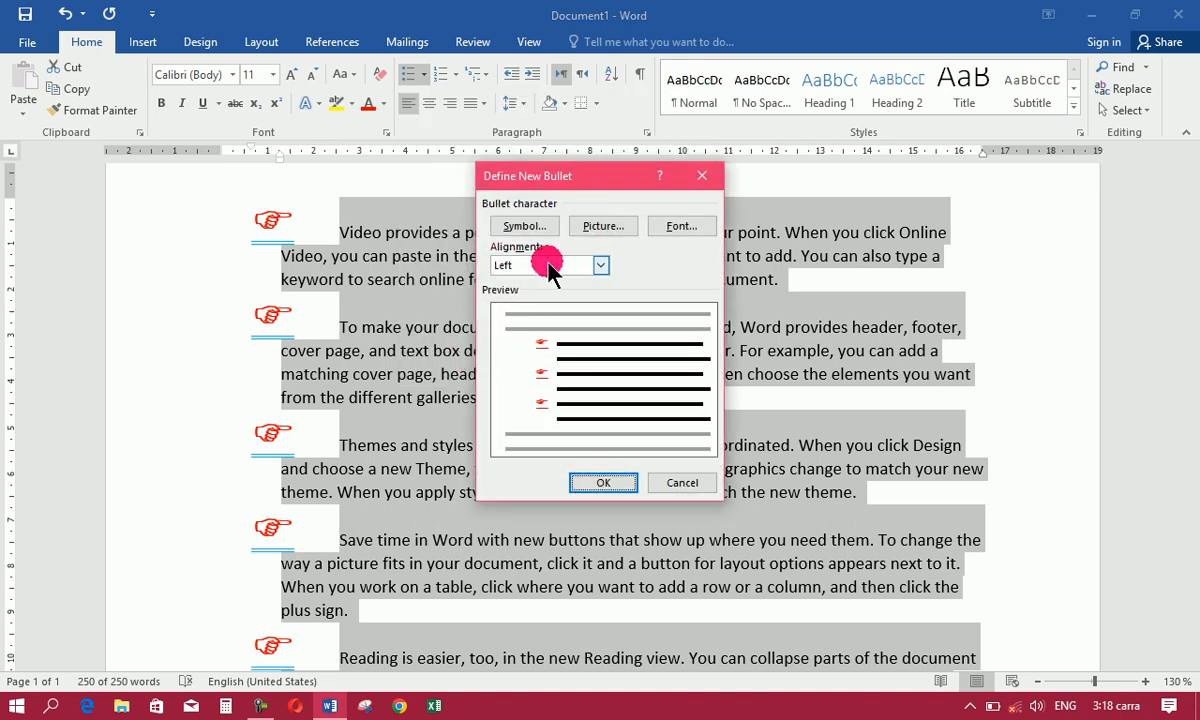
left_click(600, 266)
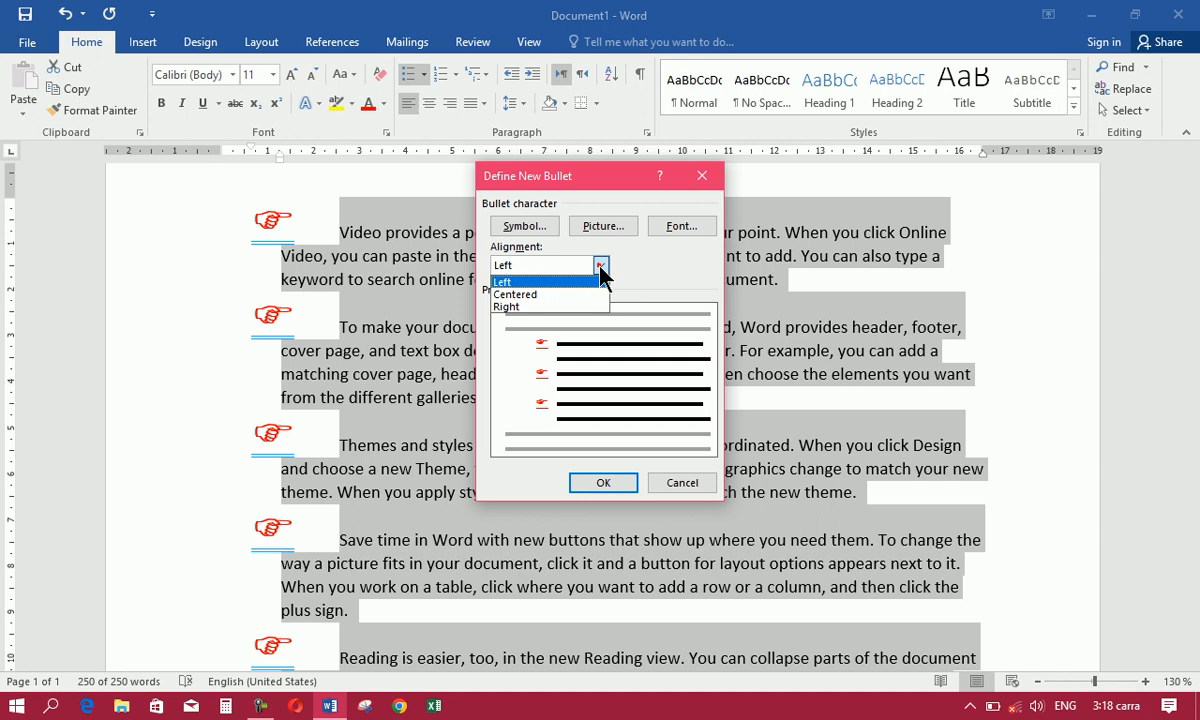
left_click(549, 307)
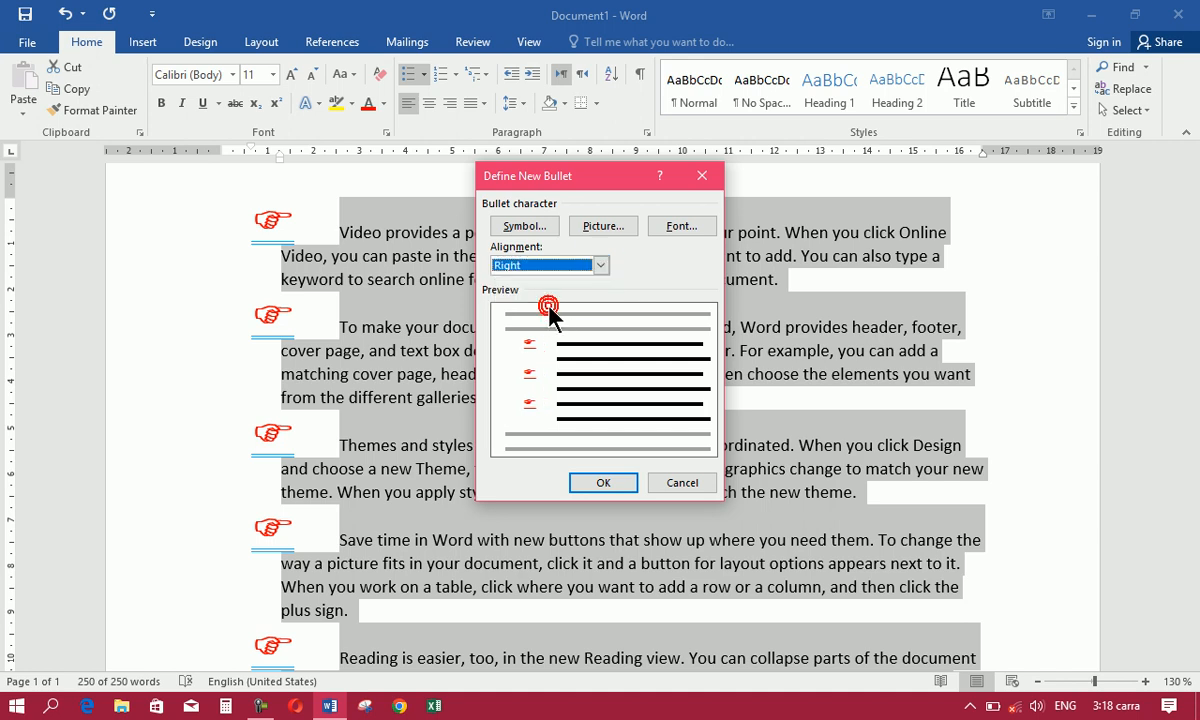
left_click(586, 483)
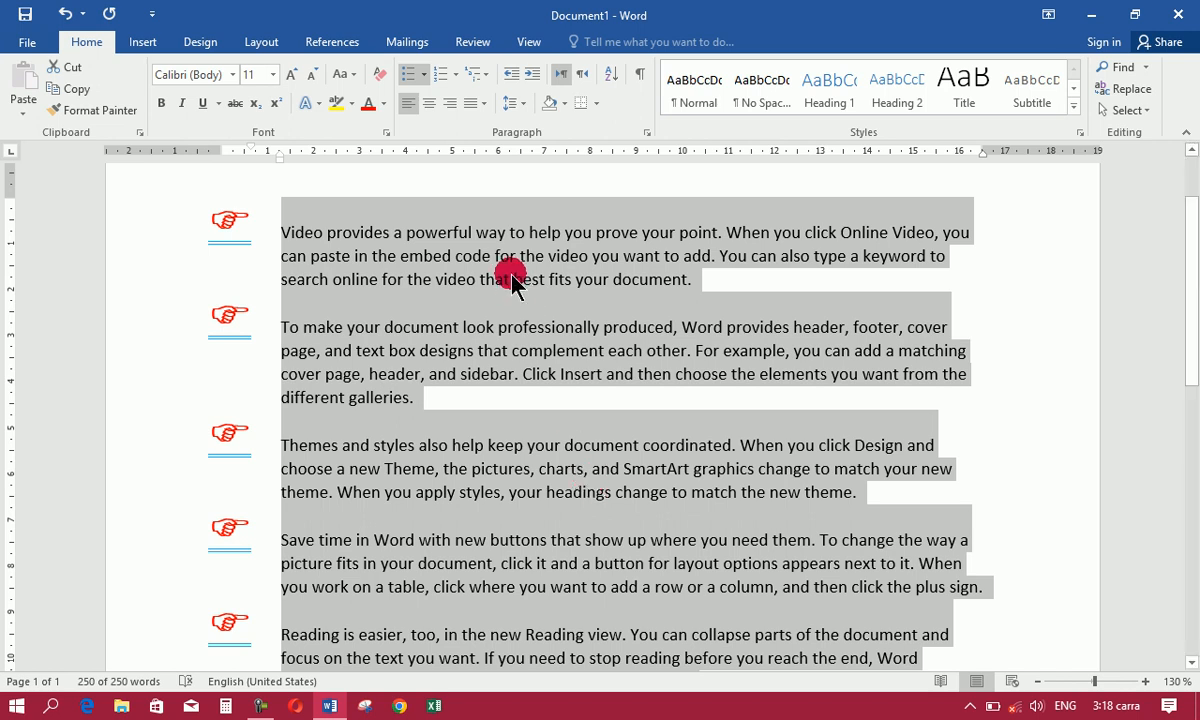
Step: Define a new picture bullet using asd.PNG from the ډسکټاپ folder on the Office Document (D:) drive
left_click(421, 77)
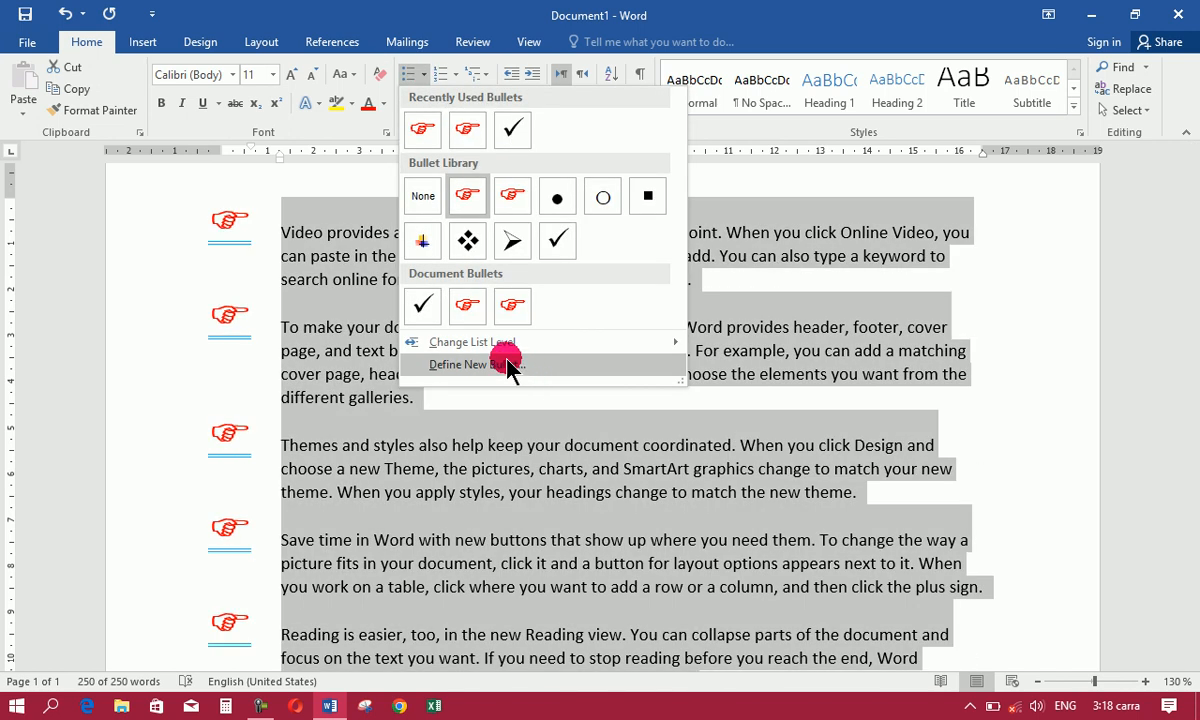
left_click(510, 366)
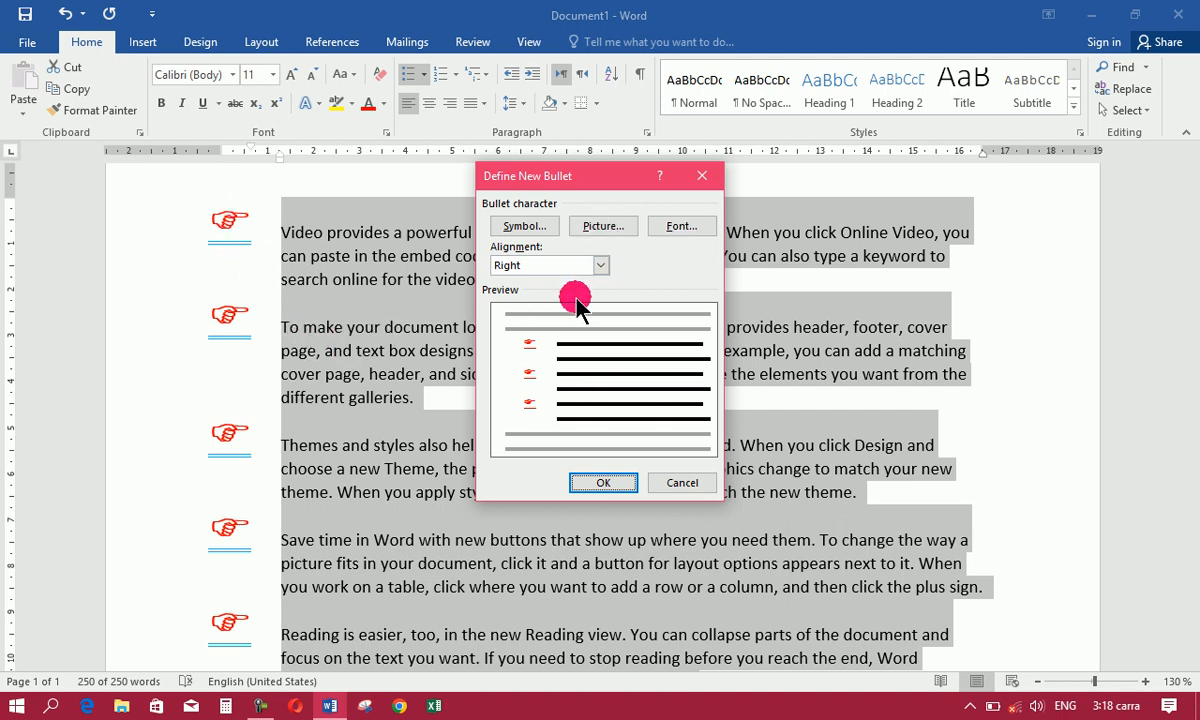
left_click(604, 228)
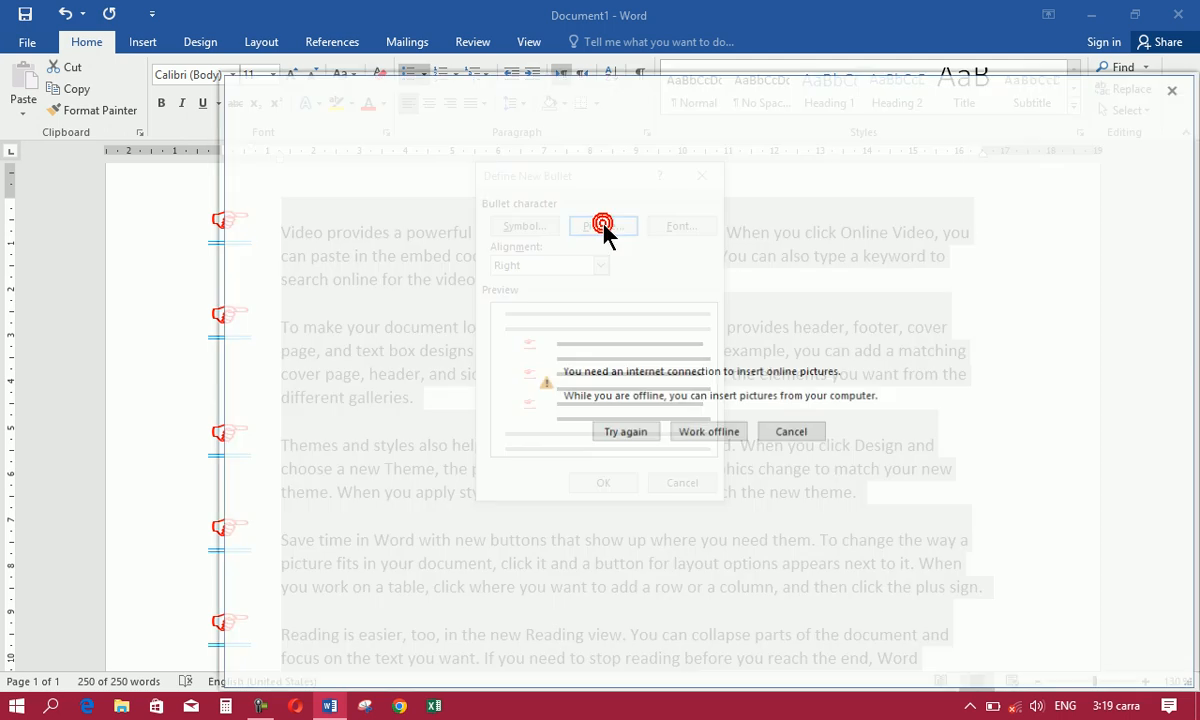
left_click(724, 432)
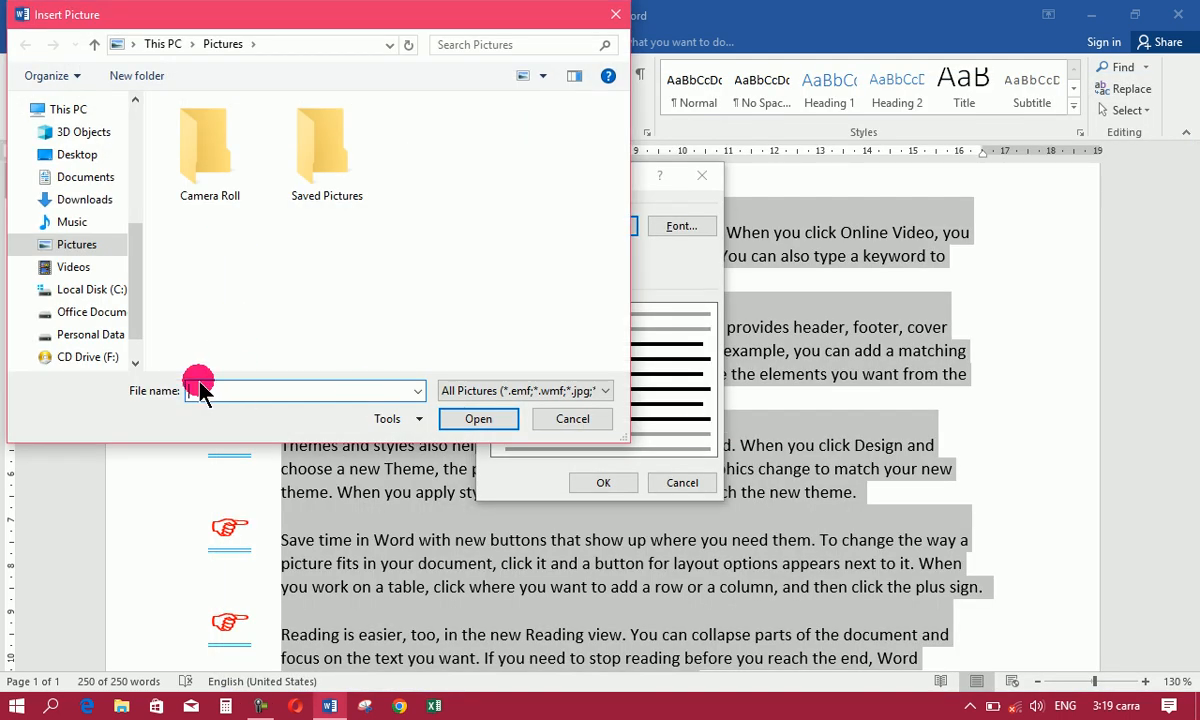
left_click(100, 312)
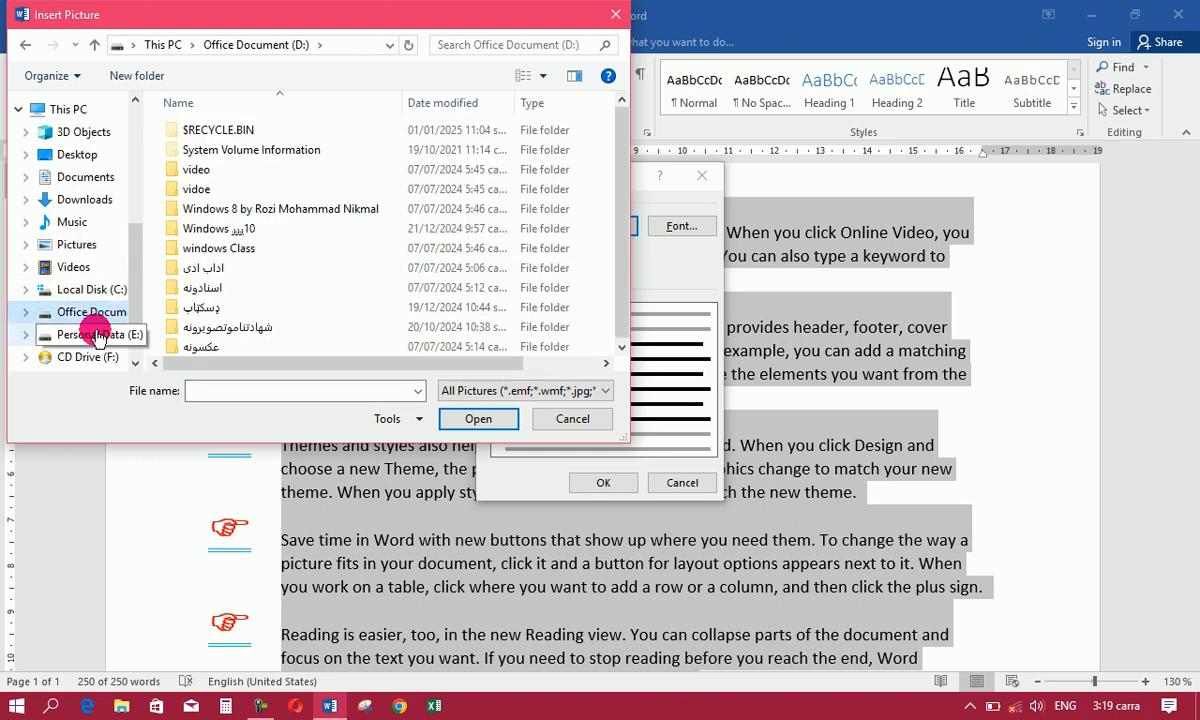
left_click(97, 336)
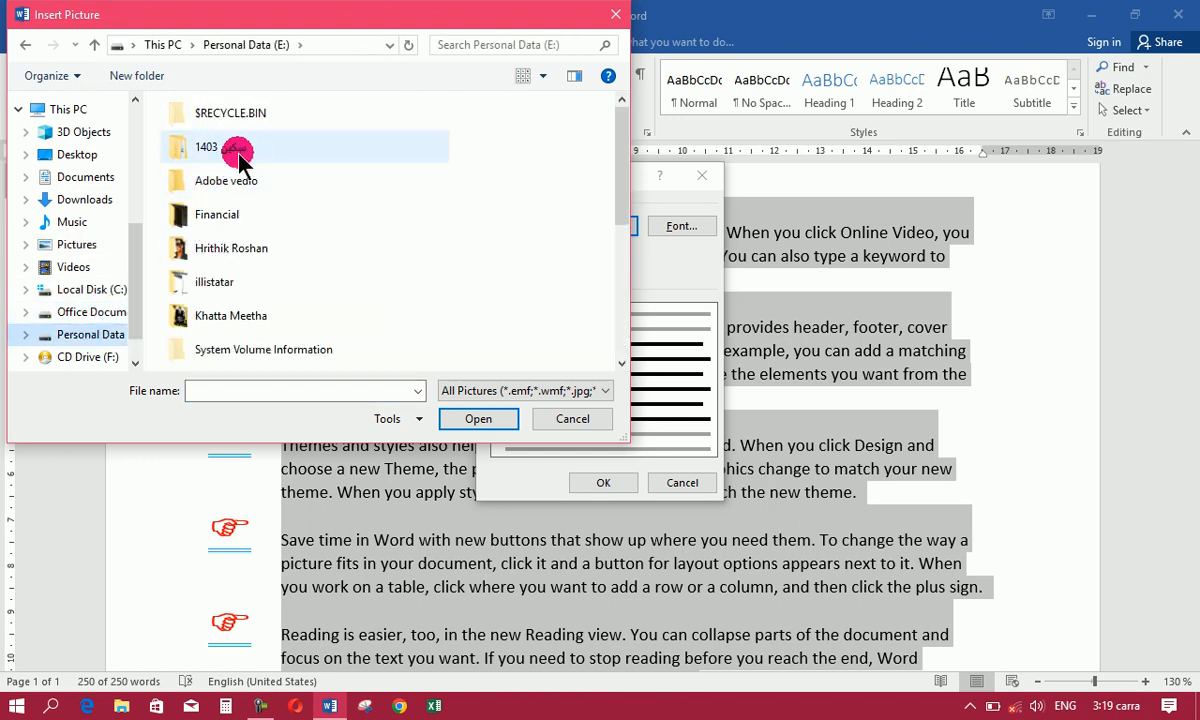
left_click(94, 313)
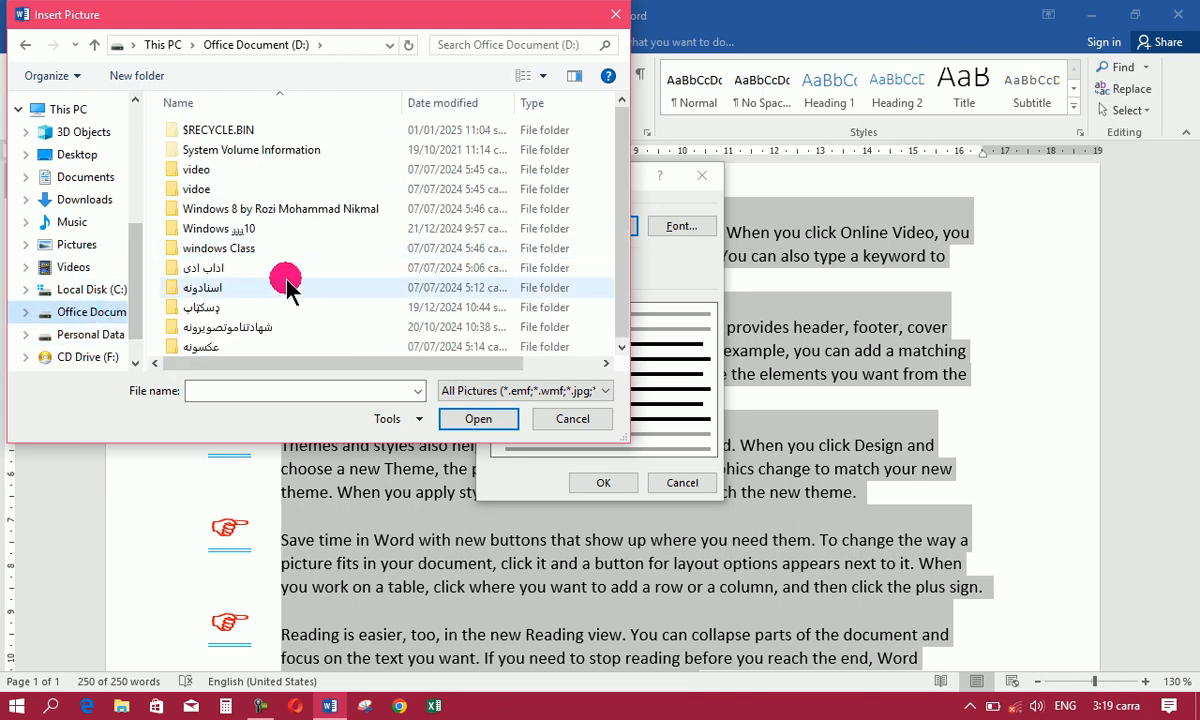
double_click(236, 305)
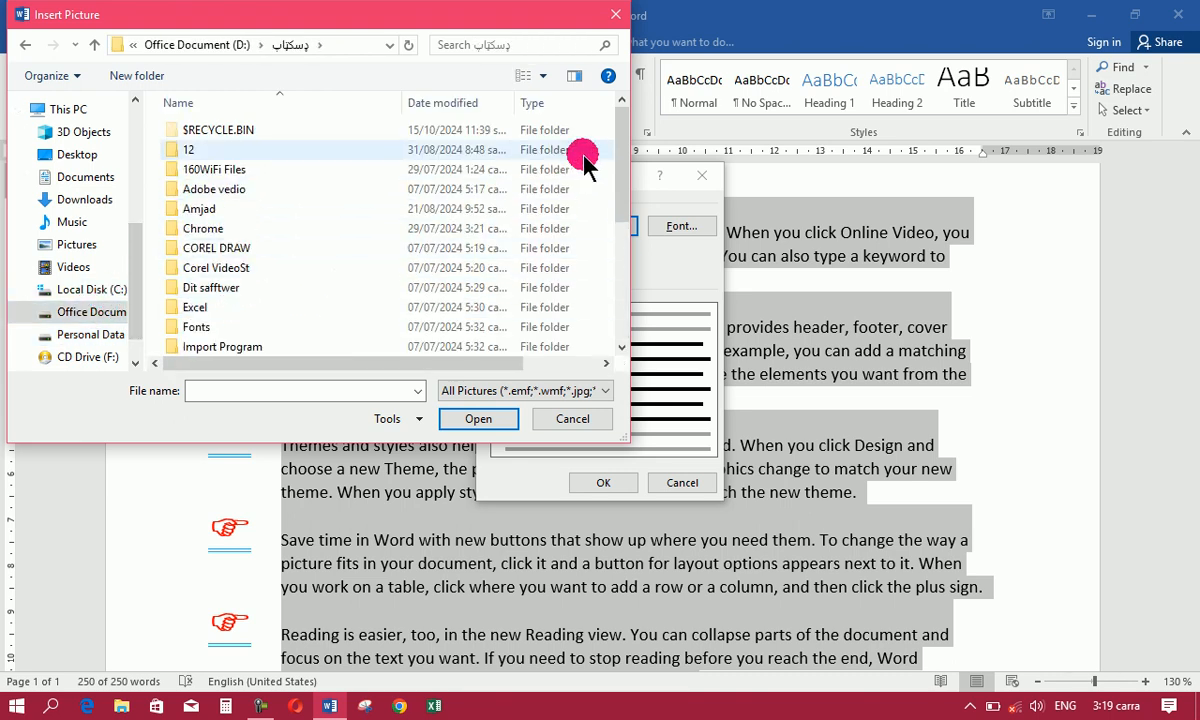
left_click_drag(622, 148, 629, 300)
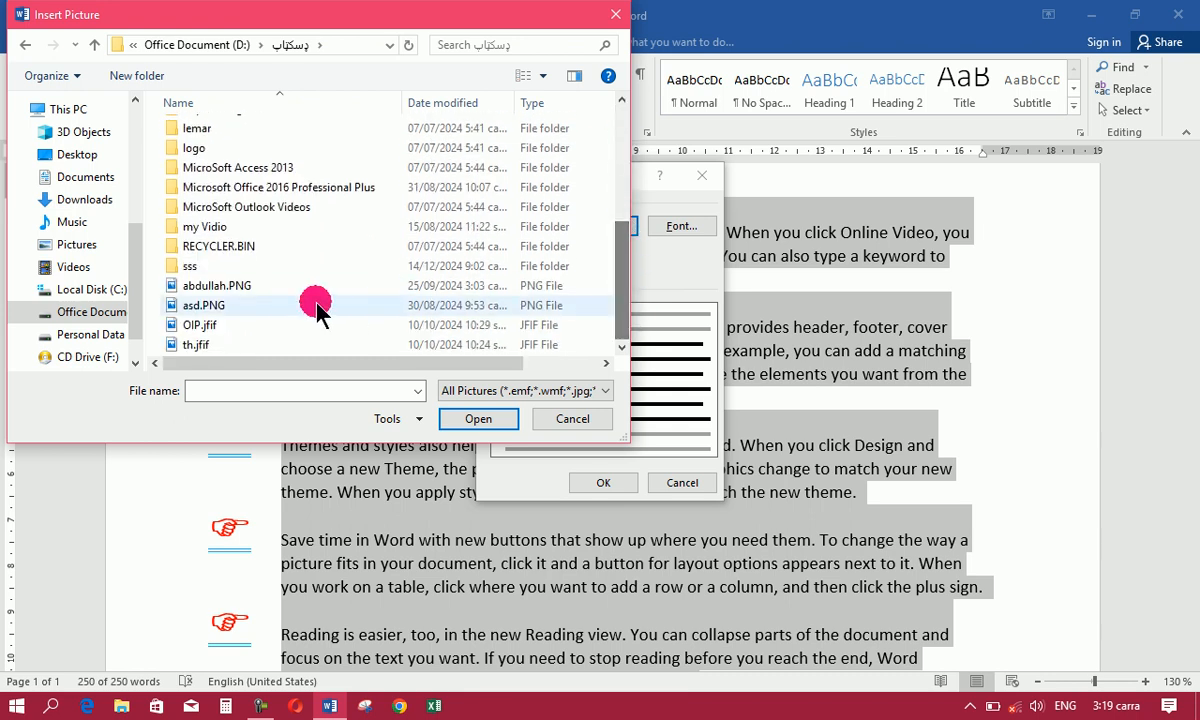
left_click(229, 309)
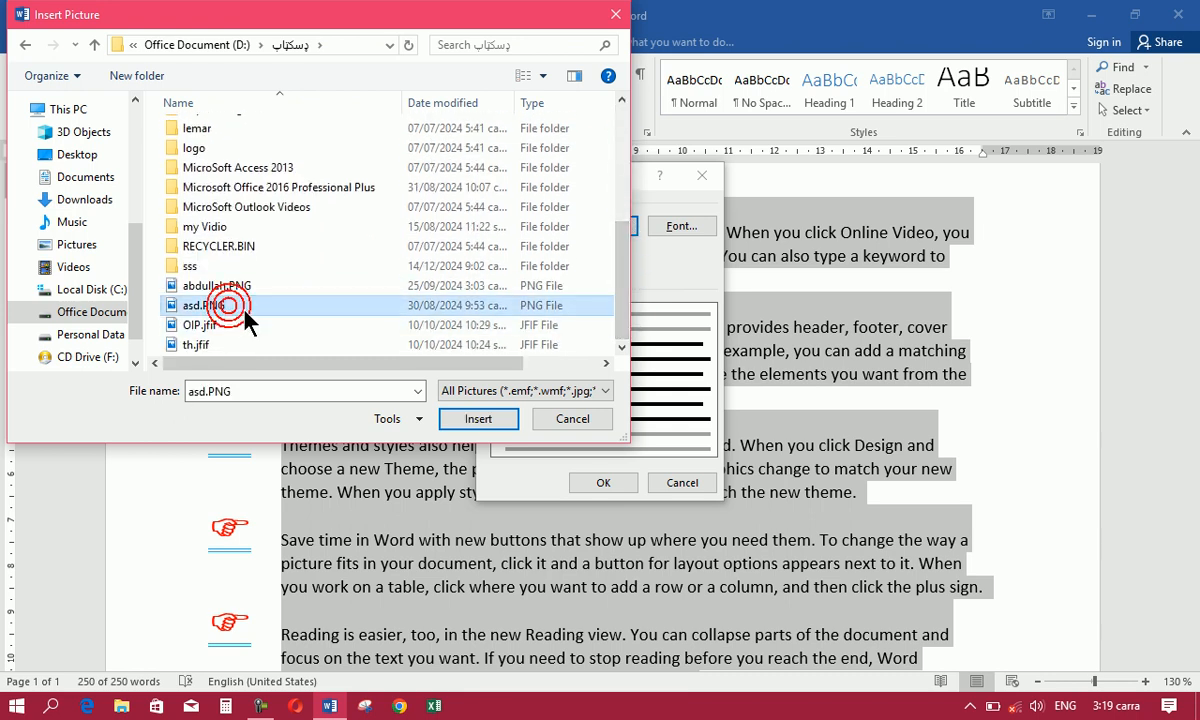
left_click(474, 420)
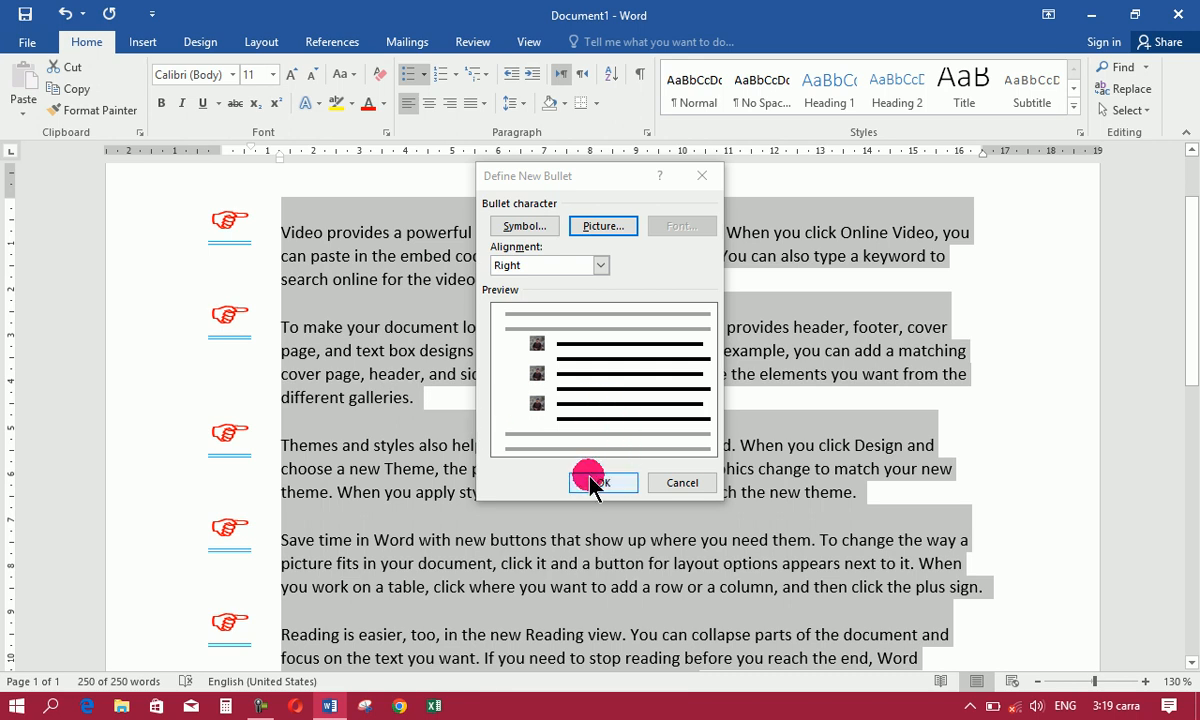
Step: Replace the bullet picture with the PNG file listed directly above asd.PNG and apply the picture bullet to the list
left_click(603, 226)
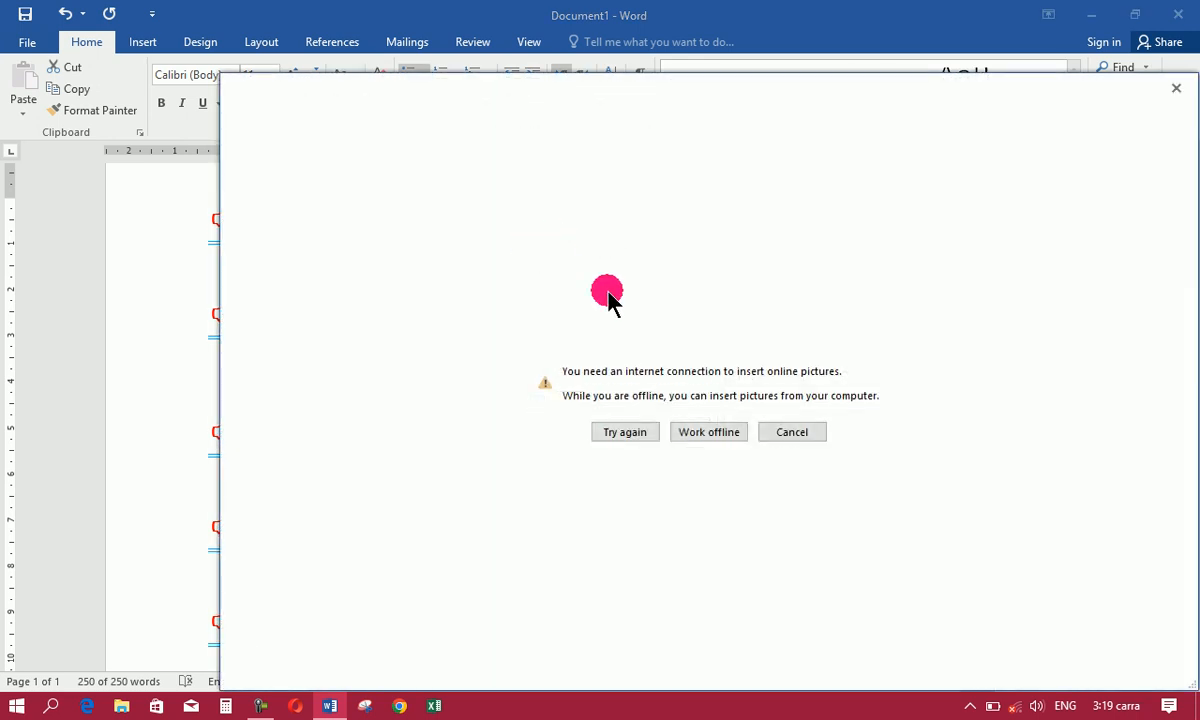
left_click(697, 430)
left_click_drag(622, 161, 632, 316)
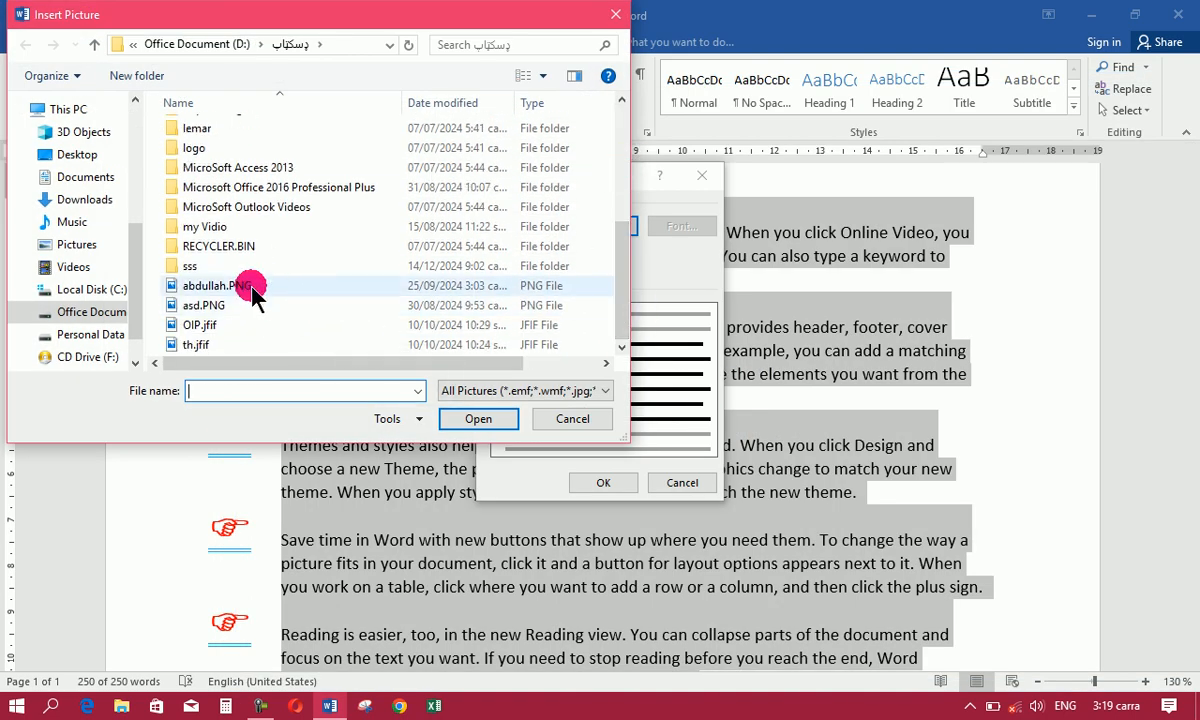
left_click(250, 286)
left_click(480, 417)
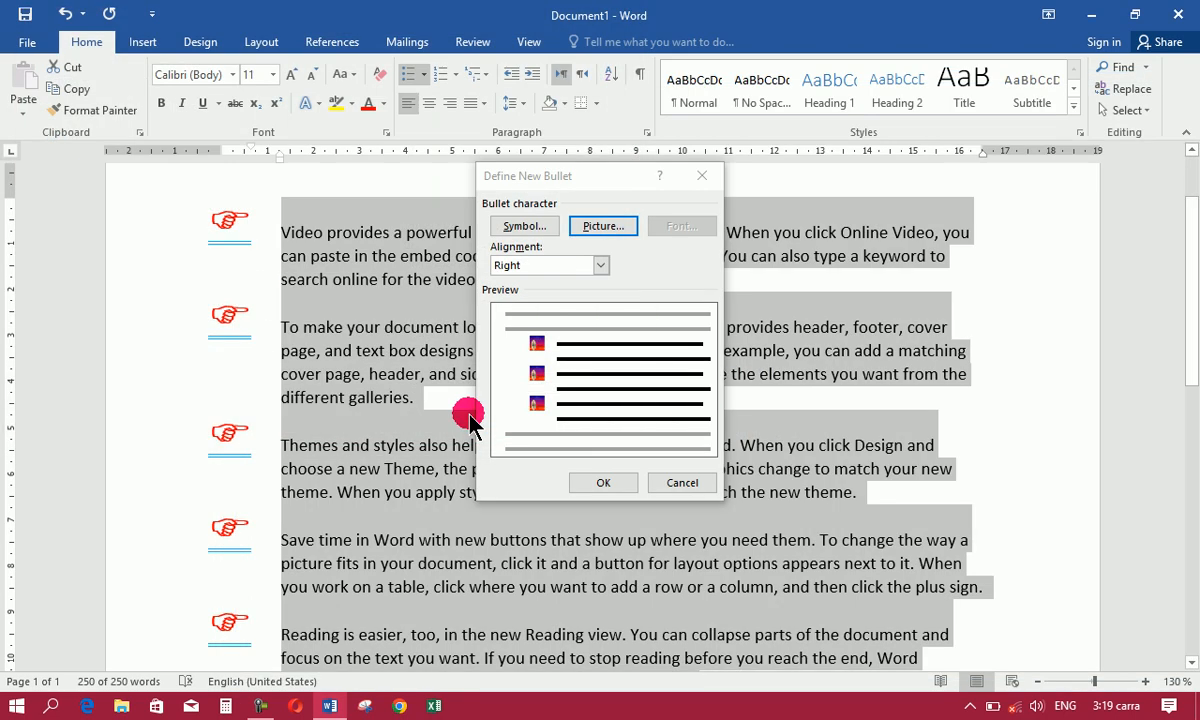
left_click(603, 483)
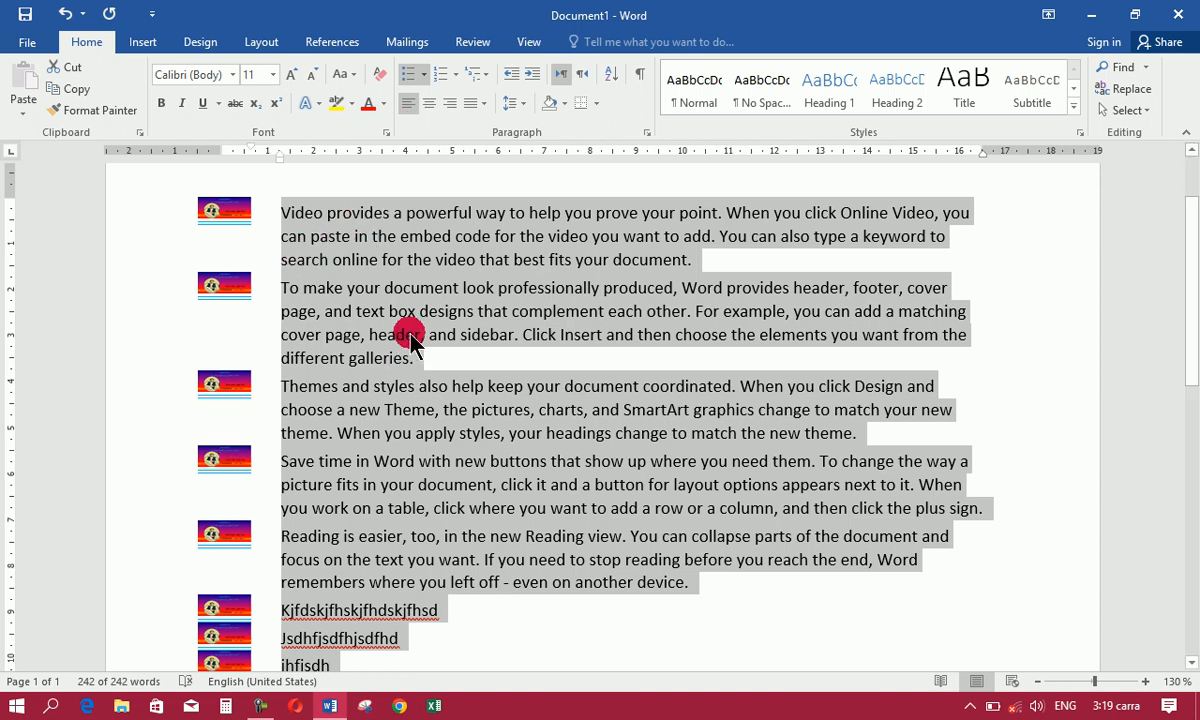
Step: Remove the picture bullets from all the selected paragraphs
left_click(424, 75)
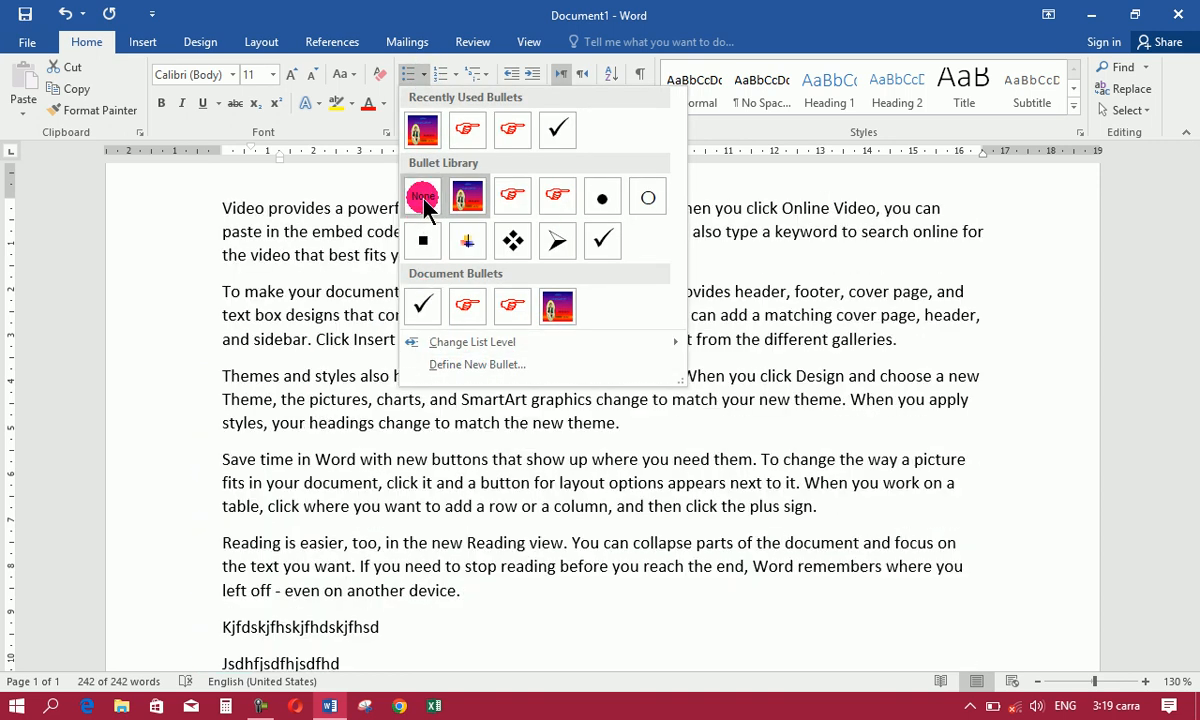
left_click(423, 199)
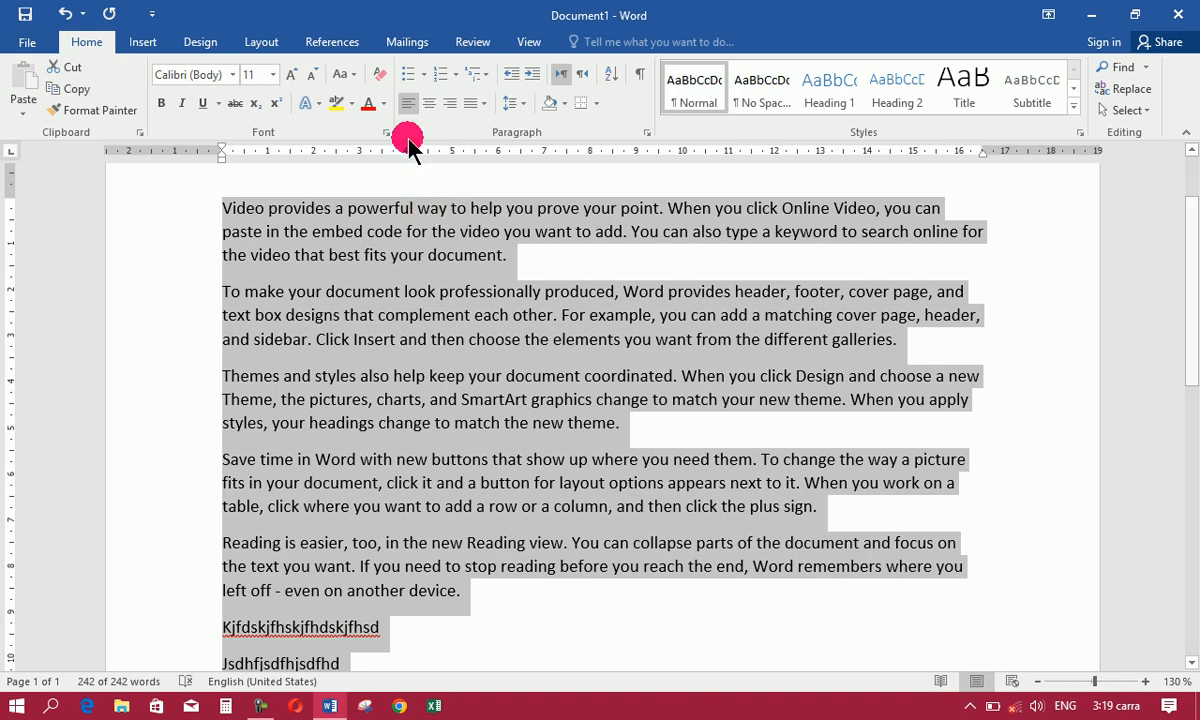
left_click(426, 76)
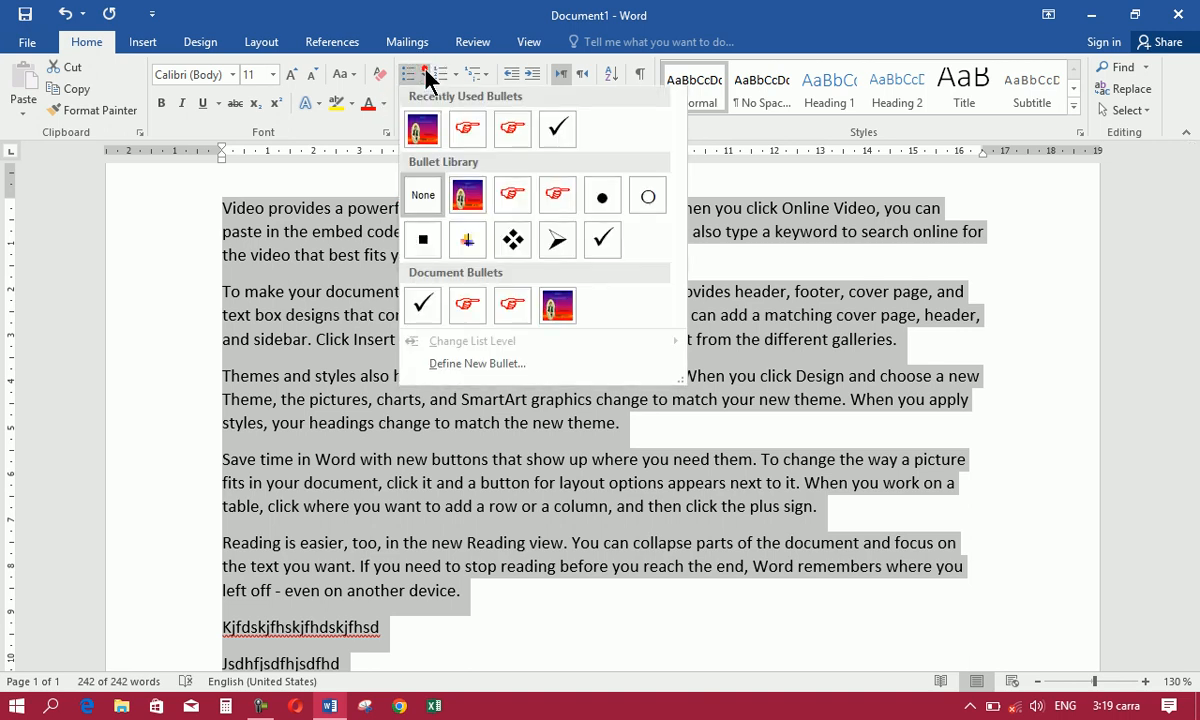
left_click(437, 366)
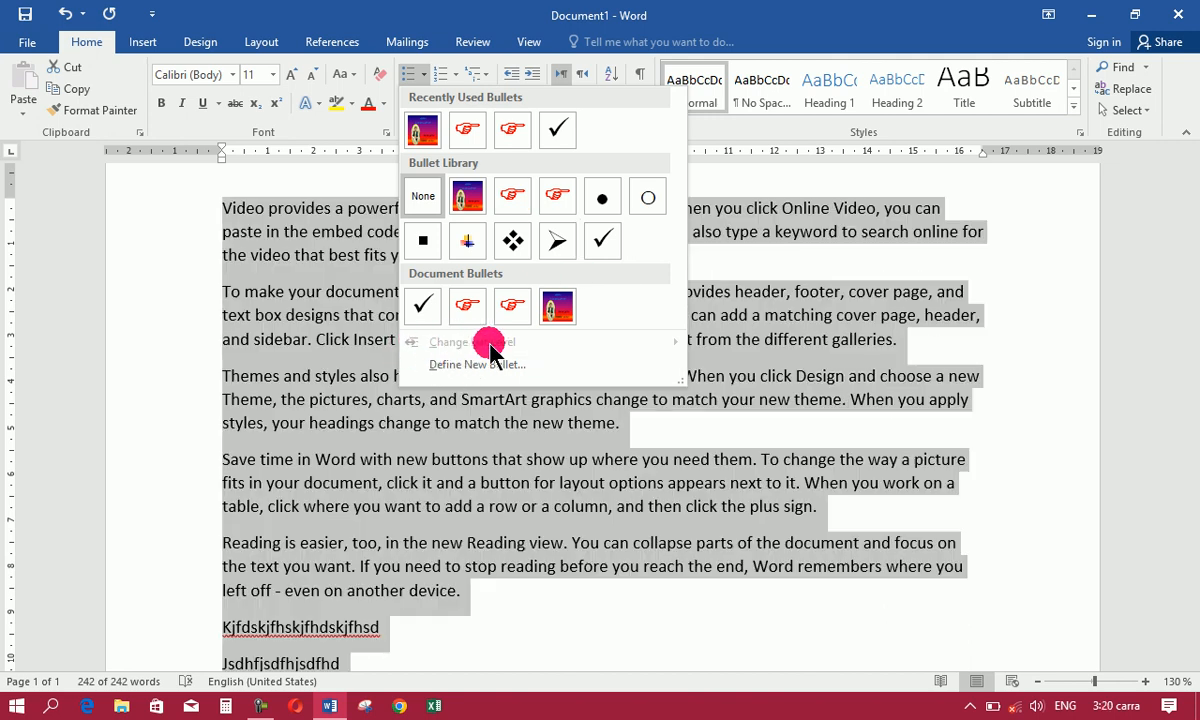
left_click(381, 438)
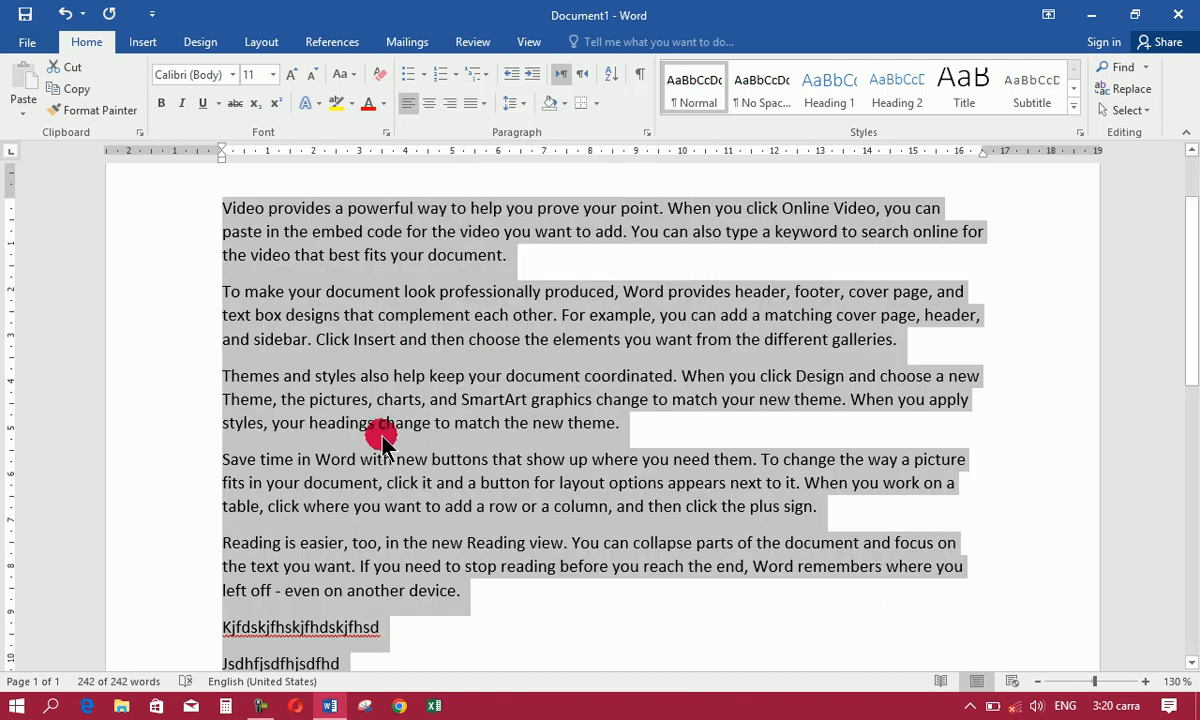
Step: Delete all the document text and enter Computer and Hard on separate lines
key("Delete")
type("comouter")
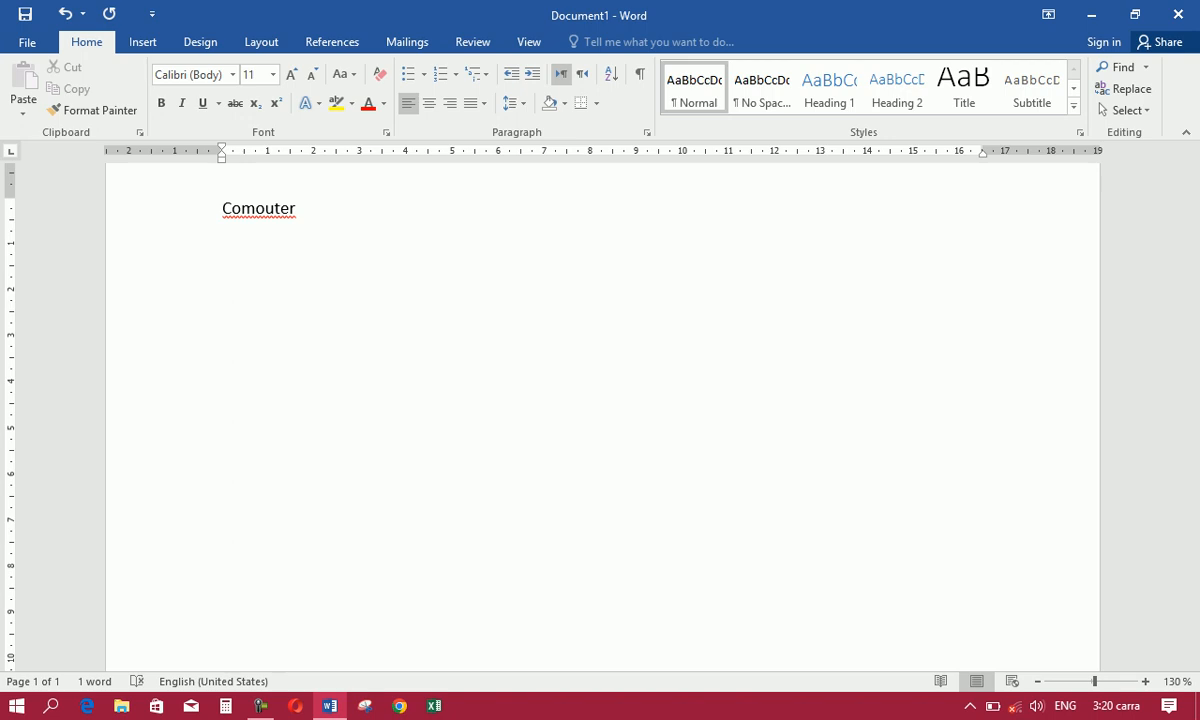
key("BackSpace")
key("BackSpace")
key("BackSpace")
type("p")
type("rd")
key("Return")
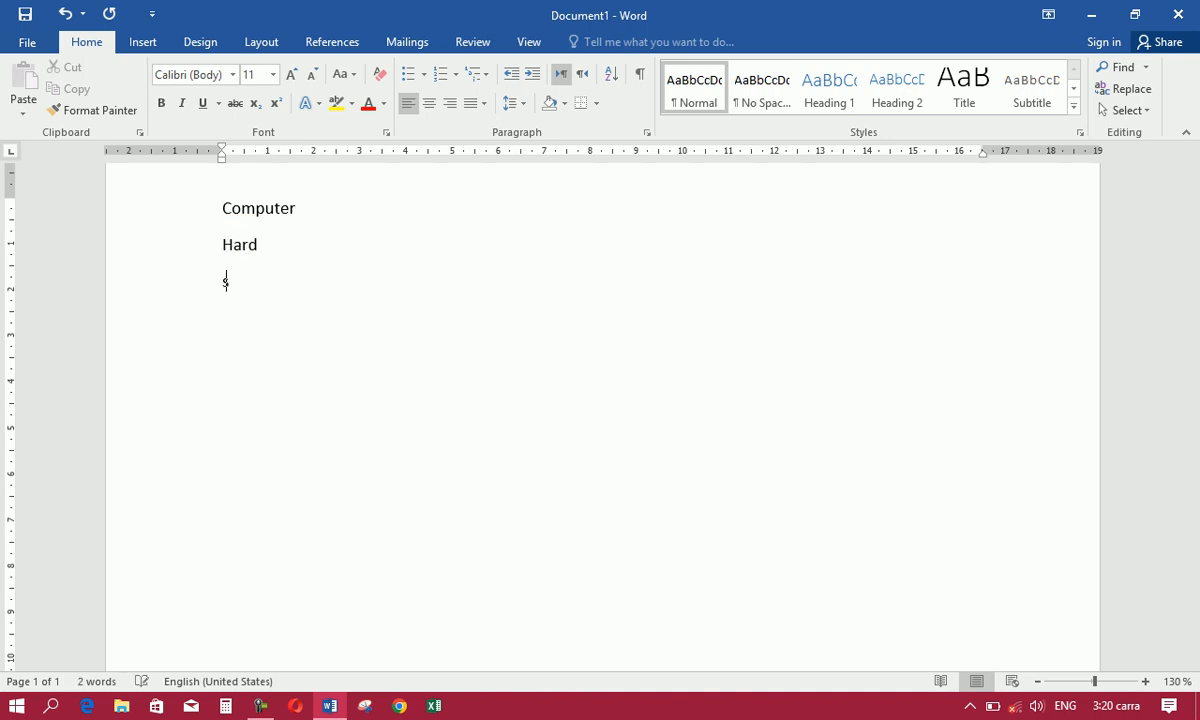
Step: Add the lines Soft, Divas, Input and Output below Hard
key("Return")
type("divas")
key("Return")
type("ir")
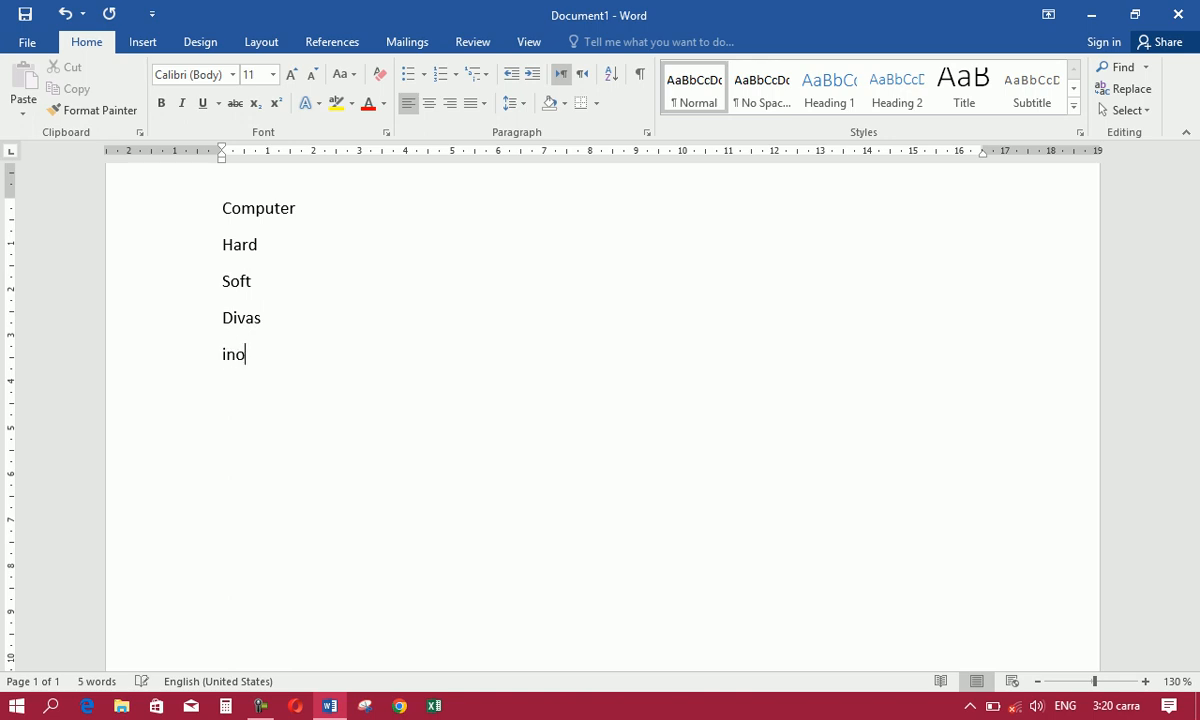
type("our")
key("BackSpace")
type("t ")
type("ut")
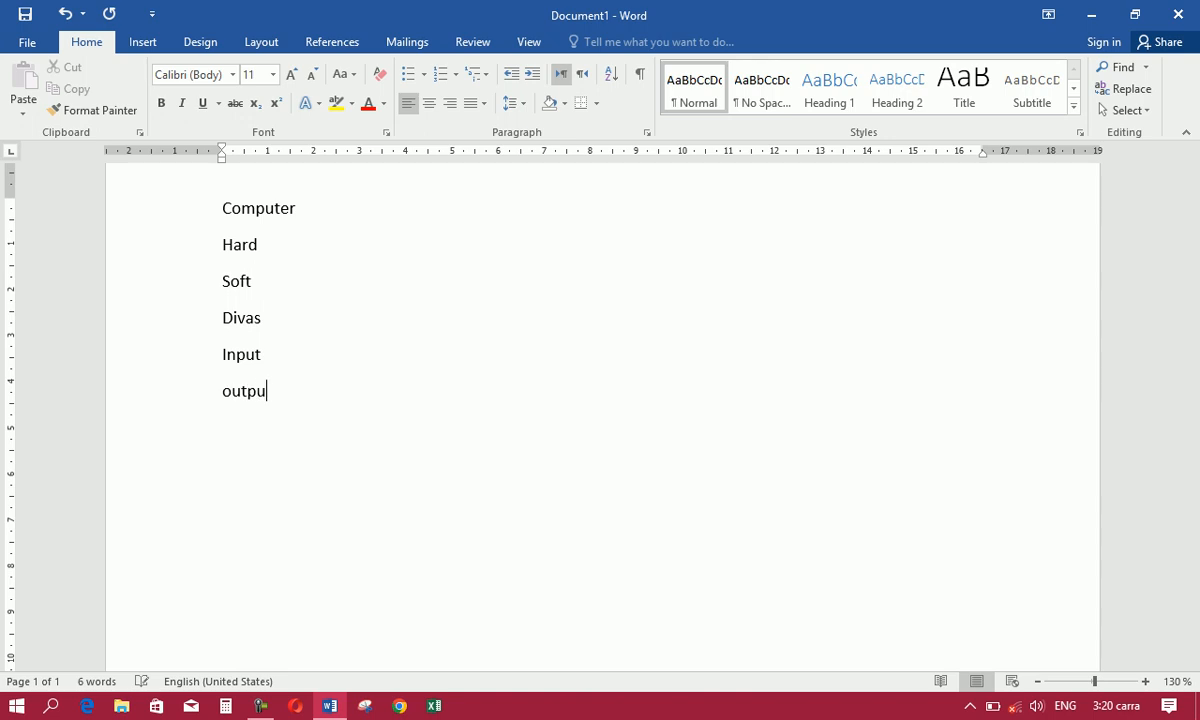
key("Return")
Step: Apply the check mark bullet to all the lines of the new word list
left_click(283, 390)
left_click(222, 382)
key("ctrl+a")
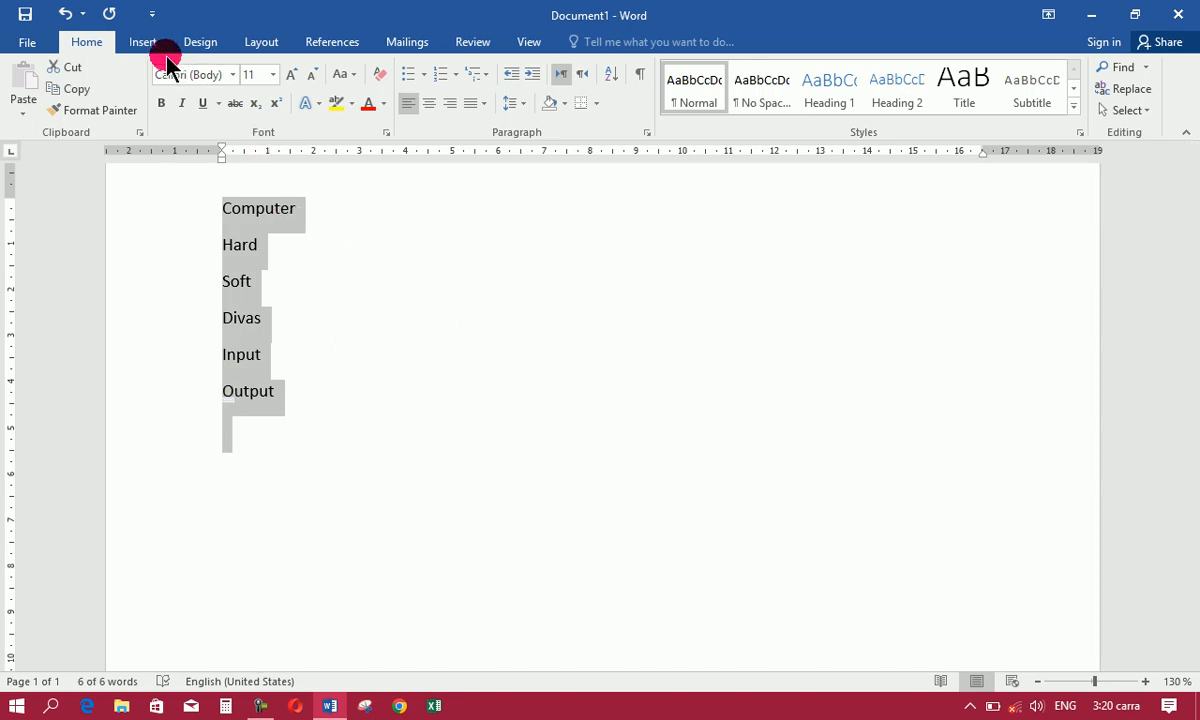
left_click(425, 74)
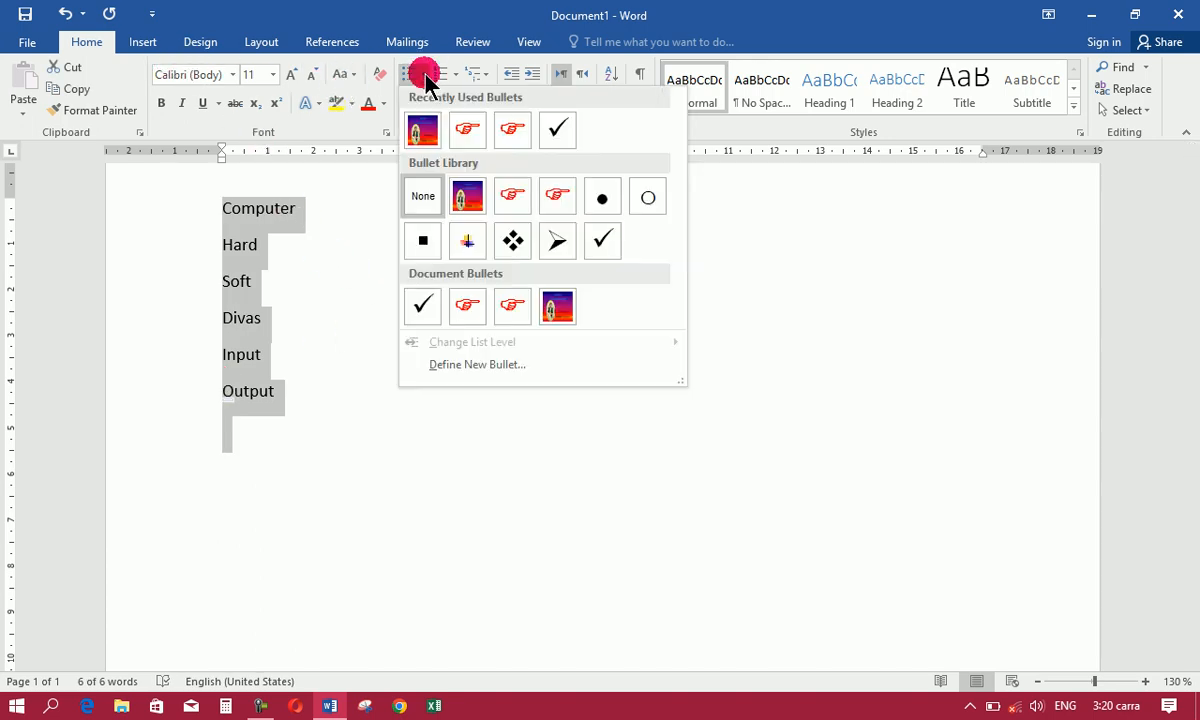
left_click(561, 127)
left_click(402, 260)
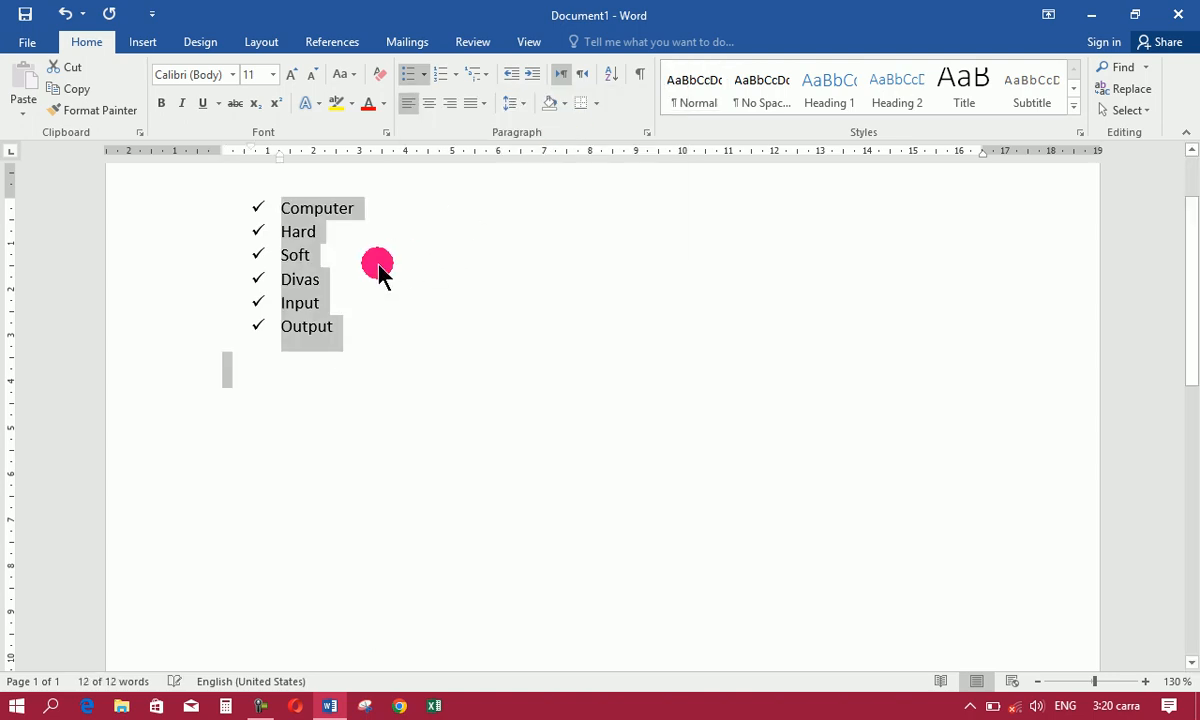
Step: Demote the Hard and Soft list items to the second list level with hollow circle bullets
left_click(324, 250)
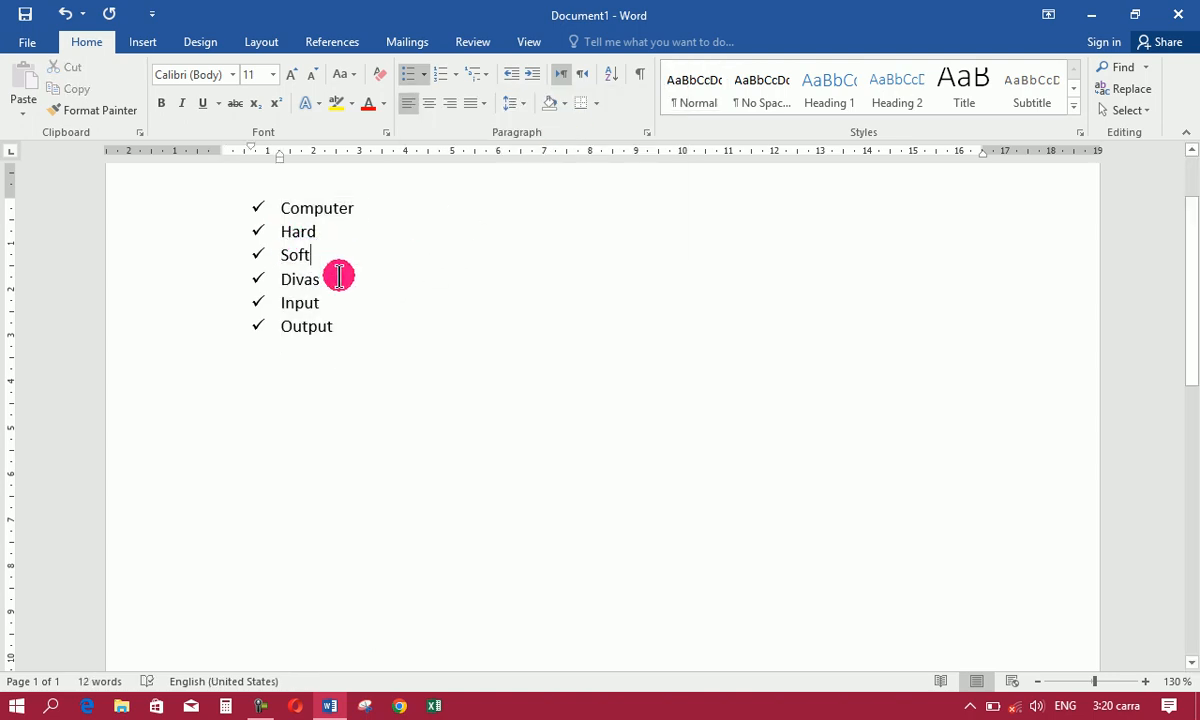
key("shift+Home")
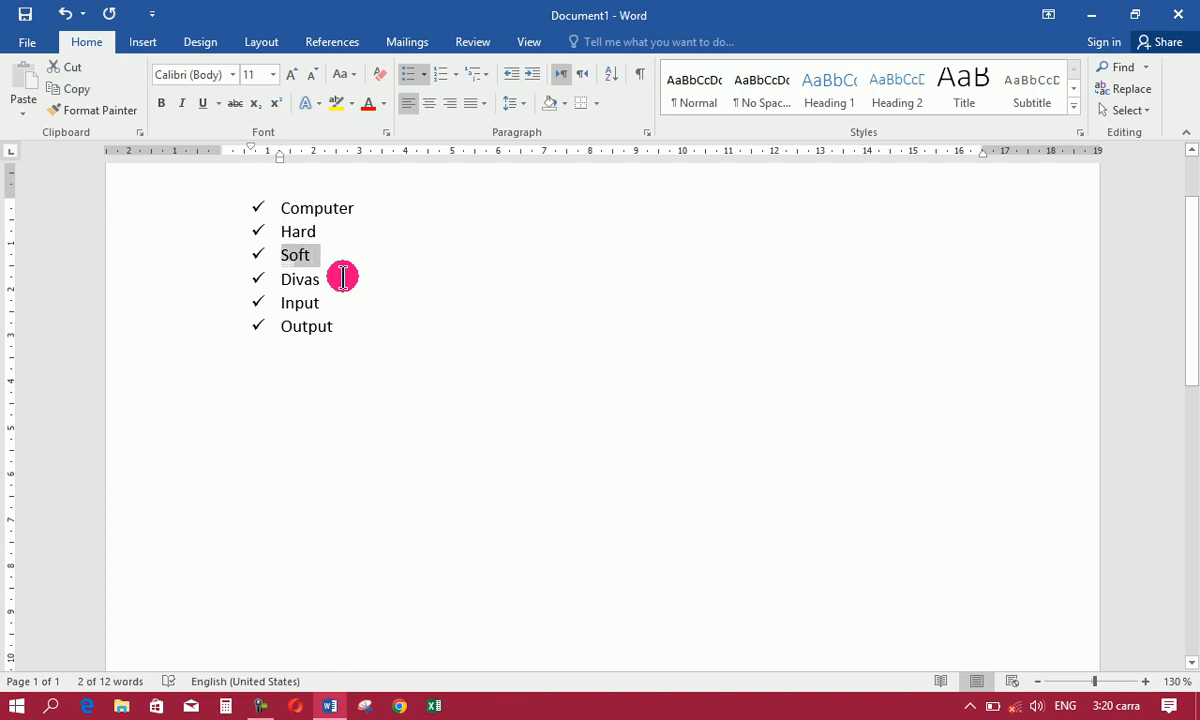
key("shift+Up")
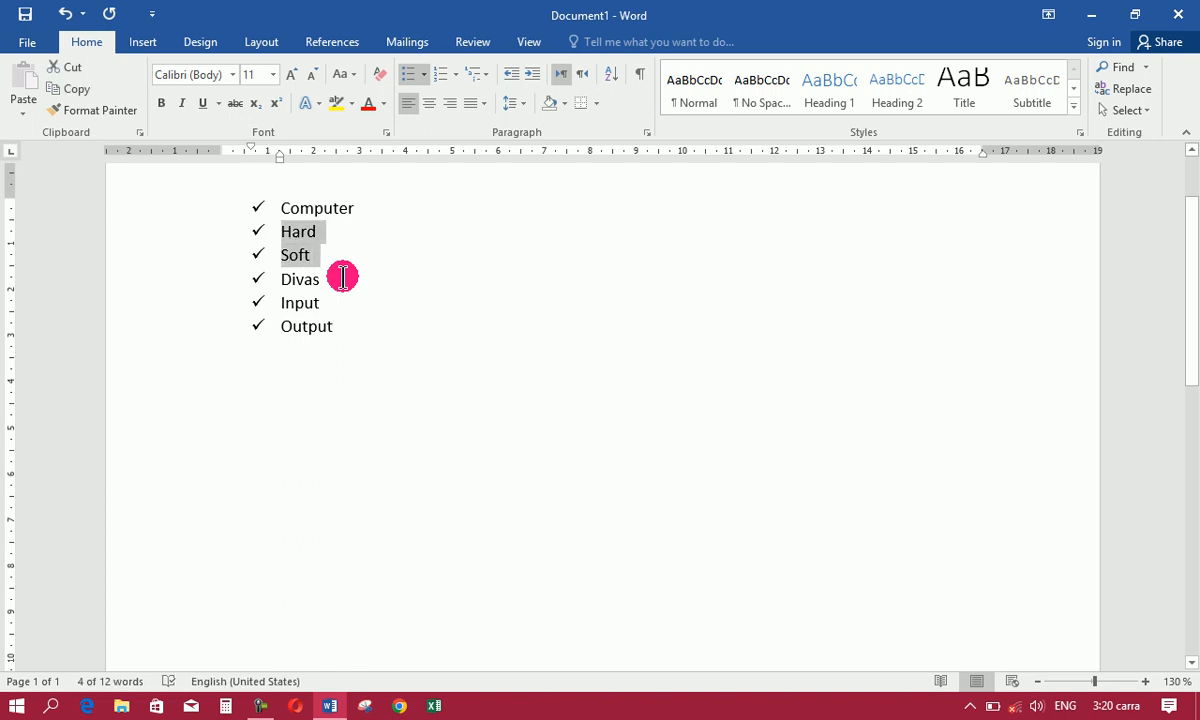
left_click(422, 76)
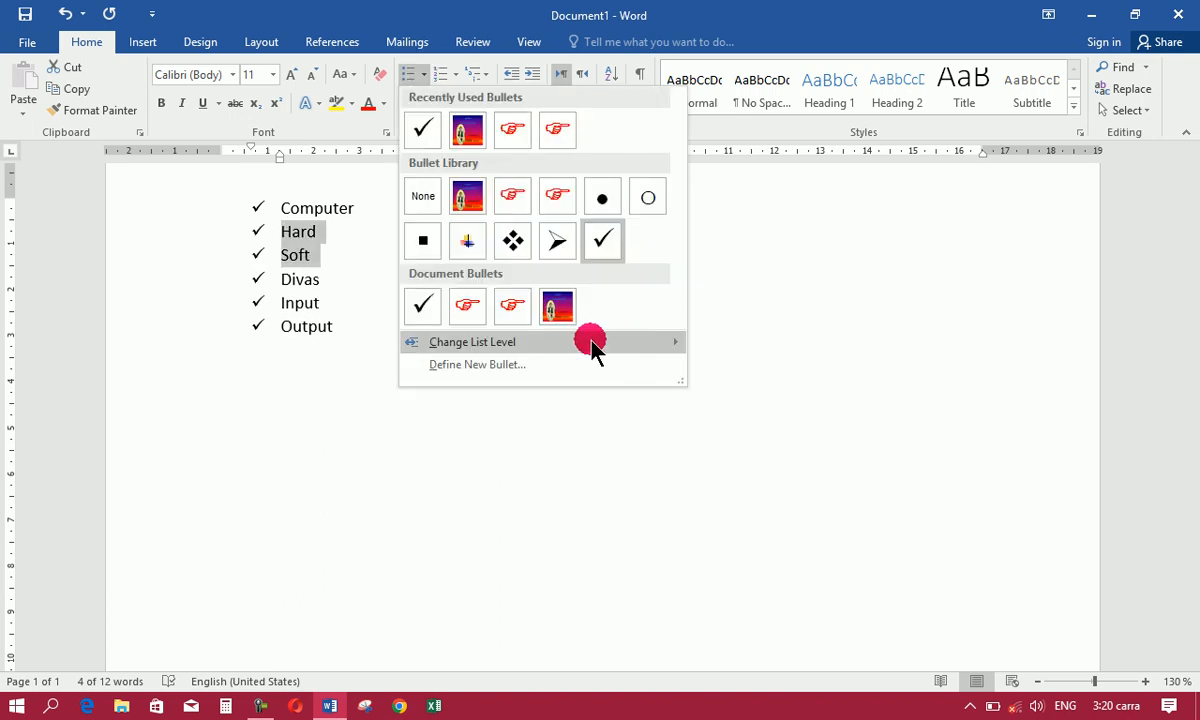
mouse_move(589, 342)
left_click(755, 385)
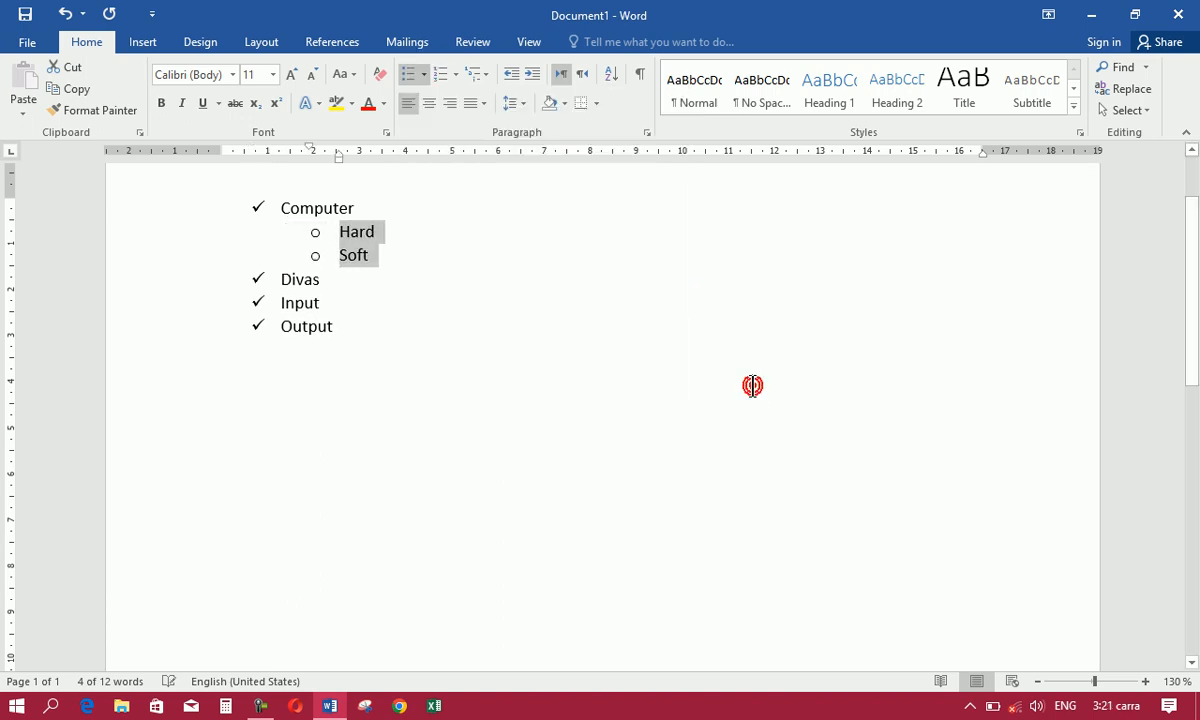
Step: Demote the Input and Output items under Divas to the second list level with hollow circle bullets
left_click(341, 332)
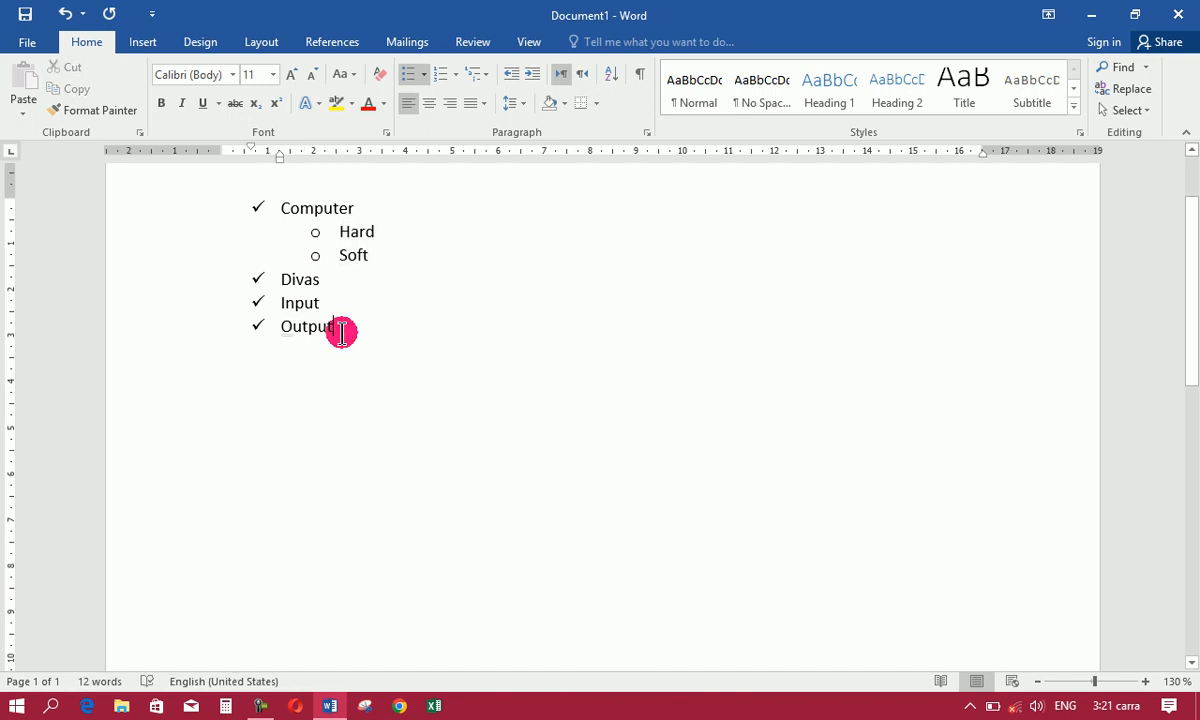
key("shift+Left")
key("shift+Left")
key("shift+Left")
key("shift+Left")
key("shift+Left")
key("shift+Left")
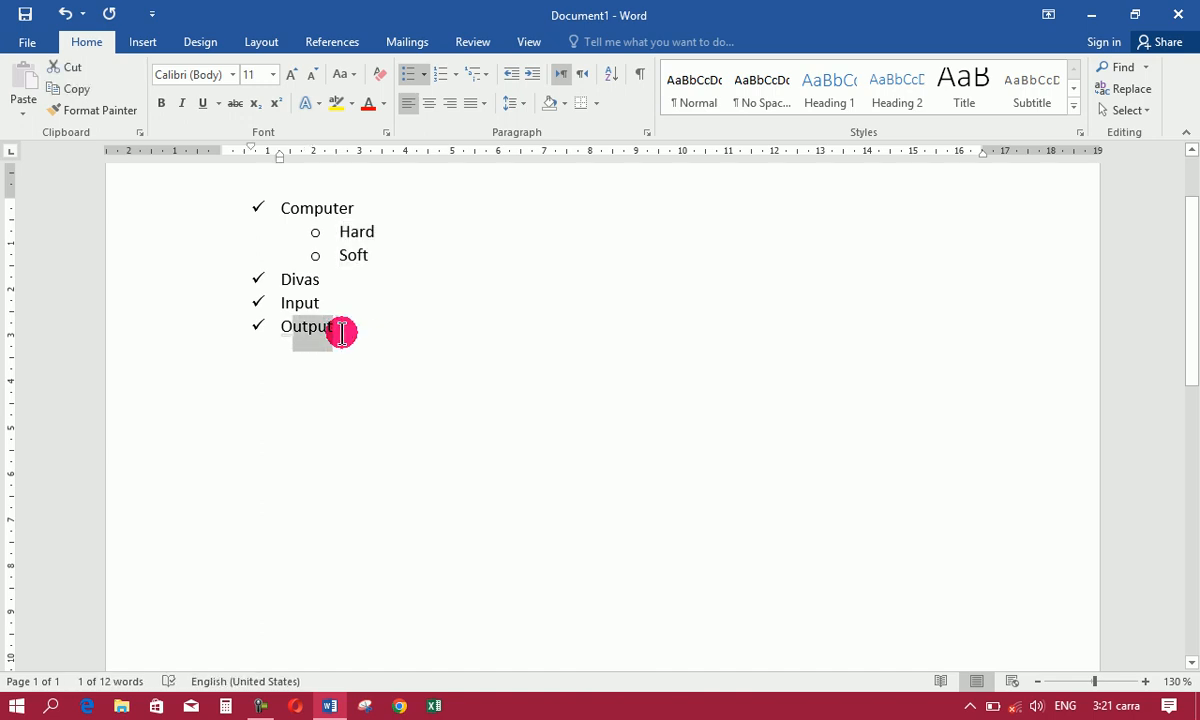
key("shift+Up")
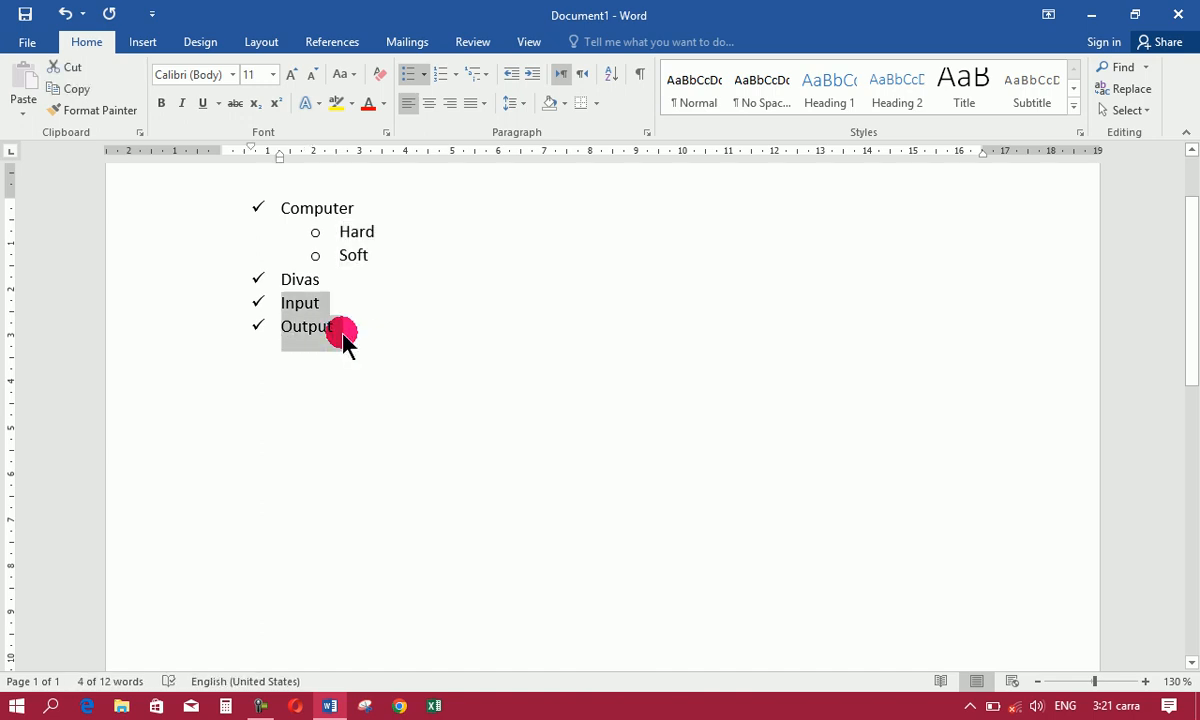
left_click(424, 76)
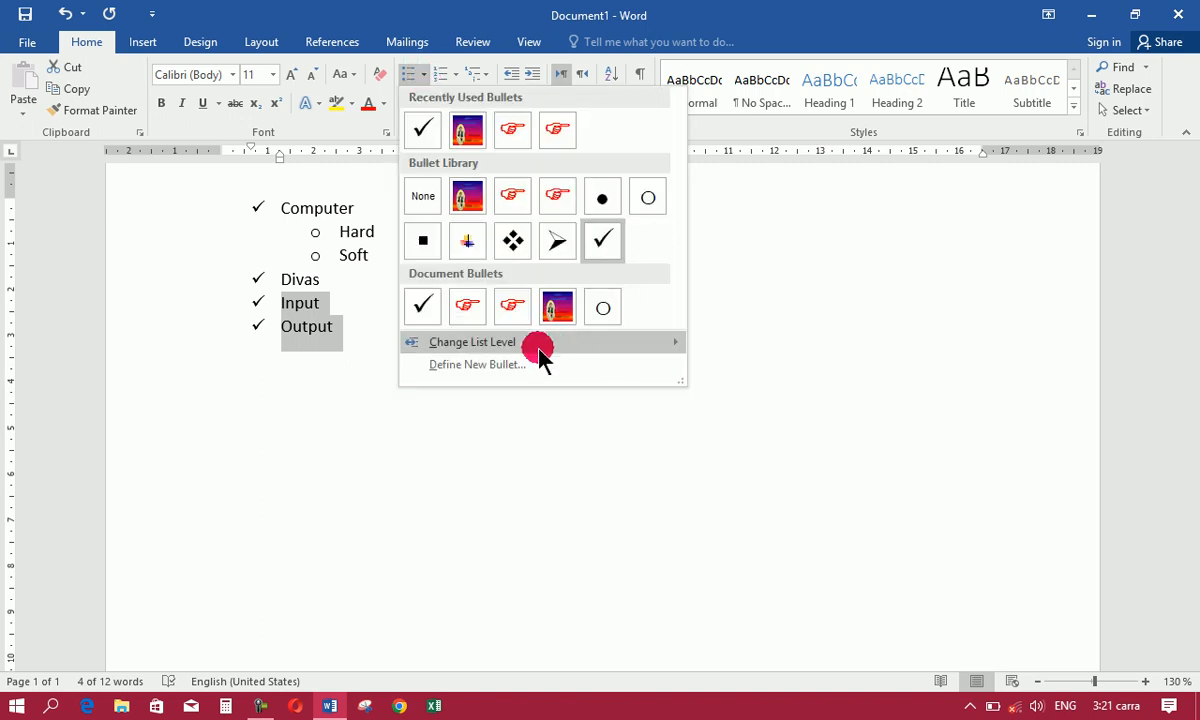
mouse_move(536, 346)
left_click(795, 385)
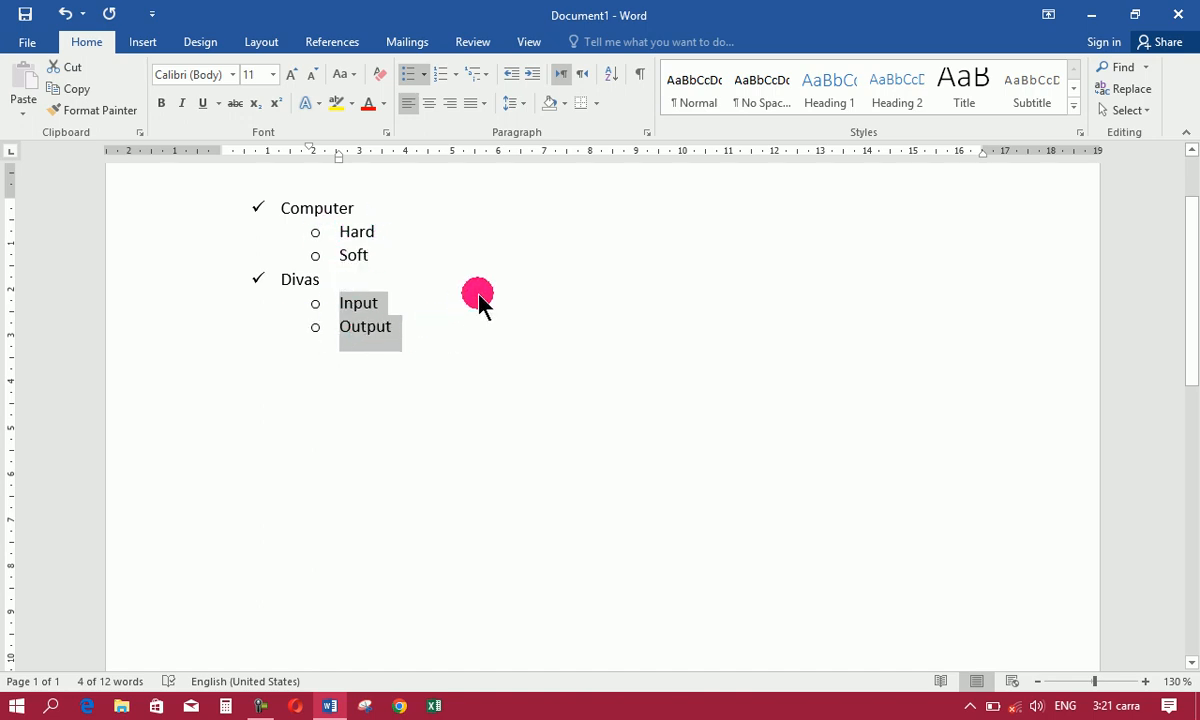
Step: Change the Input and Output items to the fourth list level with solid round bullets
left_click(422, 75)
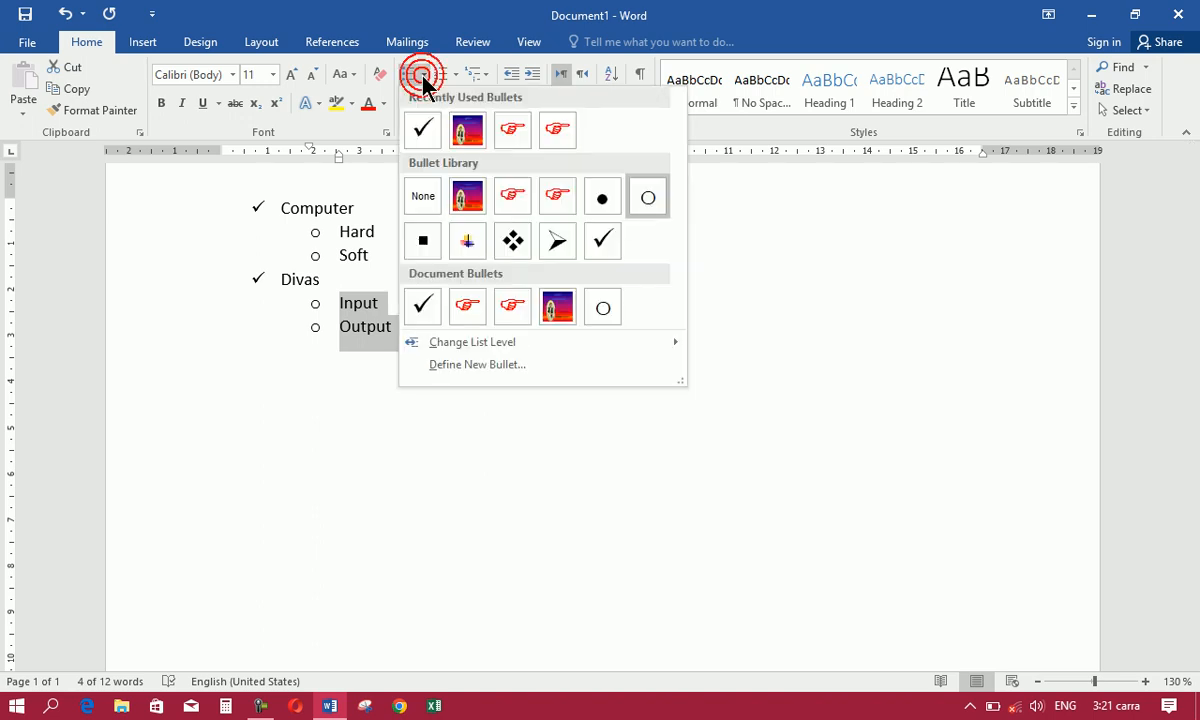
mouse_move(518, 345)
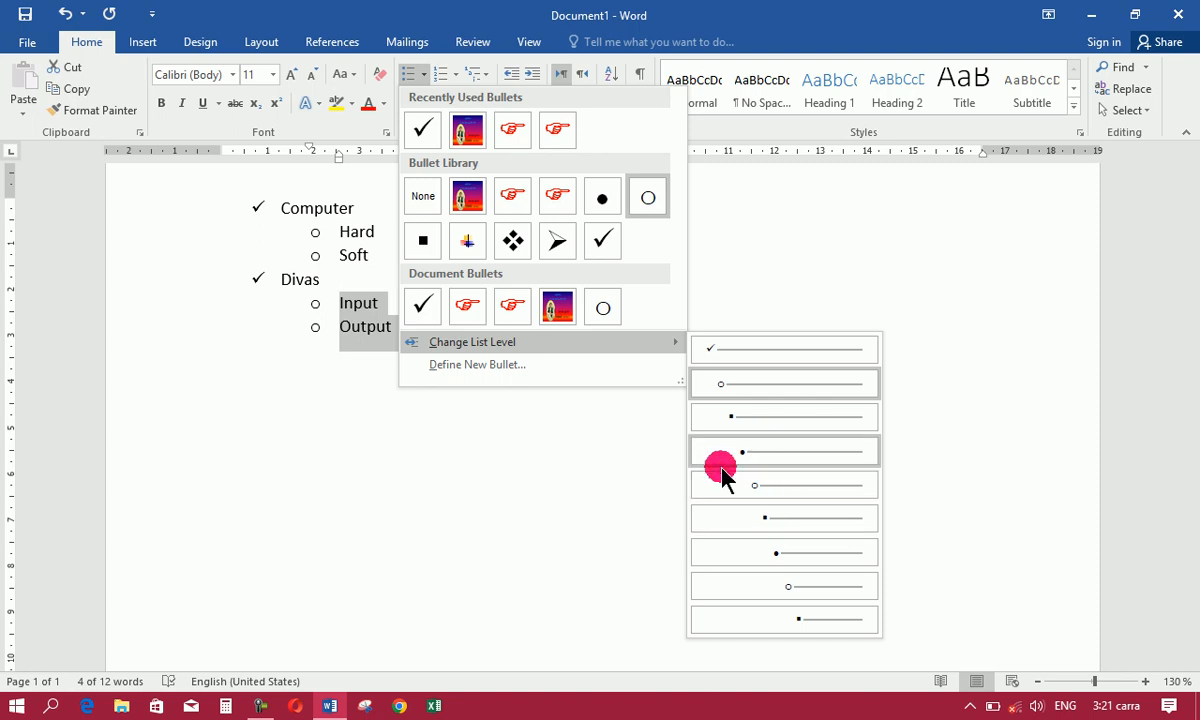
left_click(770, 455)
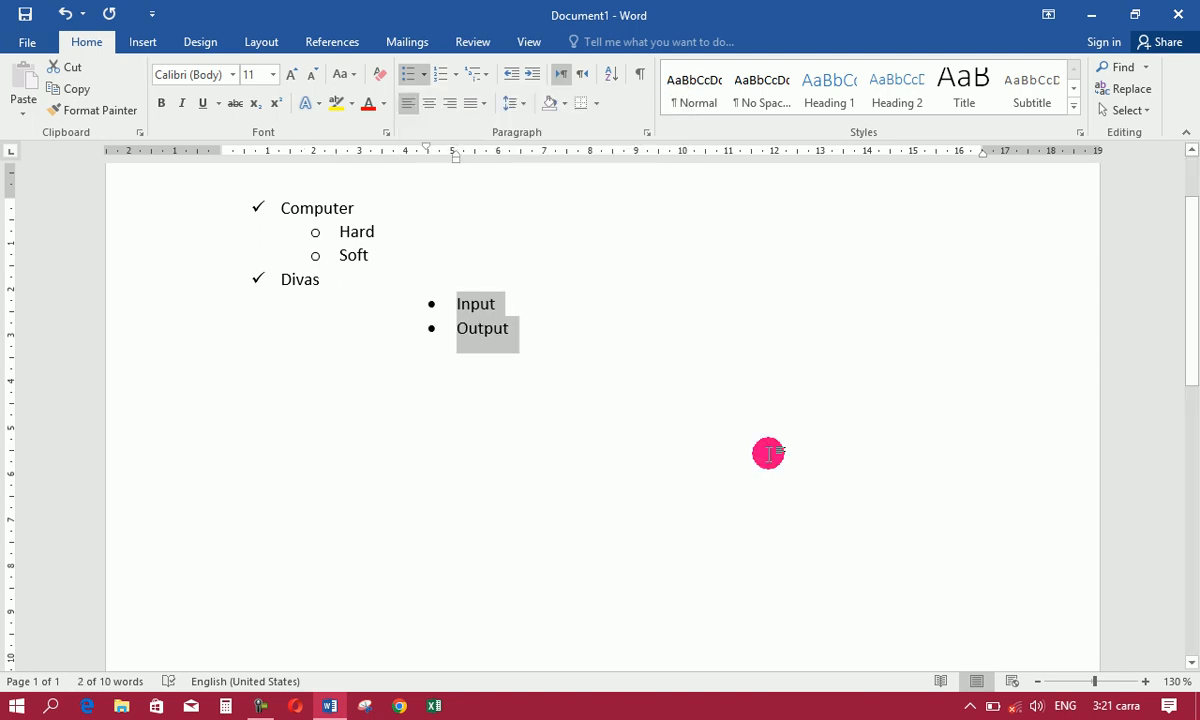
Step: Delete the entire bulleted word list from the document
key("ctrl+a")
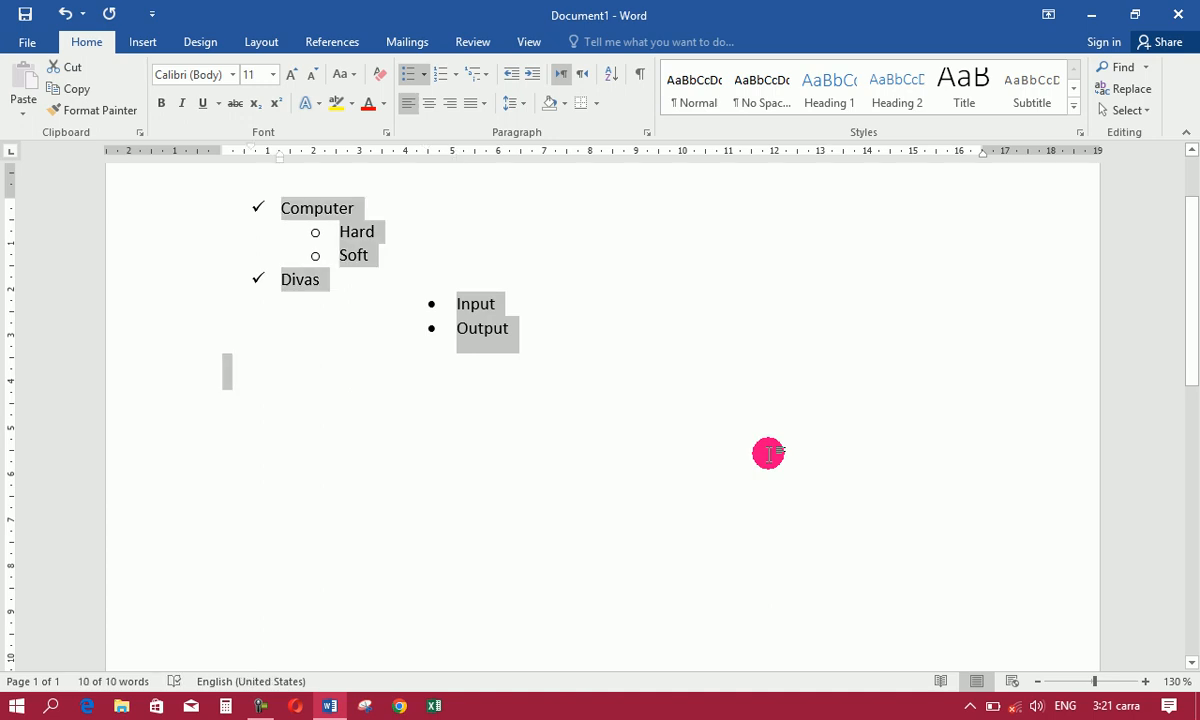
key("Delete")
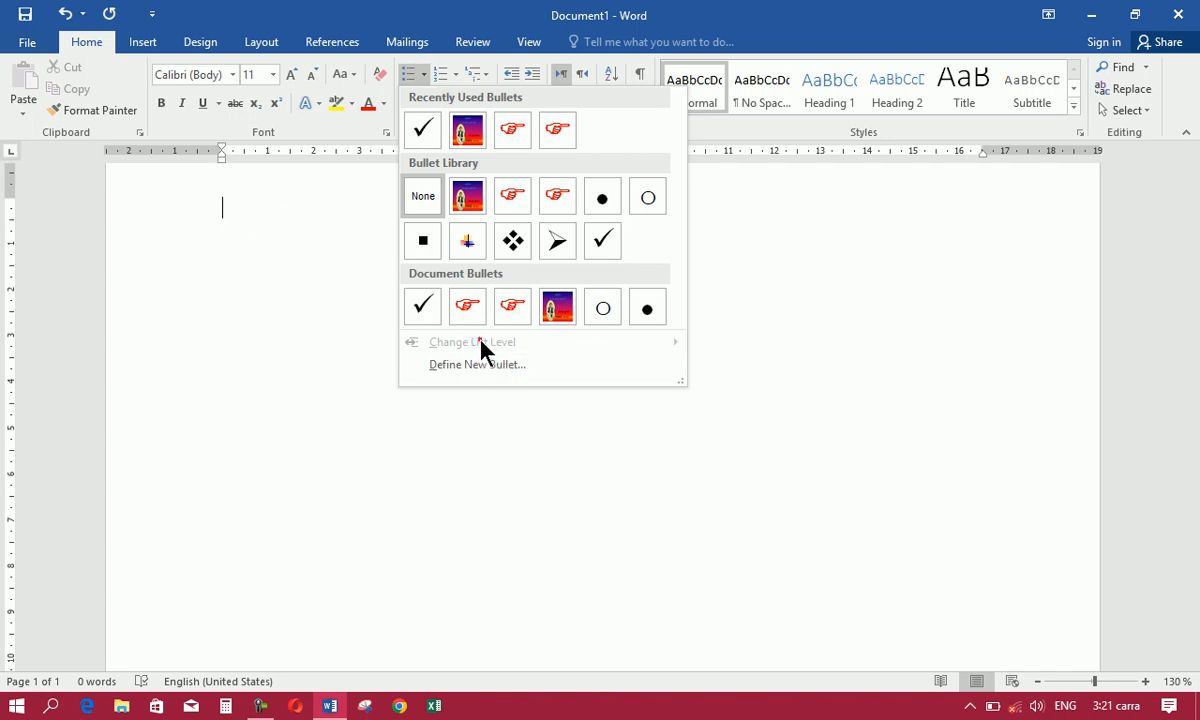
left_click(488, 448)
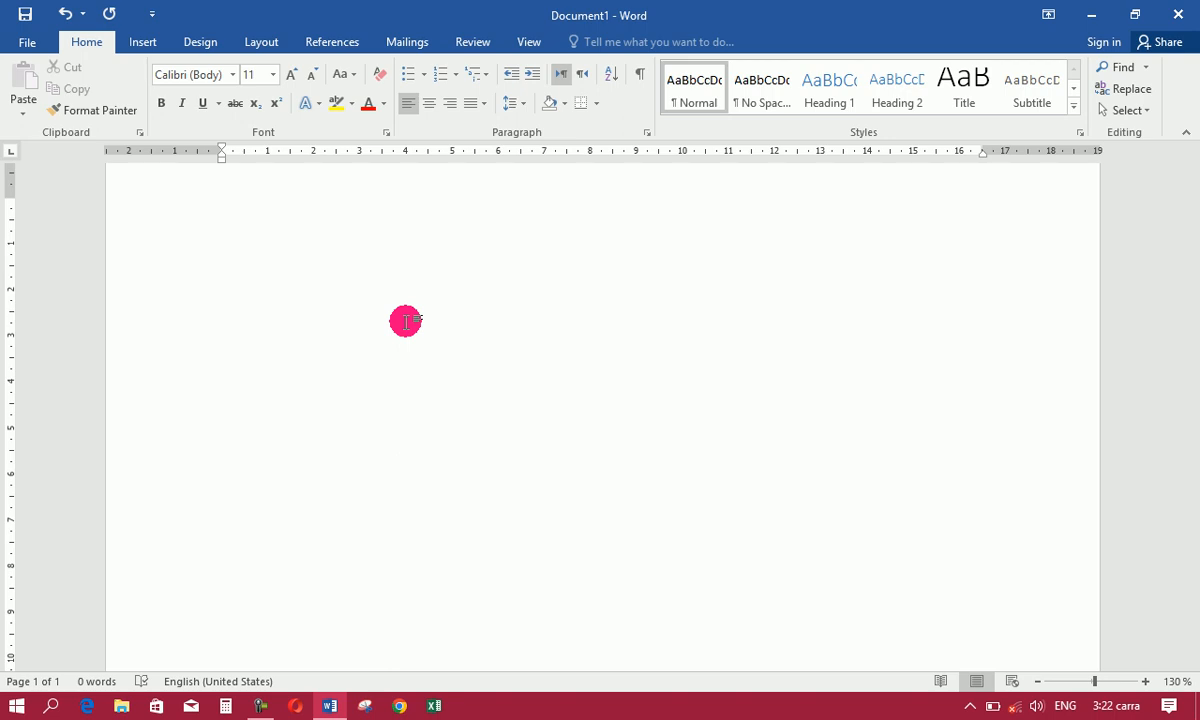
Step: Generate sample paragraphs in the empty document with the =rand() formula
type("=e")
key("BackSpace")
type("rB")
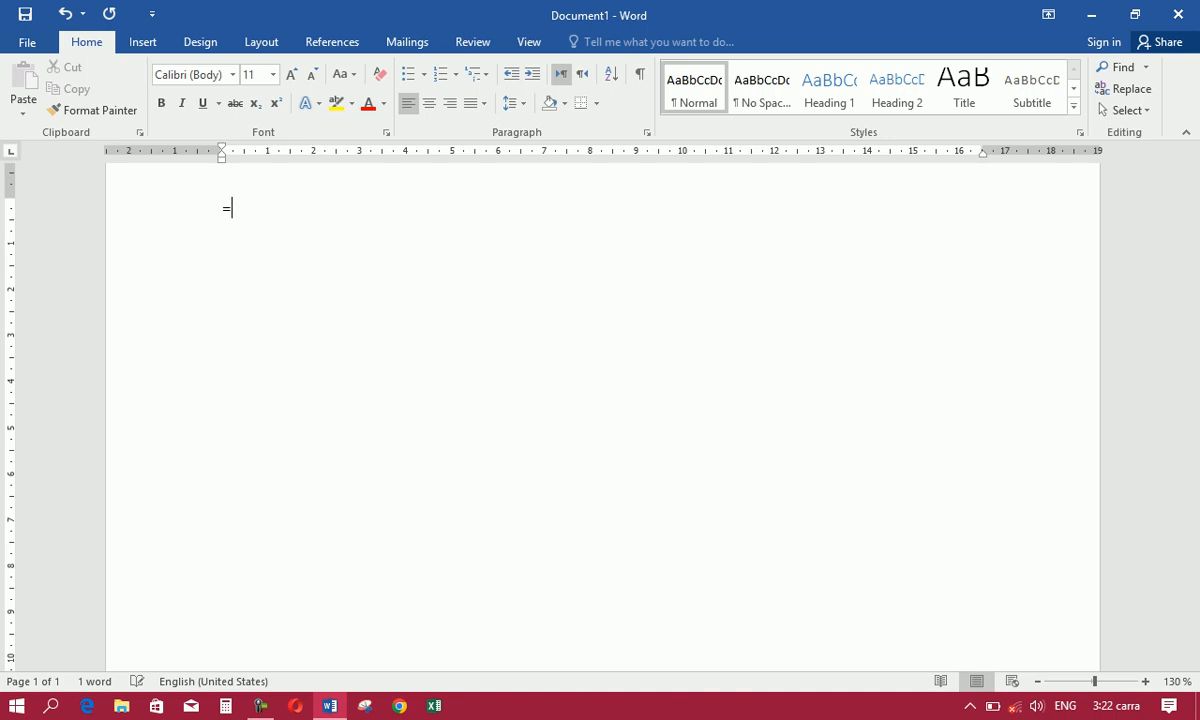
type("rand(")
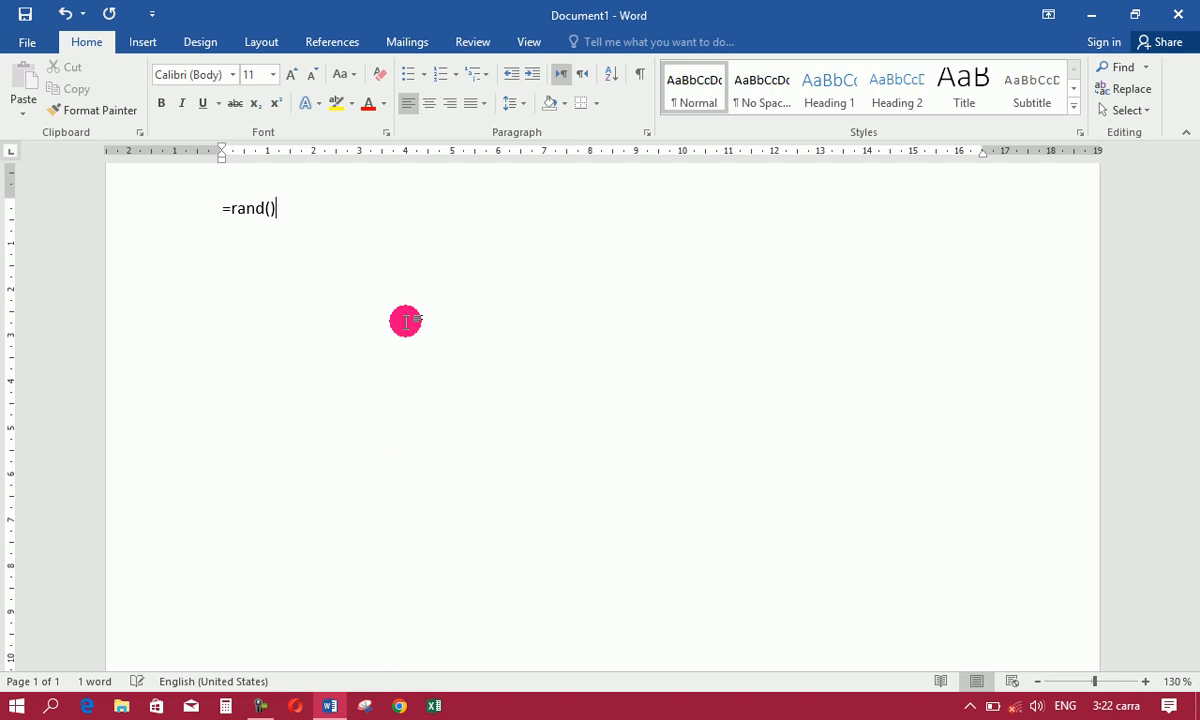
key("Return")
Step: Apply the 1., 2., 3. numbering format to all the sample paragraphs
key("ctrl+a")
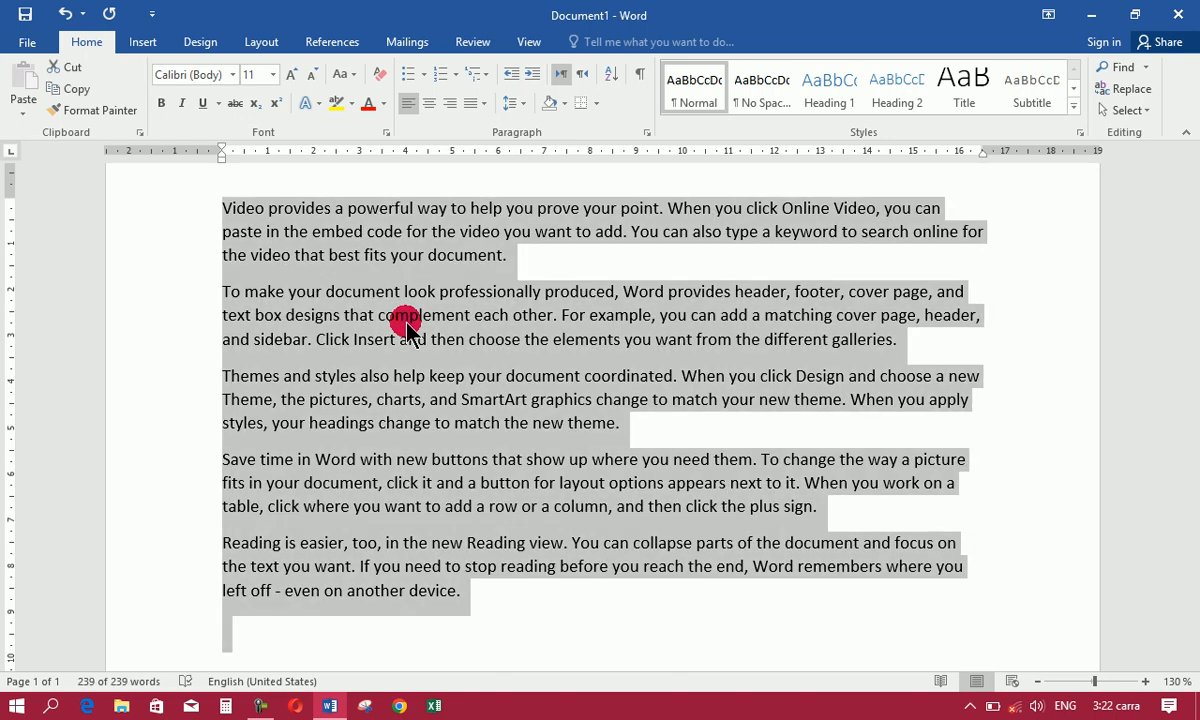
left_click(455, 80)
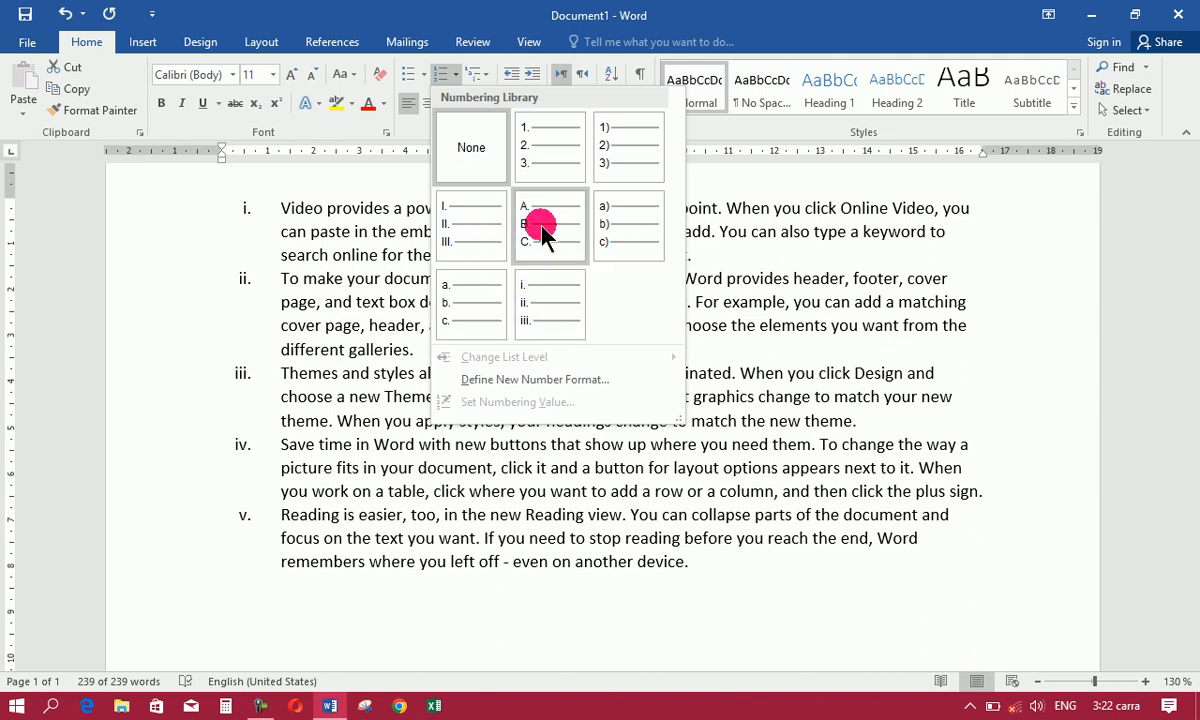
left_click(547, 163)
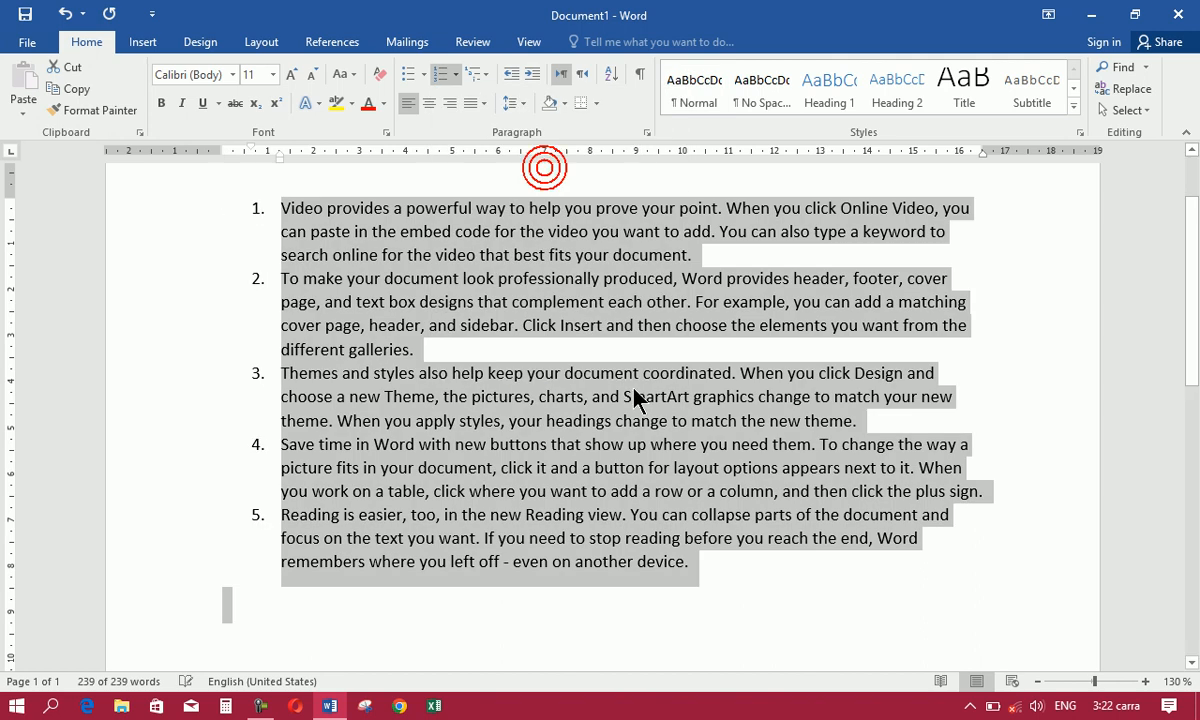
Step: Add two numbered items after the last paragraph, reading "dfjdshfjdshfjdshfjdshfdsj" and "jsdhfjdshfjdshf"
left_click(706, 568)
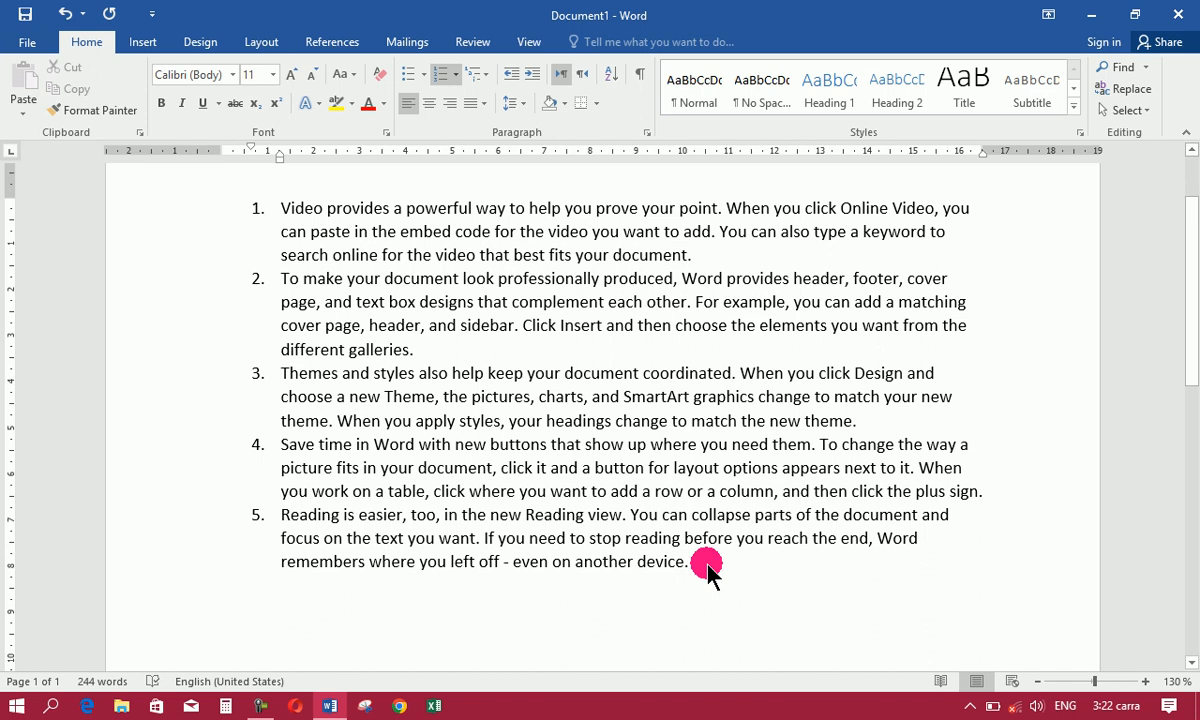
key("Return")
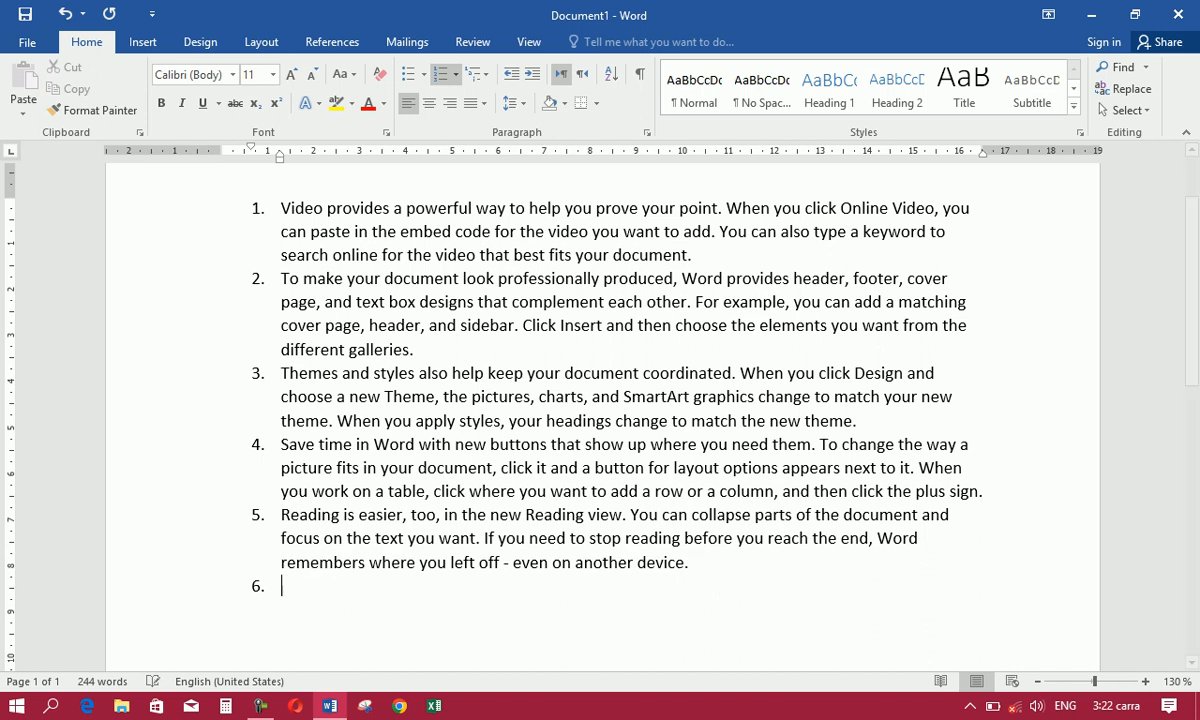
type("dfjdshfjdshfjdshfjdshfdsj")
key("Return")
type("jsdhfjdshfjdshf")
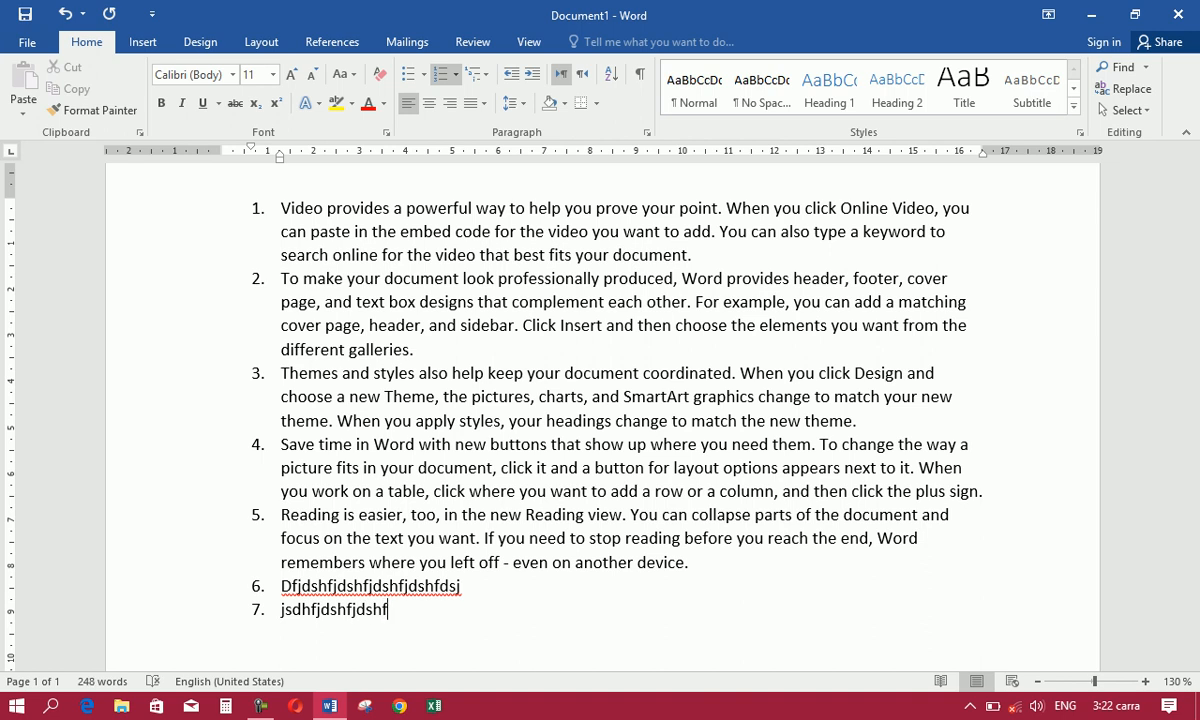
Step: Define a new number format for the whole list using the Arabic letter style أ, ب, ت
key("ctrl+a")
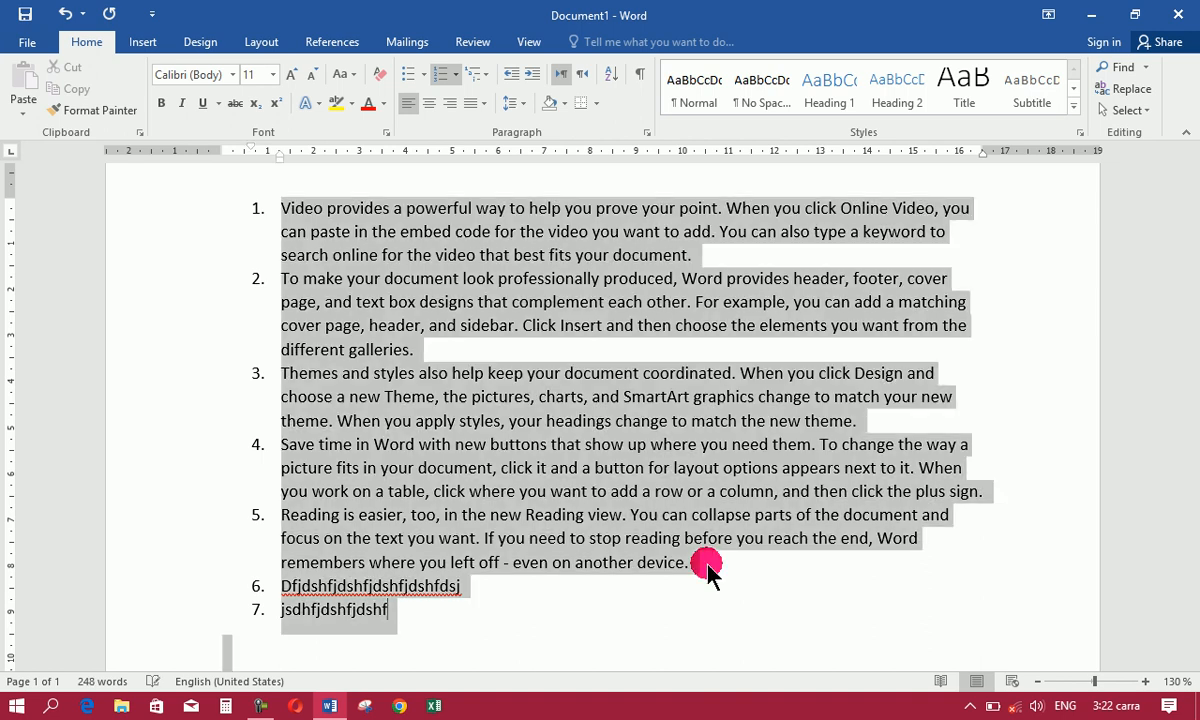
left_click(455, 74)
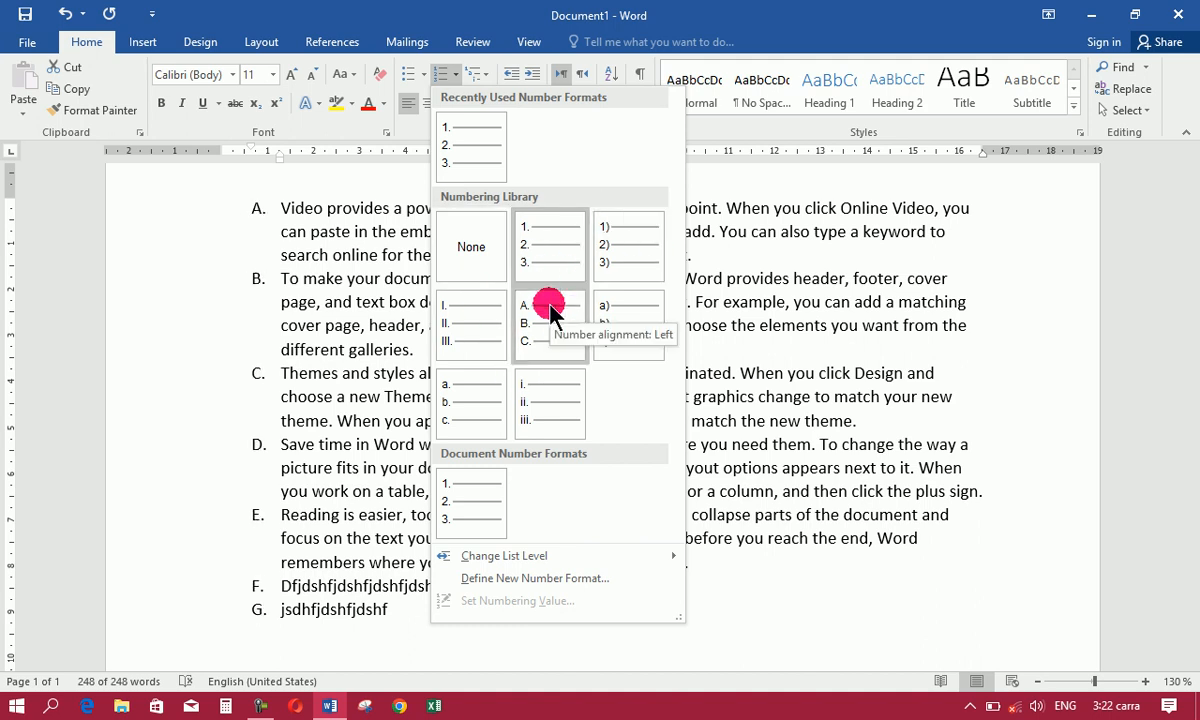
left_click(485, 584)
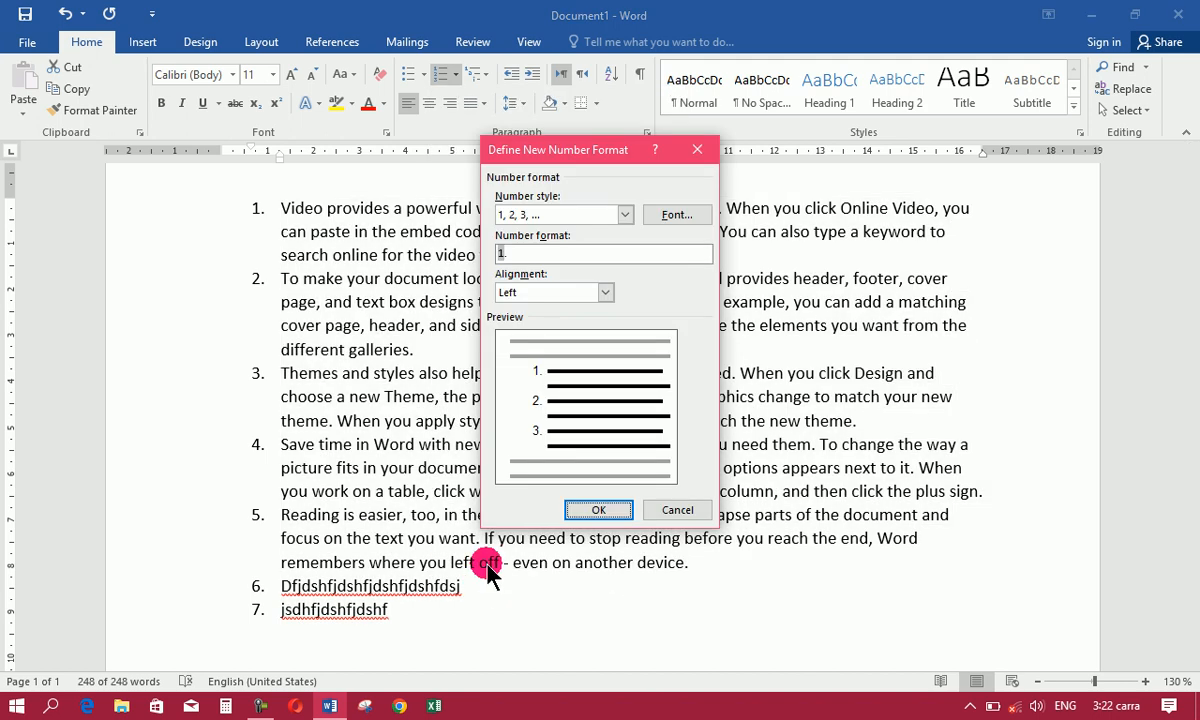
left_click(625, 214)
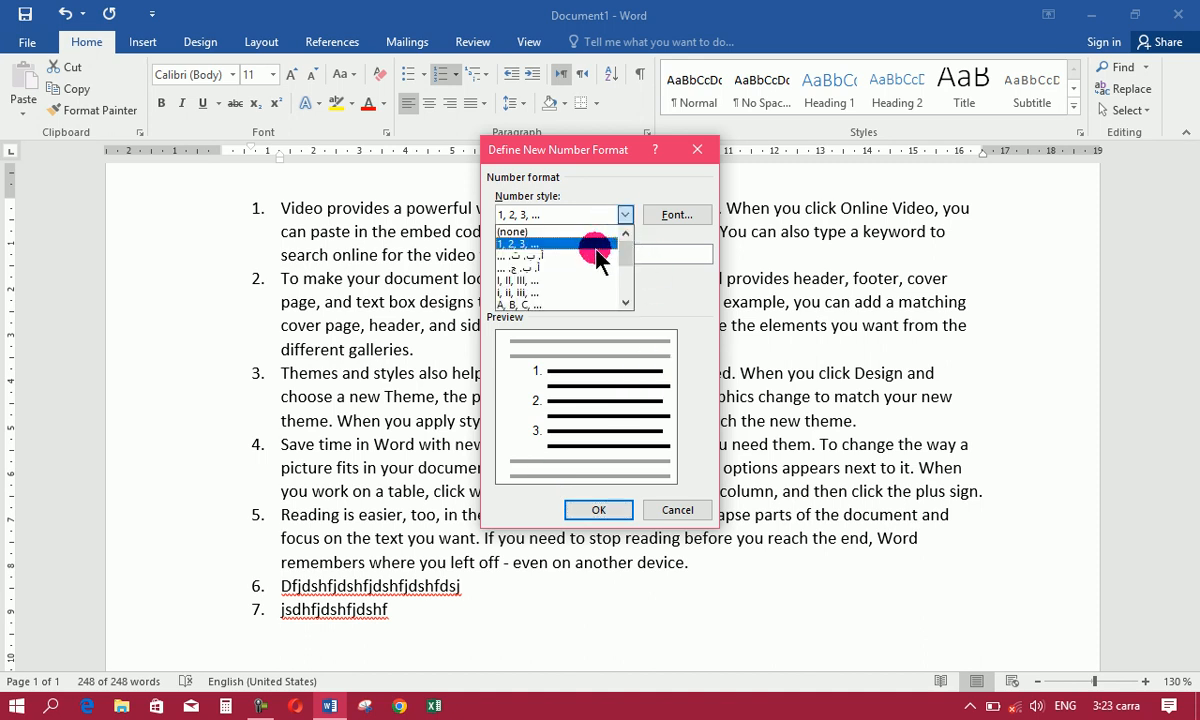
left_click(625, 304)
left_click(625, 304)
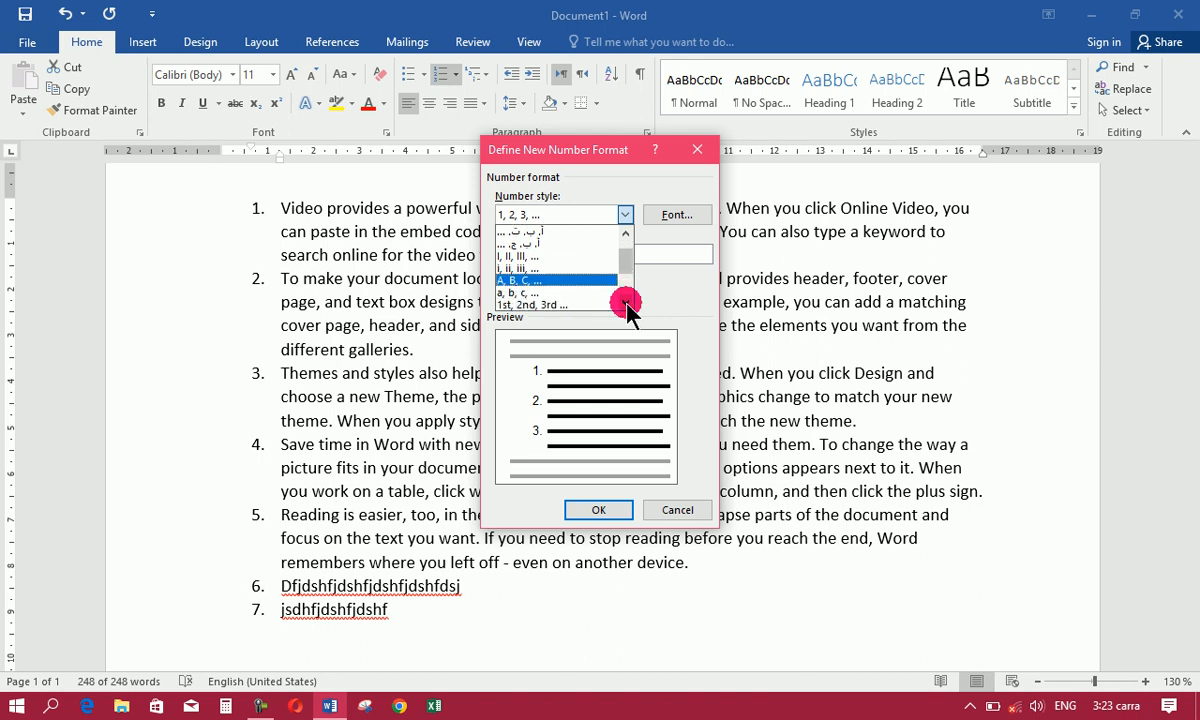
left_click(625, 304)
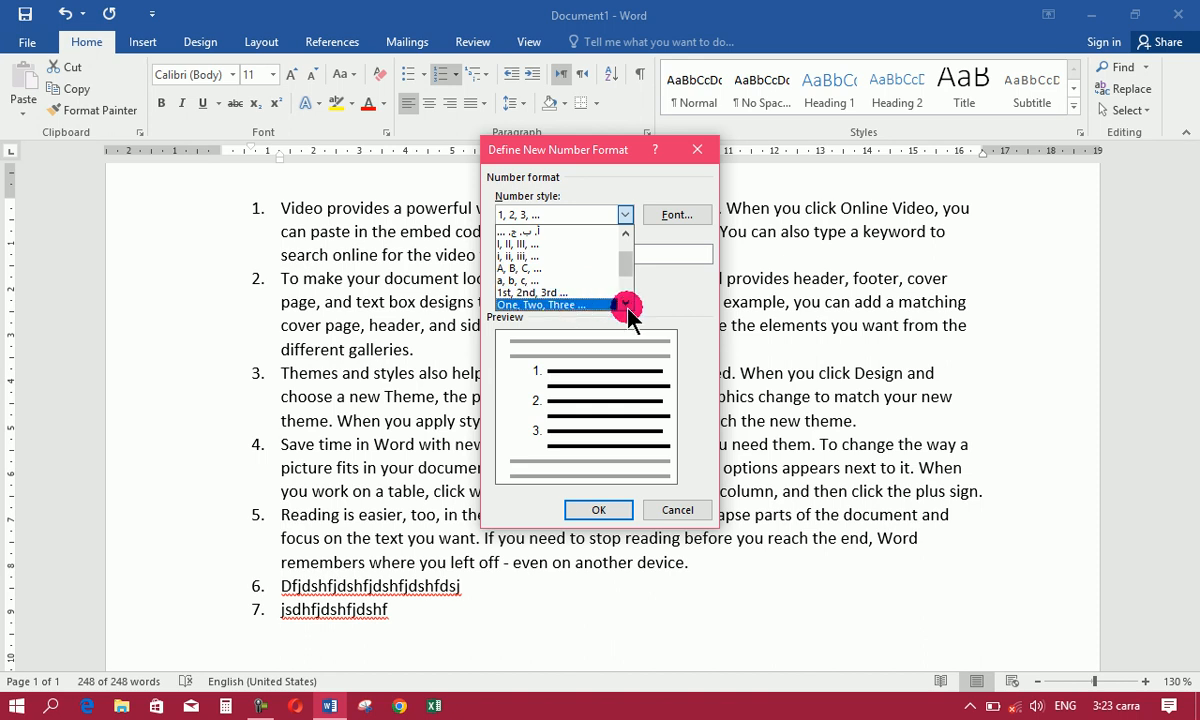
left_click(625, 304)
left_click(625, 304)
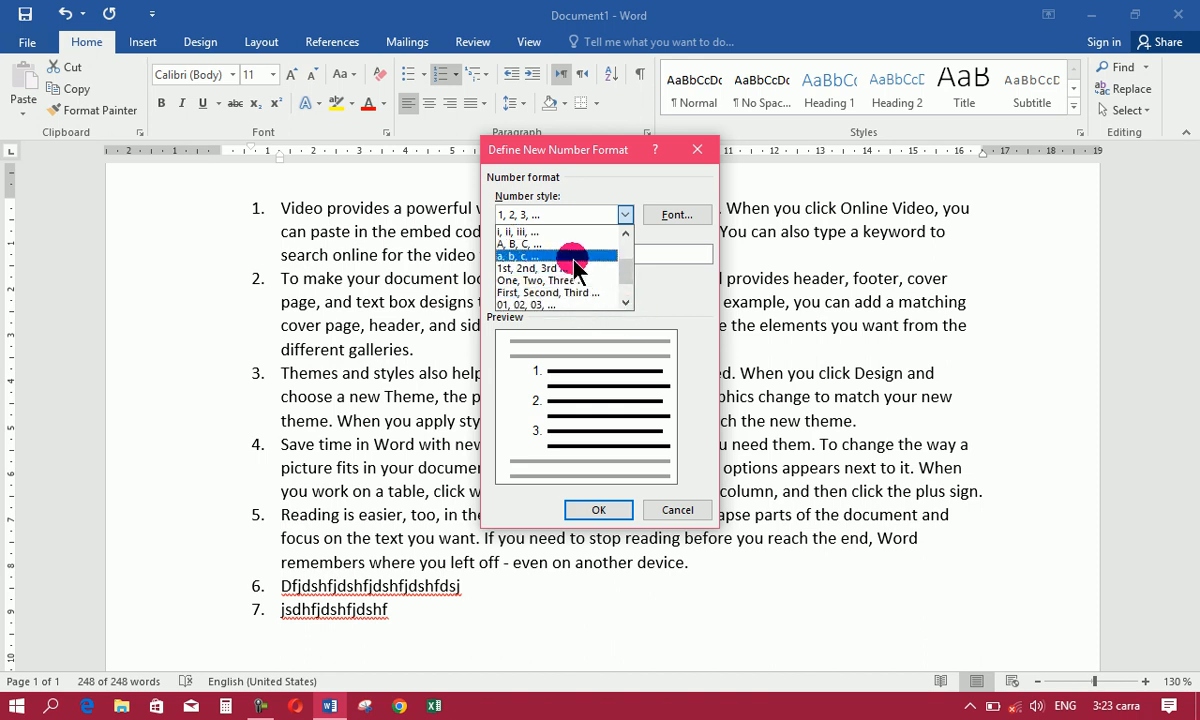
left_click(625, 304)
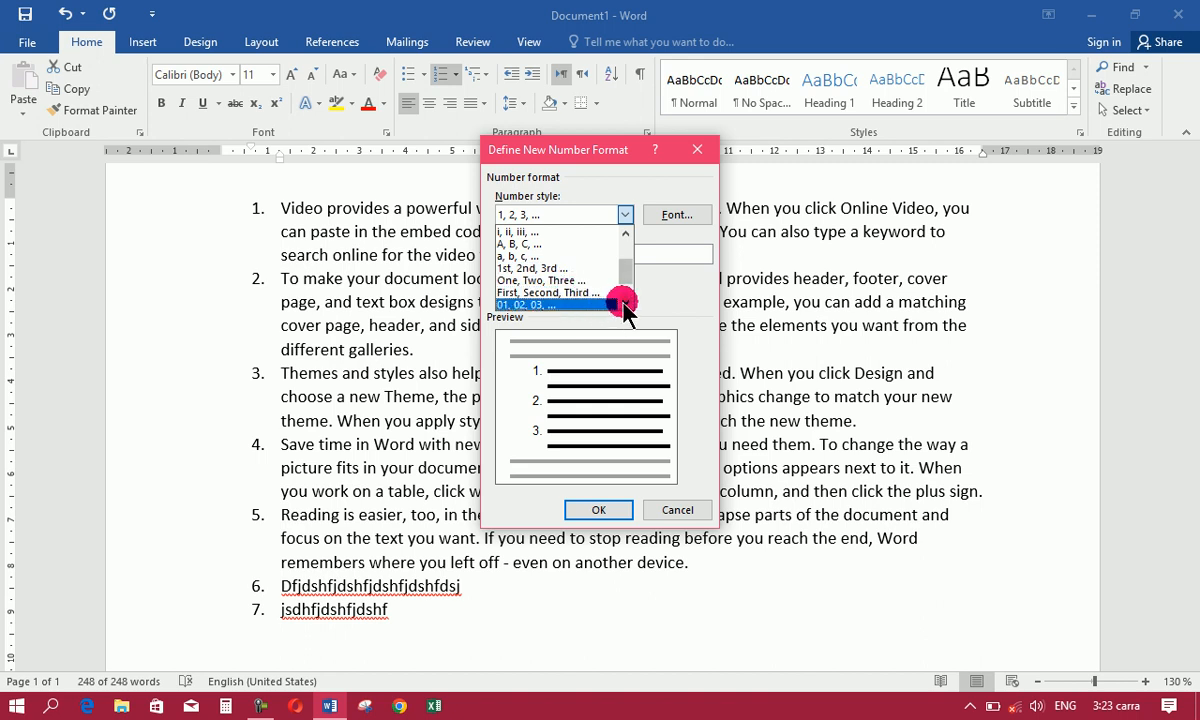
left_click(625, 304)
left_click(625, 304)
left_click_drag(627, 281, 624, 249)
left_click(580, 259)
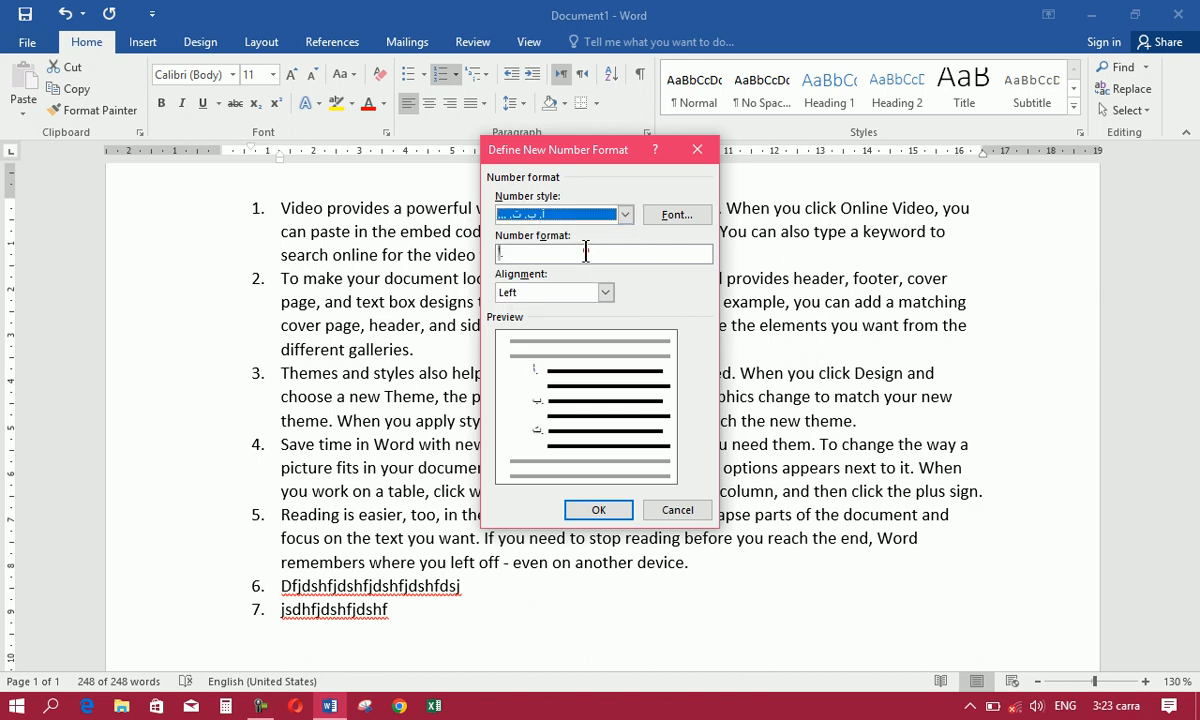
left_click(590, 508)
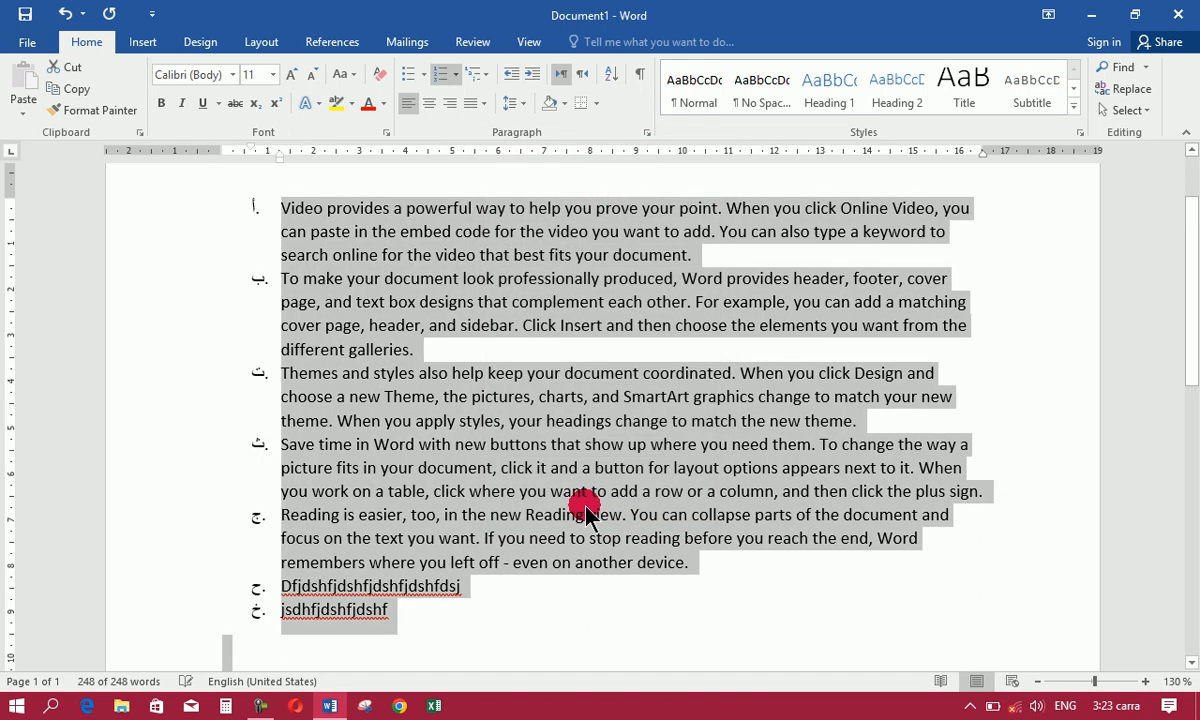
Step: Define a new number format with the One, Two, Three style for the whole list, and undo it
left_click(455, 75)
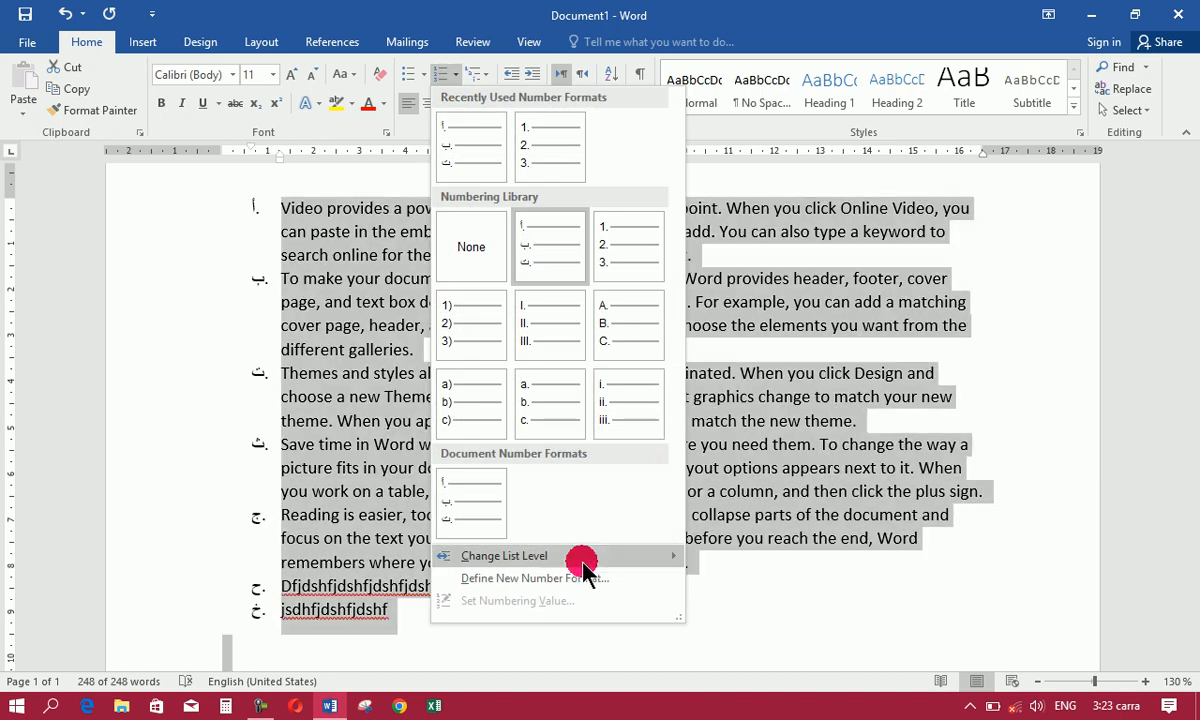
left_click(540, 579)
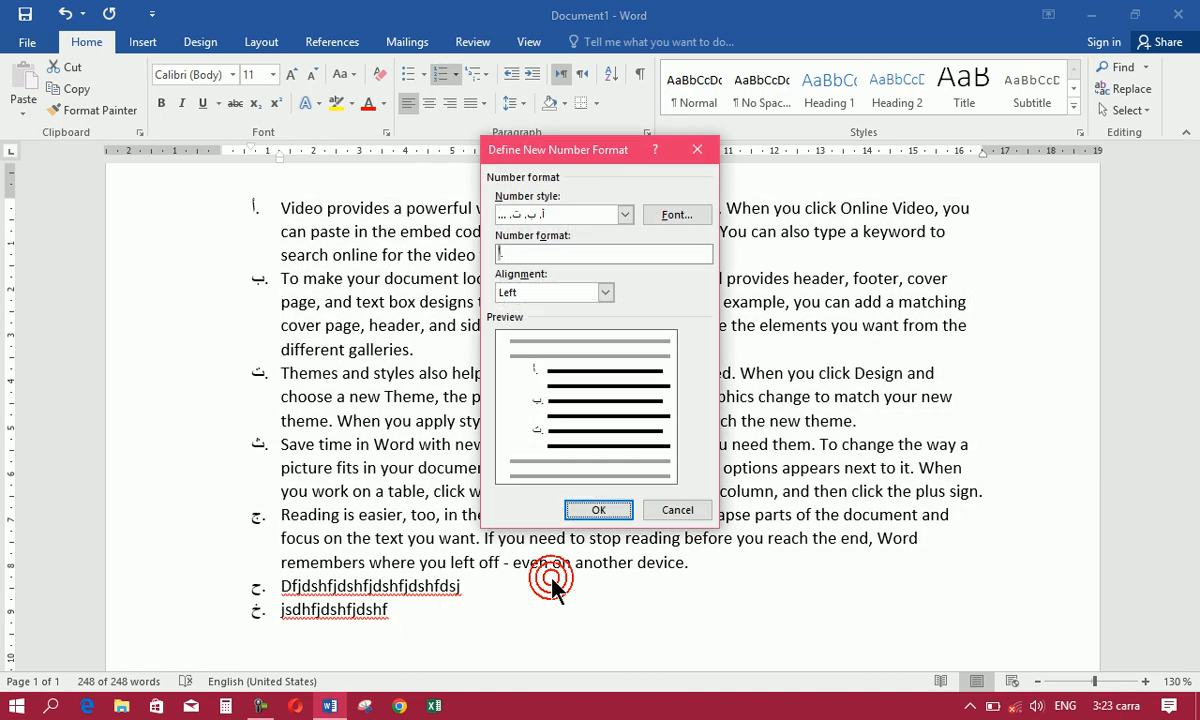
left_click(621, 220)
left_click(625, 303)
left_click(625, 303)
left_click(555, 300)
left_click(596, 510)
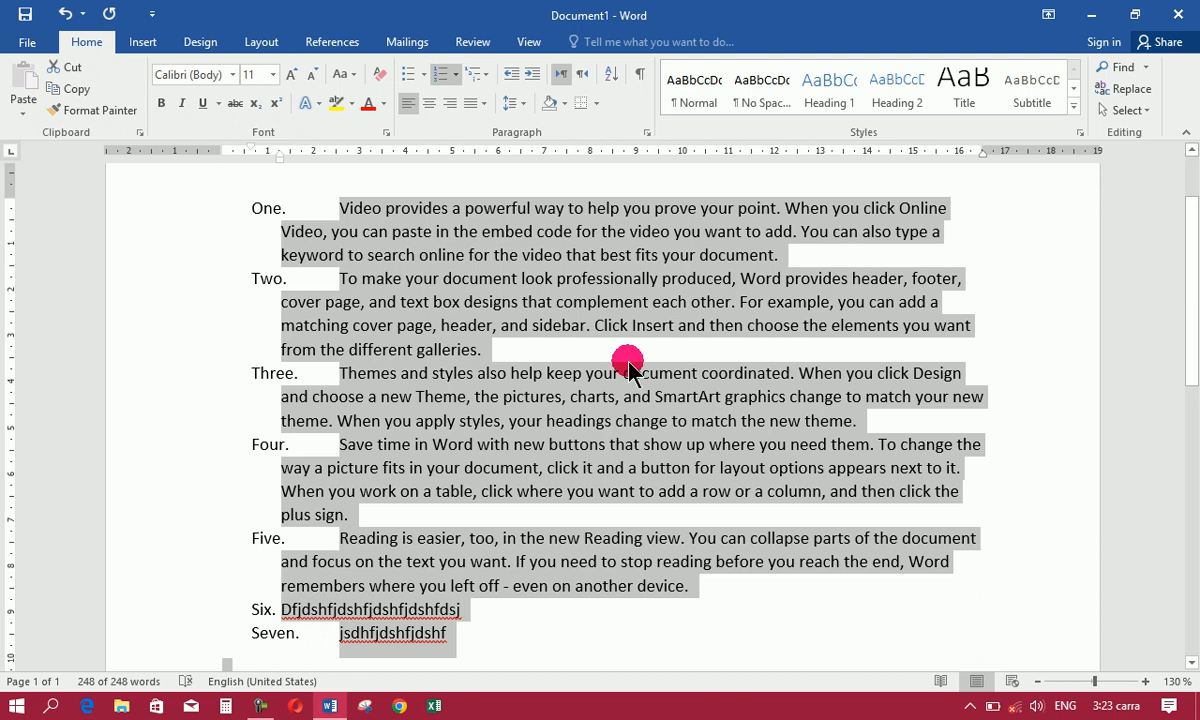
key("ctrl+z")
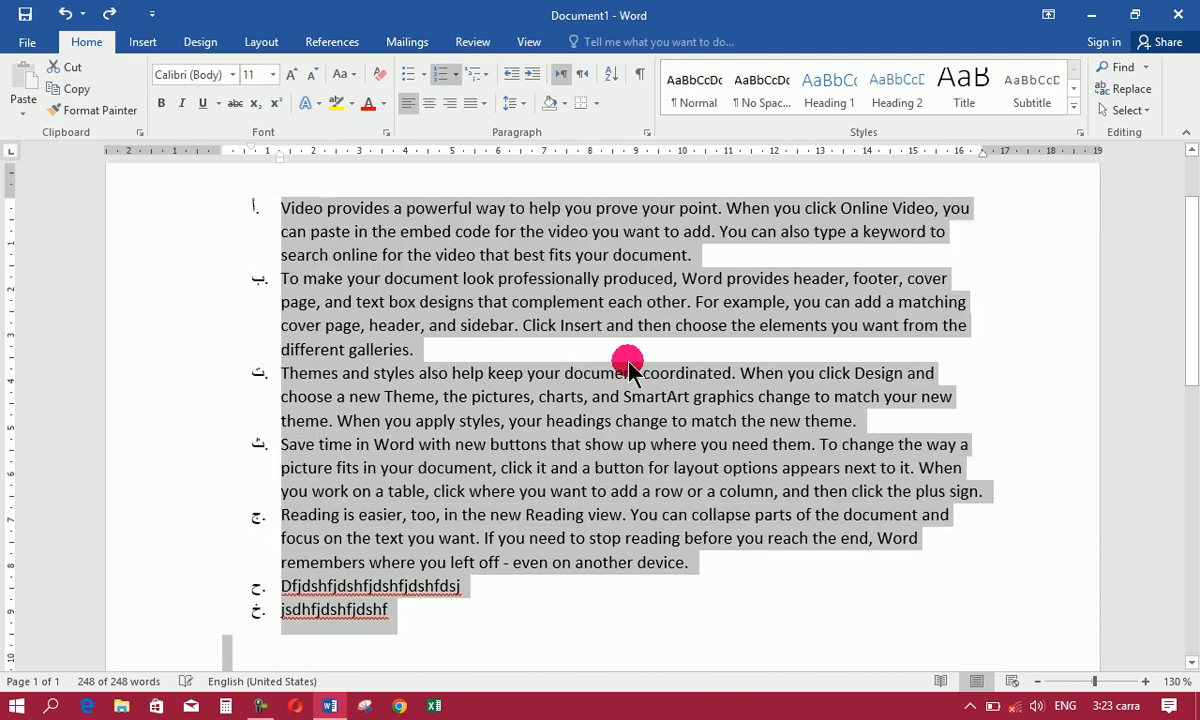
Step: Start a new number format in the Arabic letter style أ, ب, ت and set its font size to 22
left_click(458, 75)
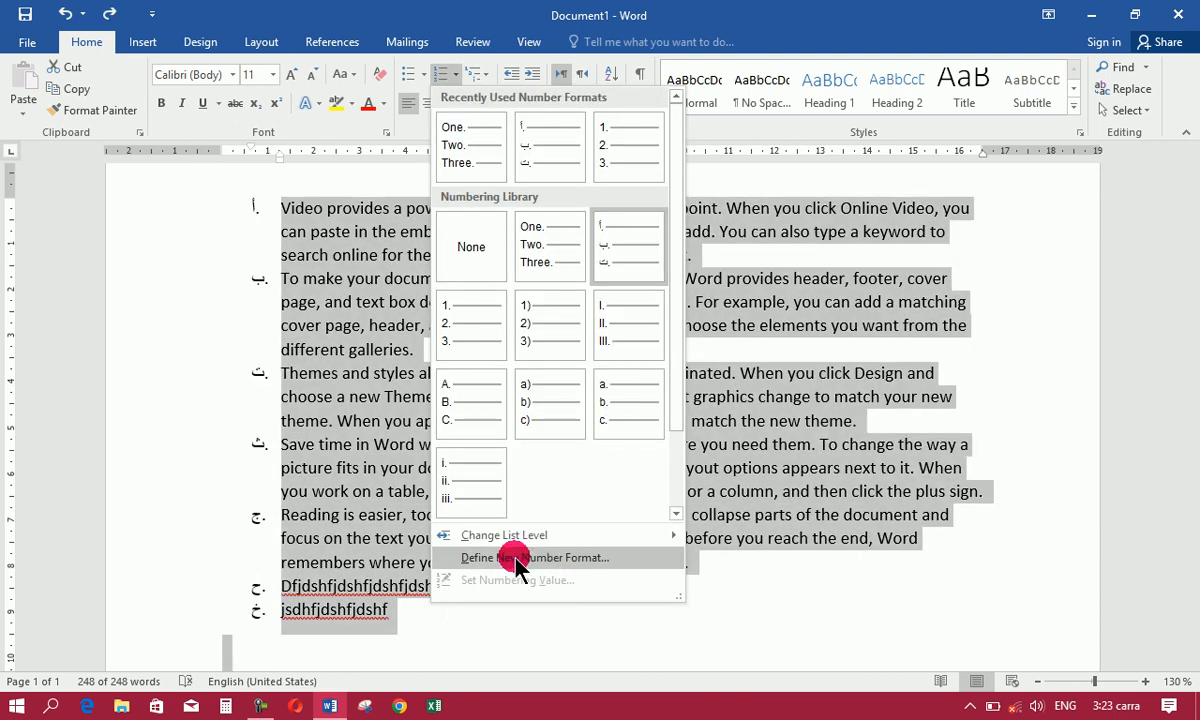
left_click(520, 557)
left_click(622, 216)
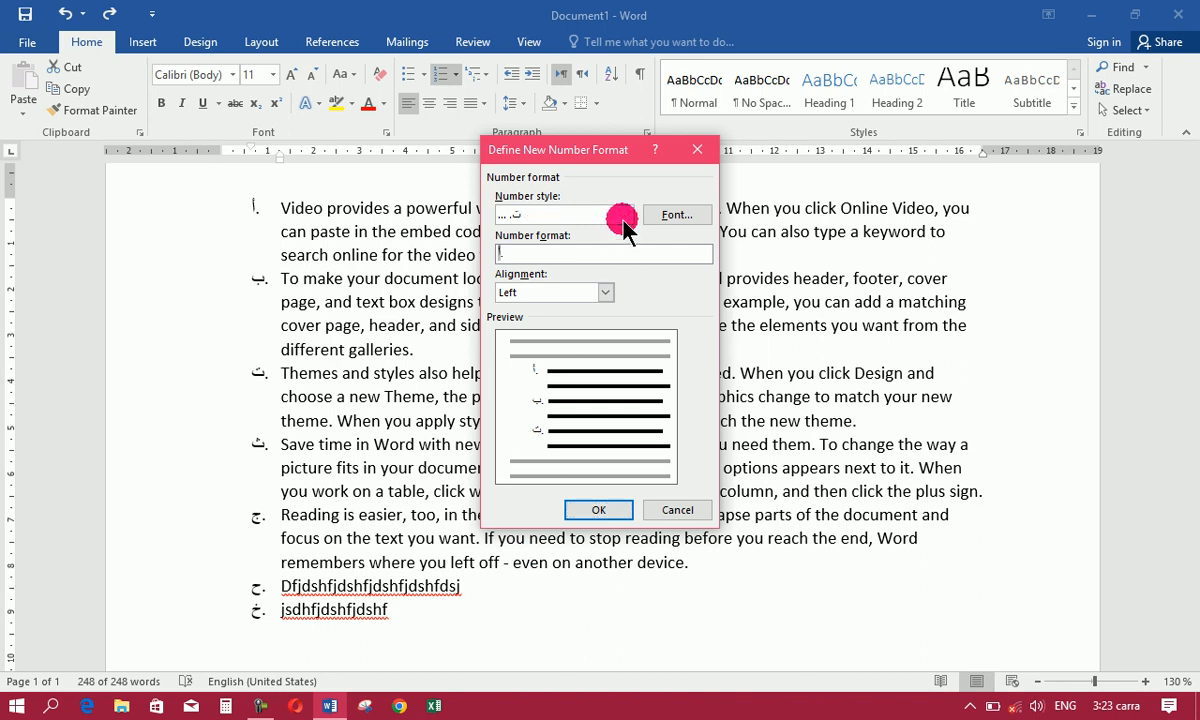
mouse_move(627, 262)
left_mouse_down()
mouse_move(626, 296)
mouse_move(626, 247)
left_mouse_up()
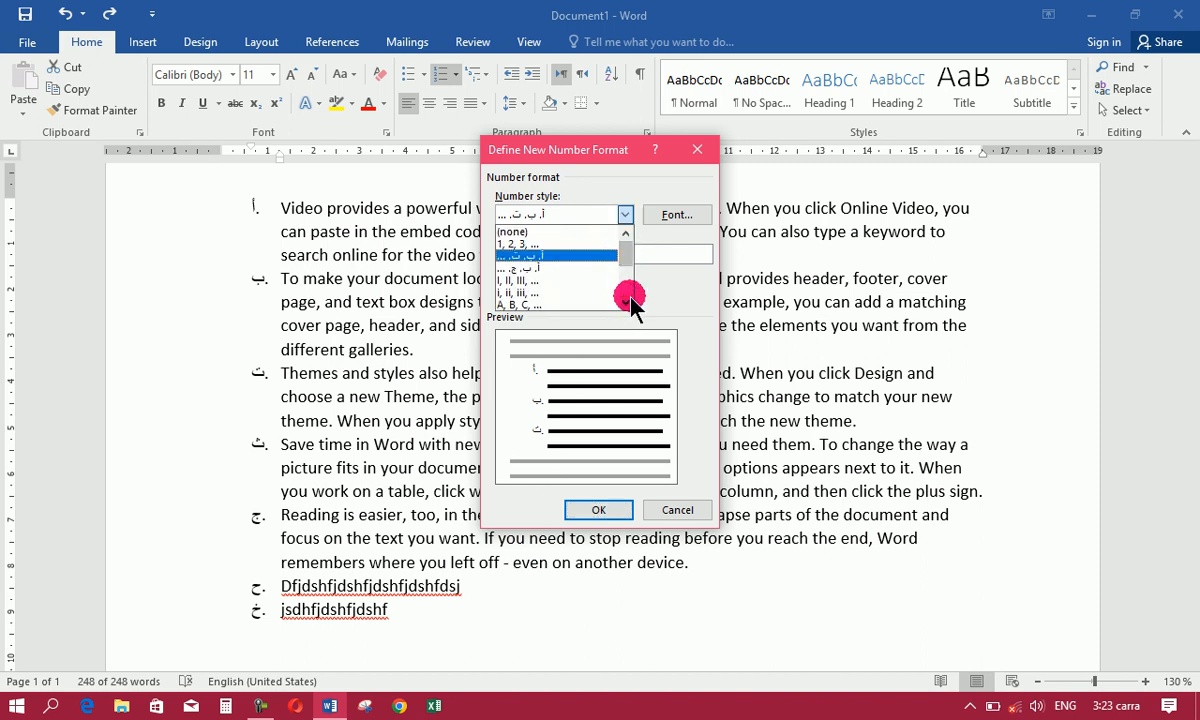
left_click(548, 256)
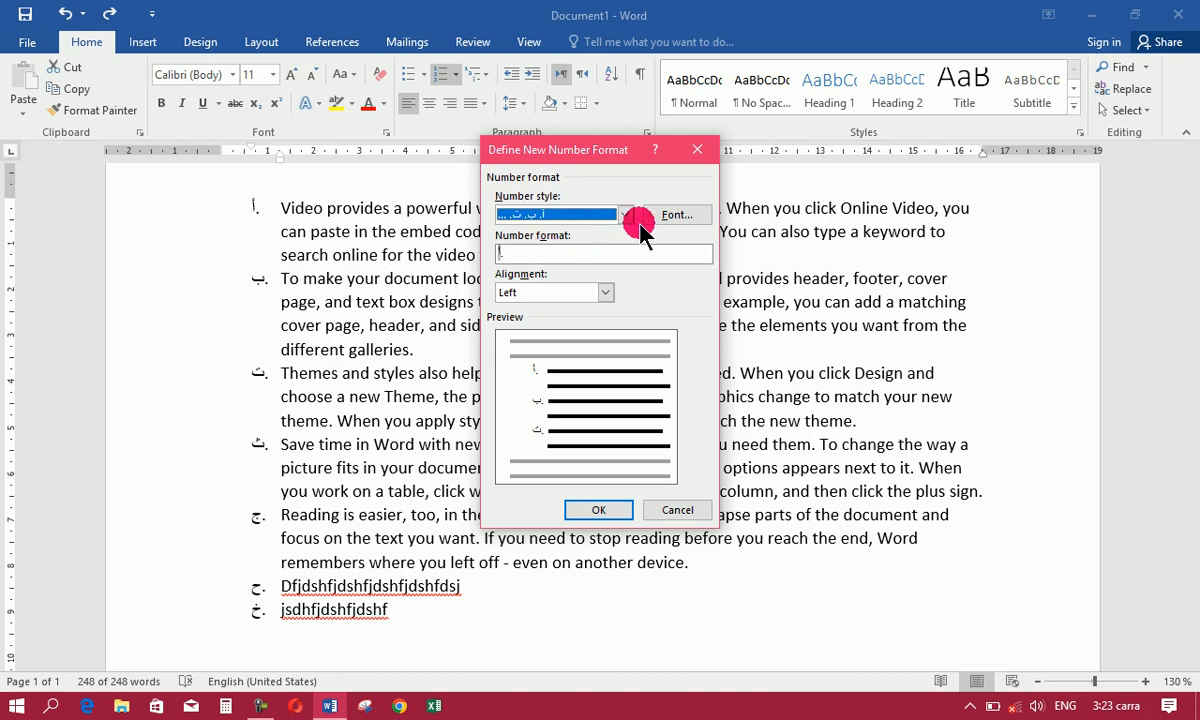
left_click(680, 214)
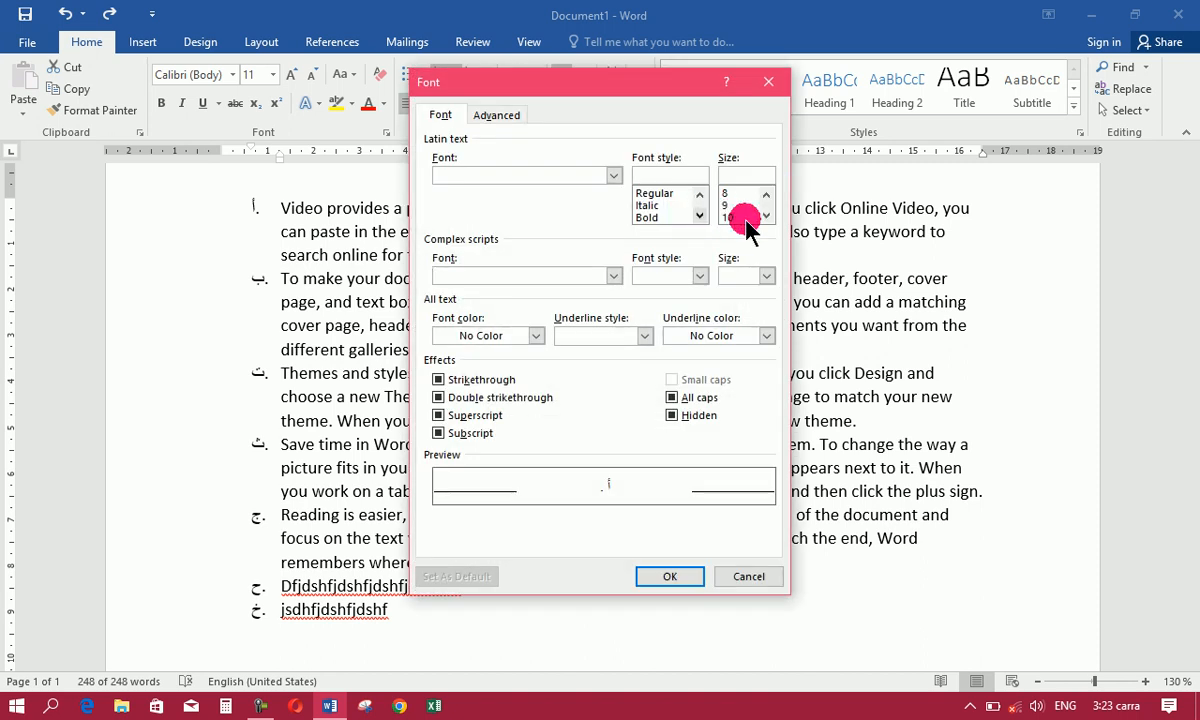
left_click(766, 216)
left_click(748, 218)
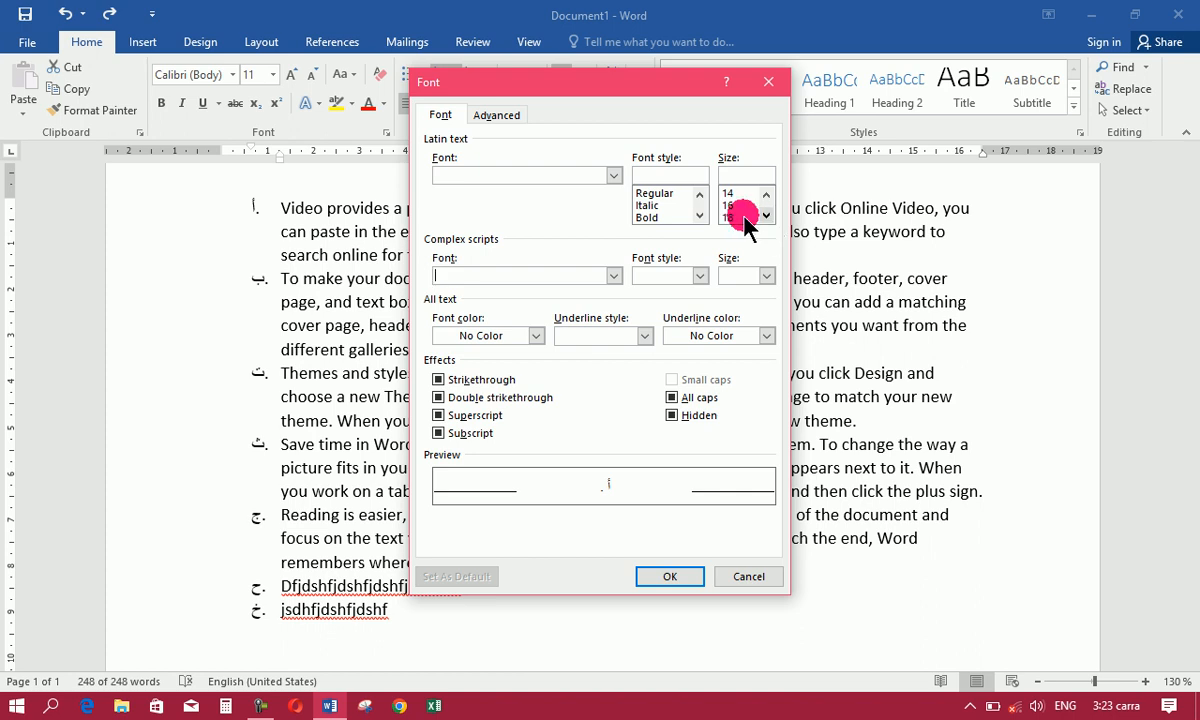
left_click(766, 216)
left_click(766, 216)
left_click(742, 218)
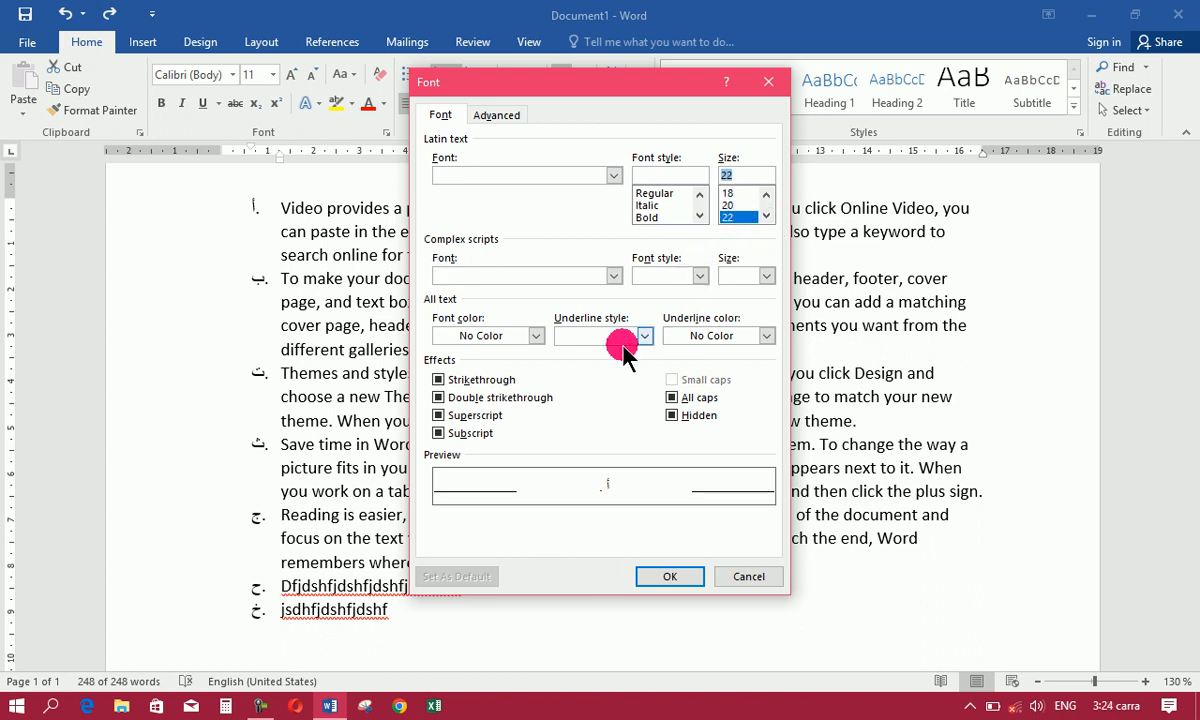
Step: Give the list letters a thick light green underline and a red font colour, and apply the number format
left_click(580, 336)
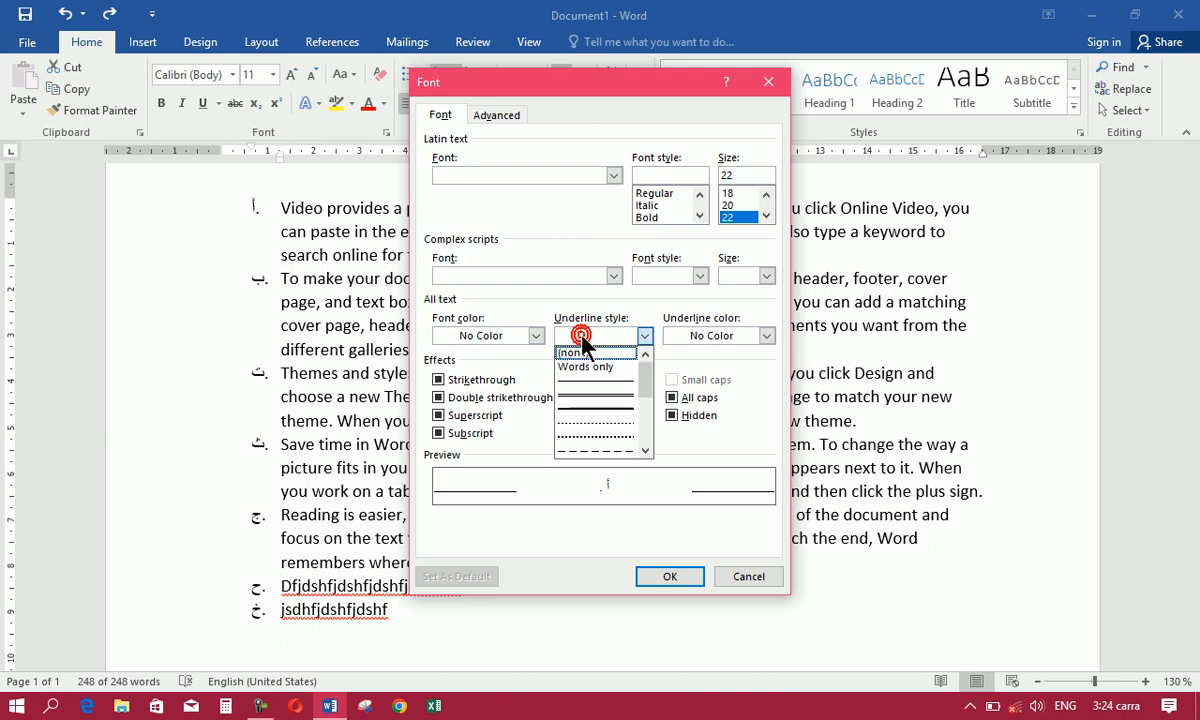
left_click(591, 407)
left_click(507, 341)
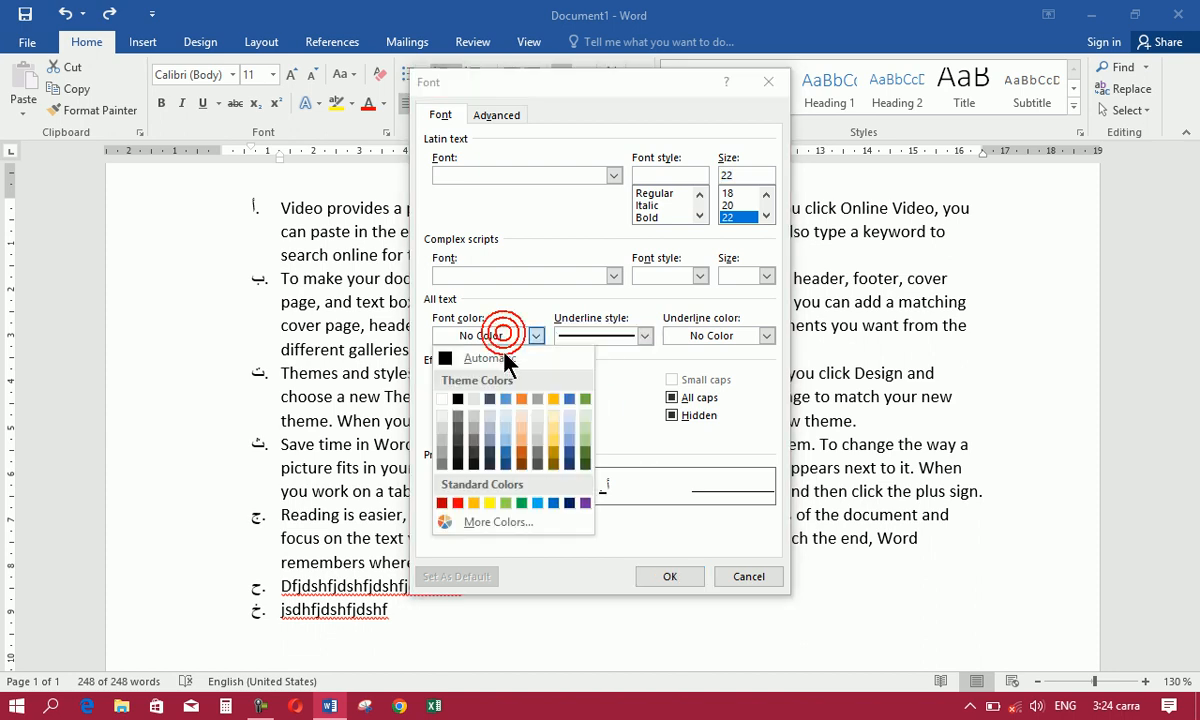
left_click(455, 501)
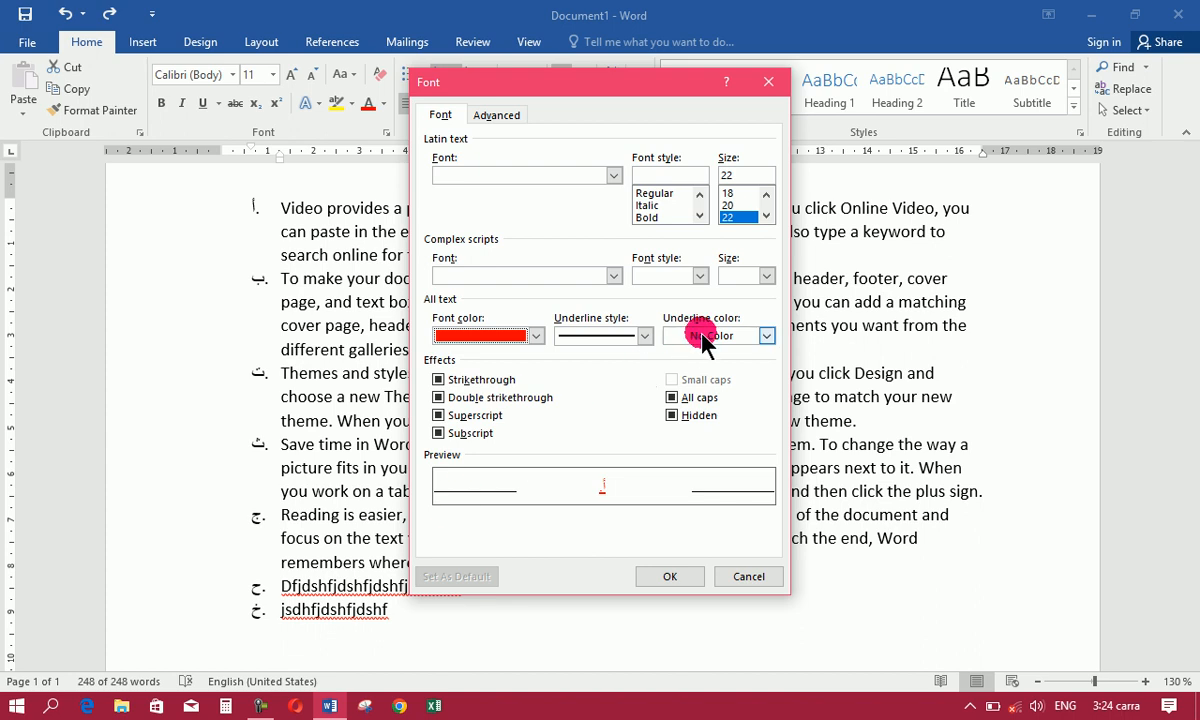
left_click(766, 336)
left_click(736, 503)
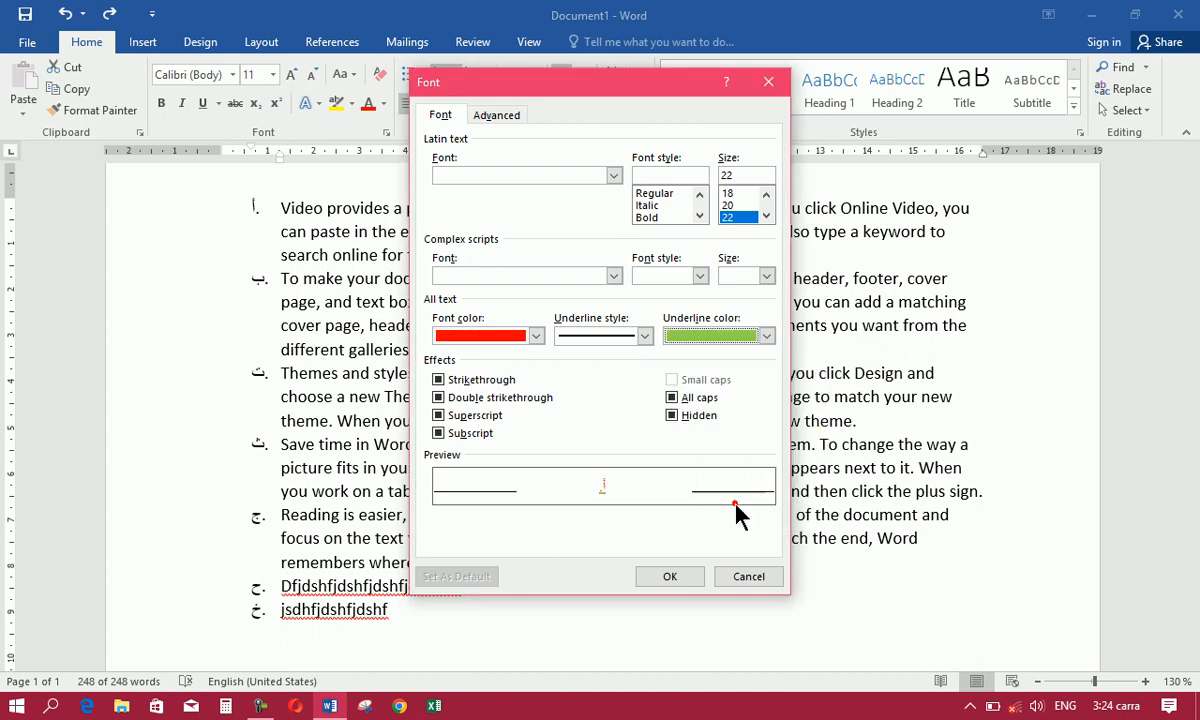
left_click(667, 579)
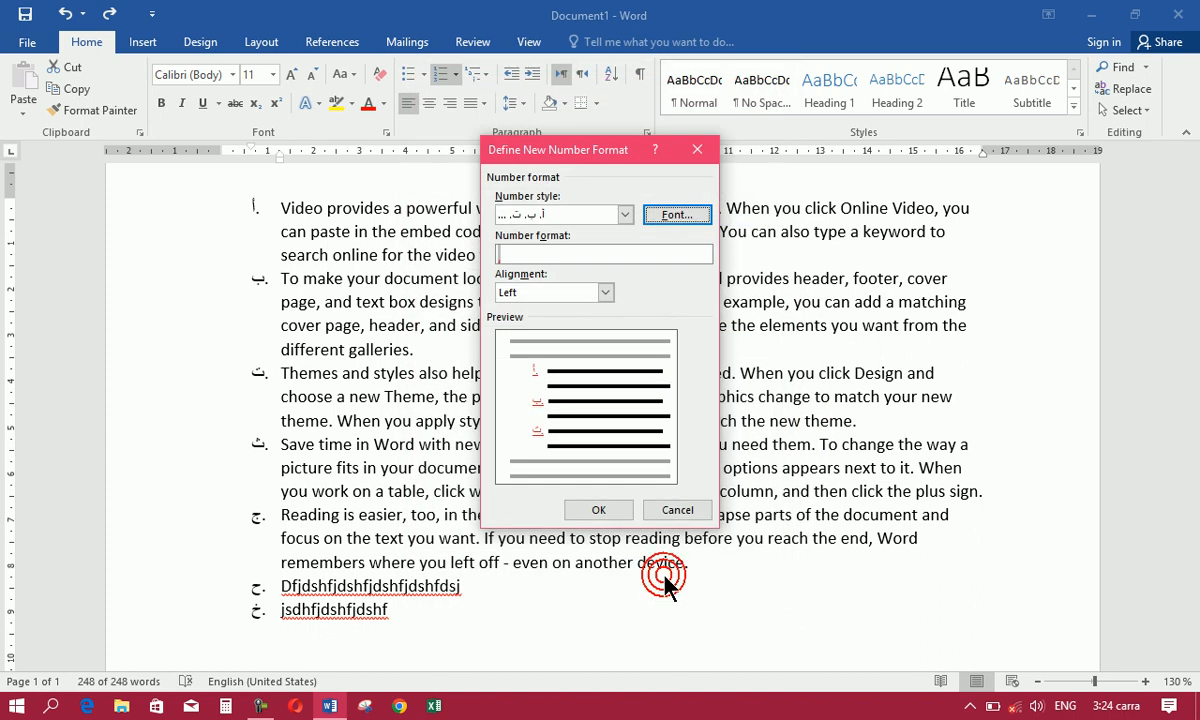
left_click(600, 511)
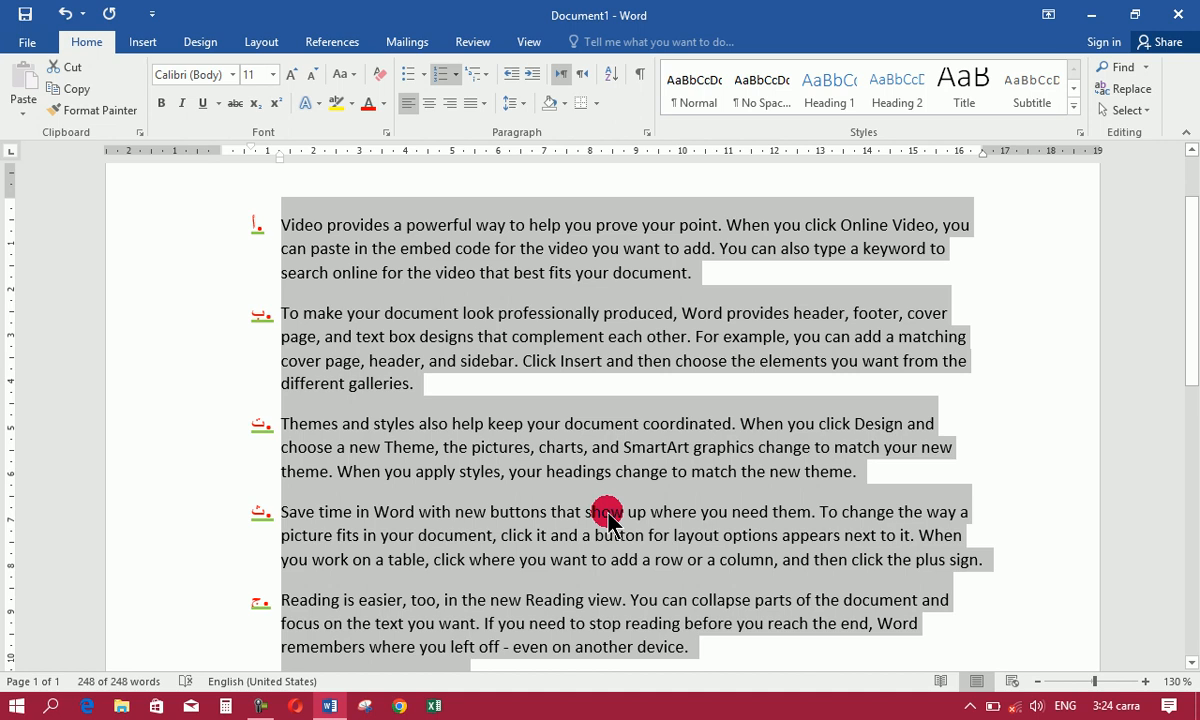
Step: Define another number format for the list with a font size larger than 22 for the red Arabic letters
left_click(455, 73)
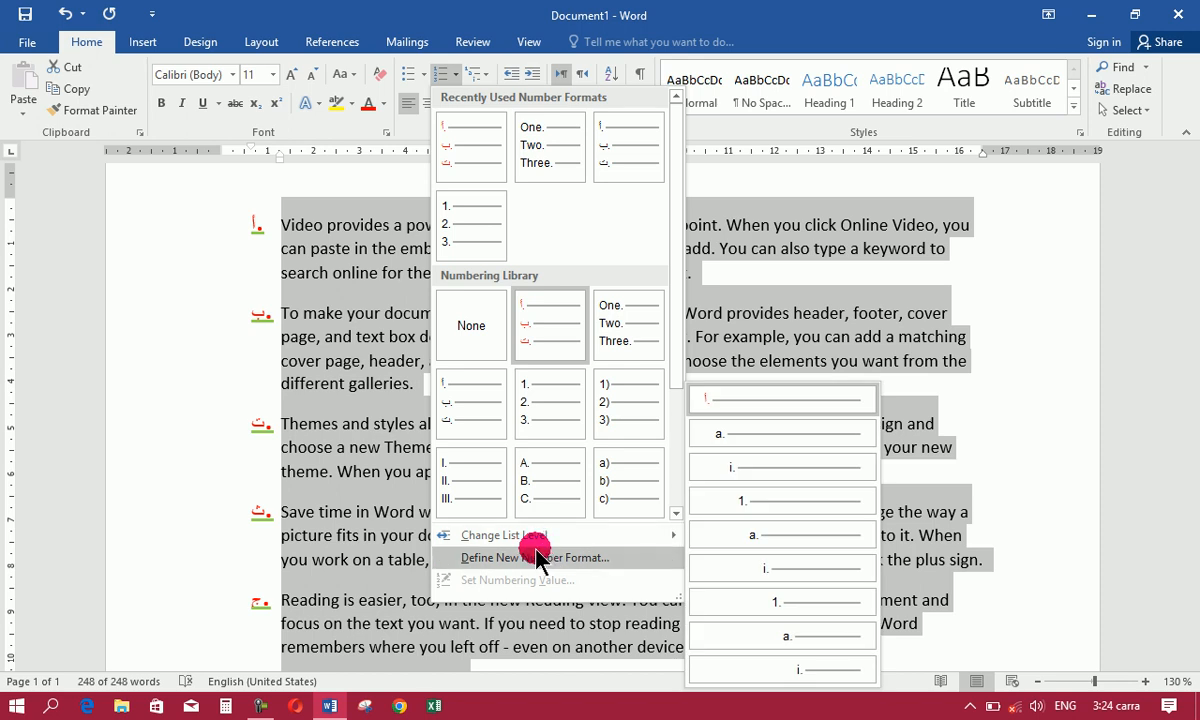
left_click(533, 557)
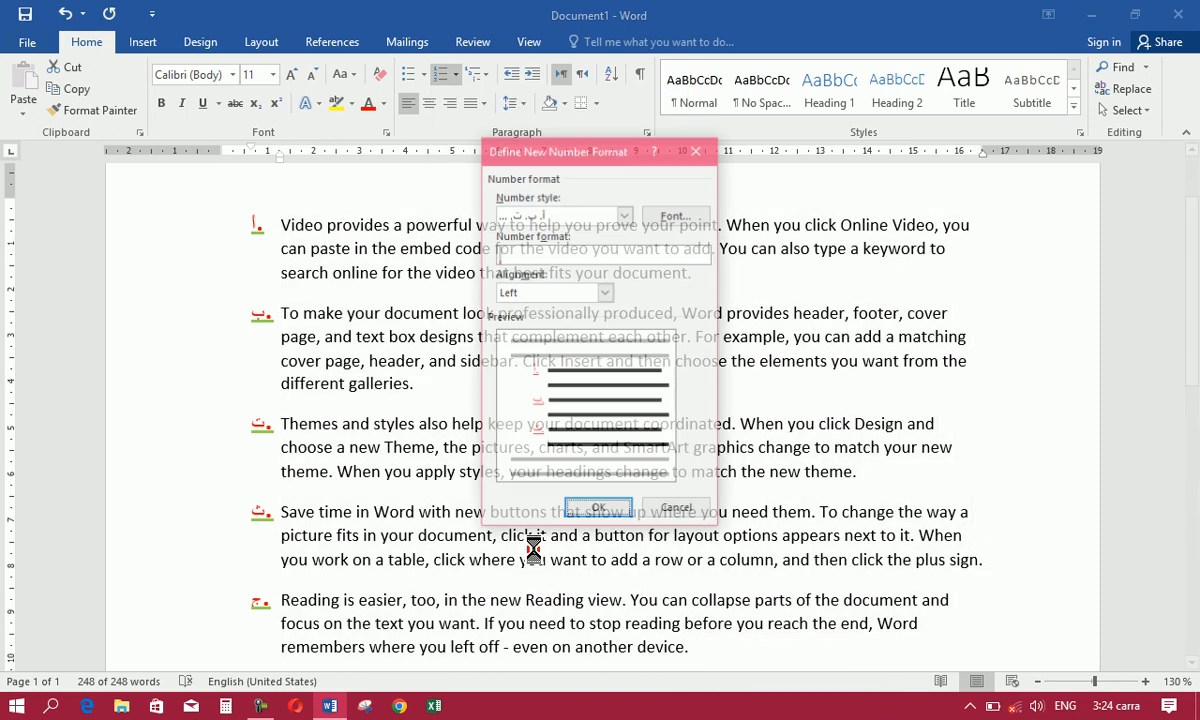
left_click(655, 217)
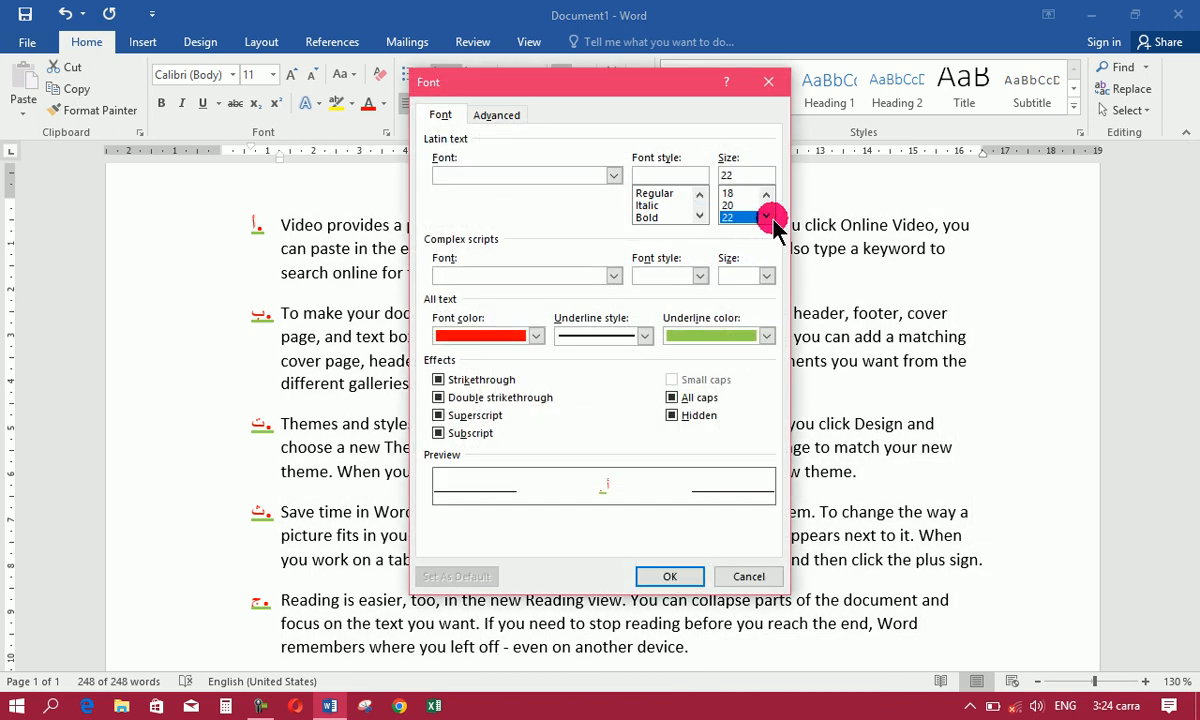
left_click(766, 216)
left_click(766, 216)
left_click(738, 217)
left_click(660, 575)
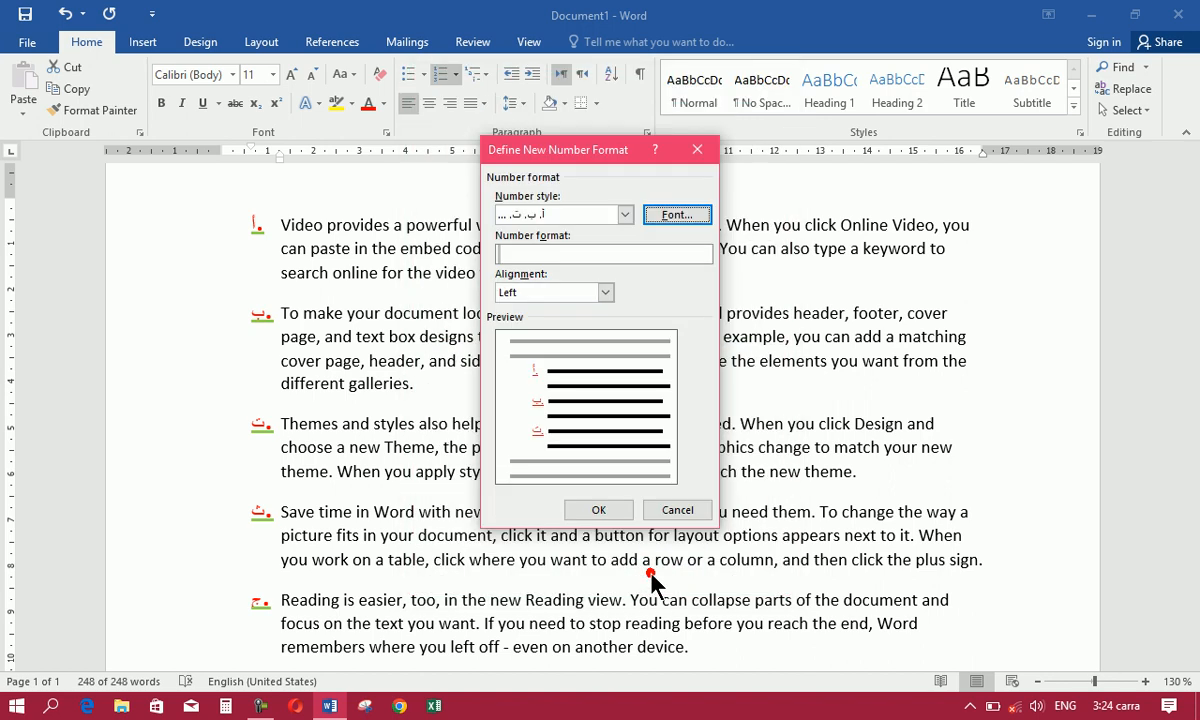
left_click(596, 509)
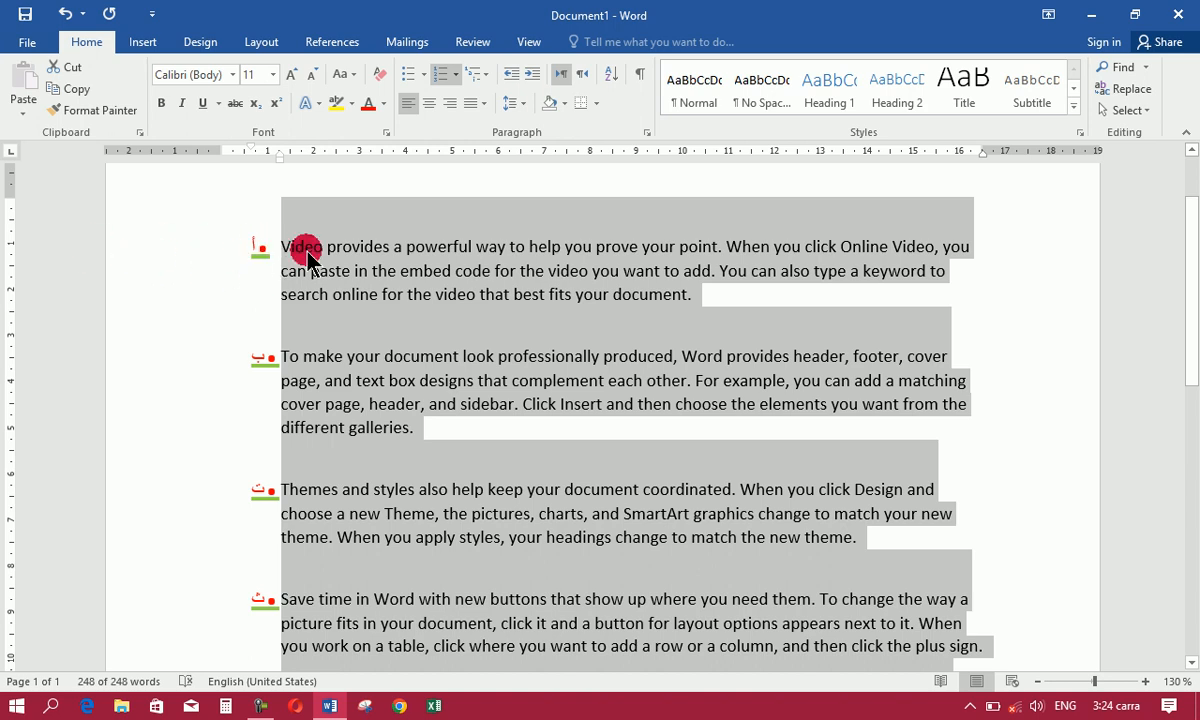
Step: Define a new number format for the list with the alignment set to Right
left_click(456, 75)
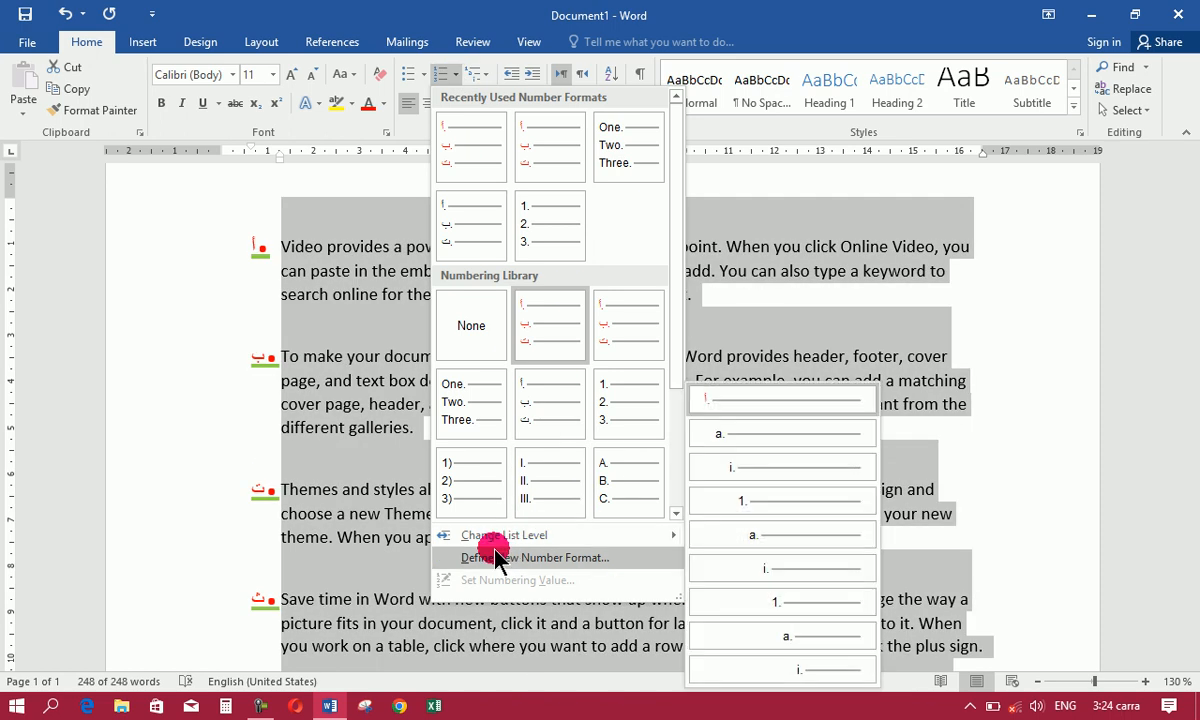
left_click(499, 558)
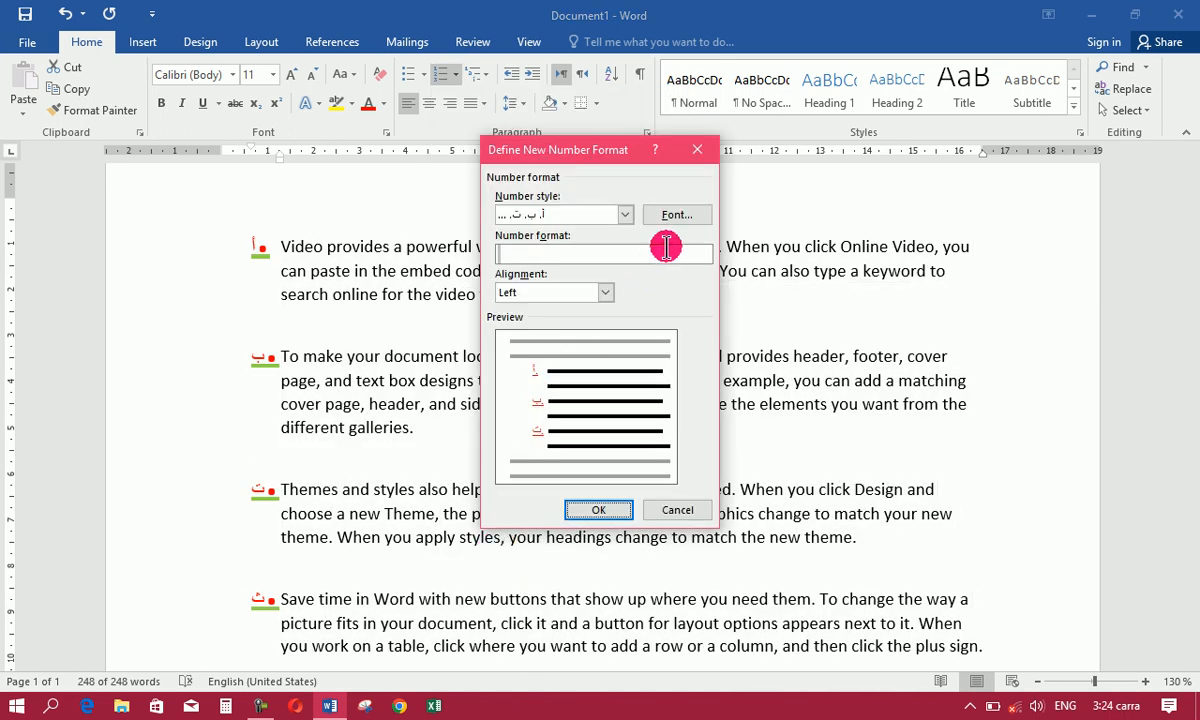
left_click(545, 294)
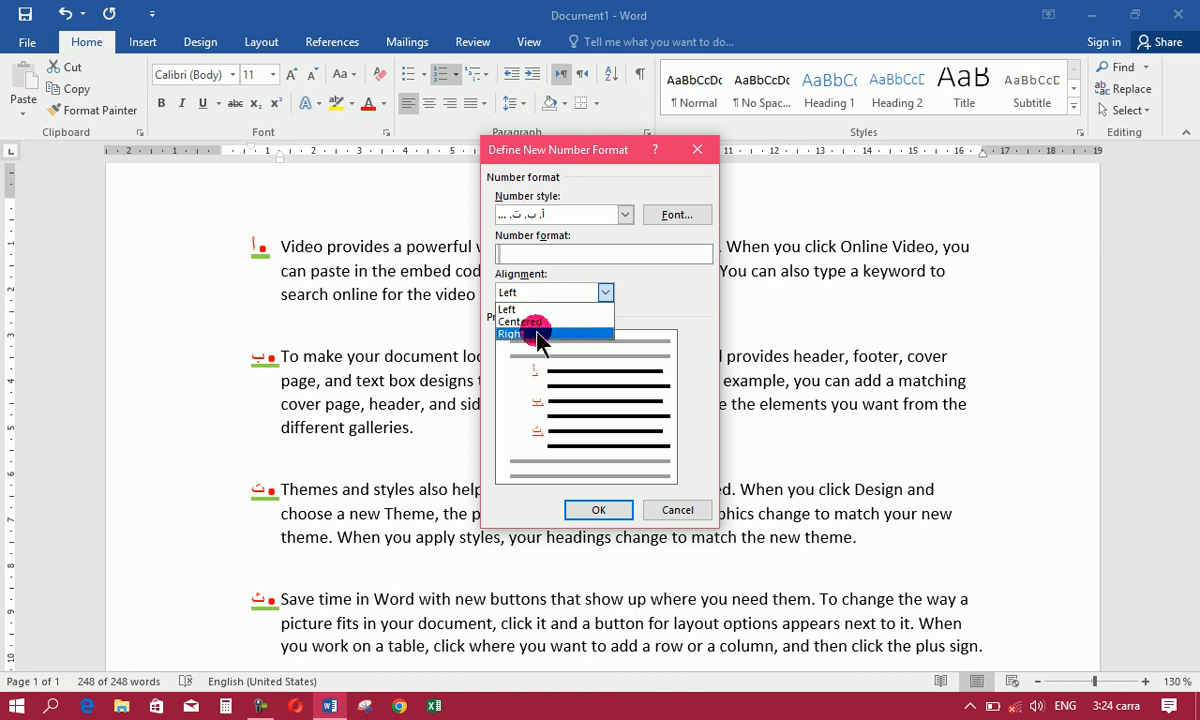
left_click(536, 333)
left_click(580, 509)
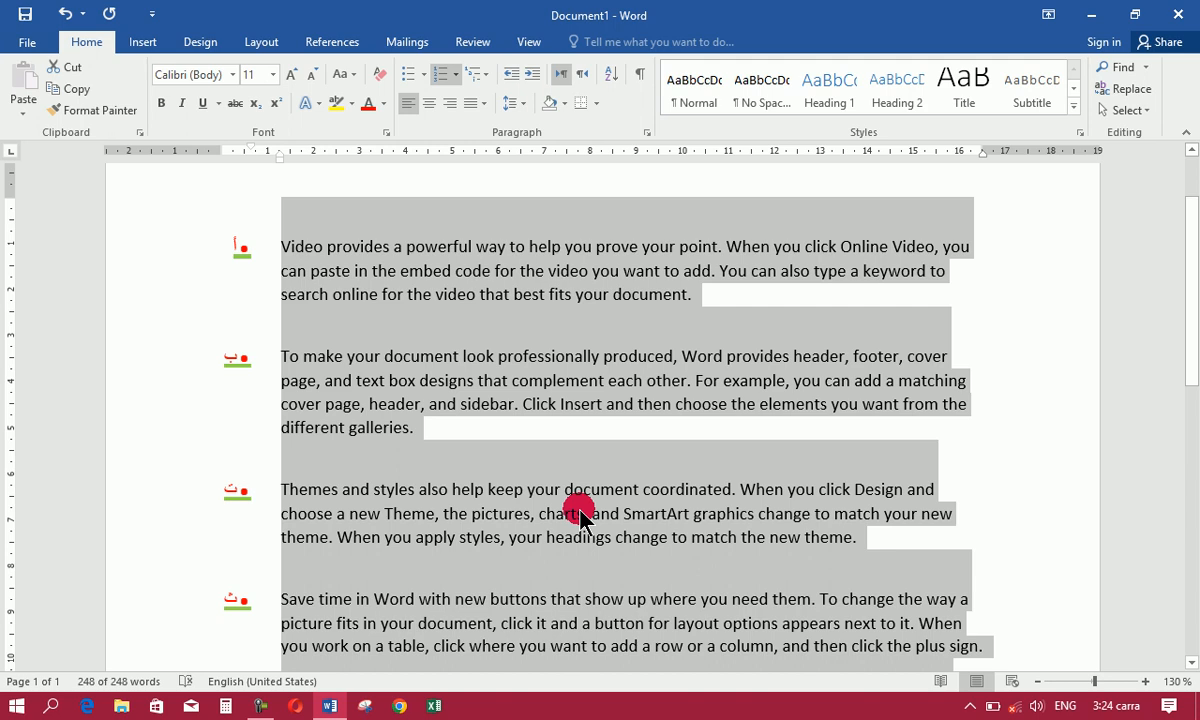
Step: Undo the custom number formats back to the plain 1., 2., 3. numbering
key("ctrl+z")
key("ctrl+z")
key("ctrl+z")
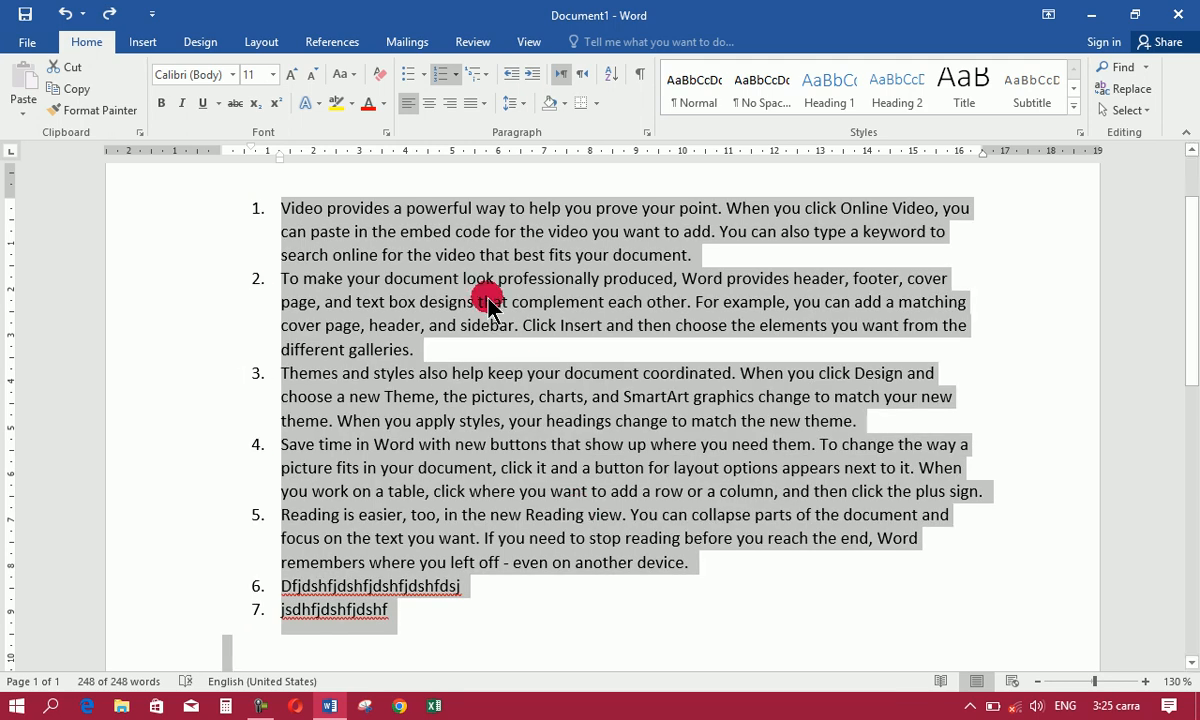
left_click(451, 76)
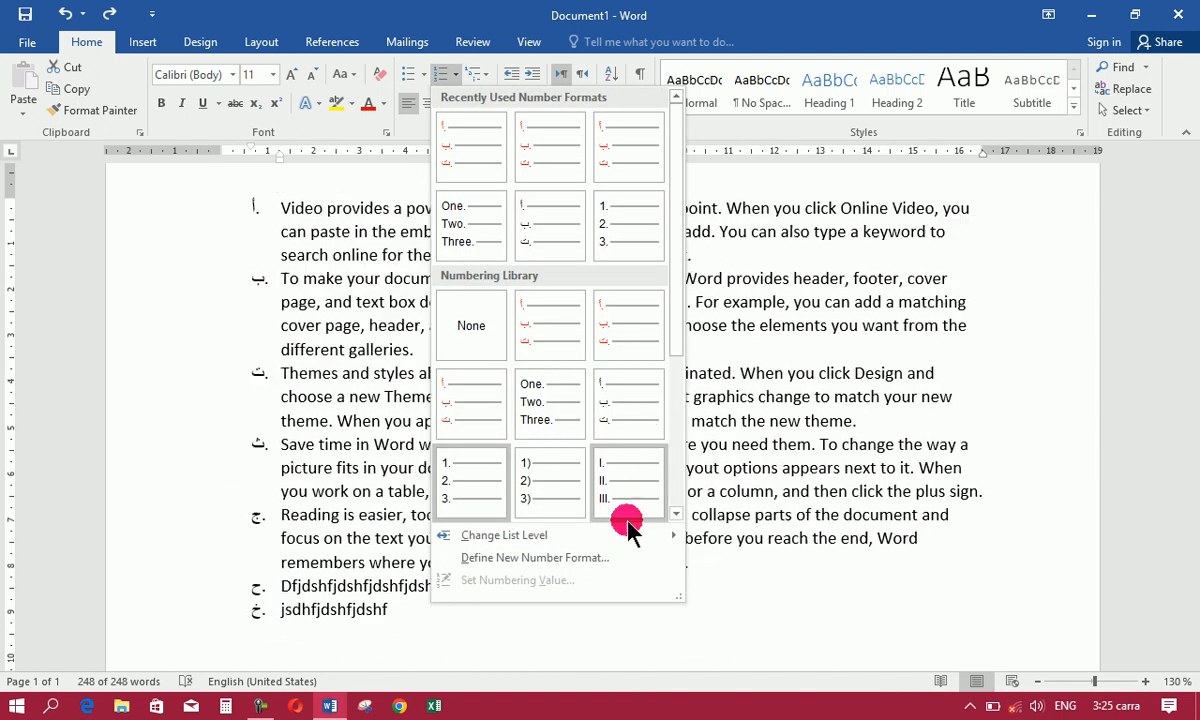
mouse_move(522, 536)
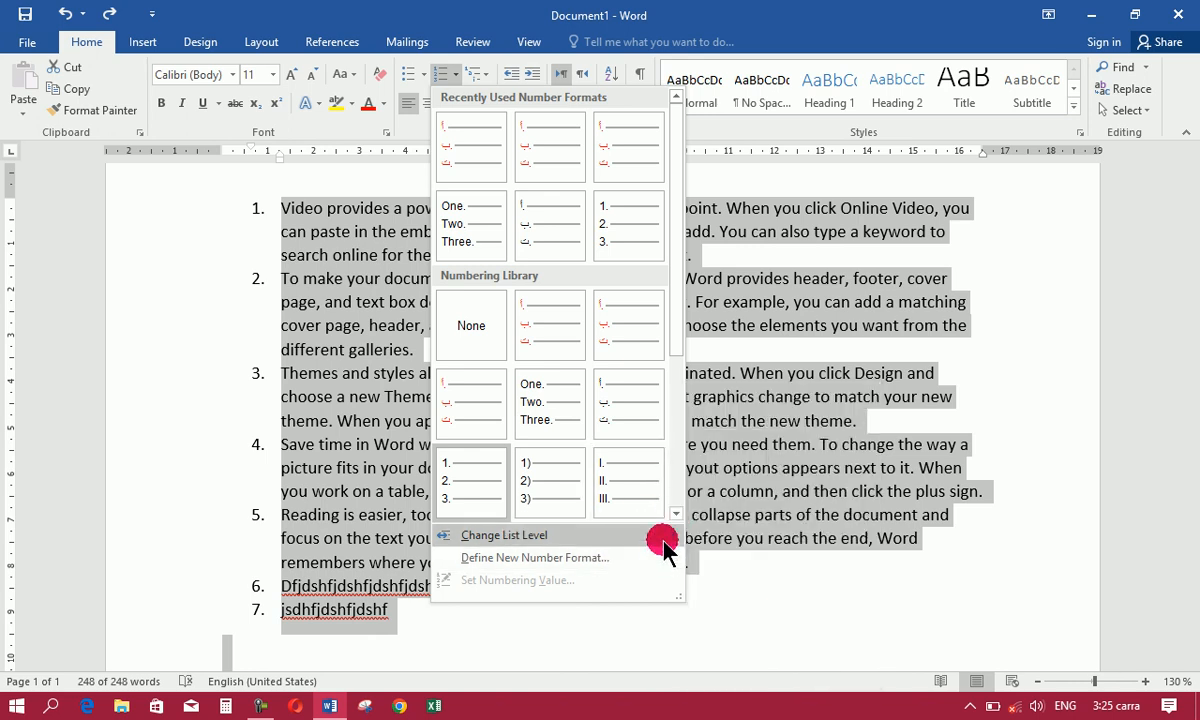
mouse_move(668, 540)
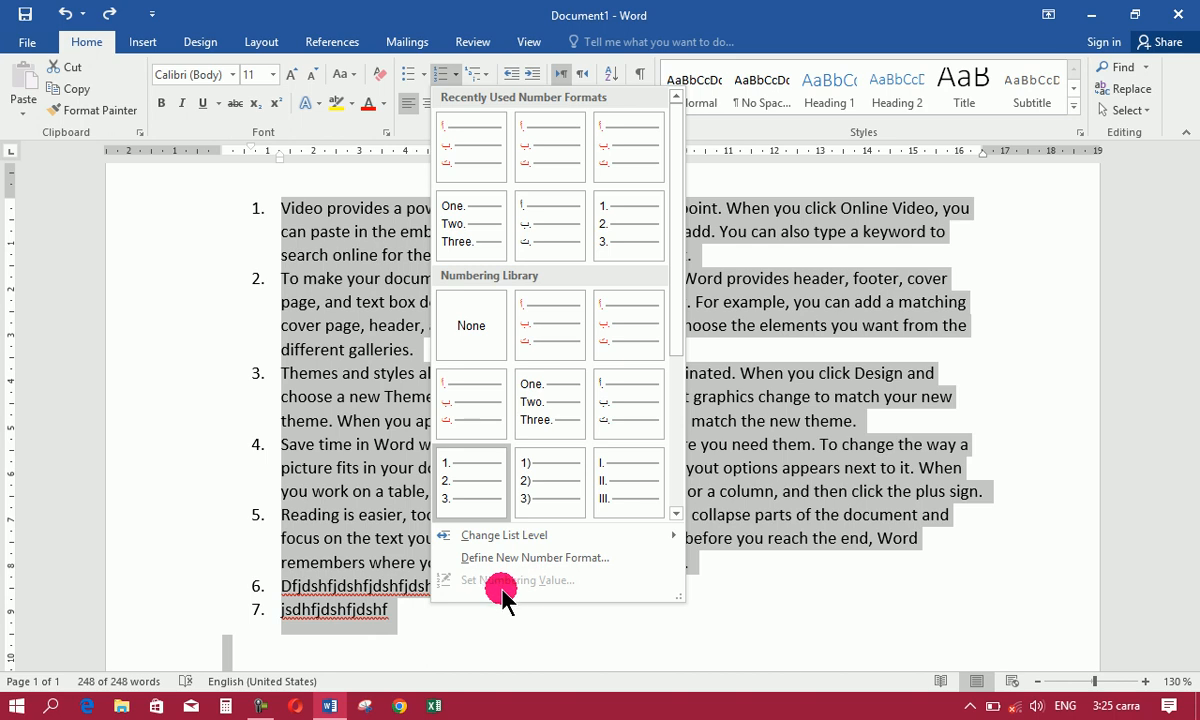
left_click(340, 345)
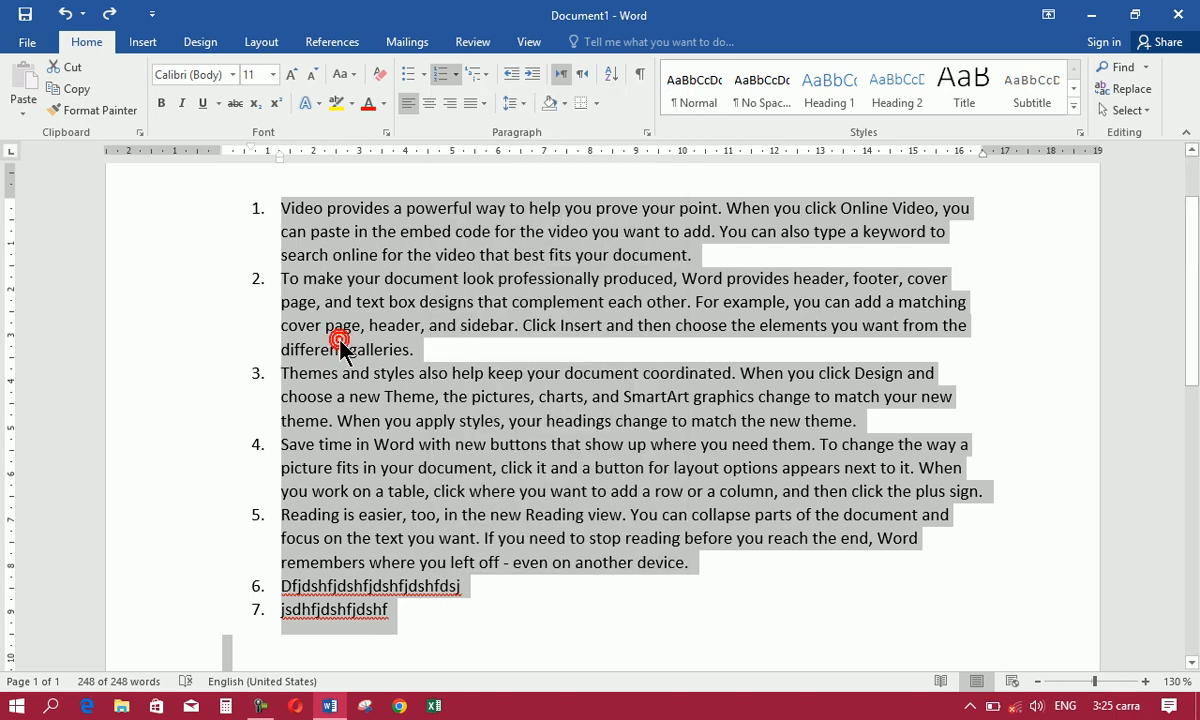
Step: Set the numbering value of the first list item to 7, starting a new list
left_click(278, 210)
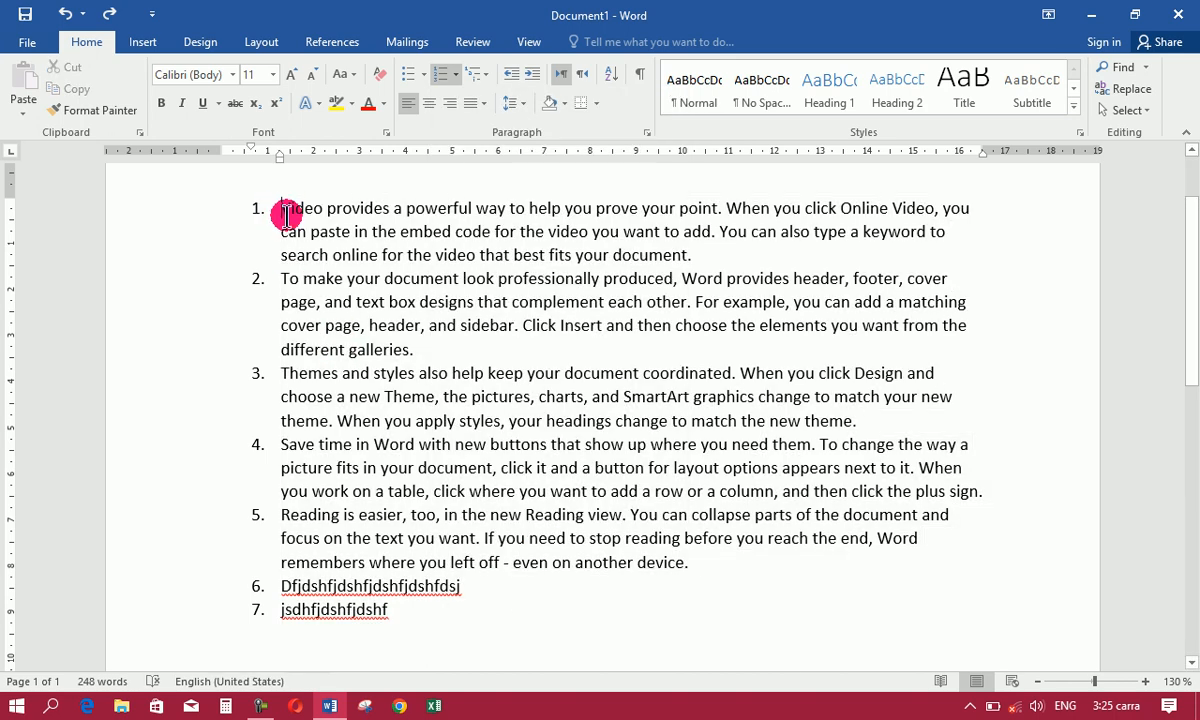
left_click(454, 75)
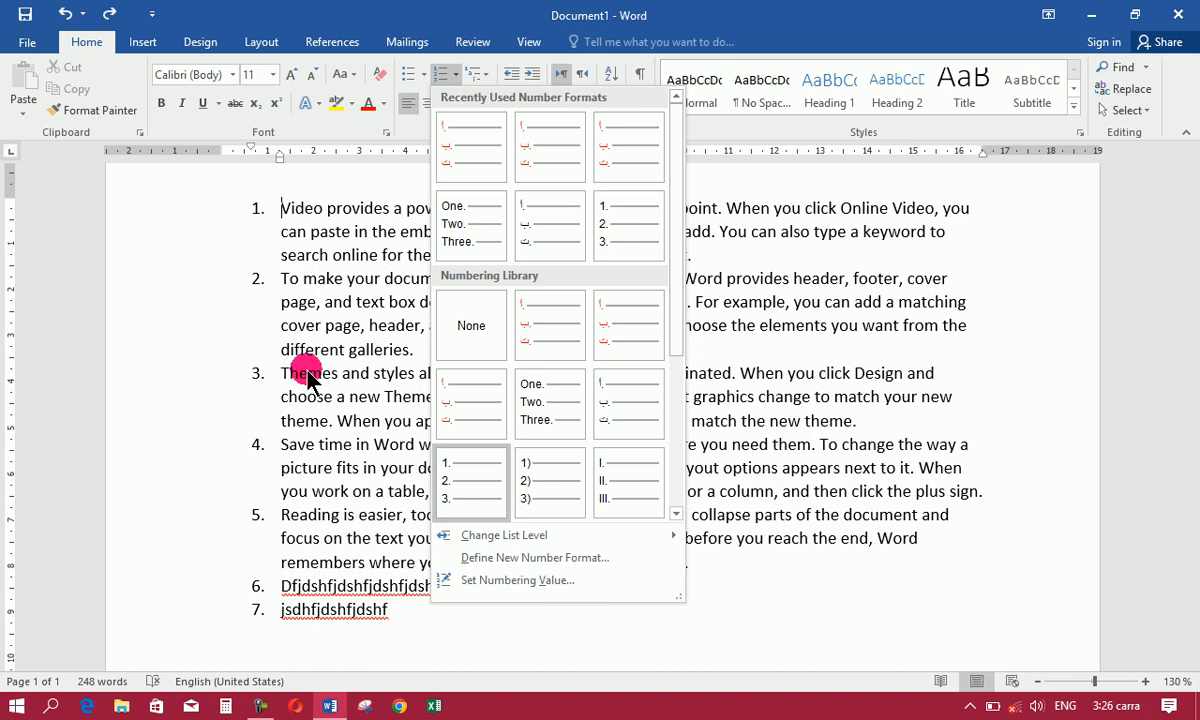
left_click(577, 581)
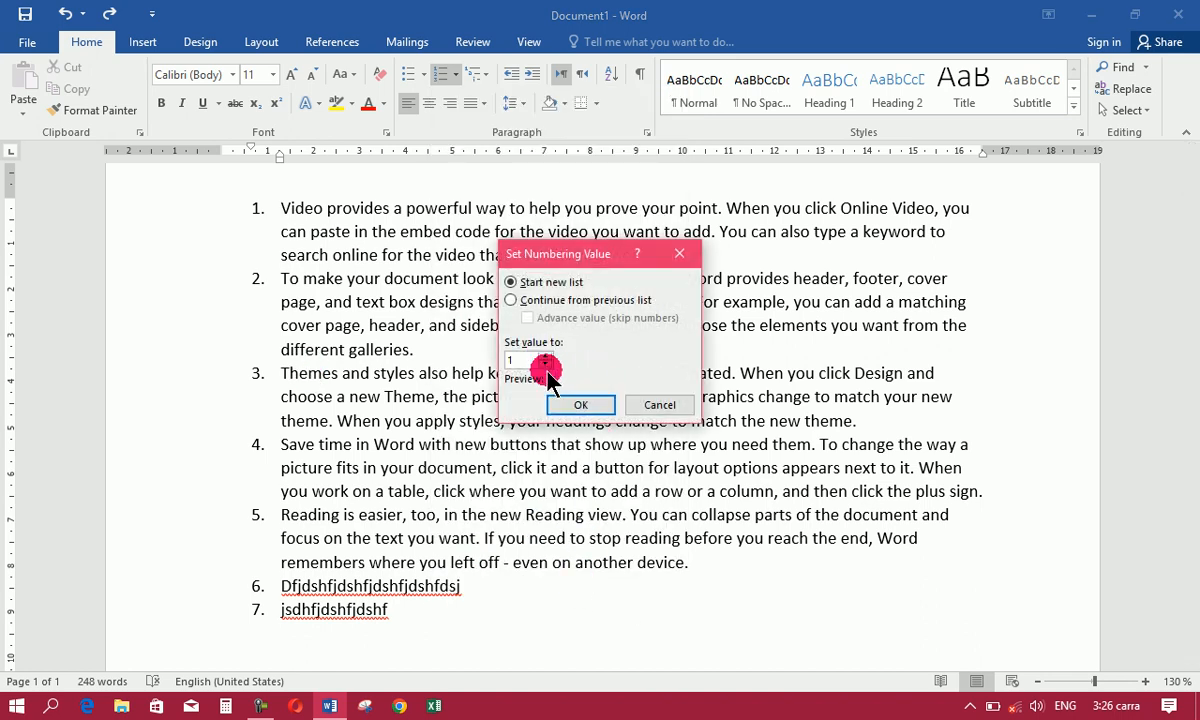
left_click(545, 356)
left_click(545, 356)
left_click(545, 356)
left_click(545, 356)
left_click(545, 356)
left_click(545, 356)
left_click(580, 405)
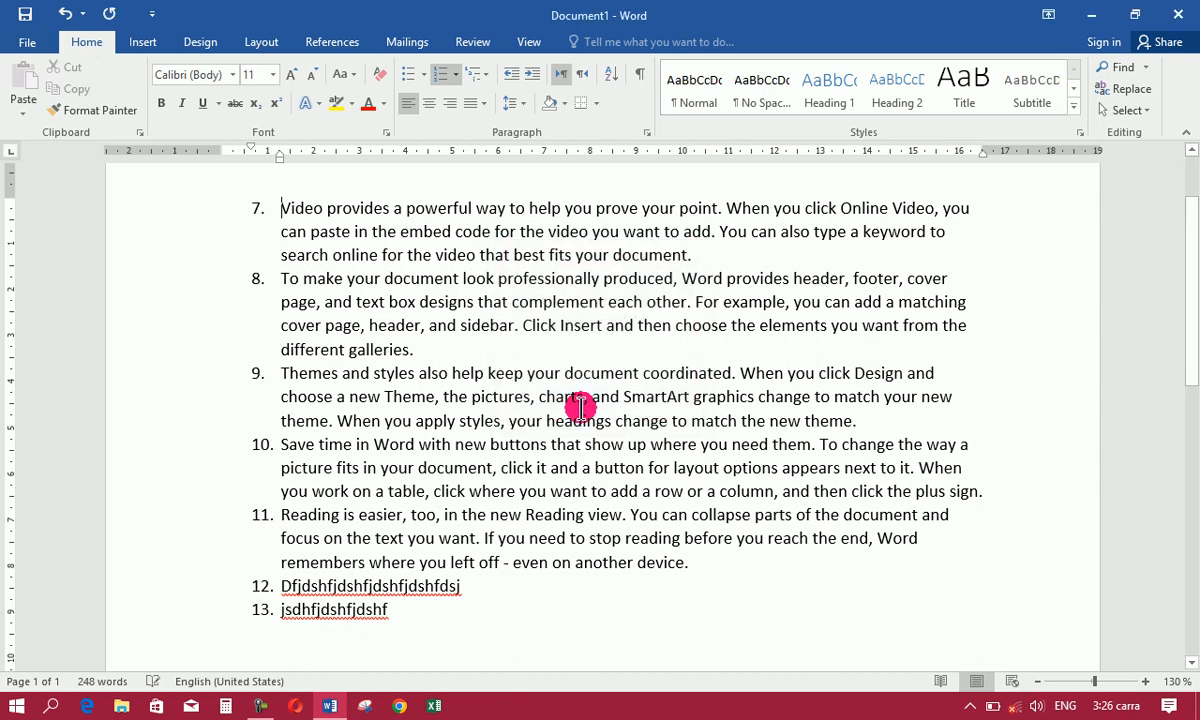
Step: Undo the numbering value change on the list and delete all the text from the document
key("ctrl+z")
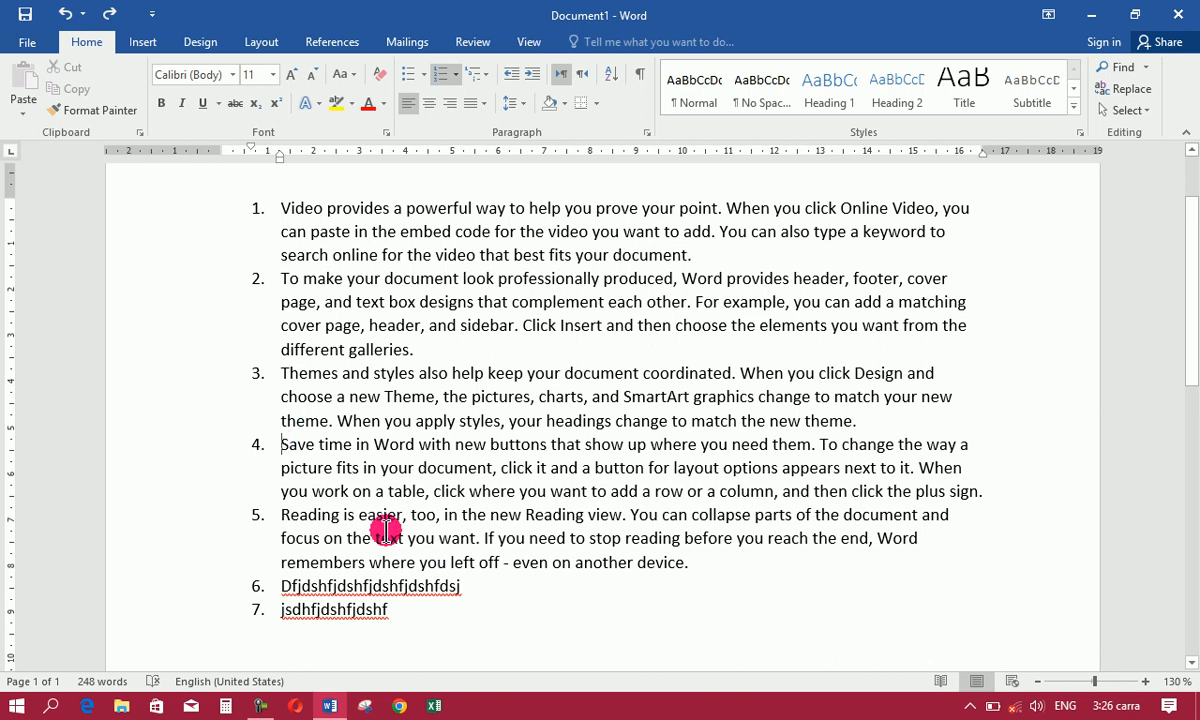
left_click(282, 443)
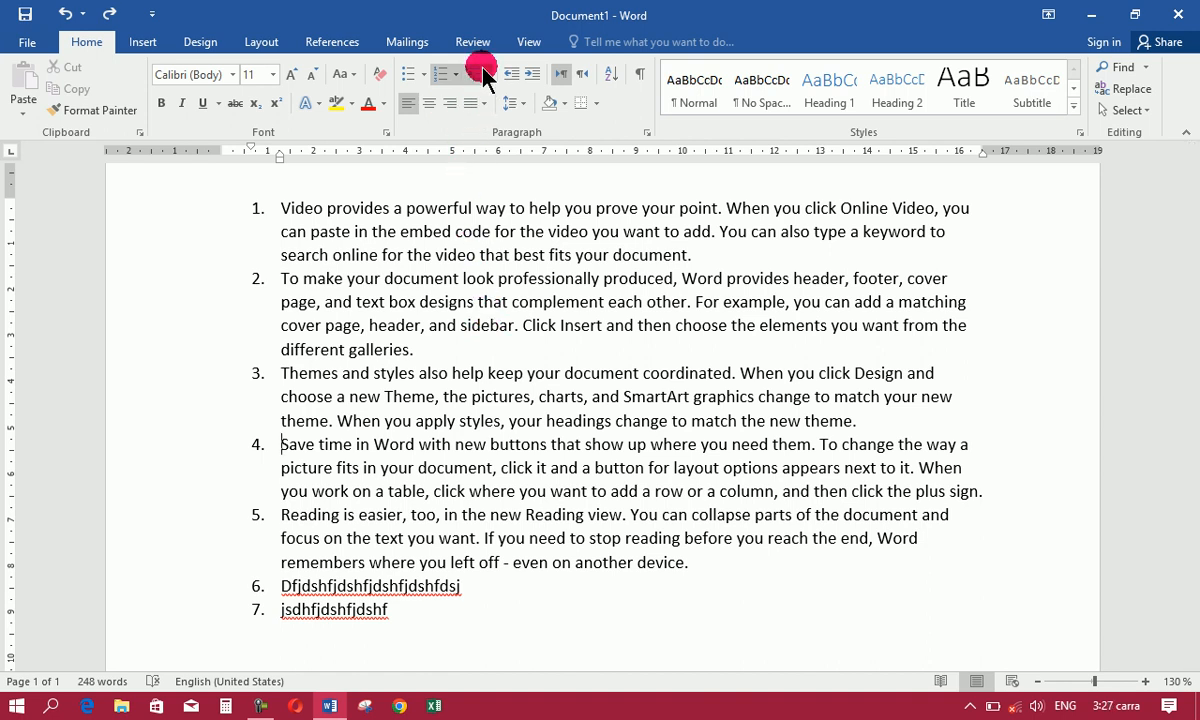
key("ctrl+a")
key("BackSpace")
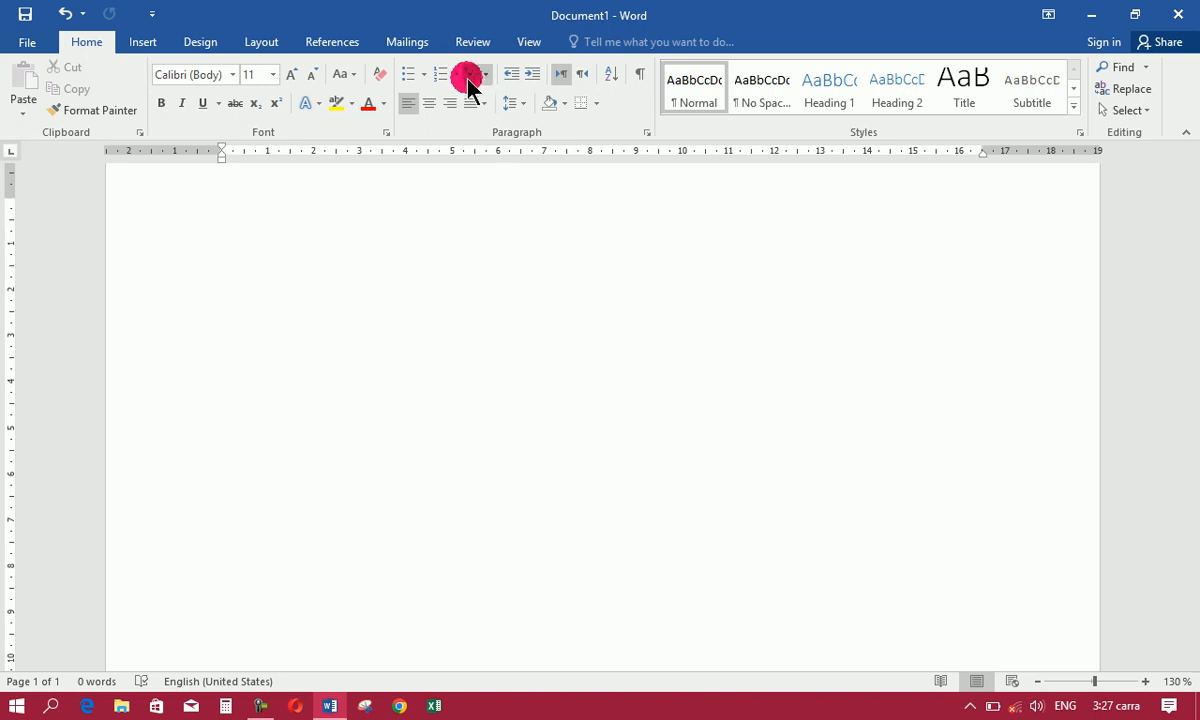
left_click(483, 76)
mouse_move(610, 262)
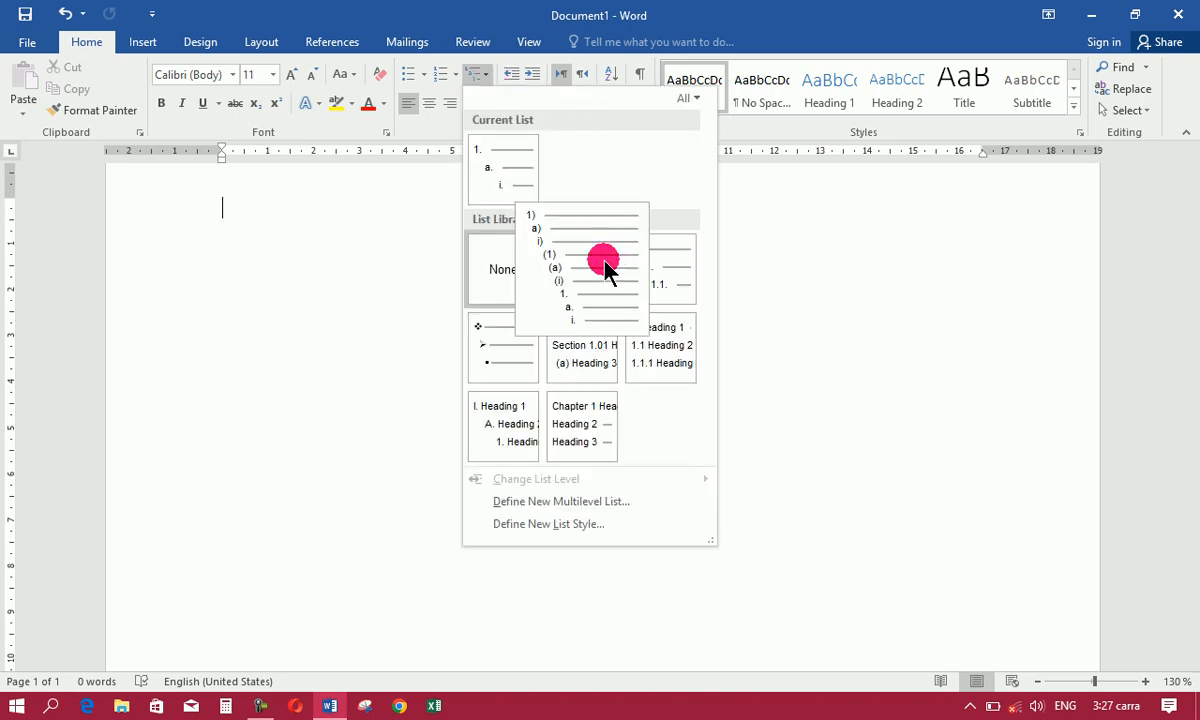
left_click(848, 315)
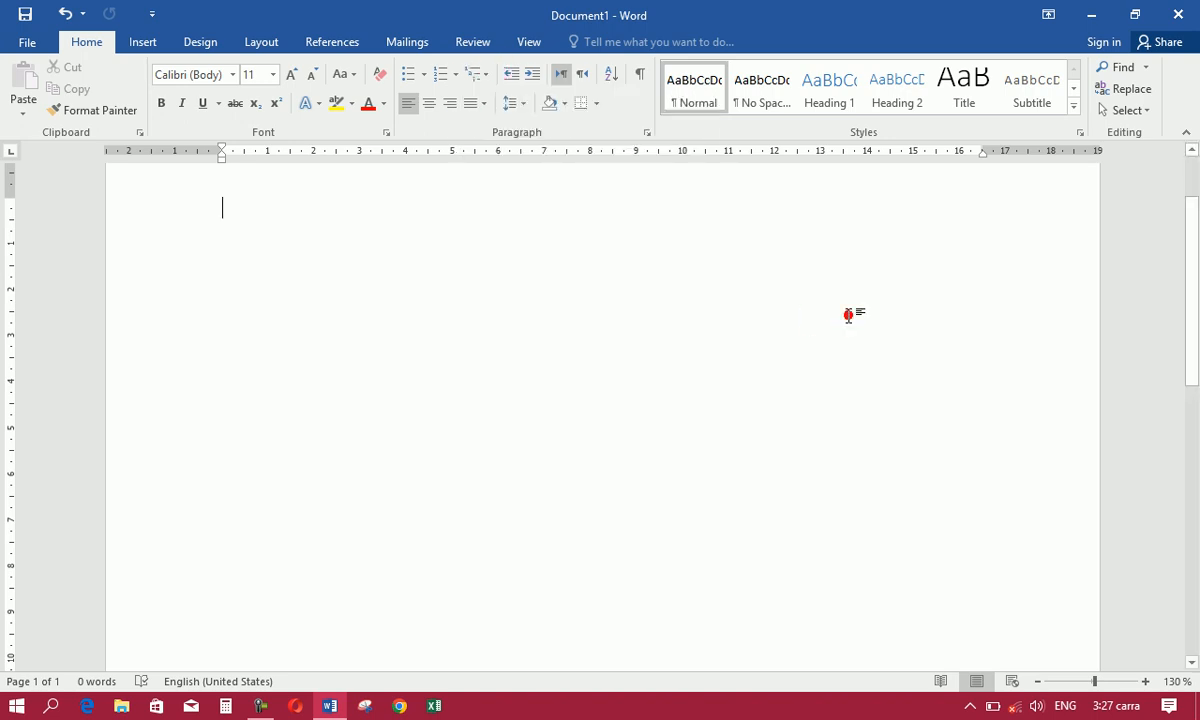
Step: Enter "pen" on the first line and apply the "Article I. Heading 1" multilevel list style to it
type("peb")
key("BackSpace")
type("n")
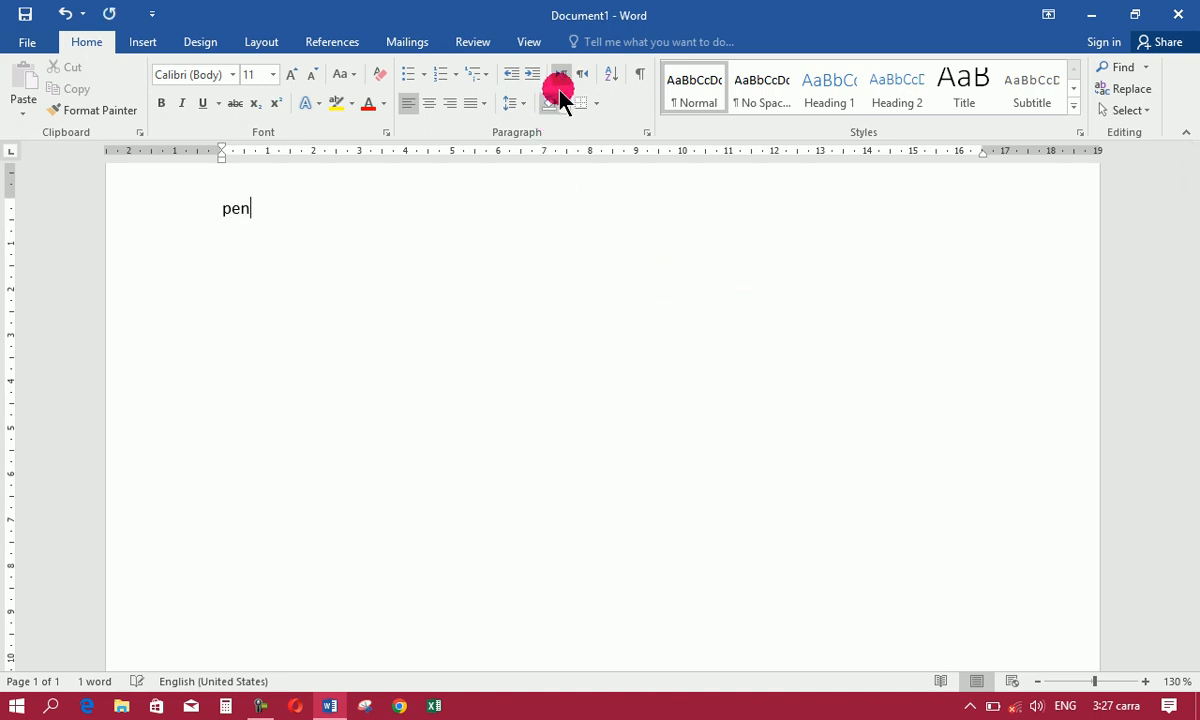
left_click(484, 75)
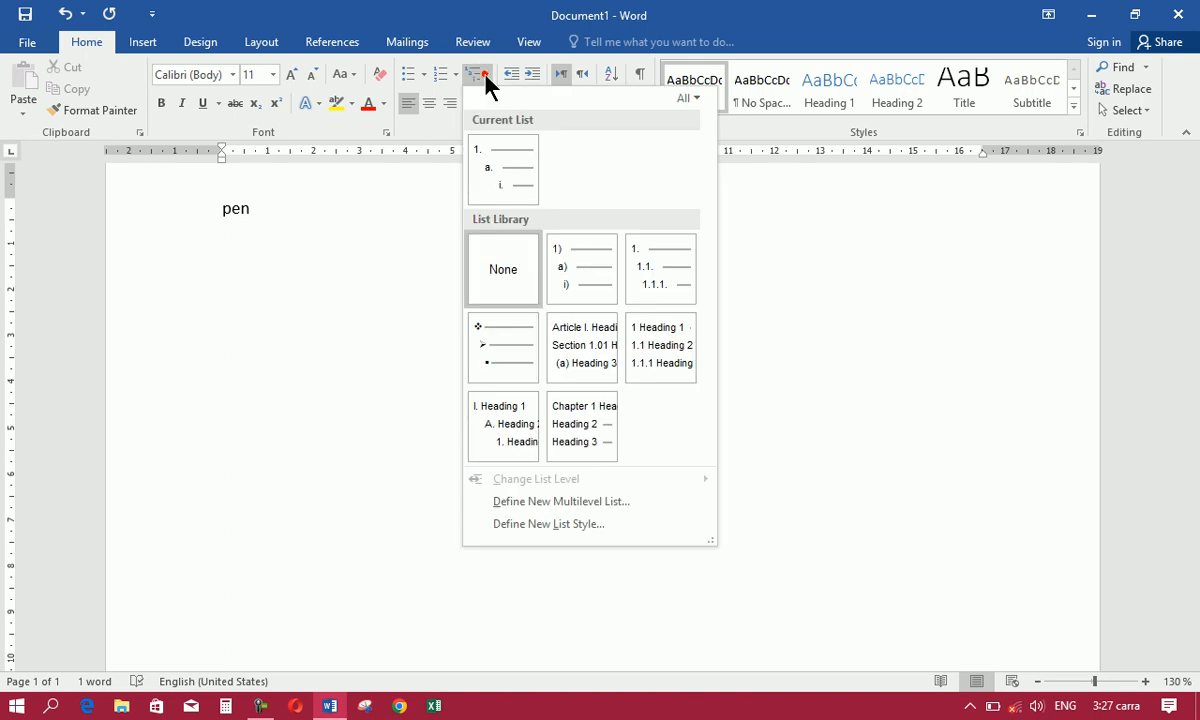
left_click(570, 360)
Step: Generate sample paragraphs under the Pen heading with =rand()
key("Return")
type("=rand")
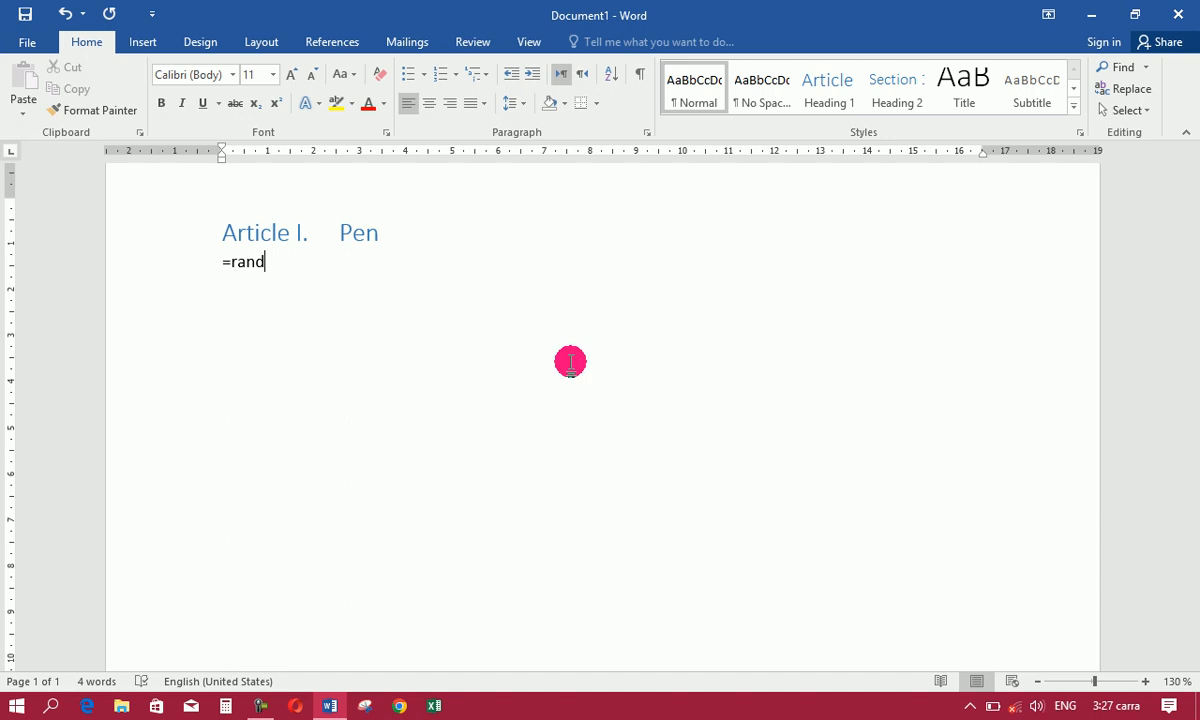
type("()")
key("Return")
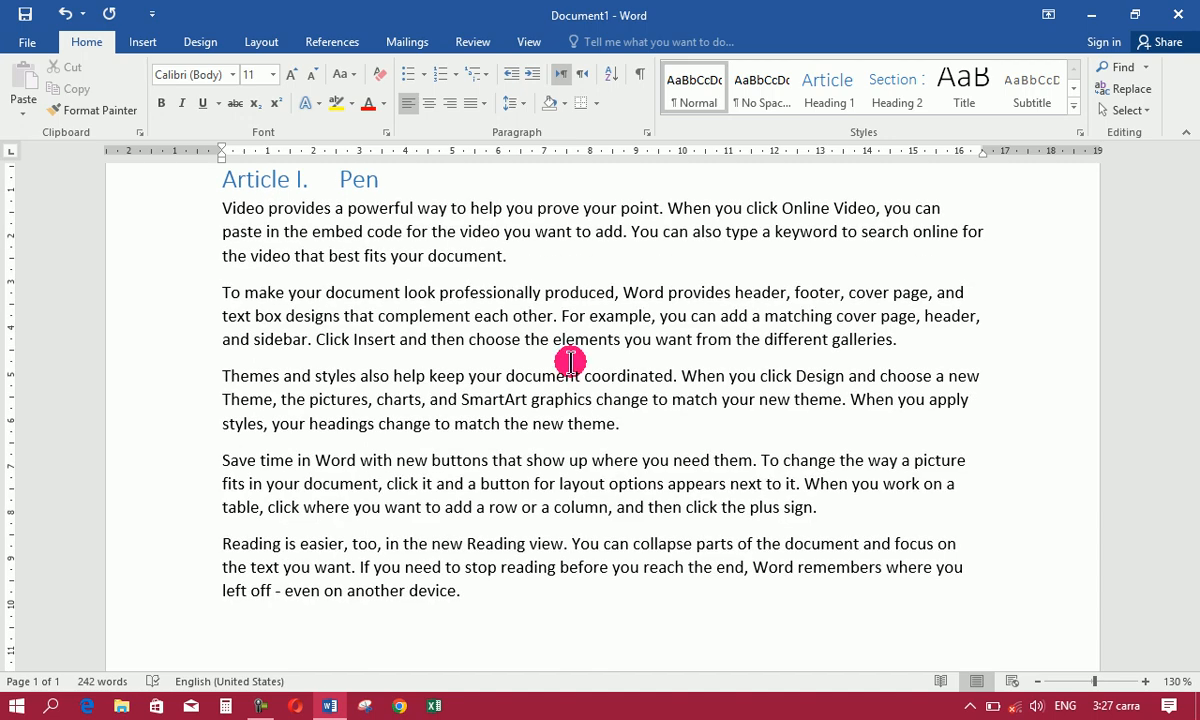
Step: Start a new page, enter "pencil" and apply the "Article I. Heading 1" multilevel list style to it
key("ctrl+Return")
type("pe")
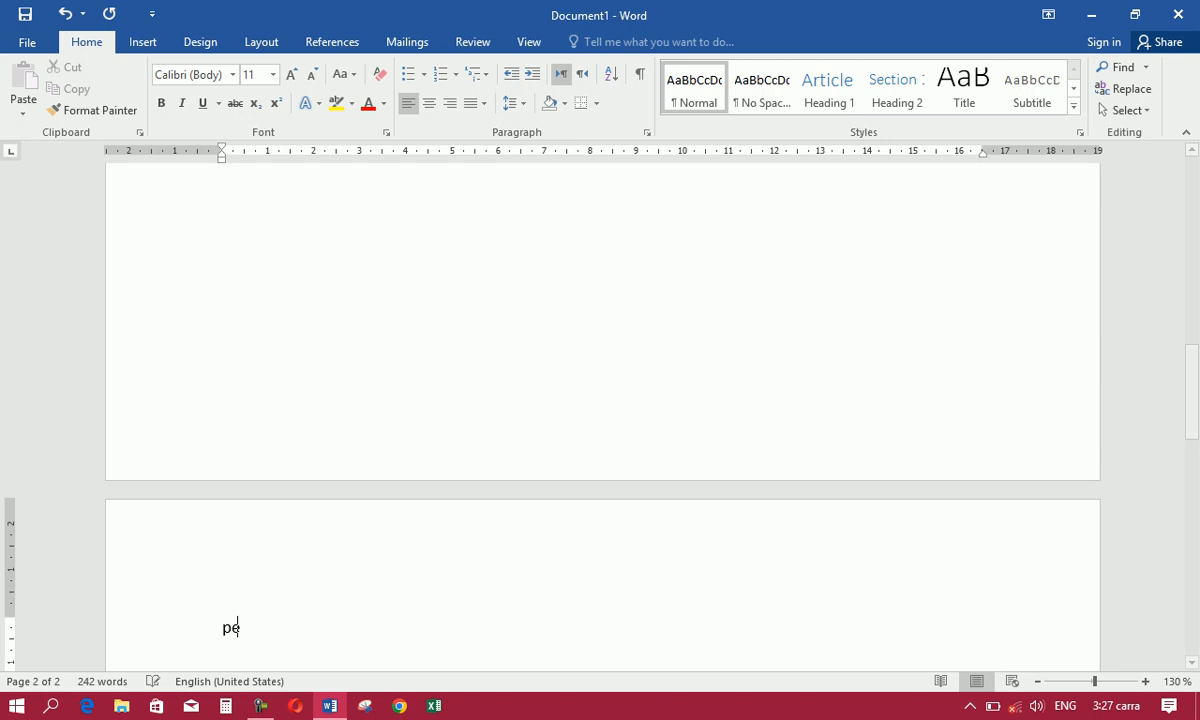
type("ncil")
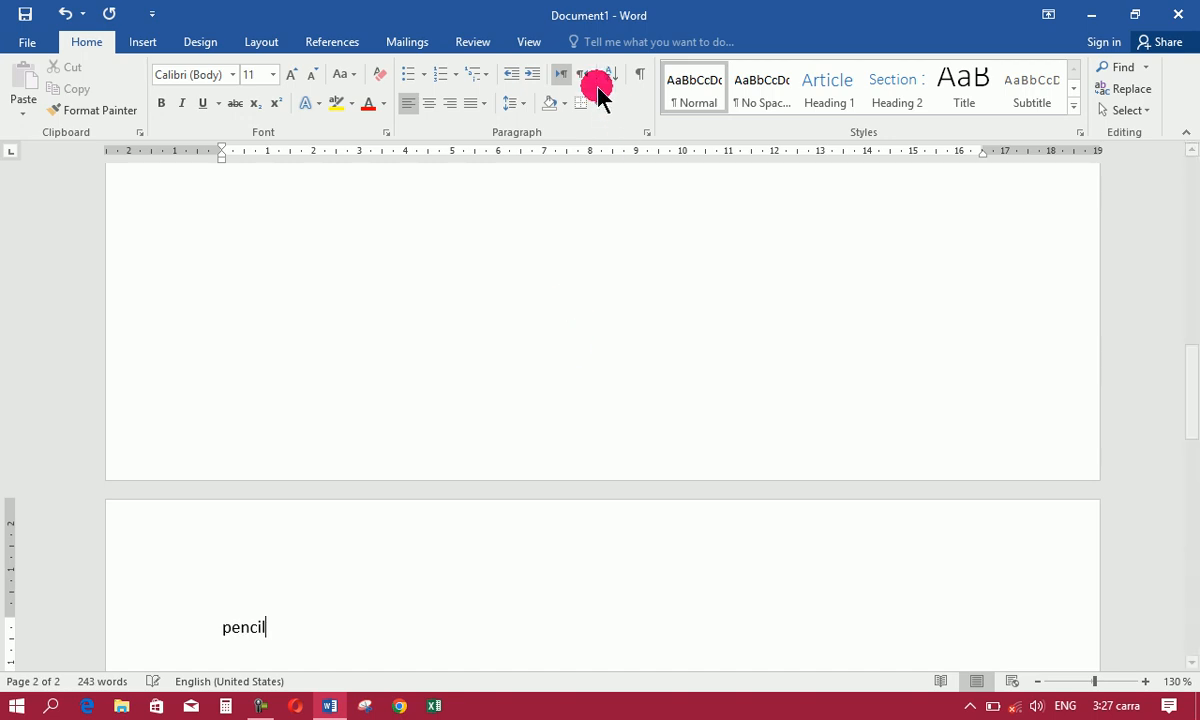
left_click(478, 80)
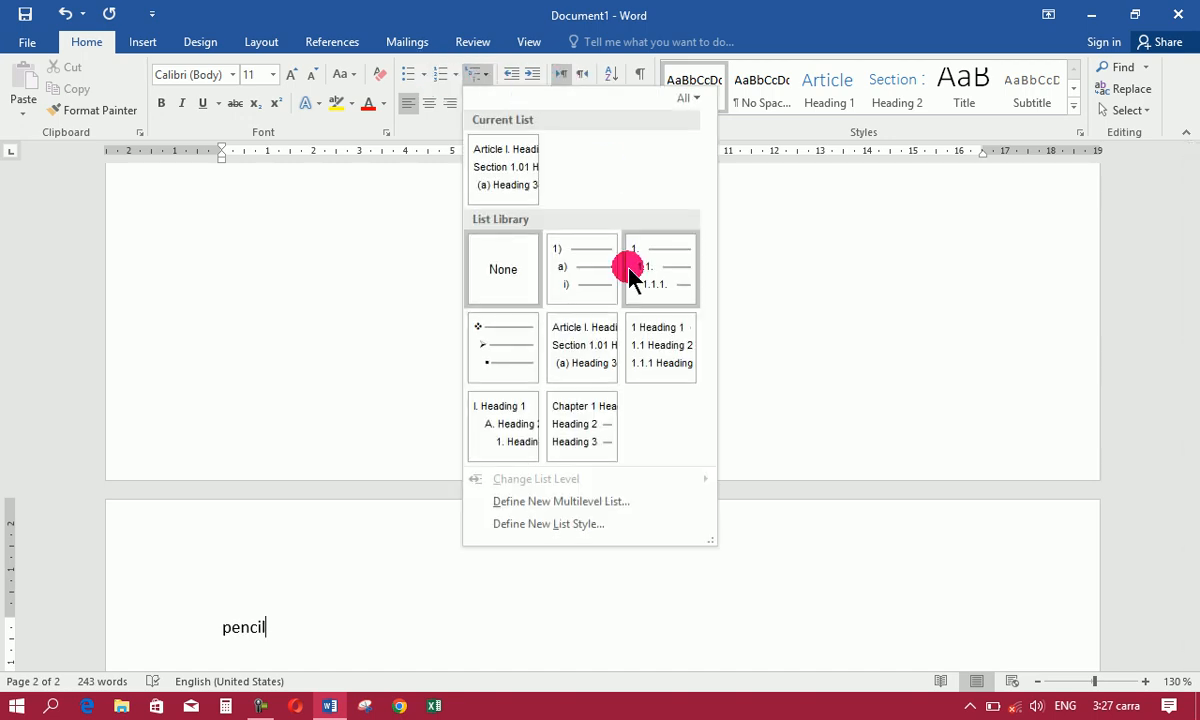
left_click(584, 322)
Step: Generate sample paragraphs under the Pencil heading with =rand()
key("Return")
type("-")
key("BackSpace")
type("=rand")
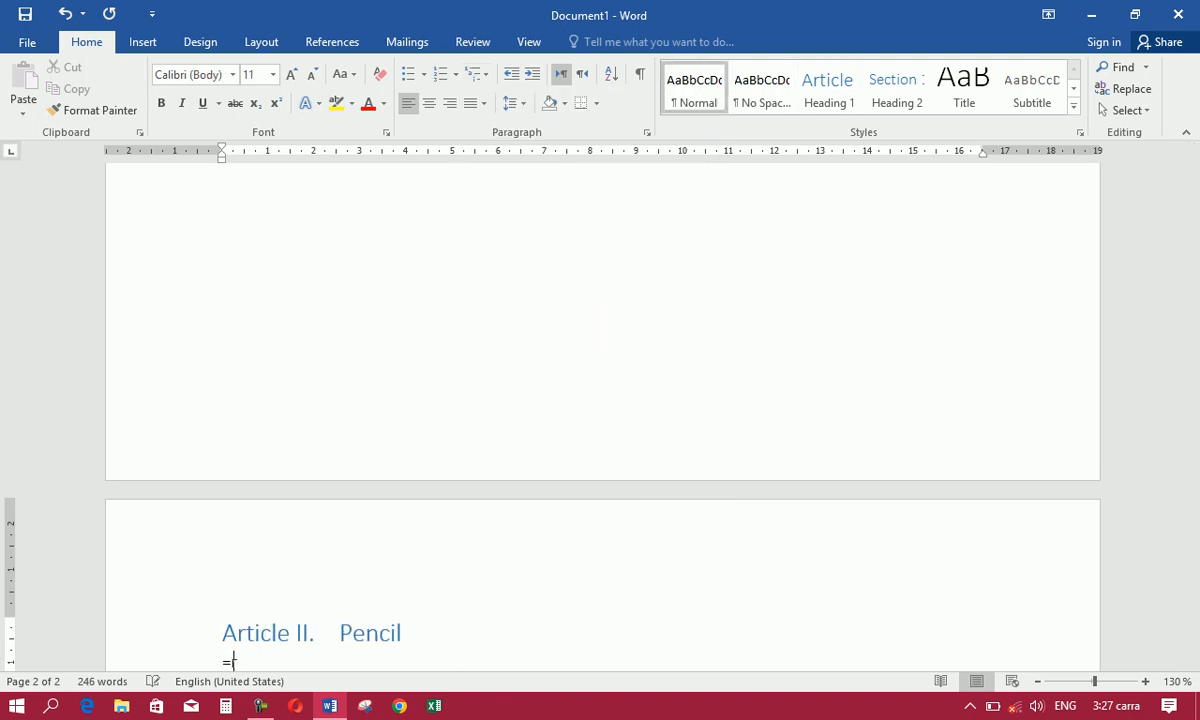
type("()")
key("Return")
Step: Start another page, enter "Book" and apply the "Article I. Heading 1" multilevel list style to it
key("ctrl+Return")
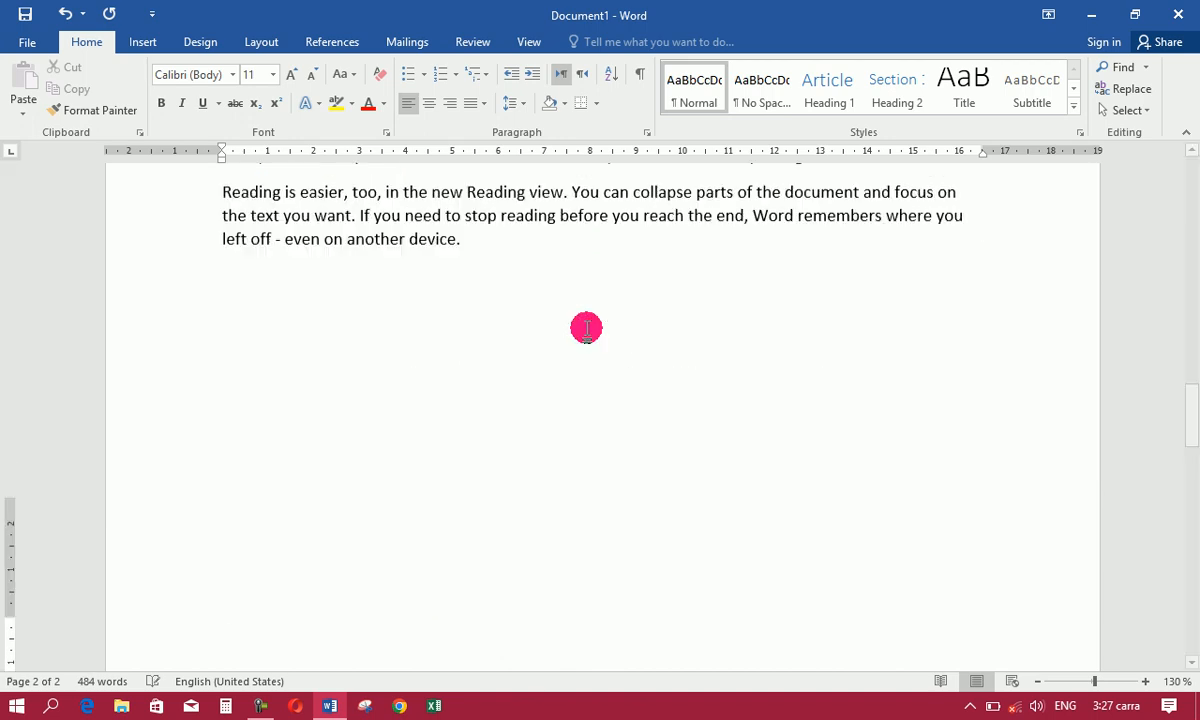
type("Book")
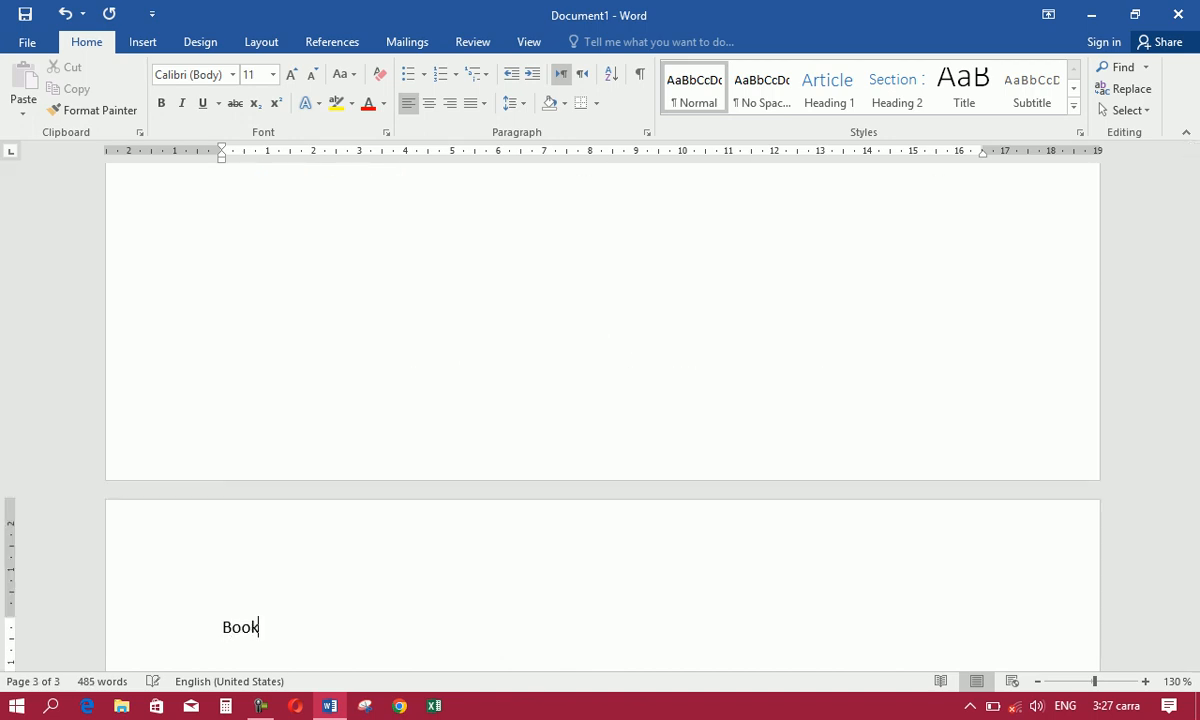
left_click(482, 75)
mouse_move(586, 285)
left_click(574, 336)
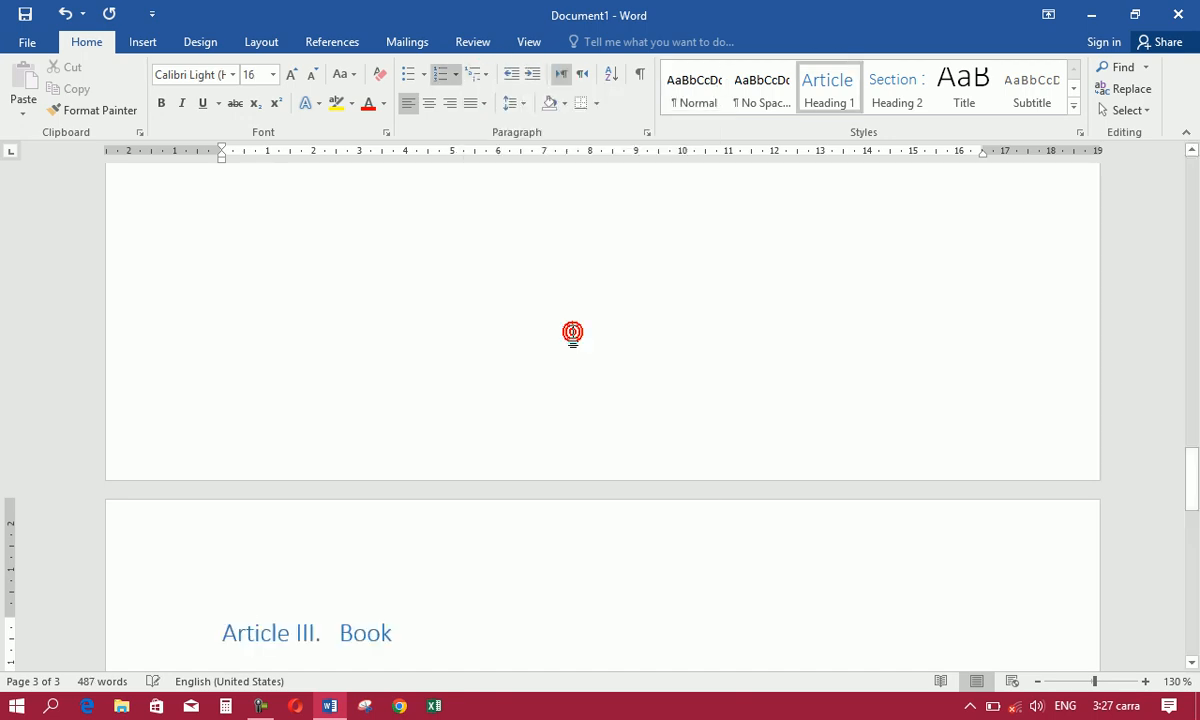
Step: Generate sample paragraphs under the Book heading with =rand()
key("Return")
type("=r")
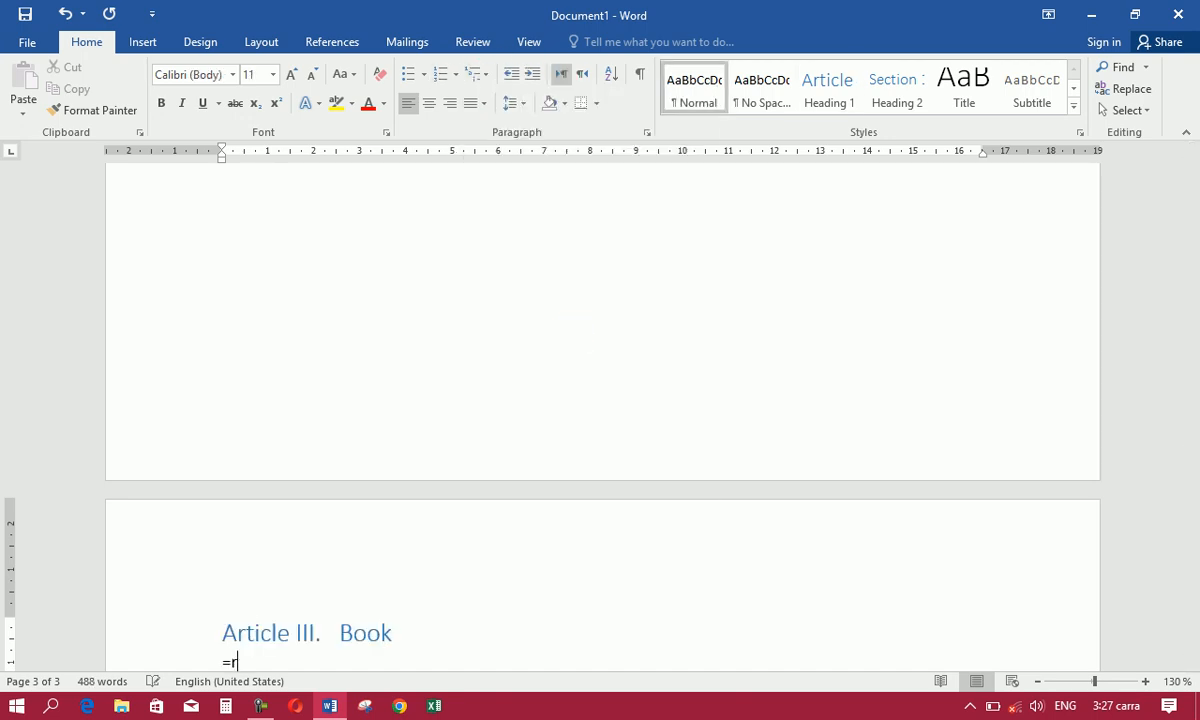
type("and()")
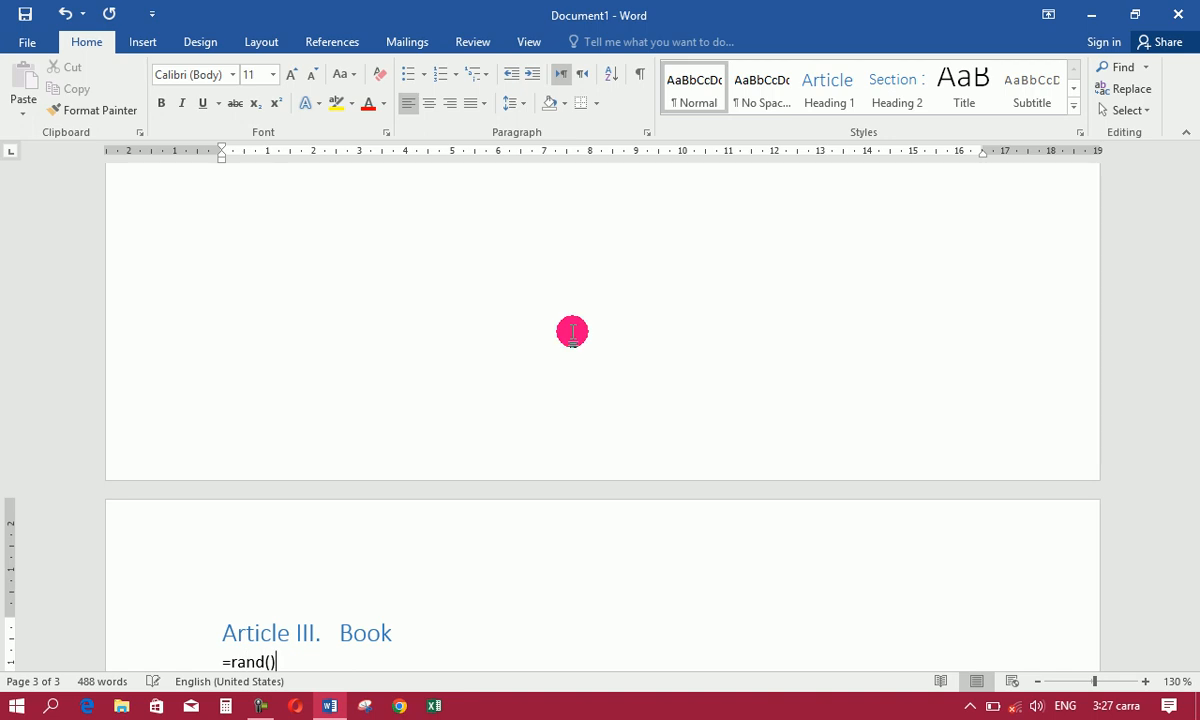
key("Return")
Step: Collapse the text under the Pen, Pencil and Book article headings
left_click_drag(1192, 541, 1184, 169)
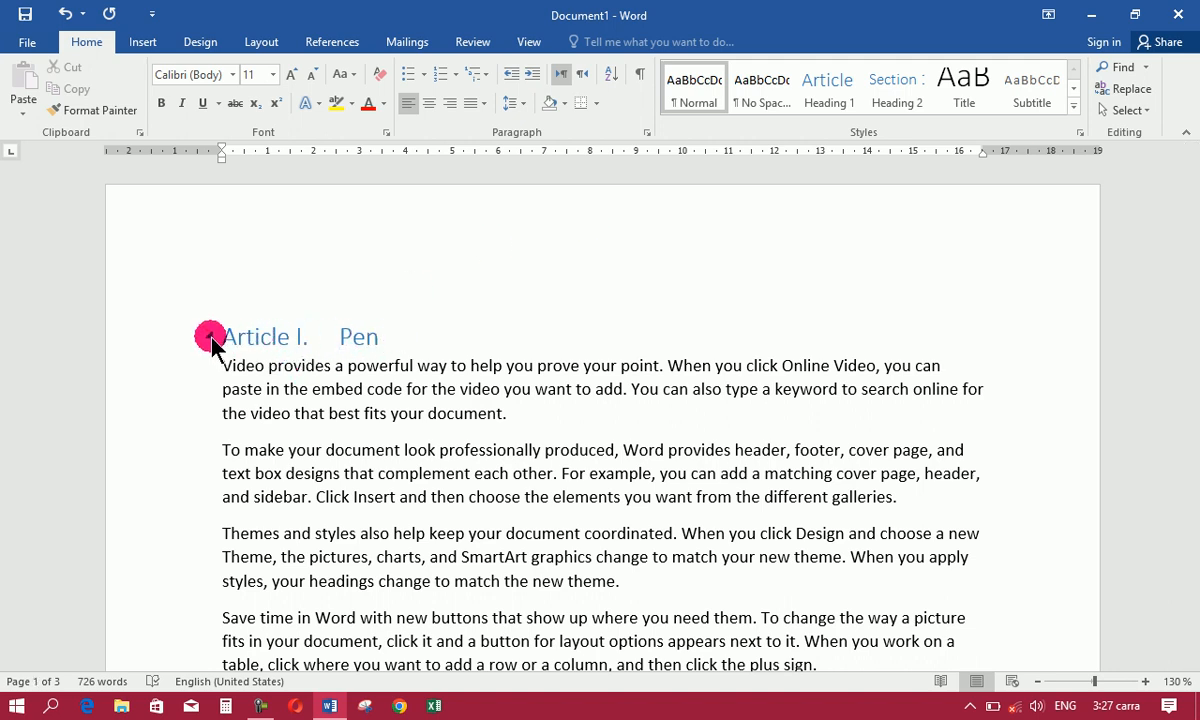
left_click(209, 338)
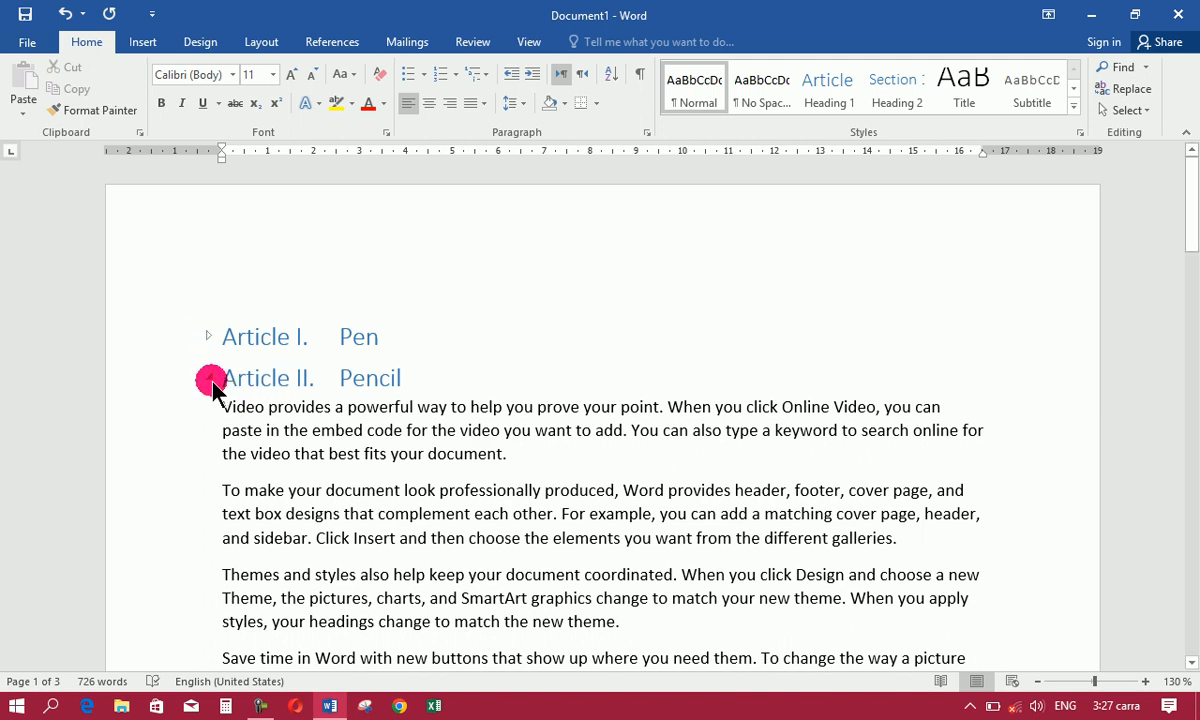
left_click(209, 378)
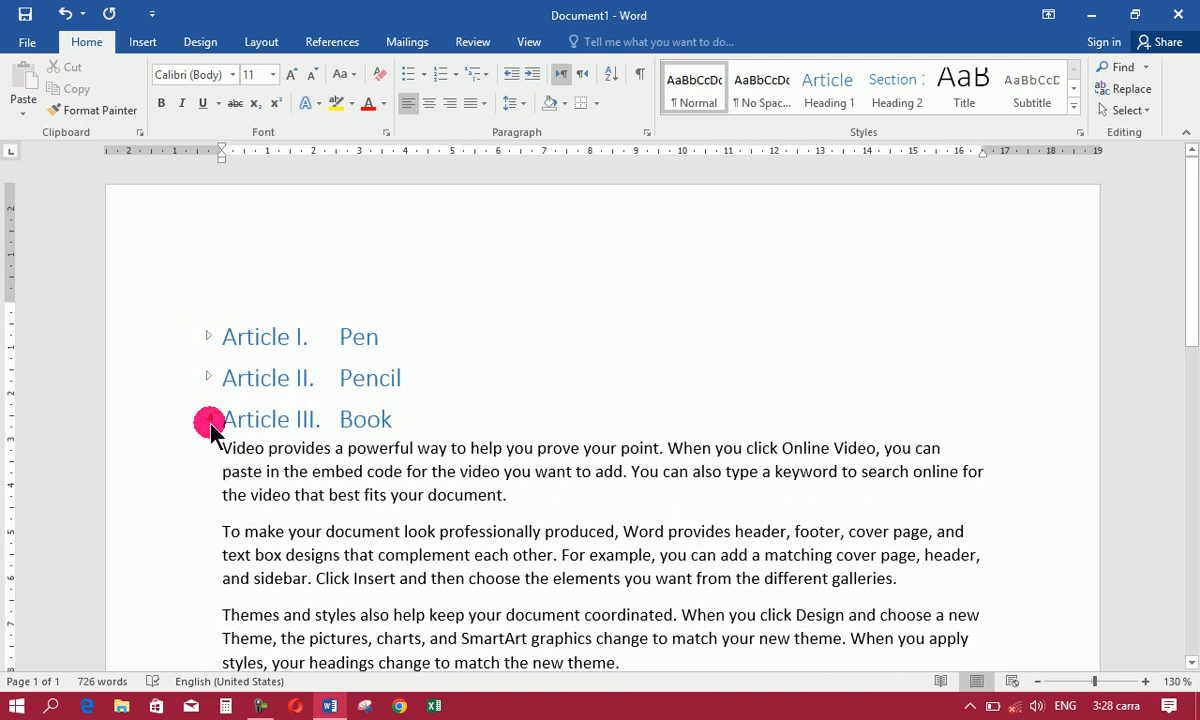
left_click(209, 420)
left_click_drag(339, 420, 420, 431)
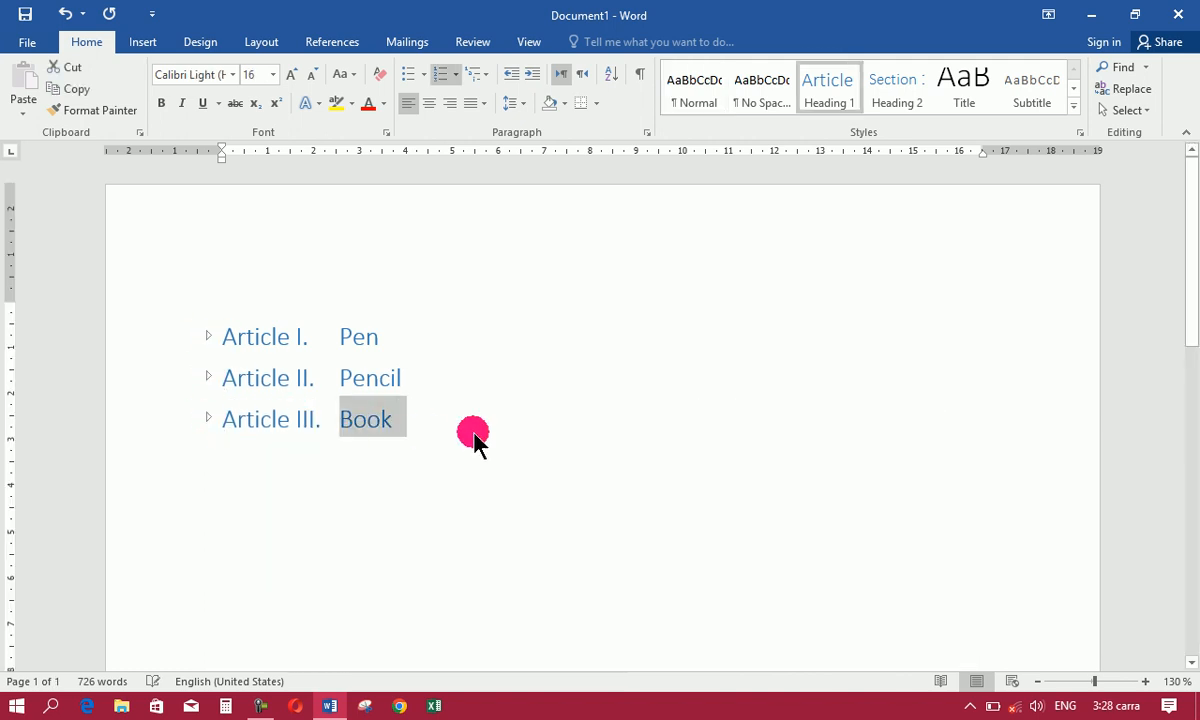
left_click(438, 432)
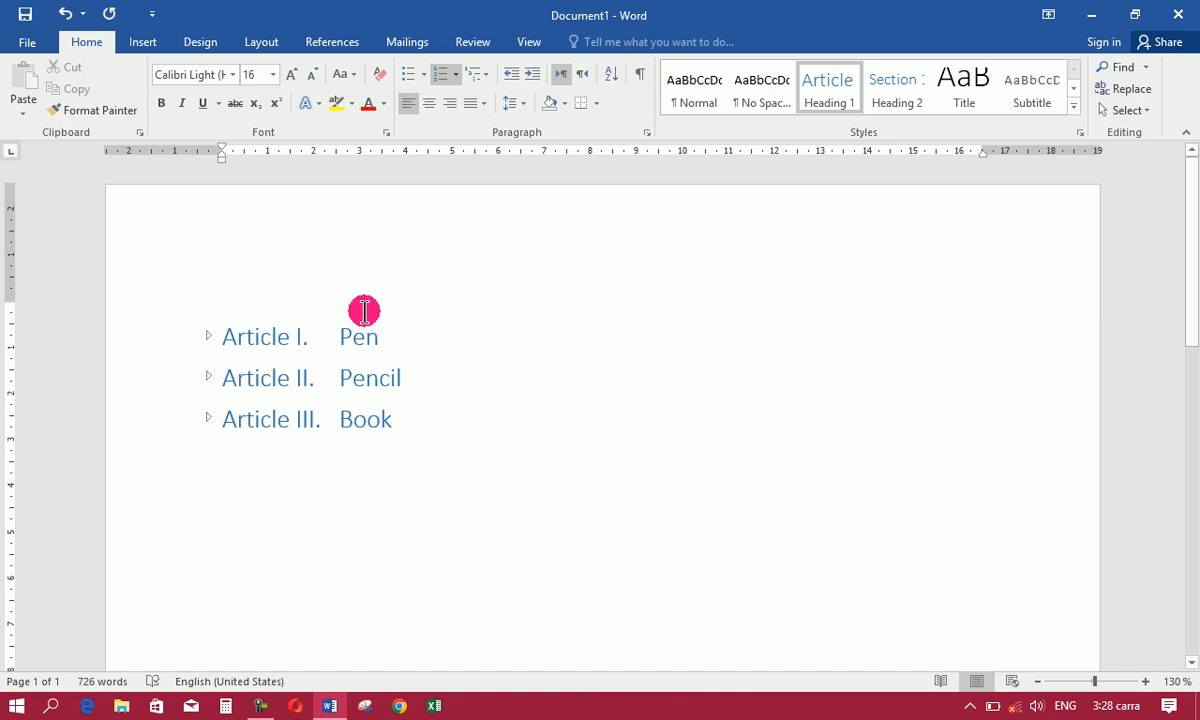
Step: Expand and collapse the Pen, Pencil and Book headings one by one to view the text under each
left_click(208, 337)
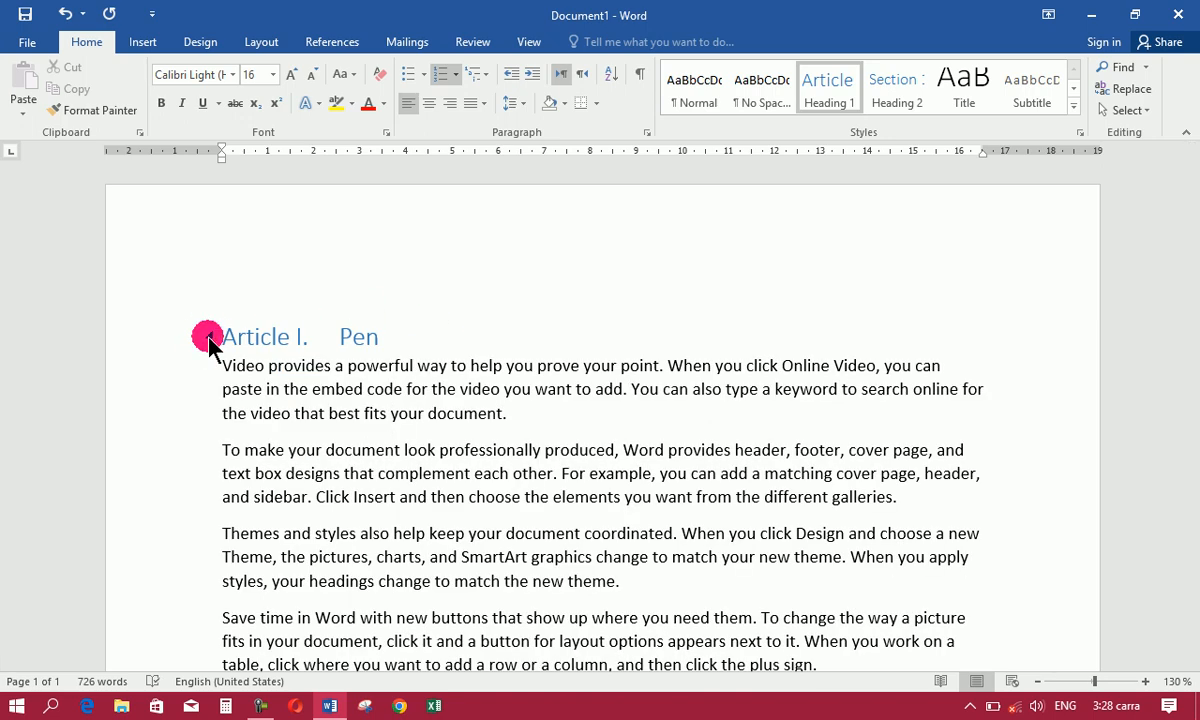
left_click(208, 337)
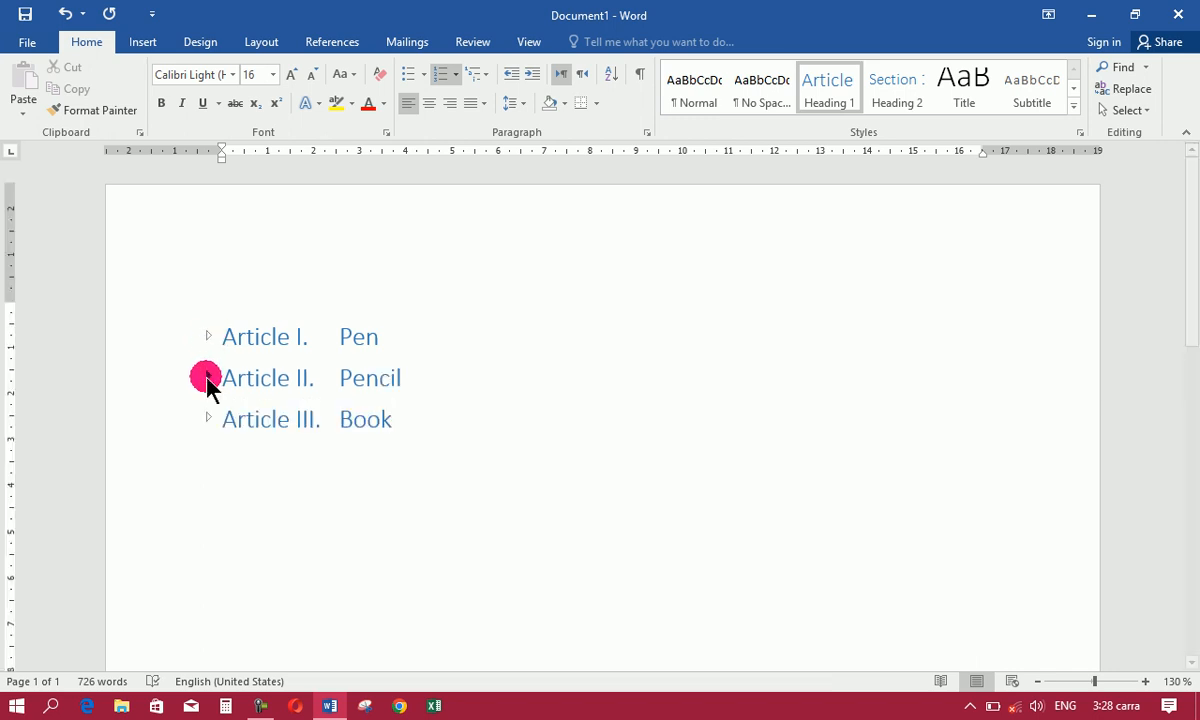
left_click(207, 378)
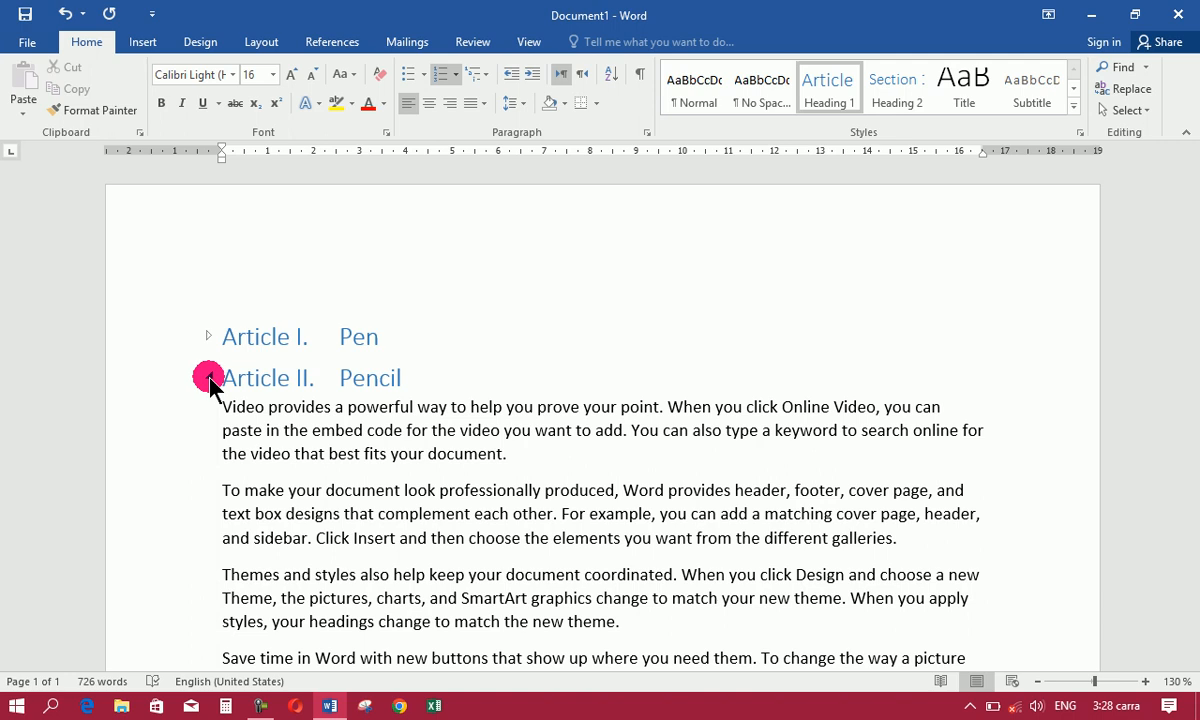
left_click(208, 380)
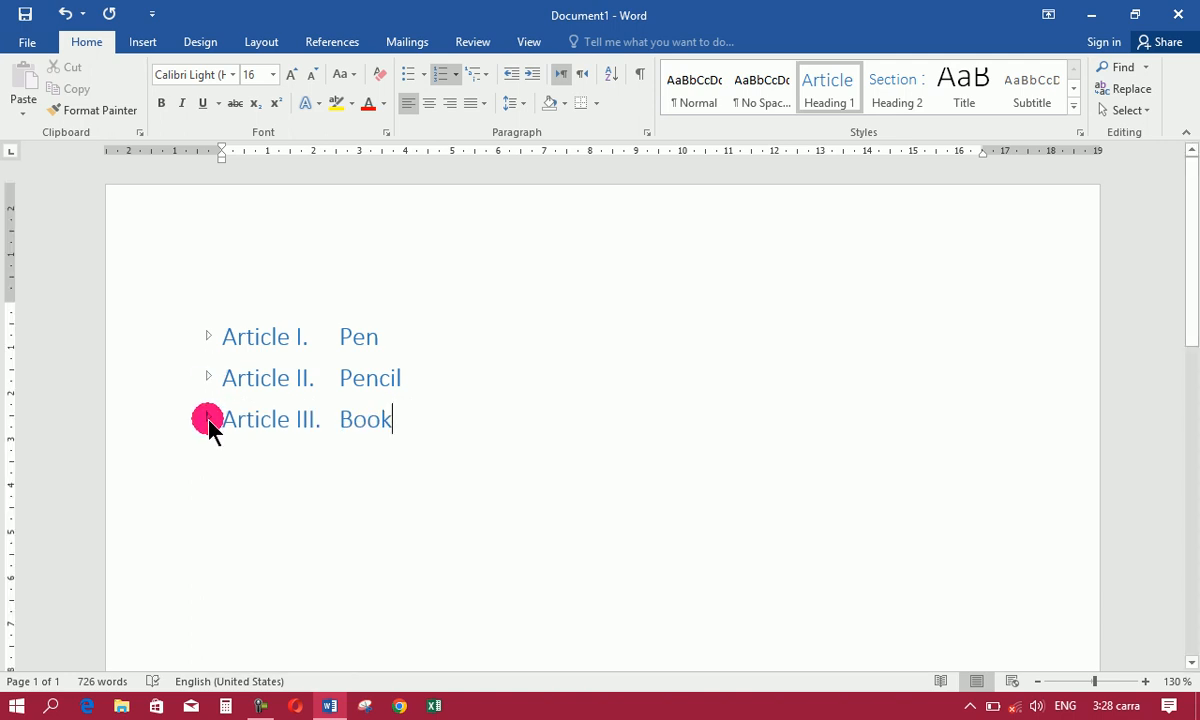
left_click(208, 420)
left_click(208, 420)
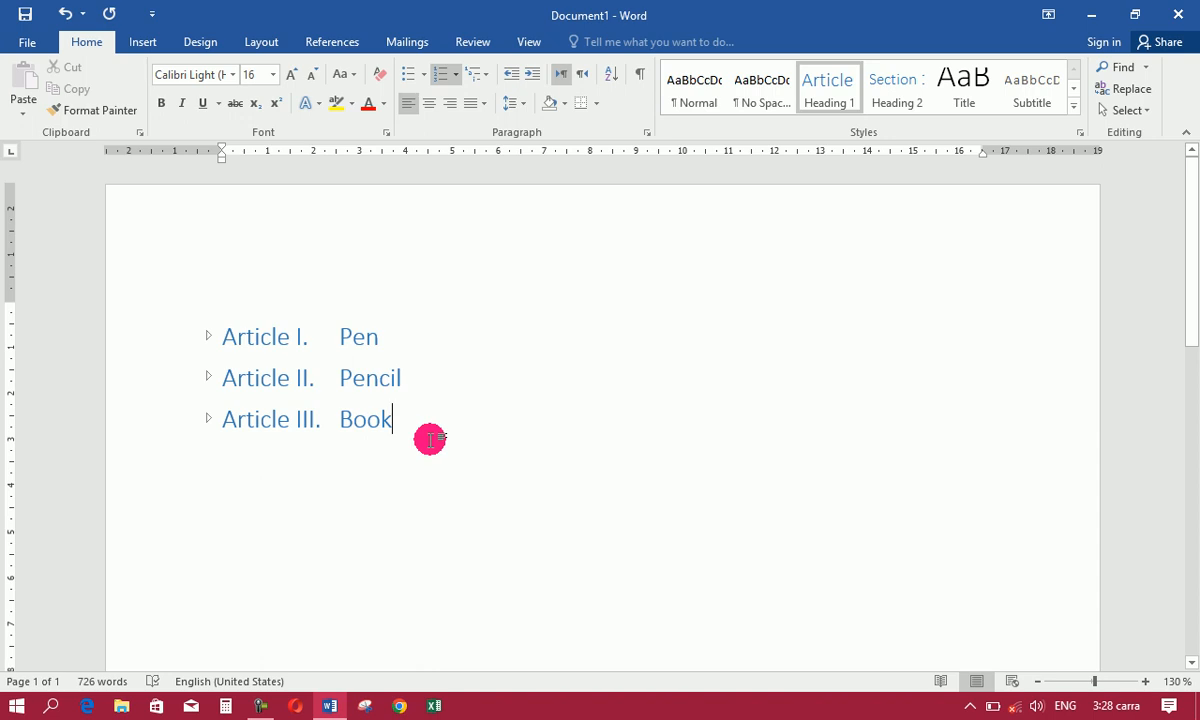
Step: Delete the whole document content, including the three article headings, and enter "My Book" as the only line
key("ctrl+a")
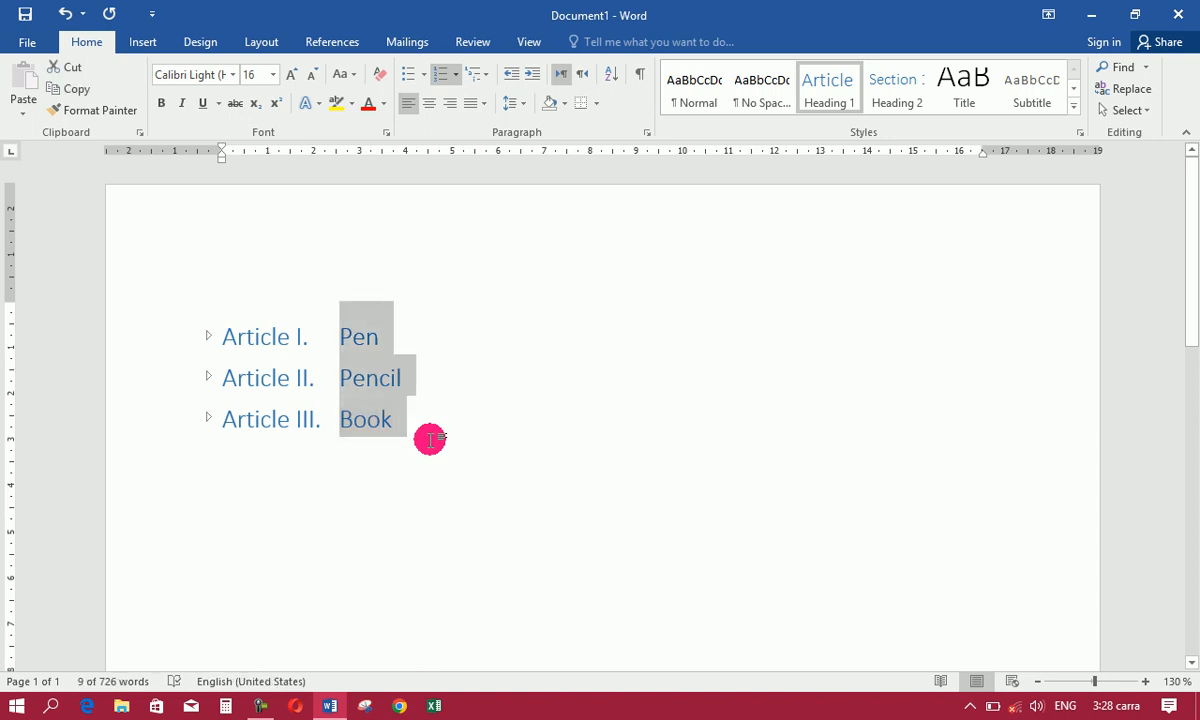
key("Delete")
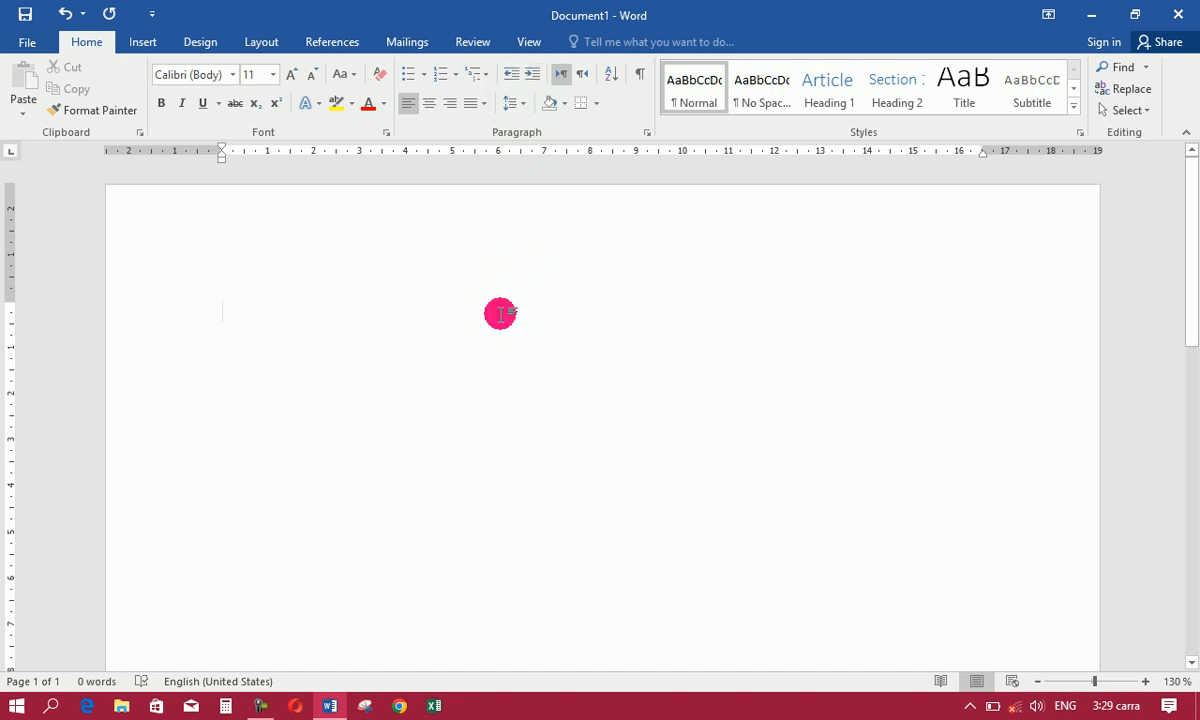
type("My Bi")
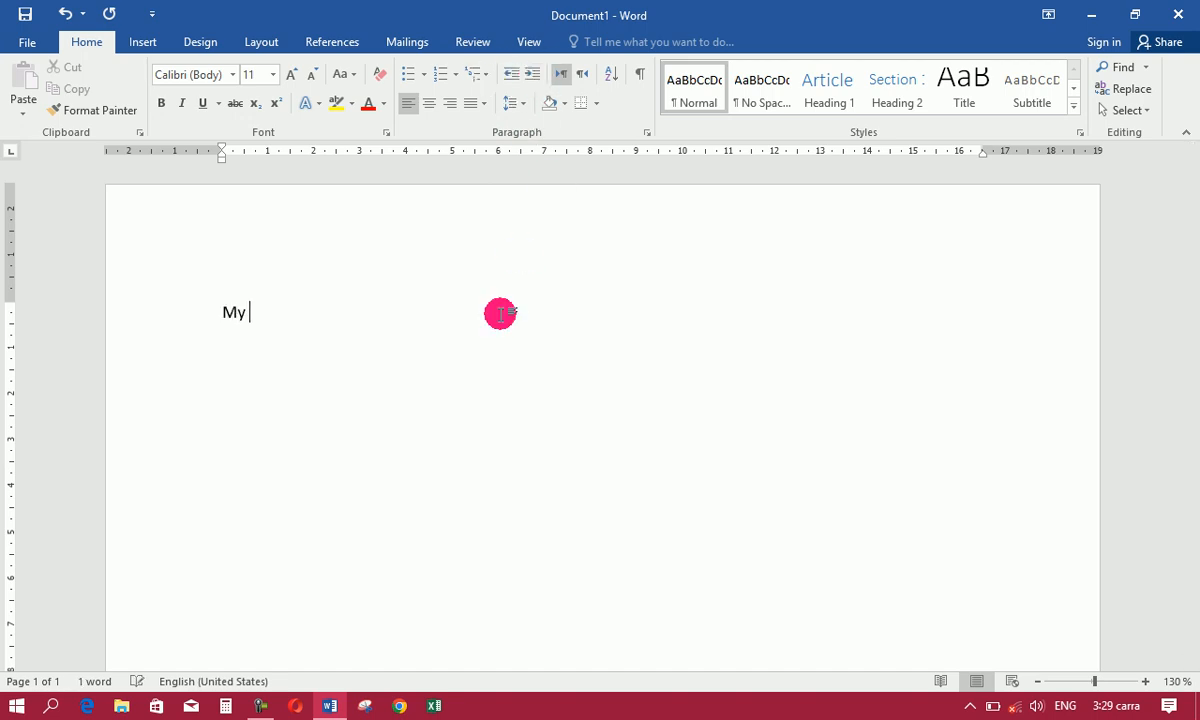
key("BackSpace")
key("BackSpace")
key("BackSpace")
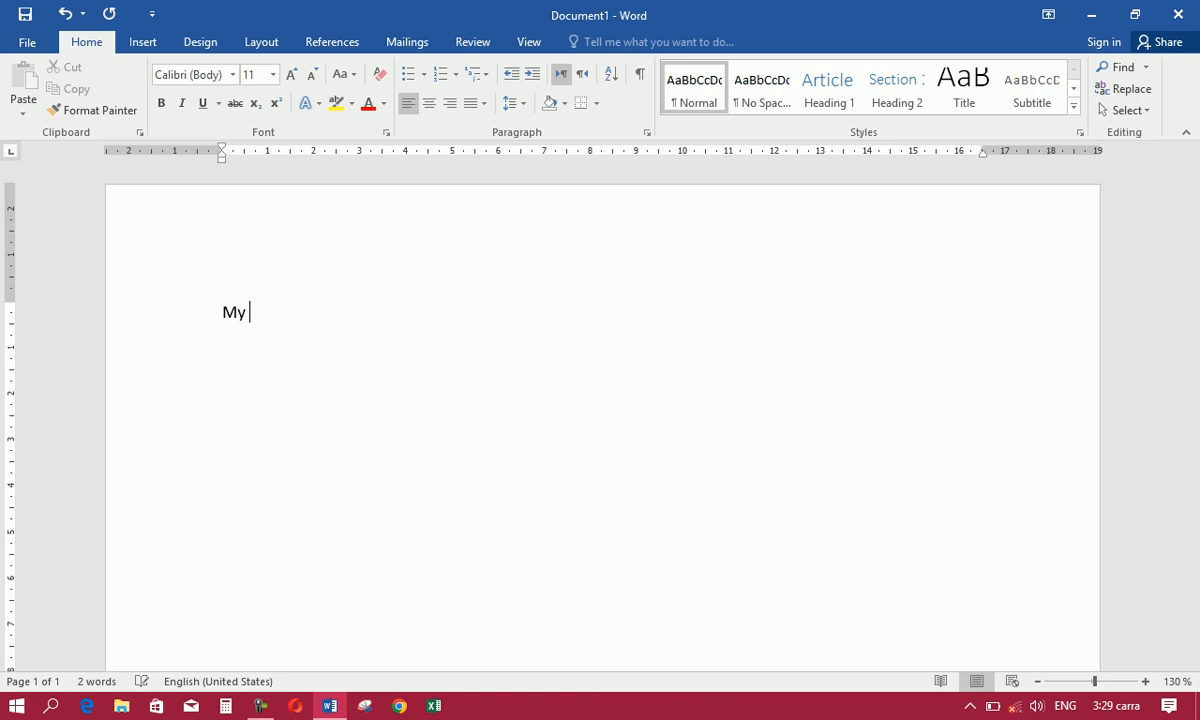
type("N")
key("BackSpace")
type("Booj")
key("BackSpace")
type("k")
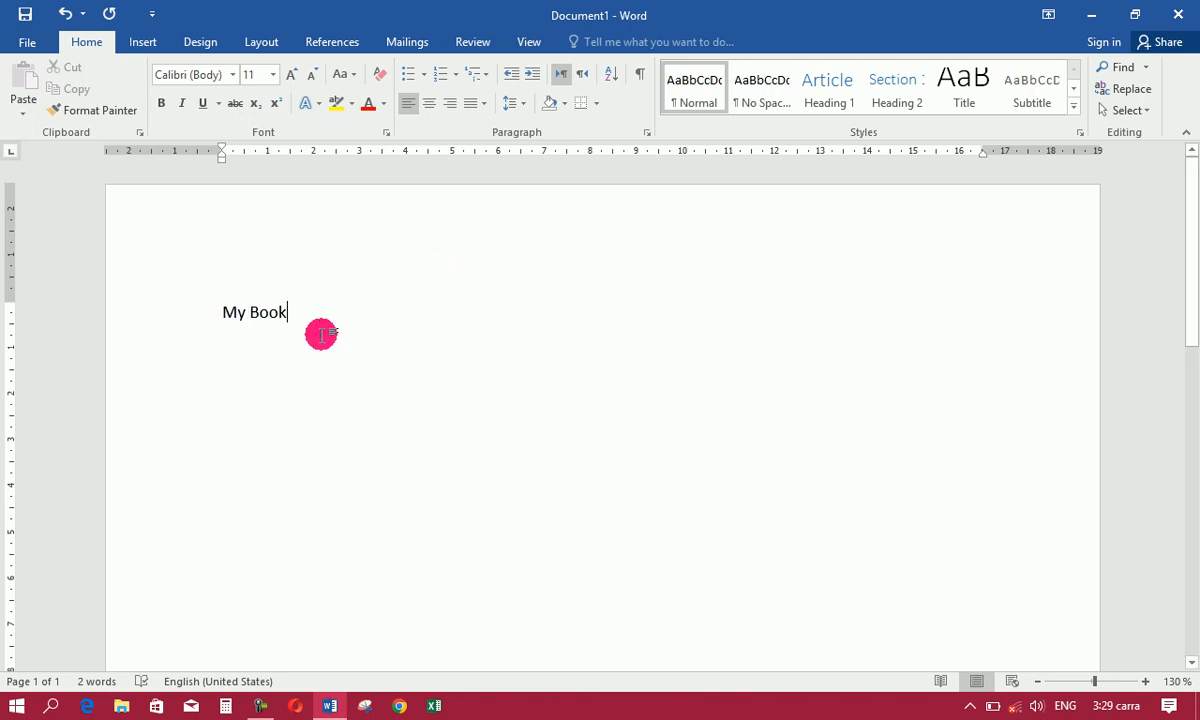
Step: Increase the indent of the "My Book" paragraph by nine levels
left_click(533, 75)
left_click(533, 75)
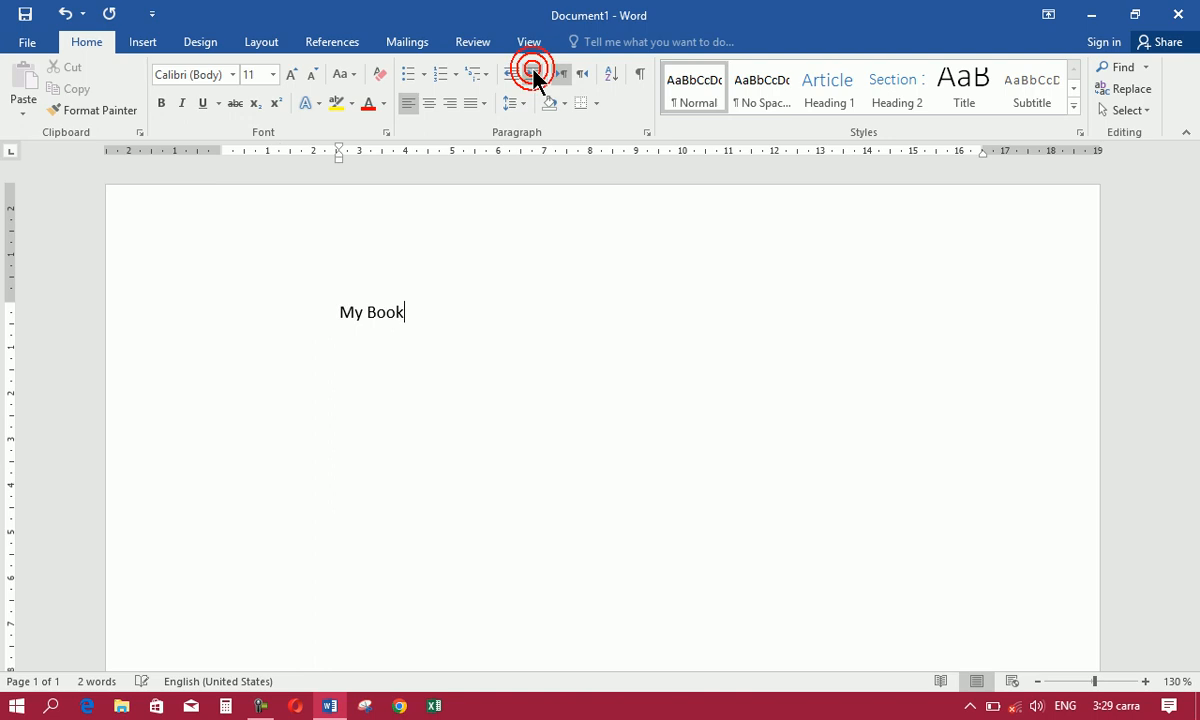
left_click(533, 75)
left_click(533, 75)
left_click(533, 75)
left_click(533, 75)
left_click(533, 75)
left_click(533, 75)
left_click(533, 75)
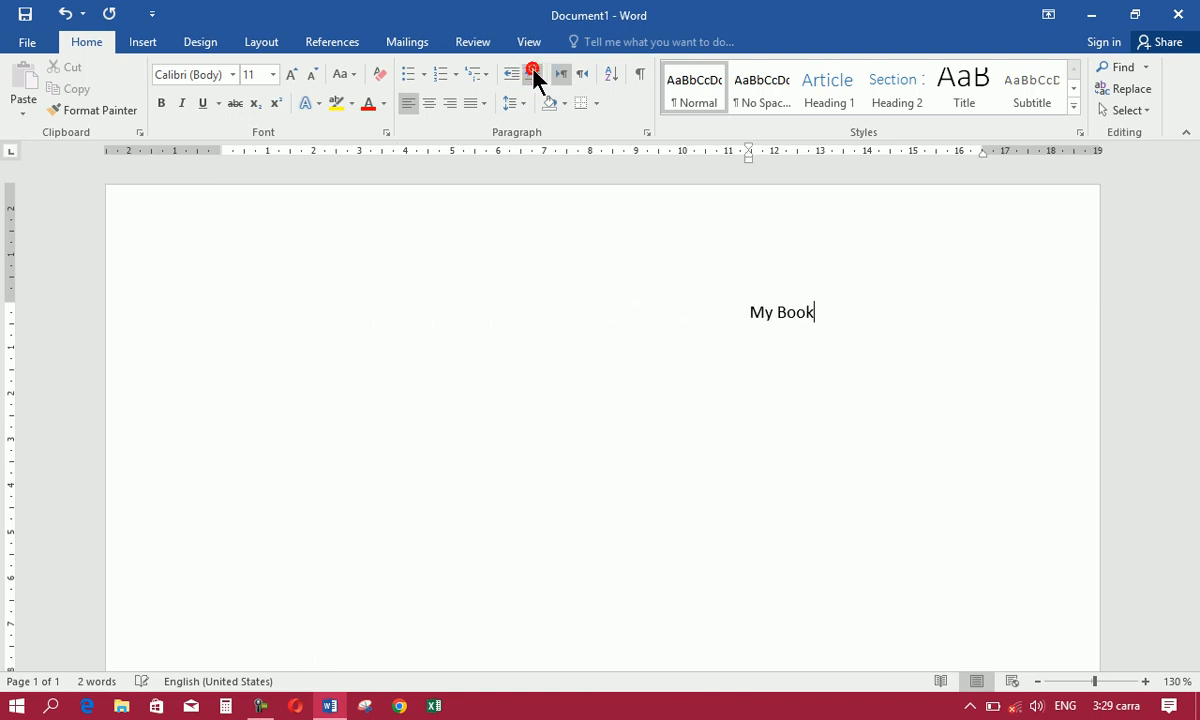
Step: Decrease the indent of the "My Book" paragraph by nine levels, back to the page margin
left_click(512, 75)
left_click(512, 75)
left_click(512, 75)
left_click(512, 75)
left_click(512, 75)
left_click(512, 75)
left_click(512, 75)
left_click(512, 75)
left_click(512, 75)
Step: Increase the indent of the "My Book" paragraph several levels and decrease it back to the margin
left_click(528, 75)
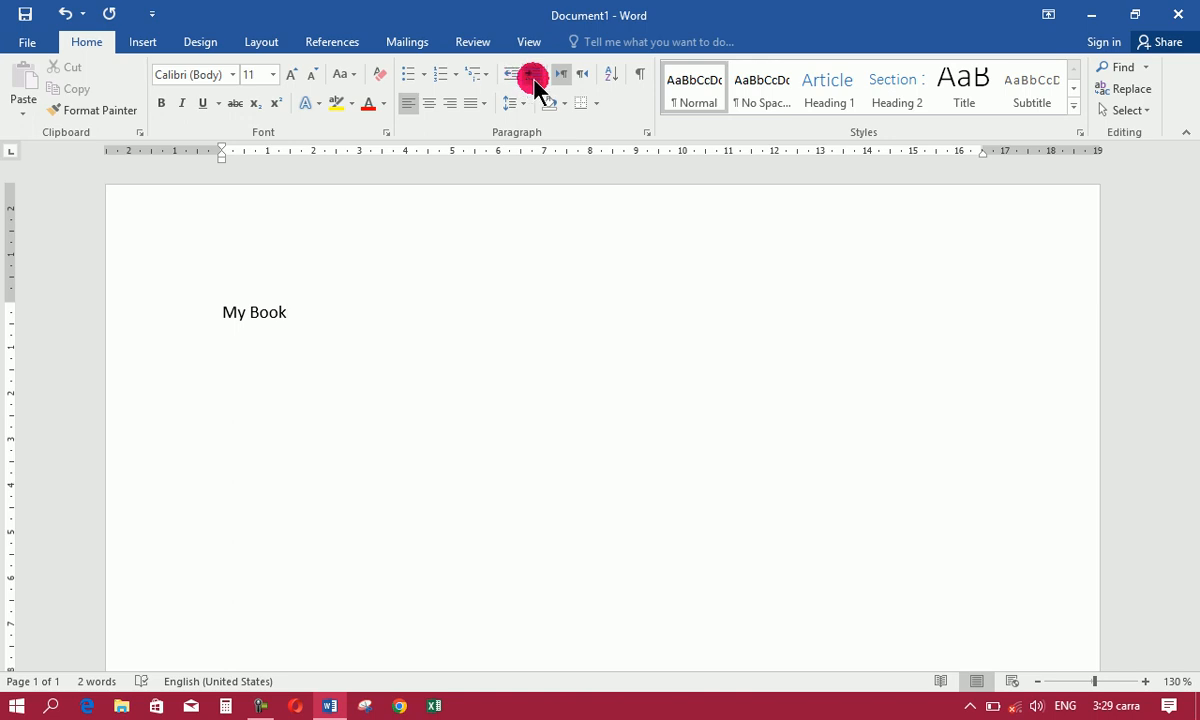
left_click(533, 75)
left_click(533, 75)
left_click(533, 75)
left_click(533, 75)
left_click(508, 76)
left_click(508, 76)
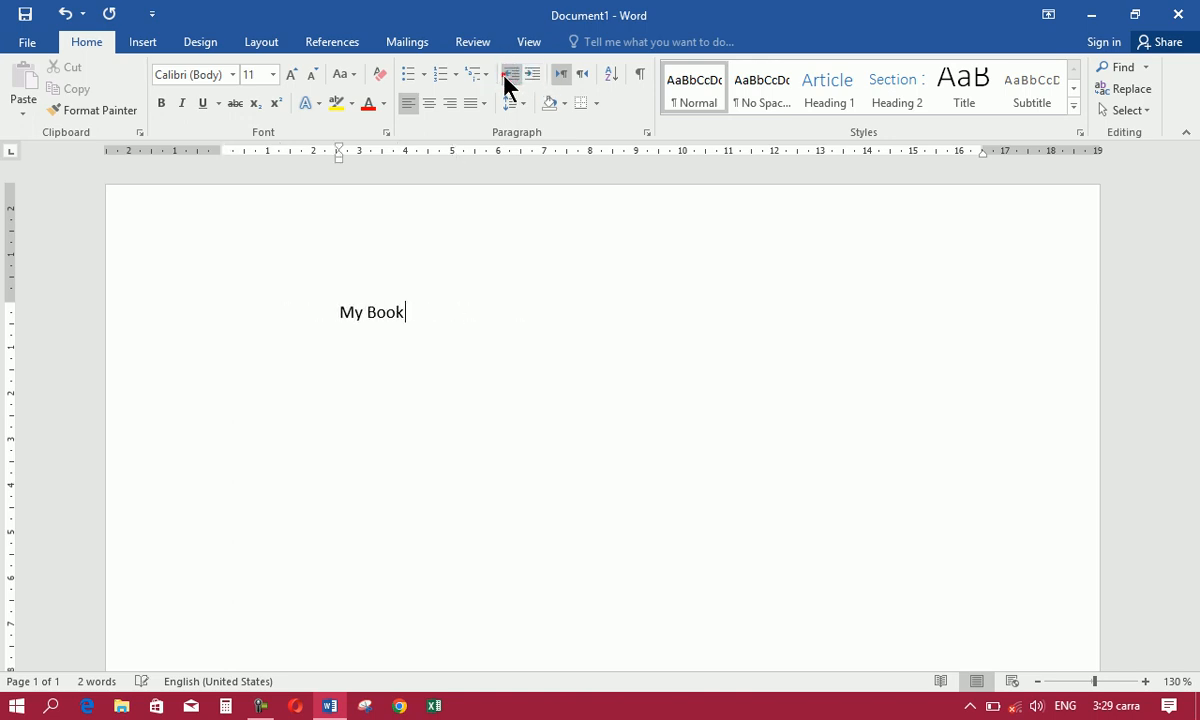
left_click(510, 75)
left_click(510, 75)
left_click(510, 75)
Step: Repeat the indent demonstration on "My Book": increase it six levels and decrease it by six
left_click(531, 75)
left_click(532, 75)
left_click(532, 75)
left_click(532, 75)
left_click(532, 75)
left_click(532, 75)
left_click(508, 75)
left_click(508, 75)
left_click(508, 77)
left_click(508, 77)
left_click(508, 77)
left_click(508, 77)
left_click(461, 357)
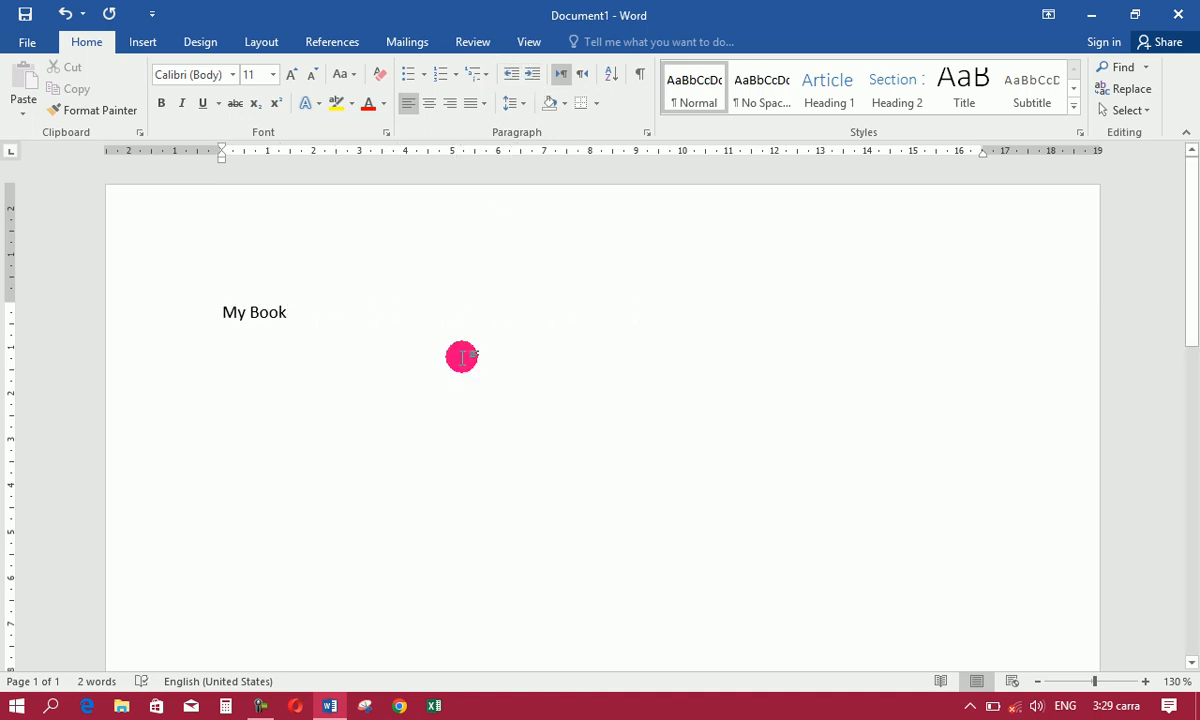
Step: Delete the "My Book" text to empty the document
key("BackSpace")
key("BackSpace")
key("BackSpace")
key("BackSpace")
key("BackSpace")
key("BackSpace")
key("BackSpace")
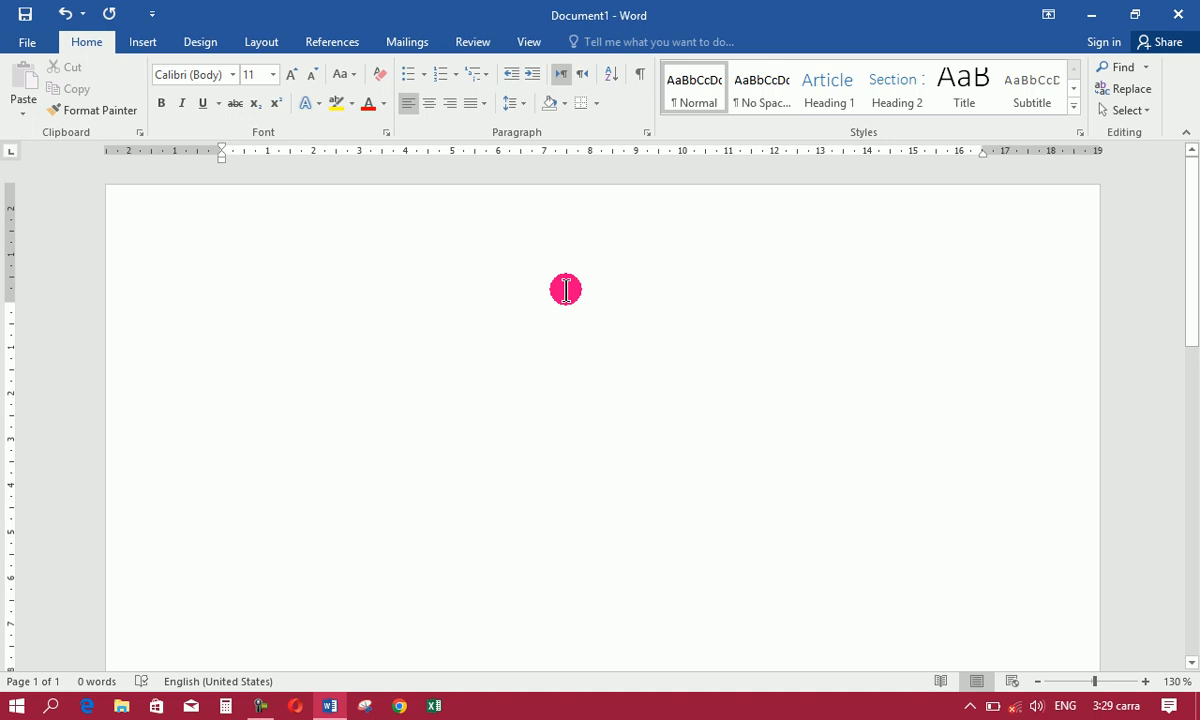
Step: Set the paragraph to left-to-right direction and enter "زمانوم" with the Pashto keyboard
left_click(561, 74)
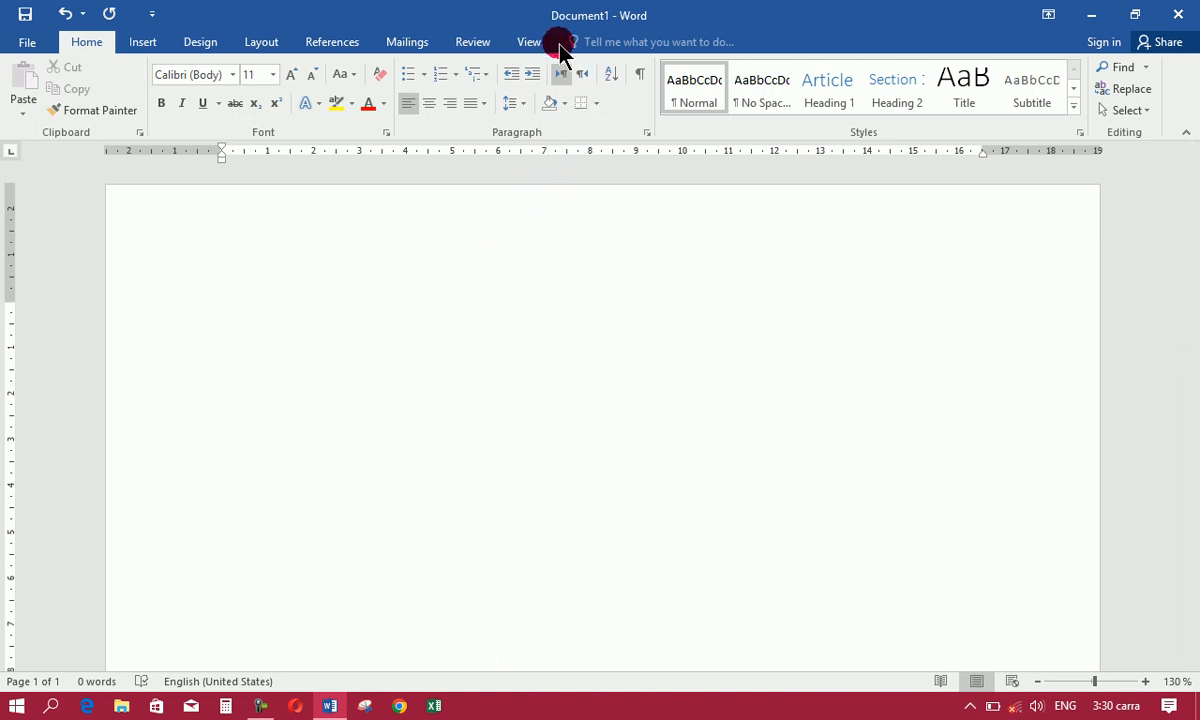
key("alt+shift")
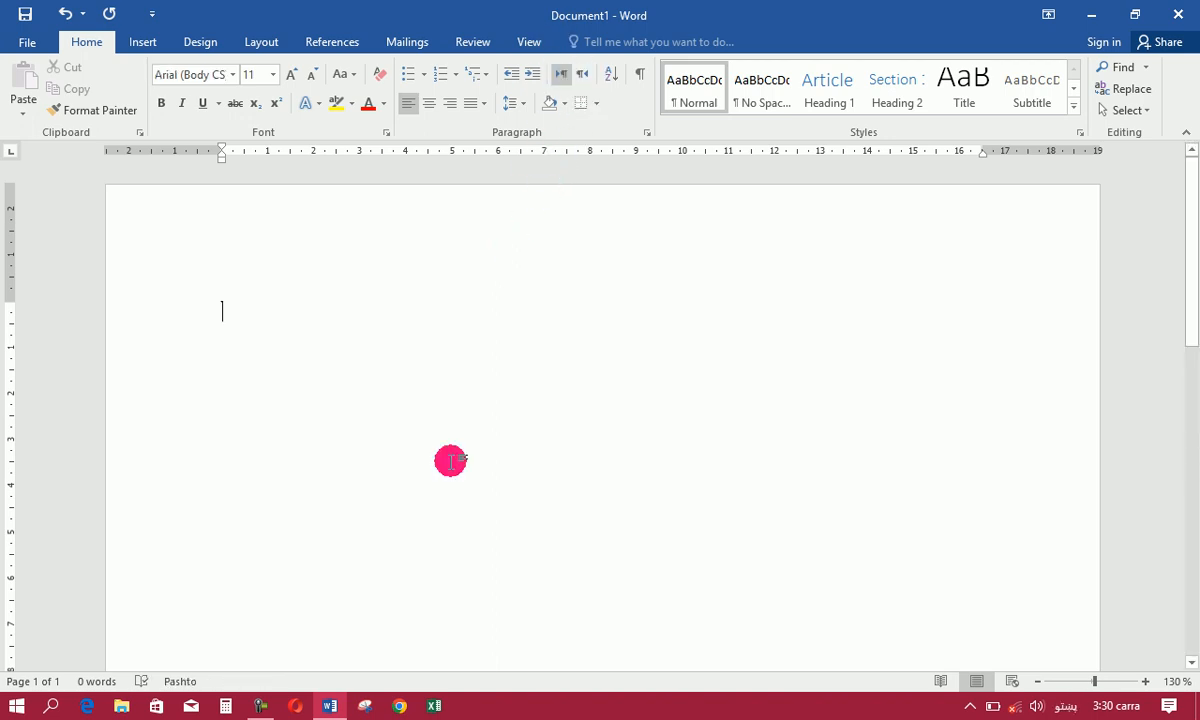
type("زن")
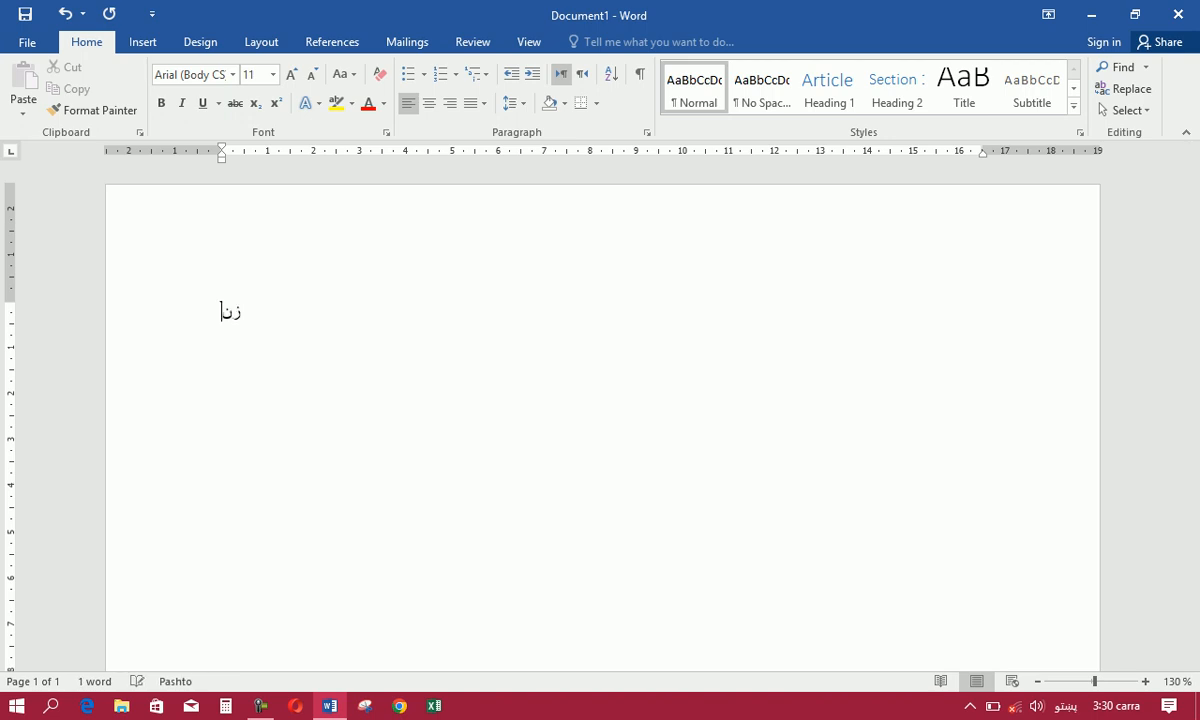
type("ا")
key("BackSpace")
key("BackSpace")
type("مانوم")
Step: Continue the line with a person's first name in English, followed by "دی اوز یو" in Pashto
key("alt+shift")
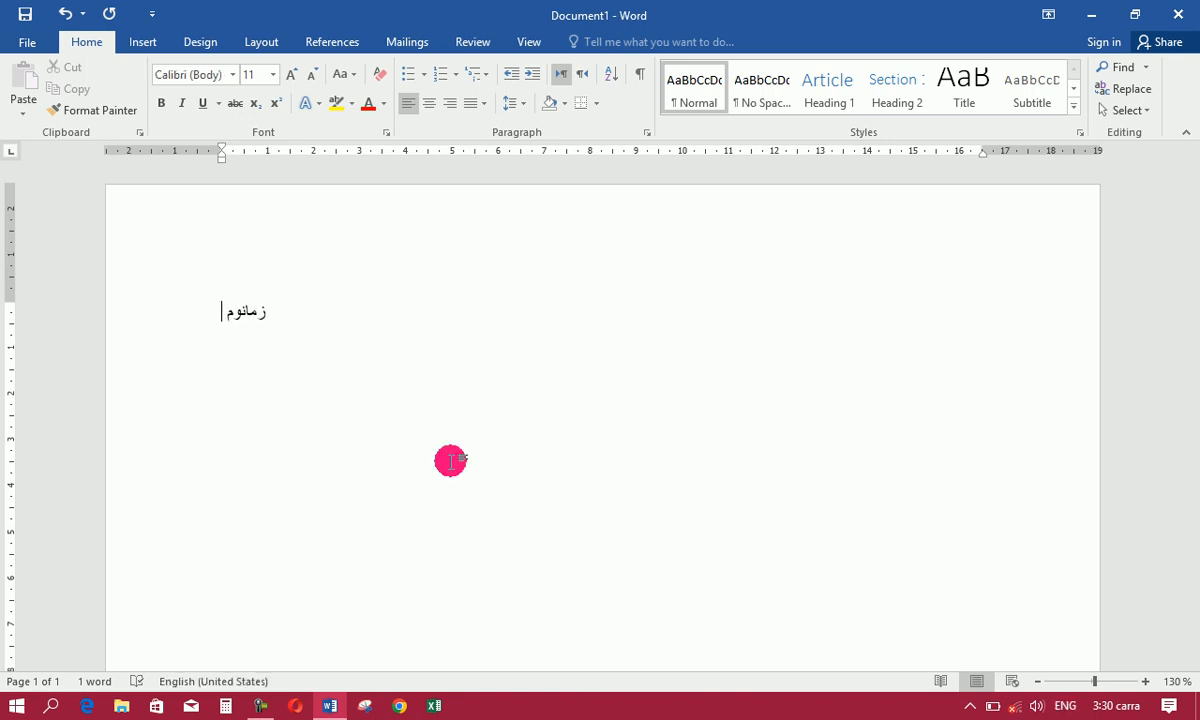
type("abdullah")
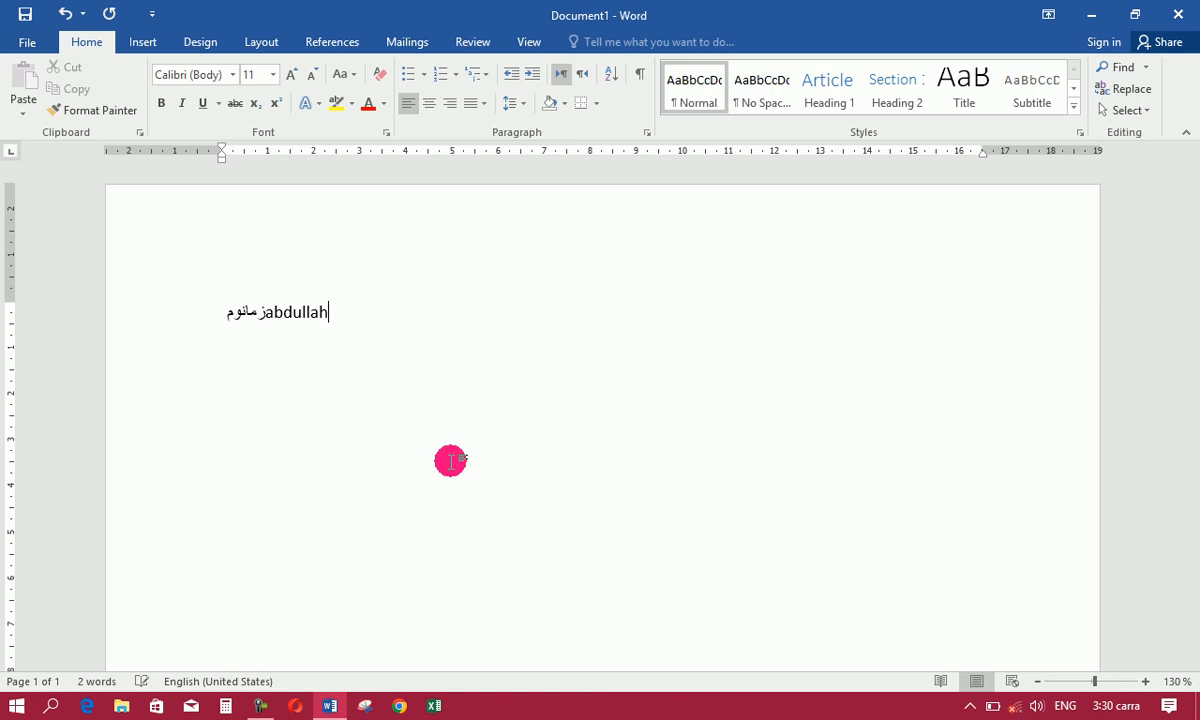
key("alt+shift")
type("دی اور")
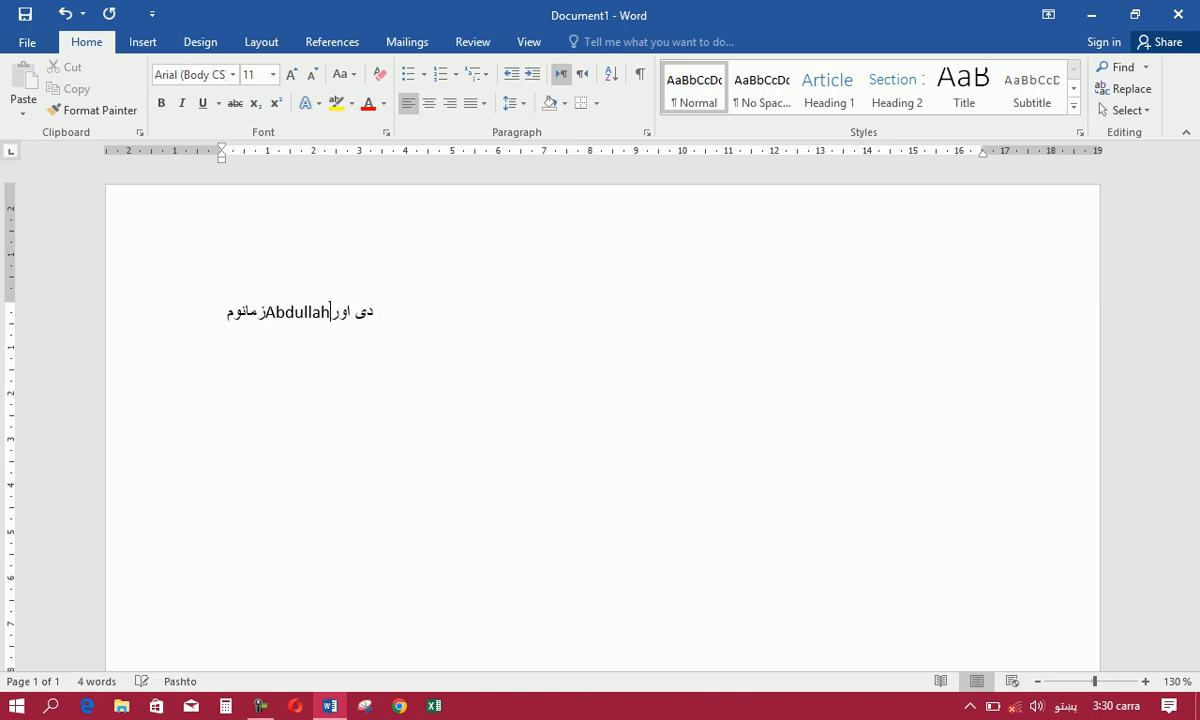
key("BackSpace")
type("ز یو")
Step: Finish the left-to-right sentence with "afghan" in English and "یم" in Pashto
key("alt+shift")
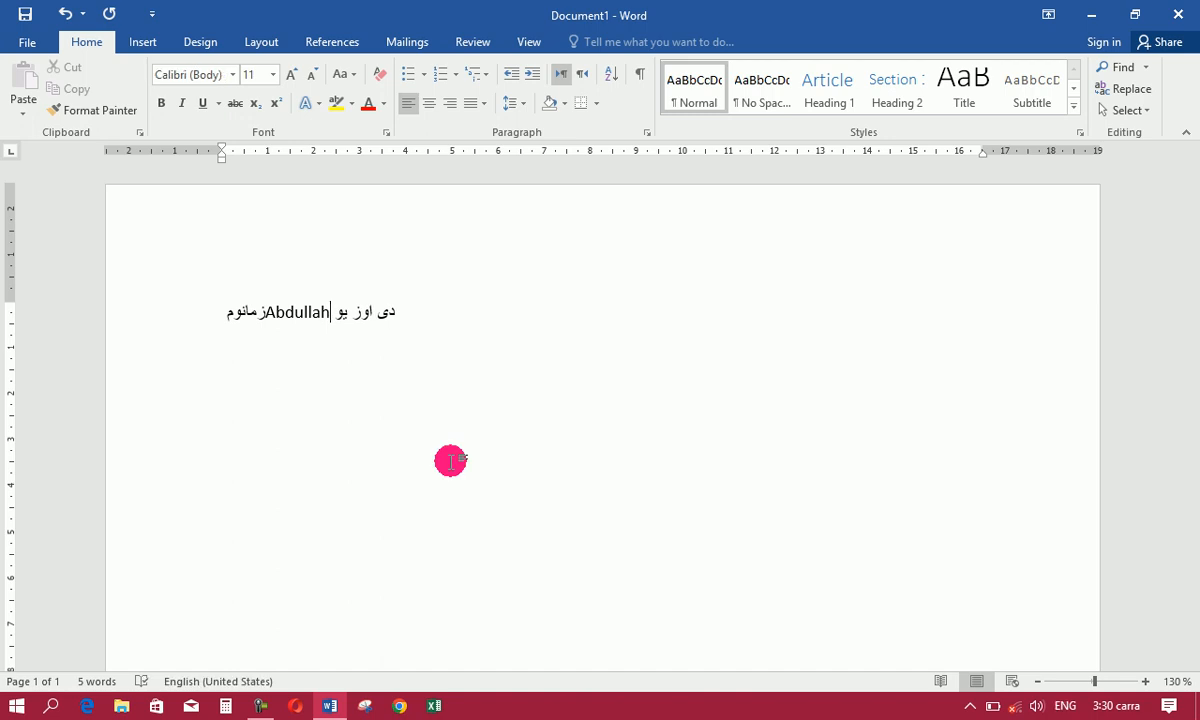
type("afgah")
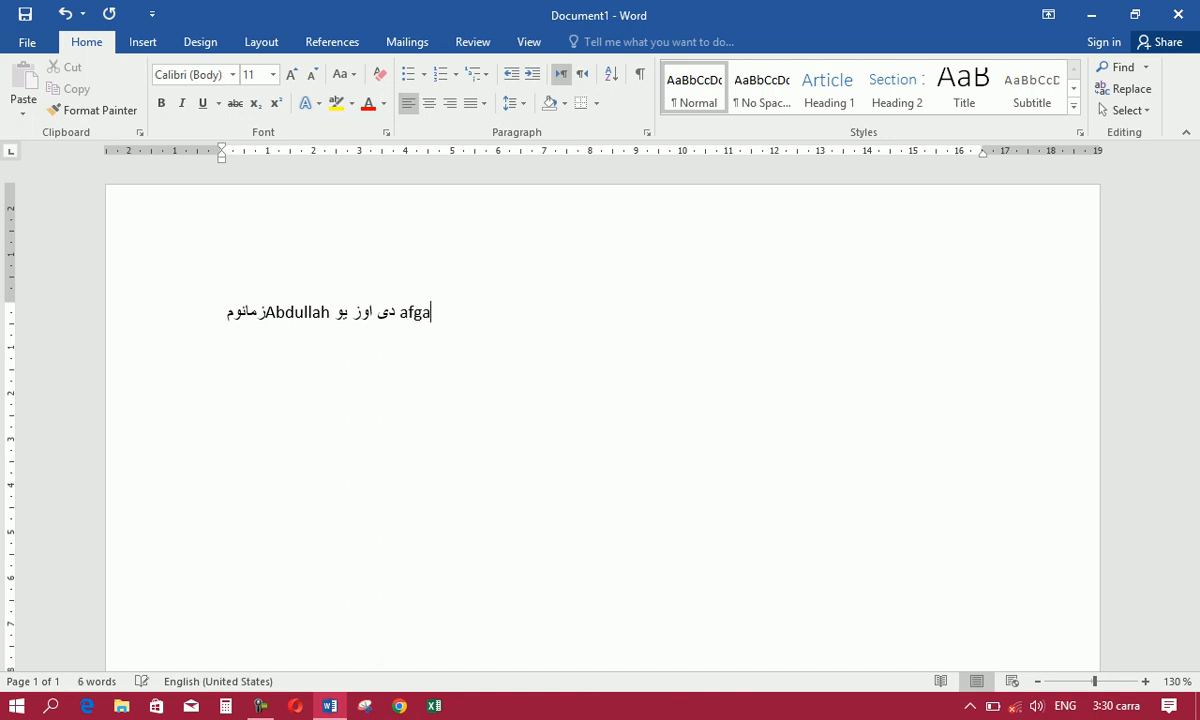
key("BackSpace")
key("BackSpace")
type("han")
key("alt+shift")
type("یږ")
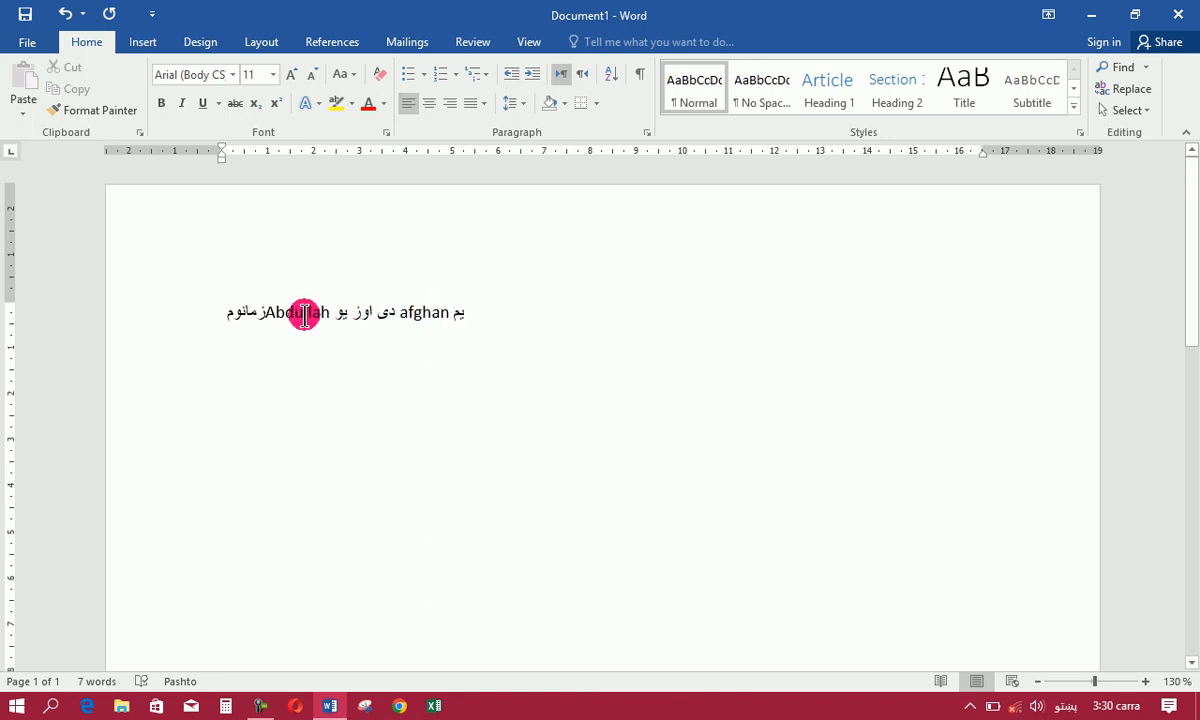
type("م")
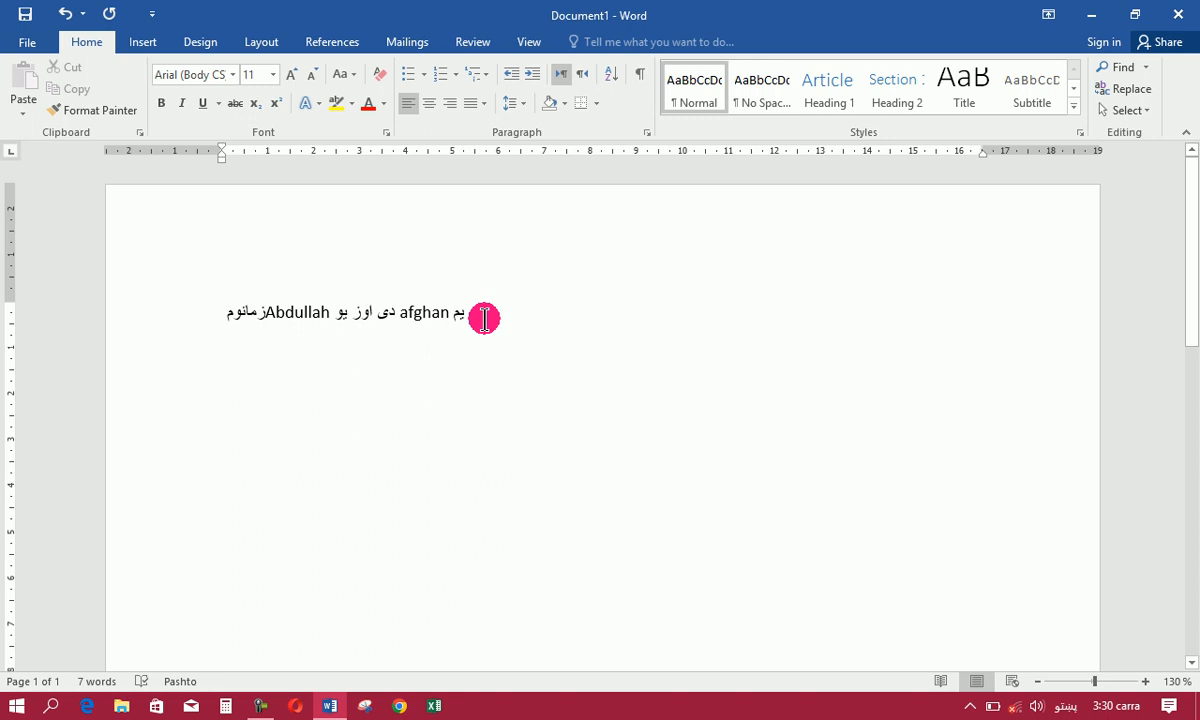
Step: Delete the mixed-language sentence and set the empty paragraph to right-to-left direction
key("ctrl+a")
key("Delete")
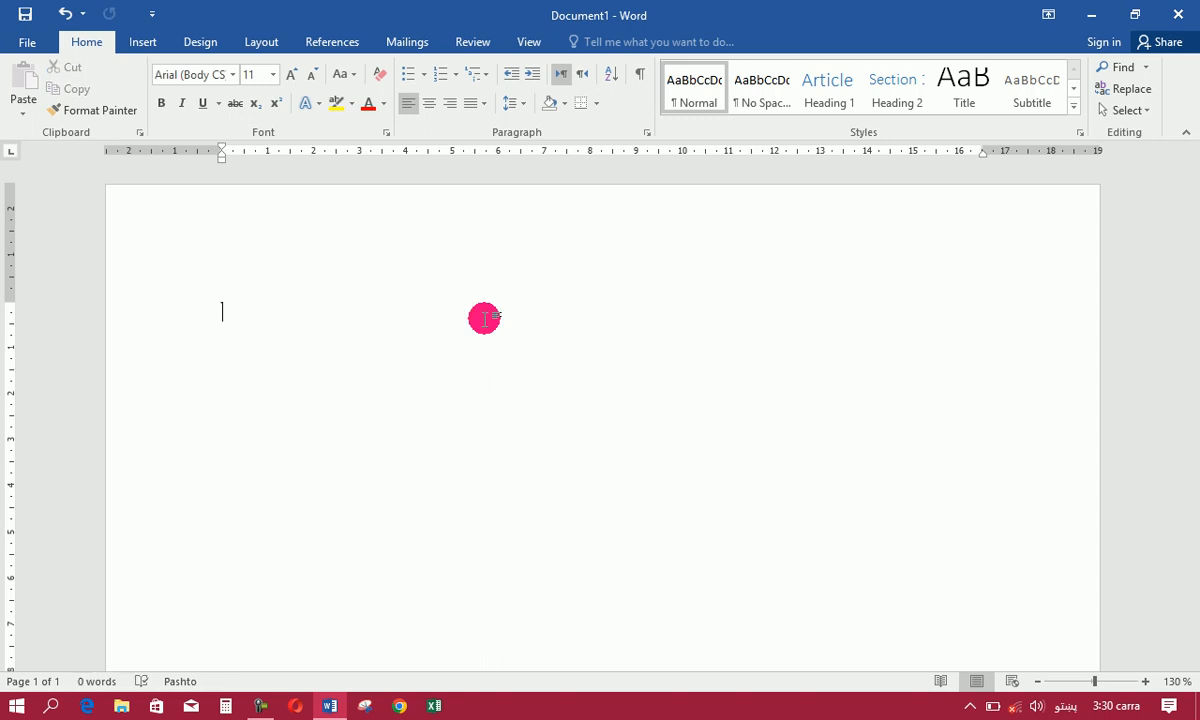
left_click(583, 76)
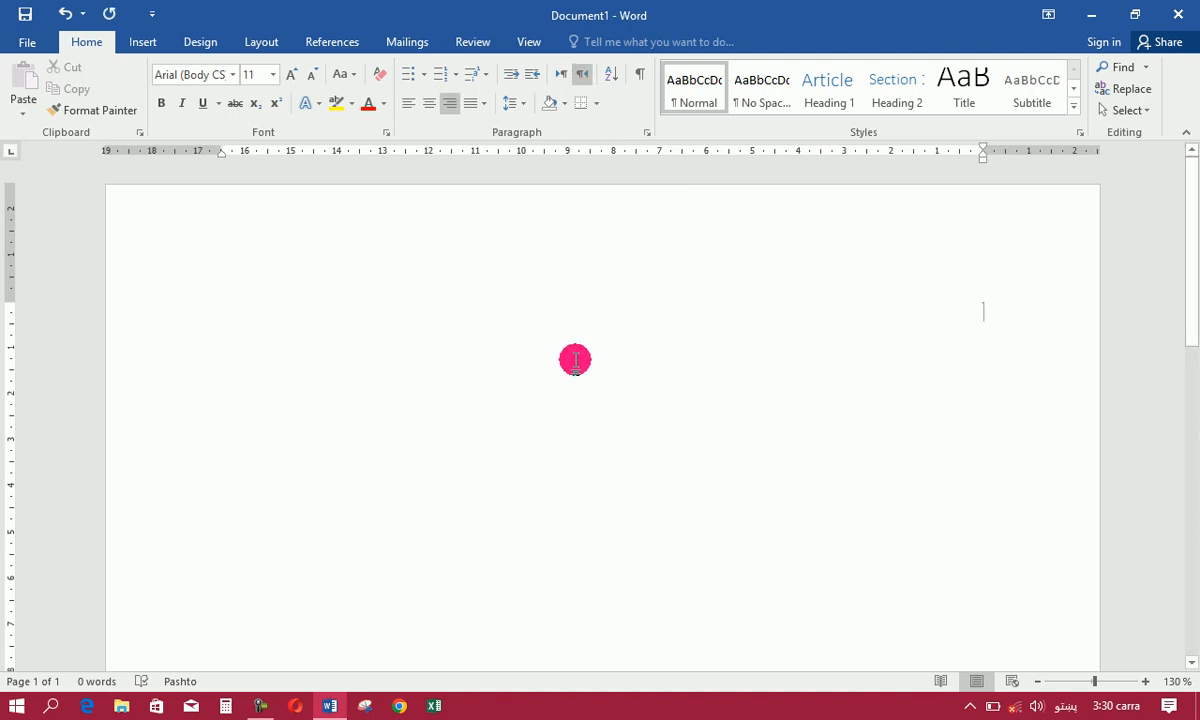
Step: Enter "زما نوم" in Pashto, followed by the person's first name in English
type("زما نوم")
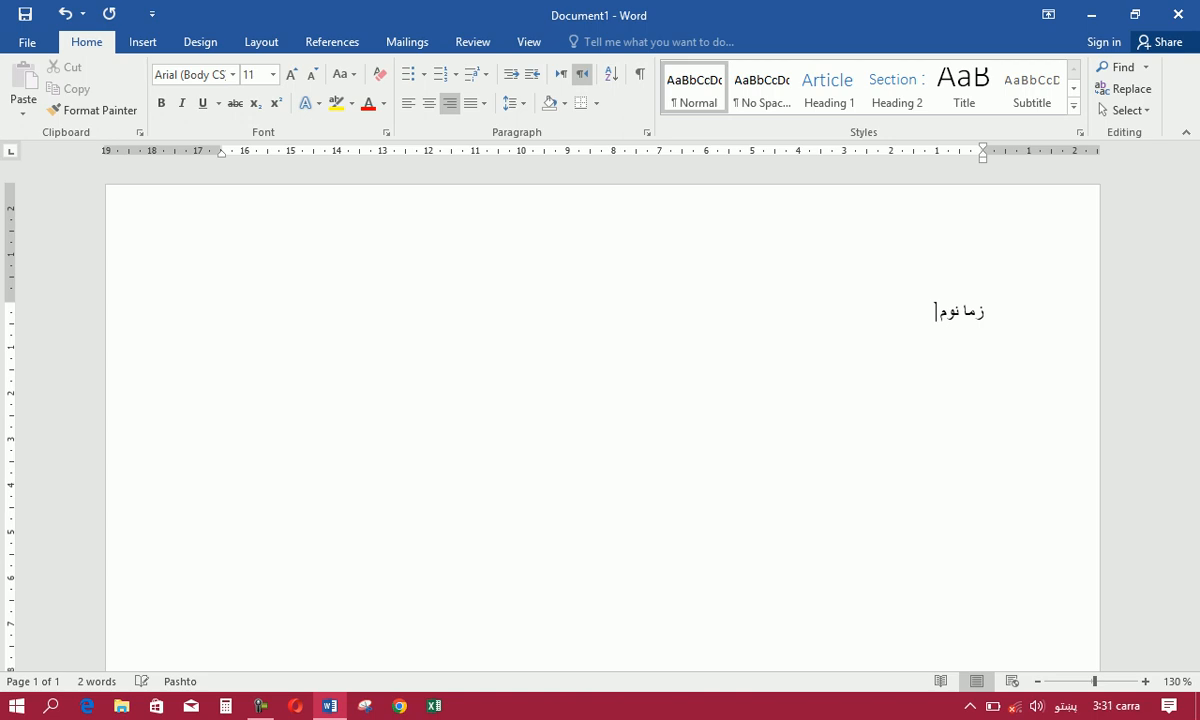
key("alt+shift")
left_click(570, 356)
type("abduu")
key("BackSpace")
type("llah")
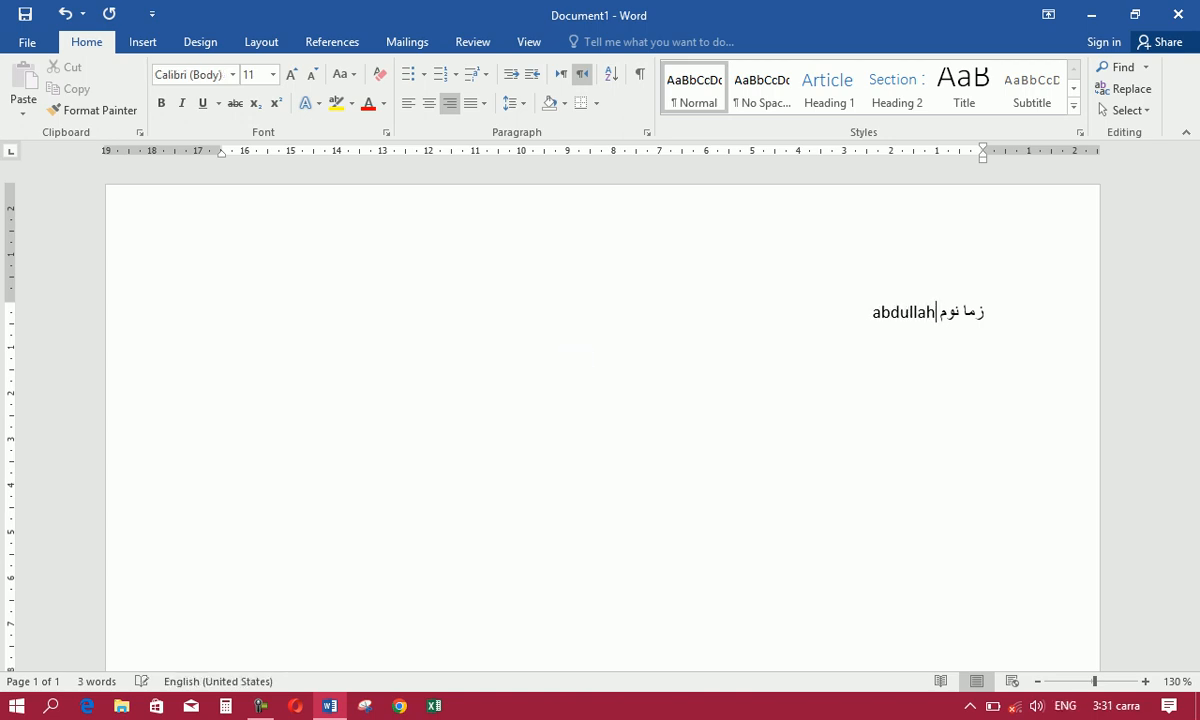
Step: Complete the right-to-left sentence with "دی او زه یو" in Pashto, "afghan" in English and "یم" in Pashto
key("alt+shift")
type("دی")
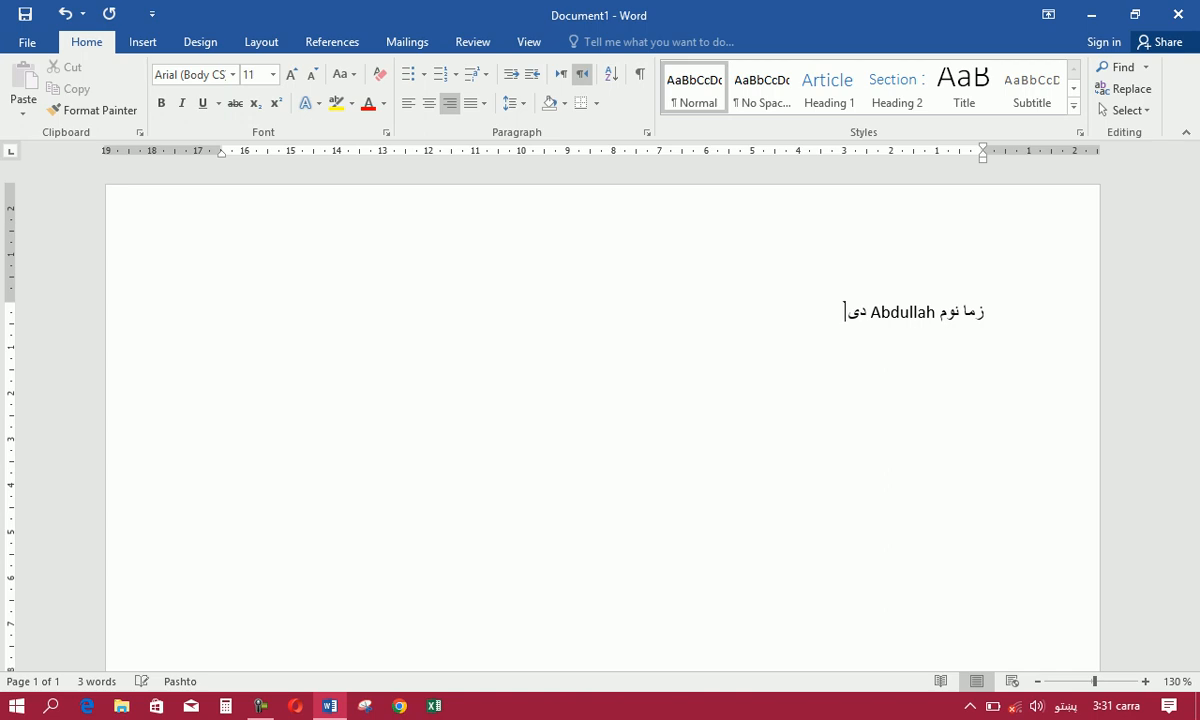
type(" او زه یو")
left_click(575, 360)
key("alt+shift")
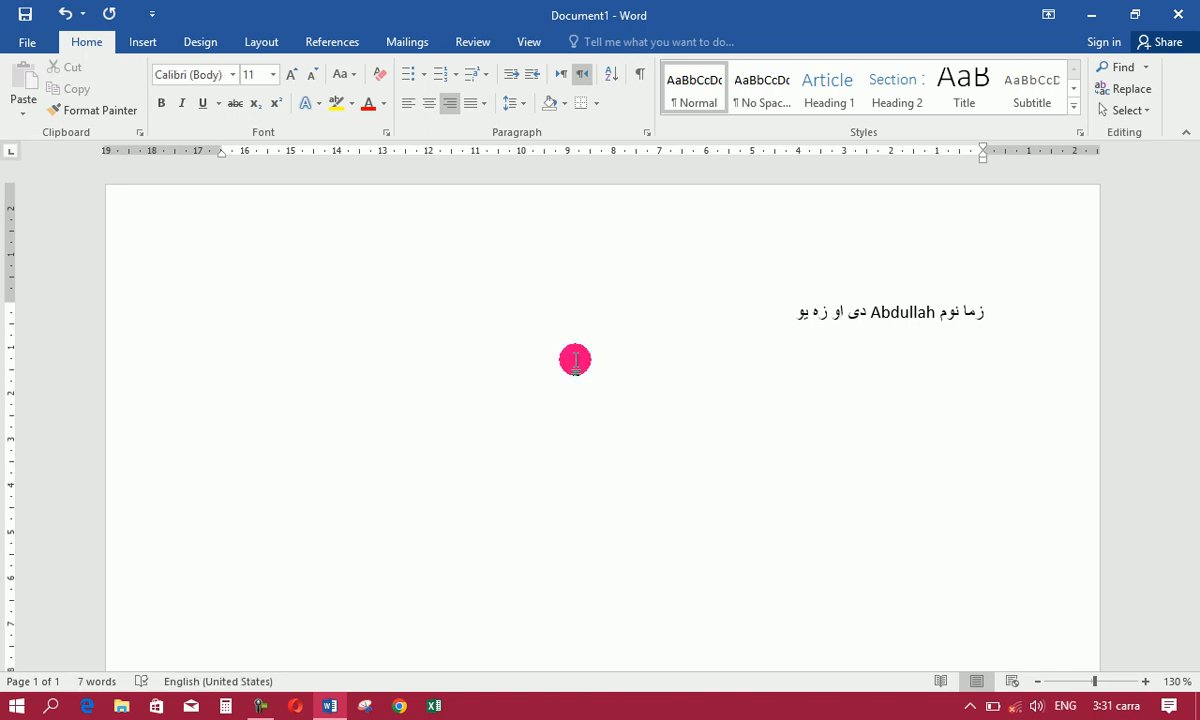
type("afghan")
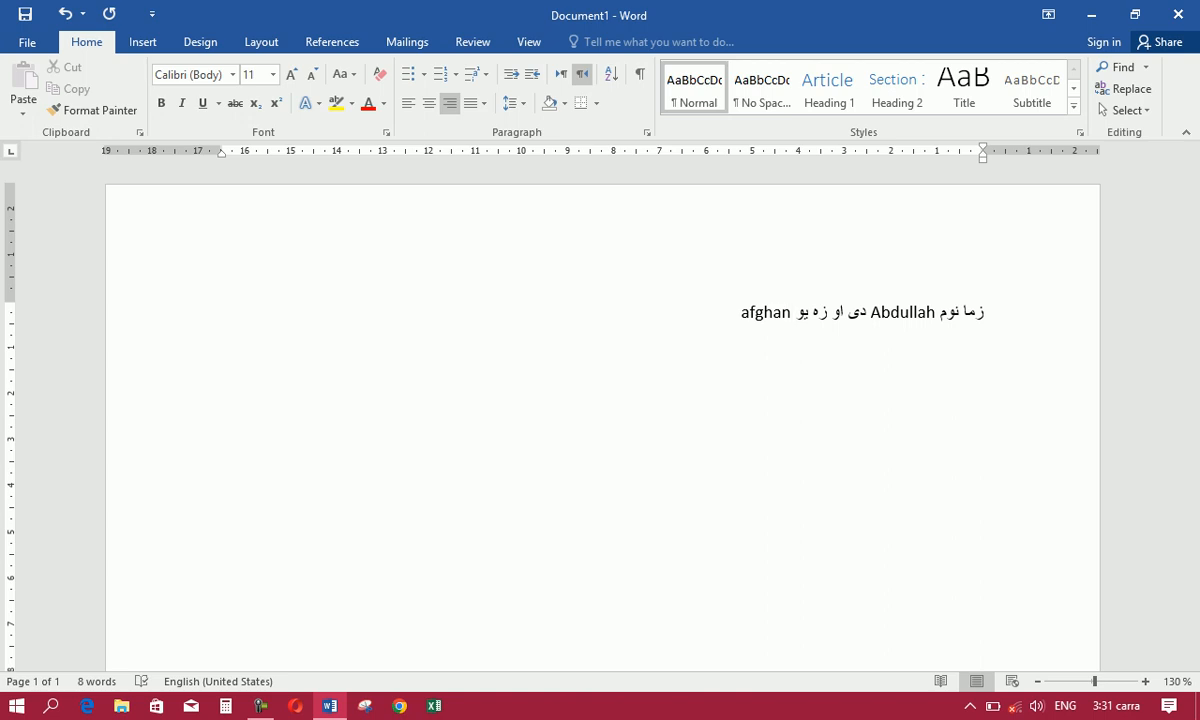
left_click(573, 359)
key("alt+shift")
type("یم")
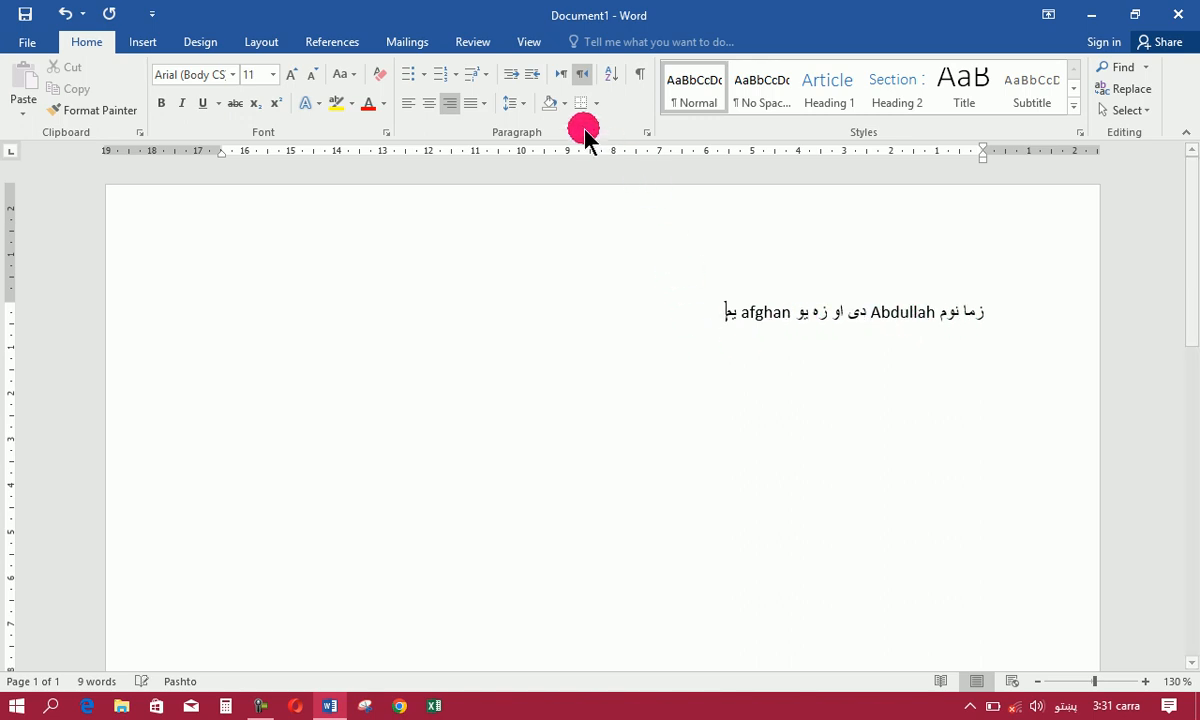
Step: Switch the sentence to left-to-right direction and back to right-to-left, and delete the sentence
left_click(562, 75)
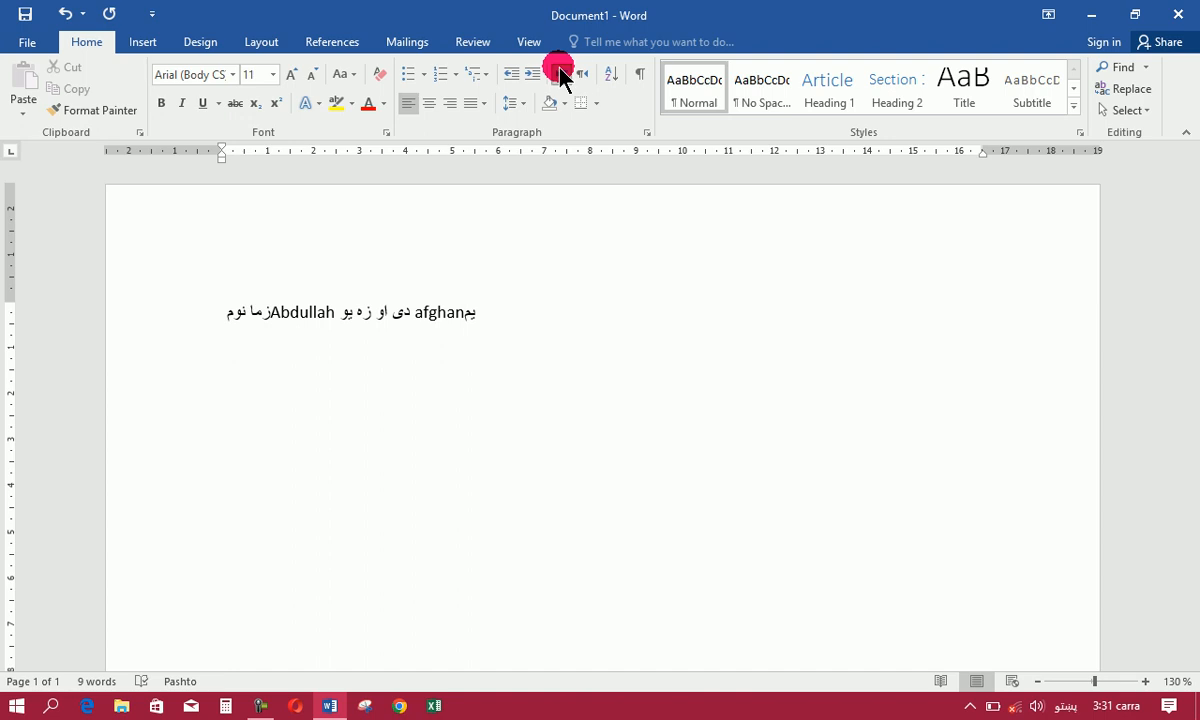
left_click(582, 76)
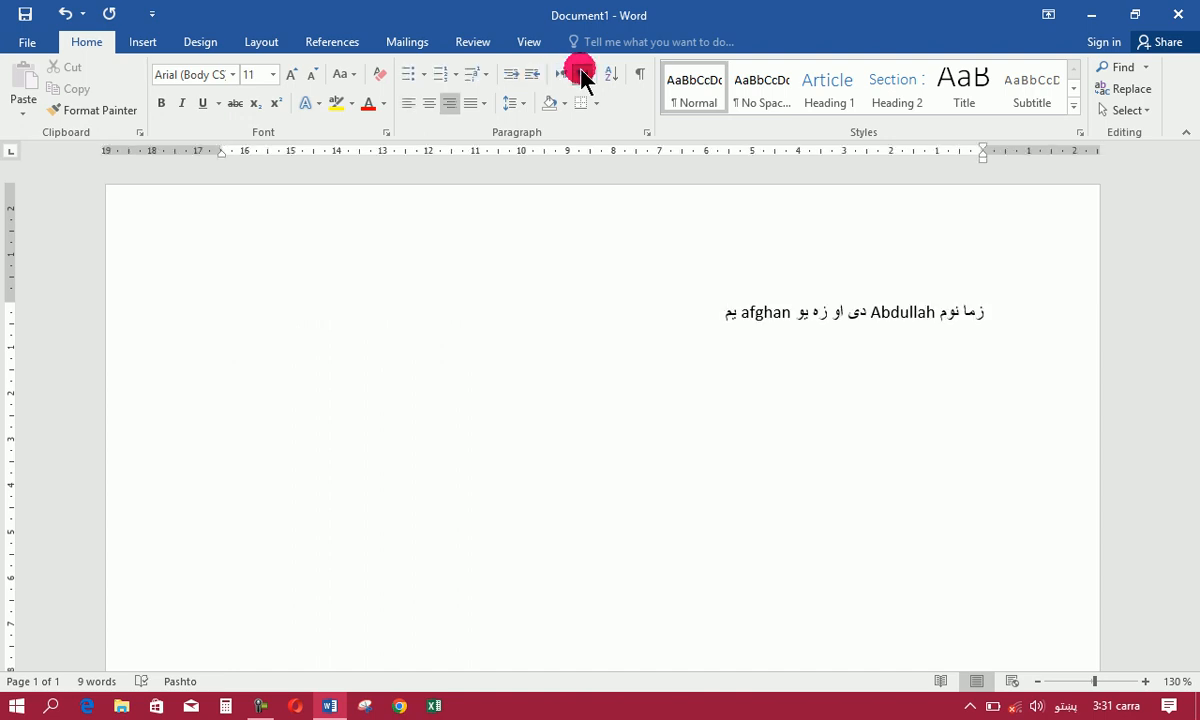
key("ctrl+a")
key("Delete")
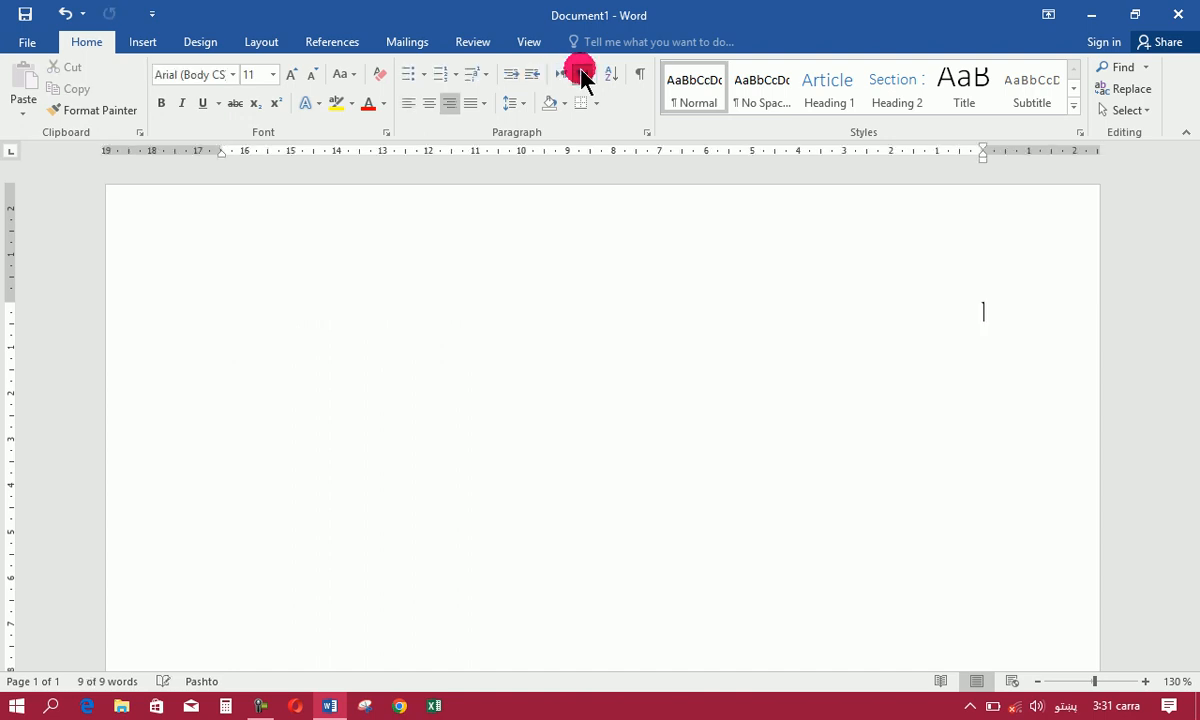
Step: Set the paragraph to left-to-right direction and enter three first names in Pashto script, one per line
left_click(565, 76)
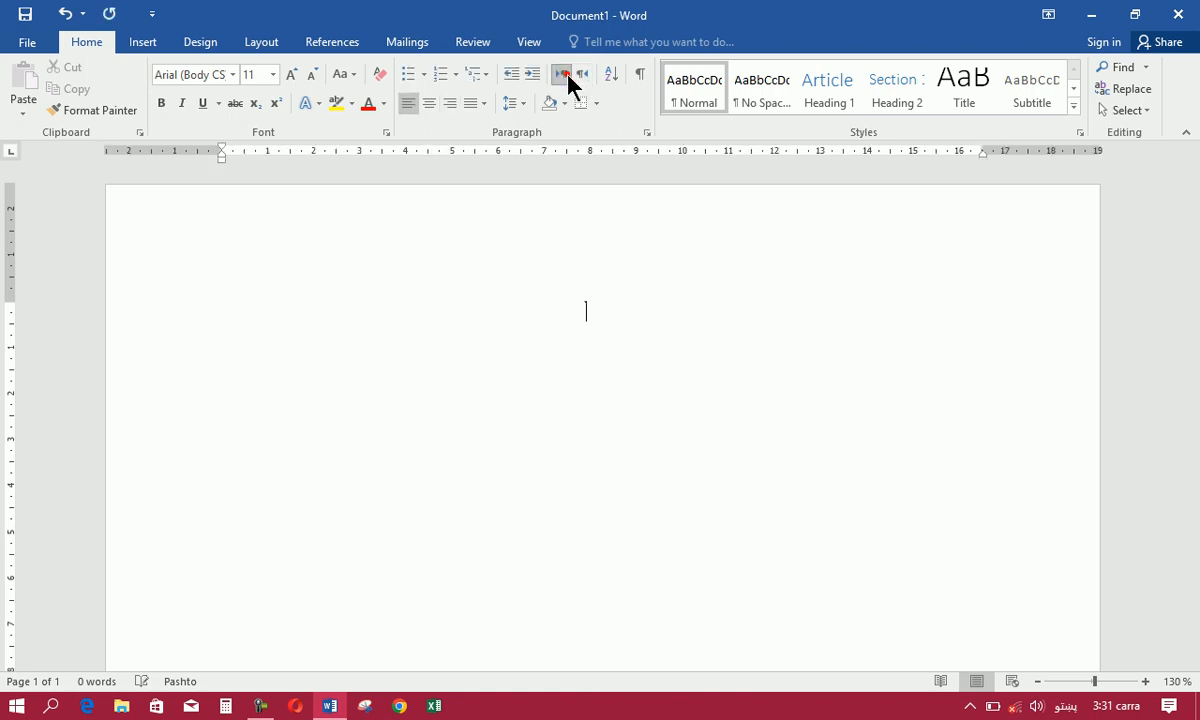
left_click(578, 280)
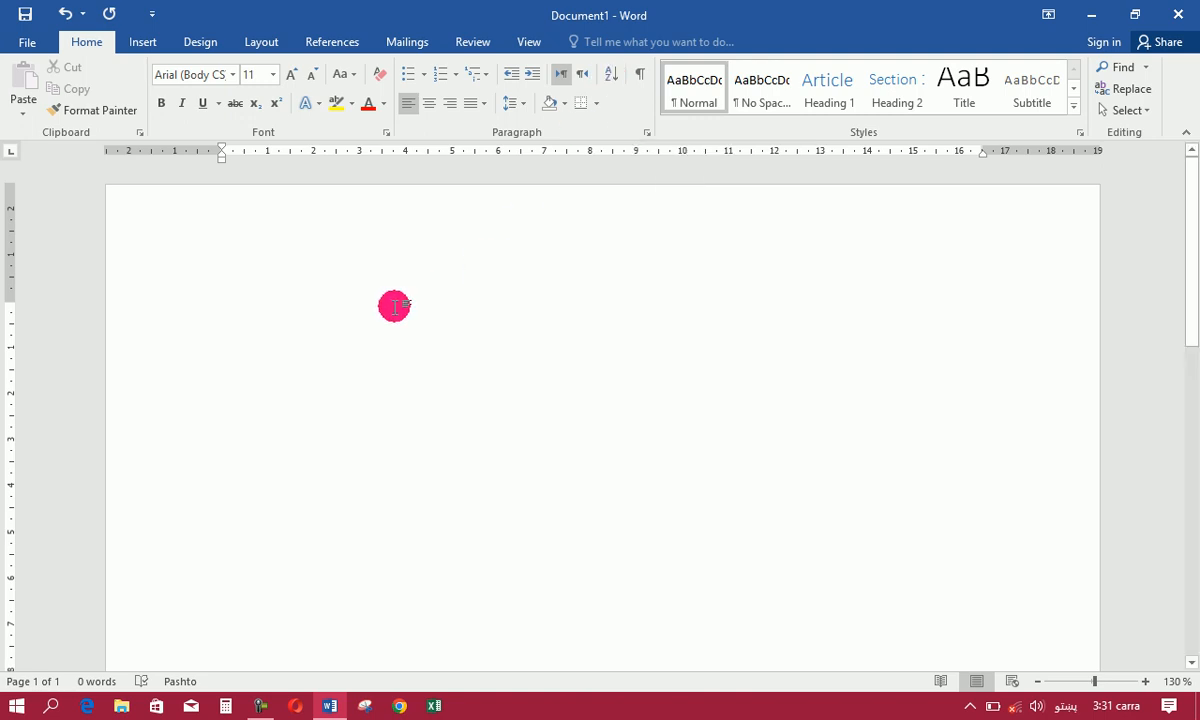
type("عبدالله")
key("Return")
type("محمد")
key("Return")
type("ياسين")
key("Return")
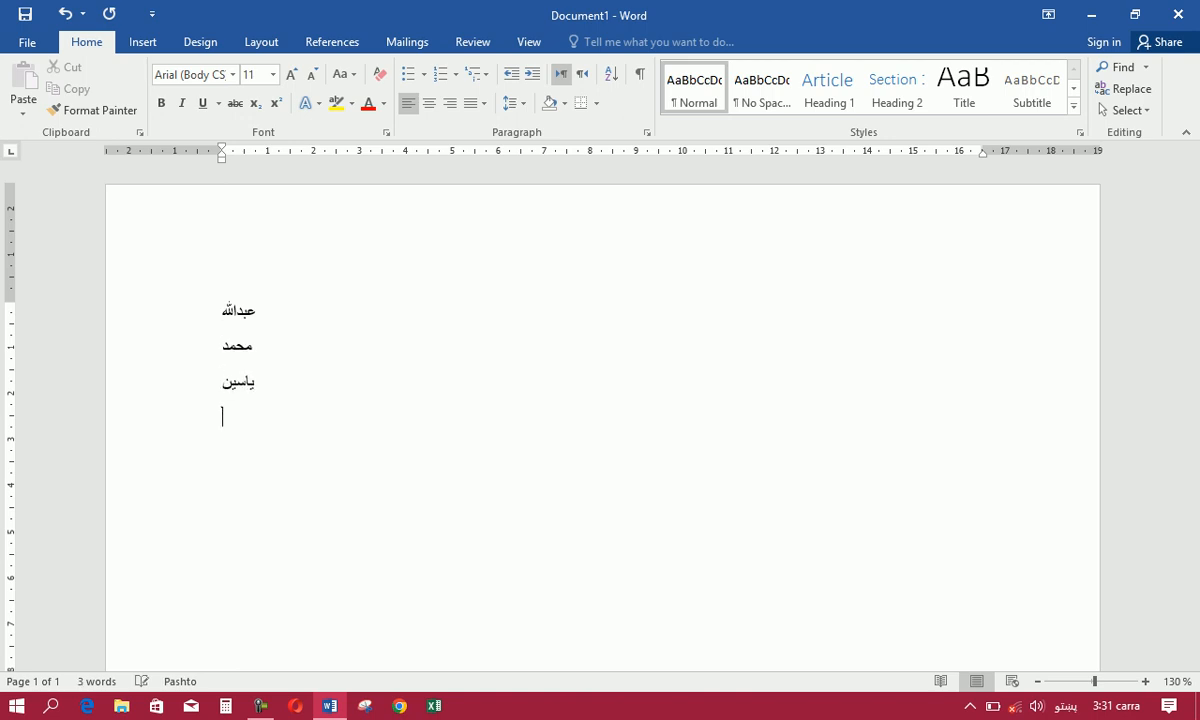
Step: Add four more first names in Pashto script to the list, each on its own line
type("امان الله")
type("احمد")
key("Return")
type("بسم الله")
key("Return")
type("ثاق")
type("ب")
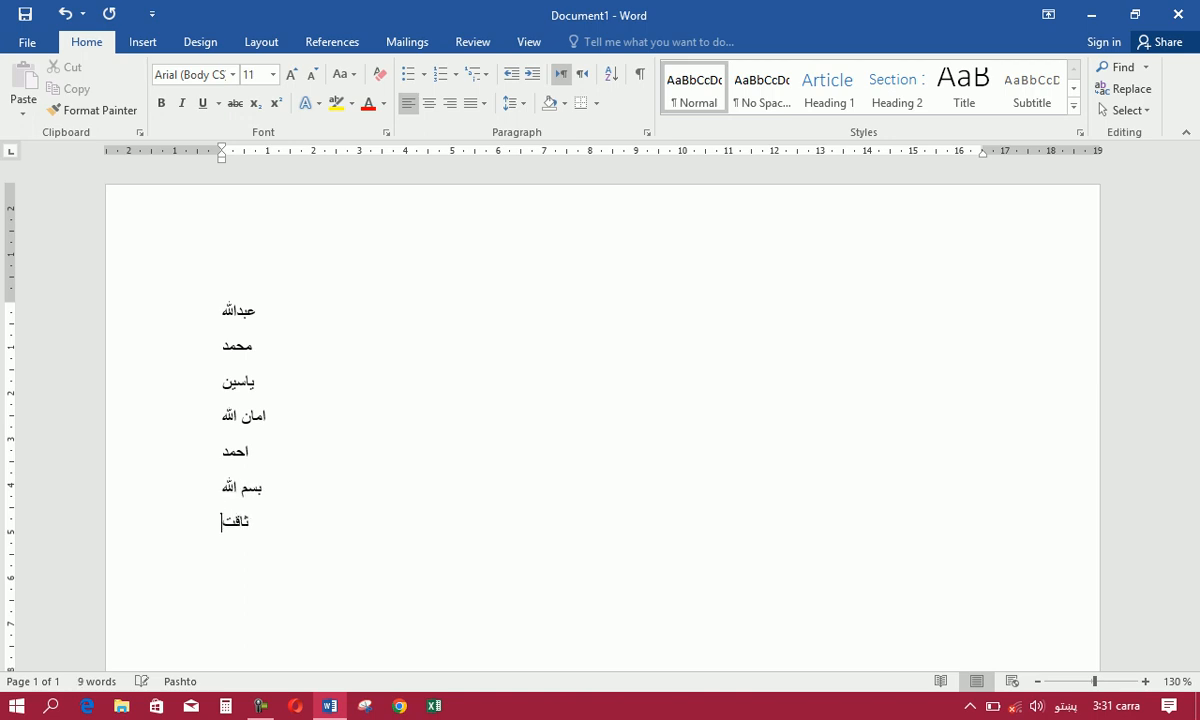
Step: Extend the list with "داکتر" and three further first names in Pashto script, each on its own line
key("Return")
type("داکتر")
key("Return")
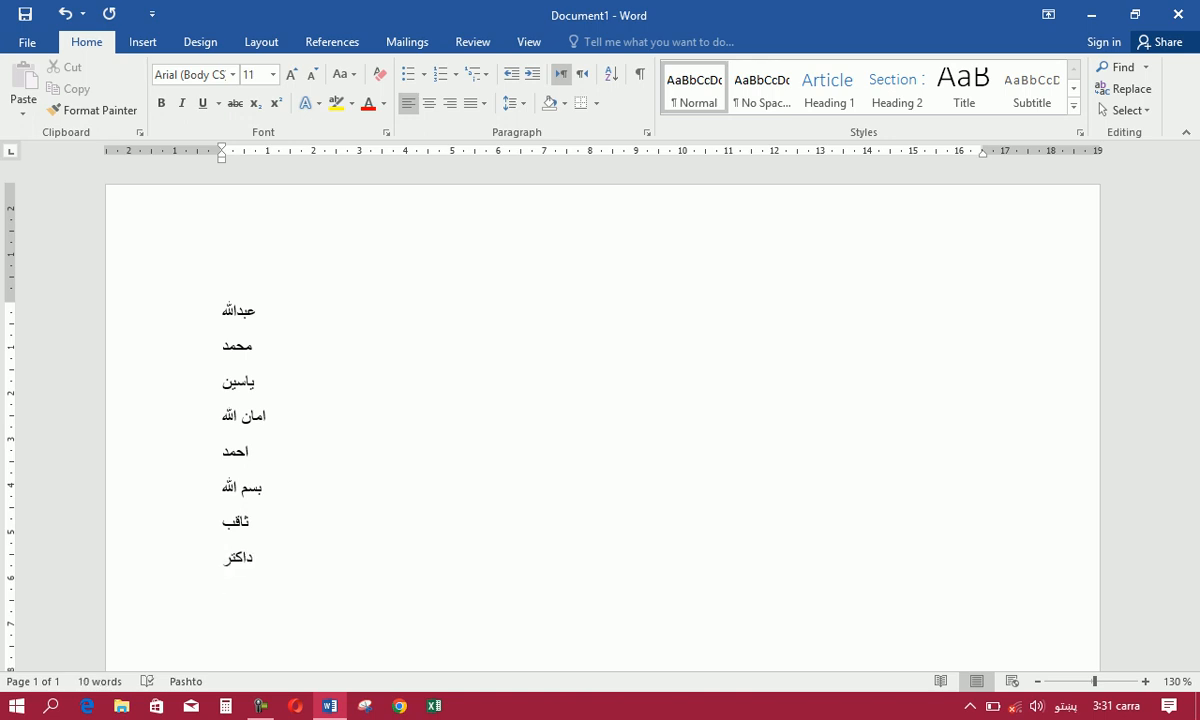
type("نسیم")
key("Return")
type("واحید")
key("Return")
type("جاوید")
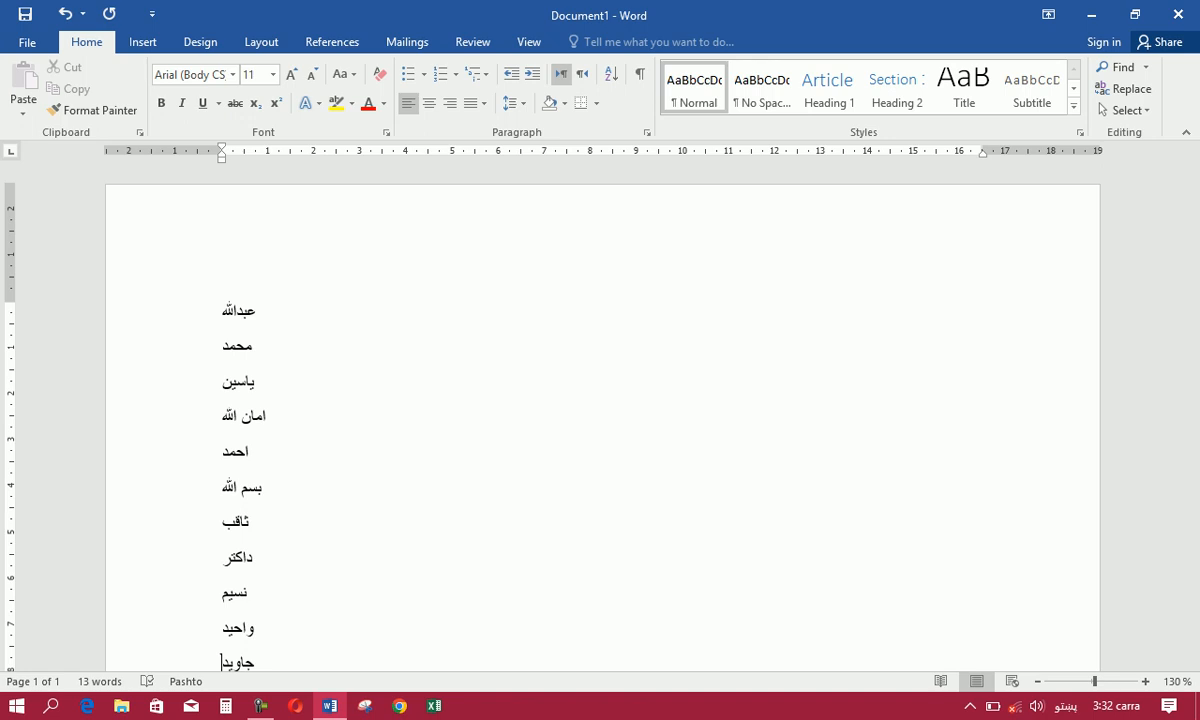
Step: Sort the whole list of names by paragraphs as text in ascending order
key("ctrl+a")
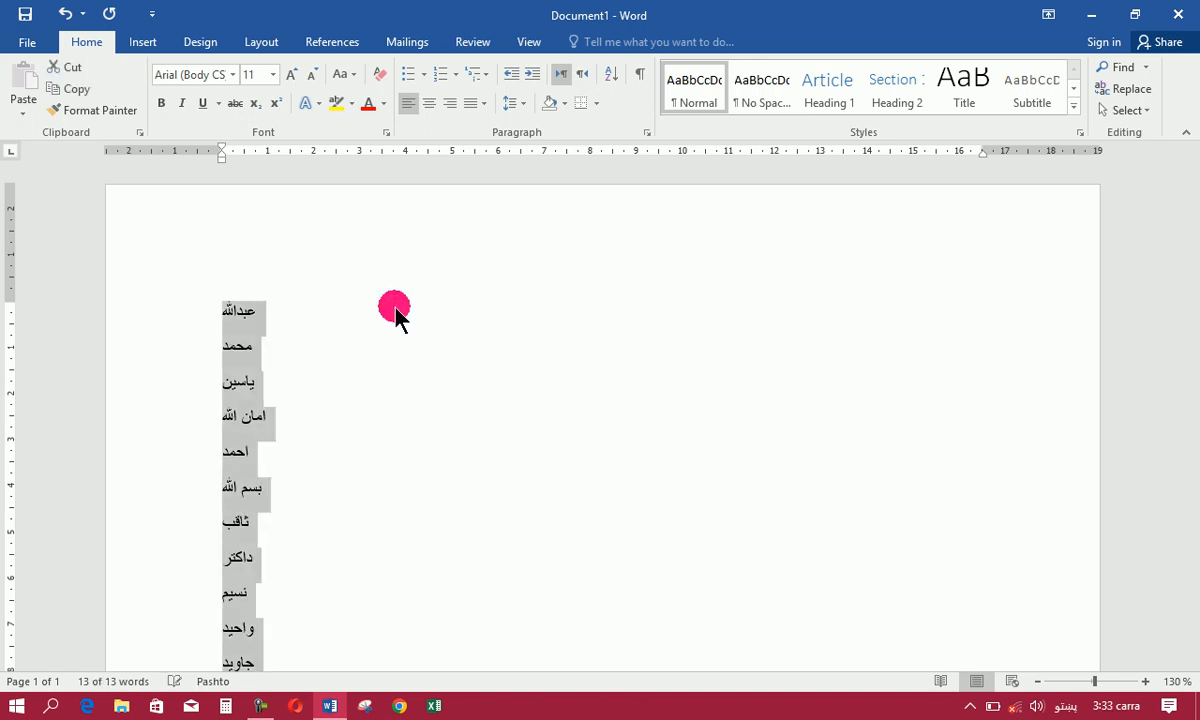
left_click(614, 77)
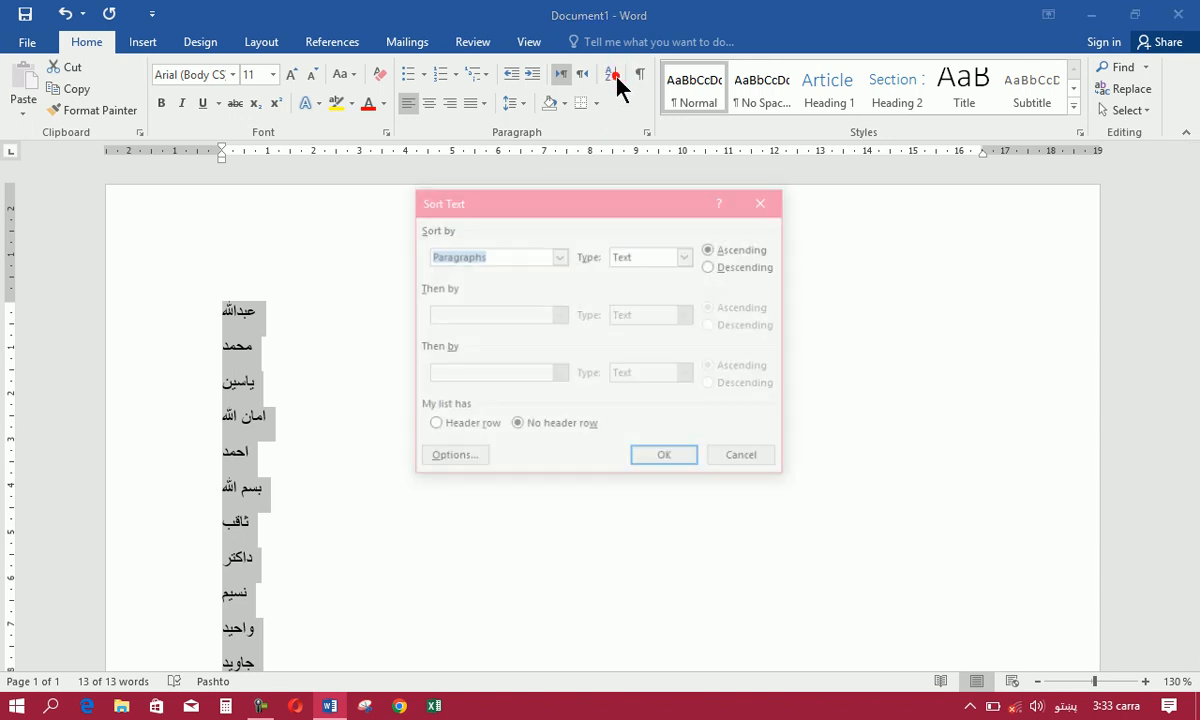
left_click(738, 248)
left_click(740, 267)
left_click(738, 250)
left_click(666, 458)
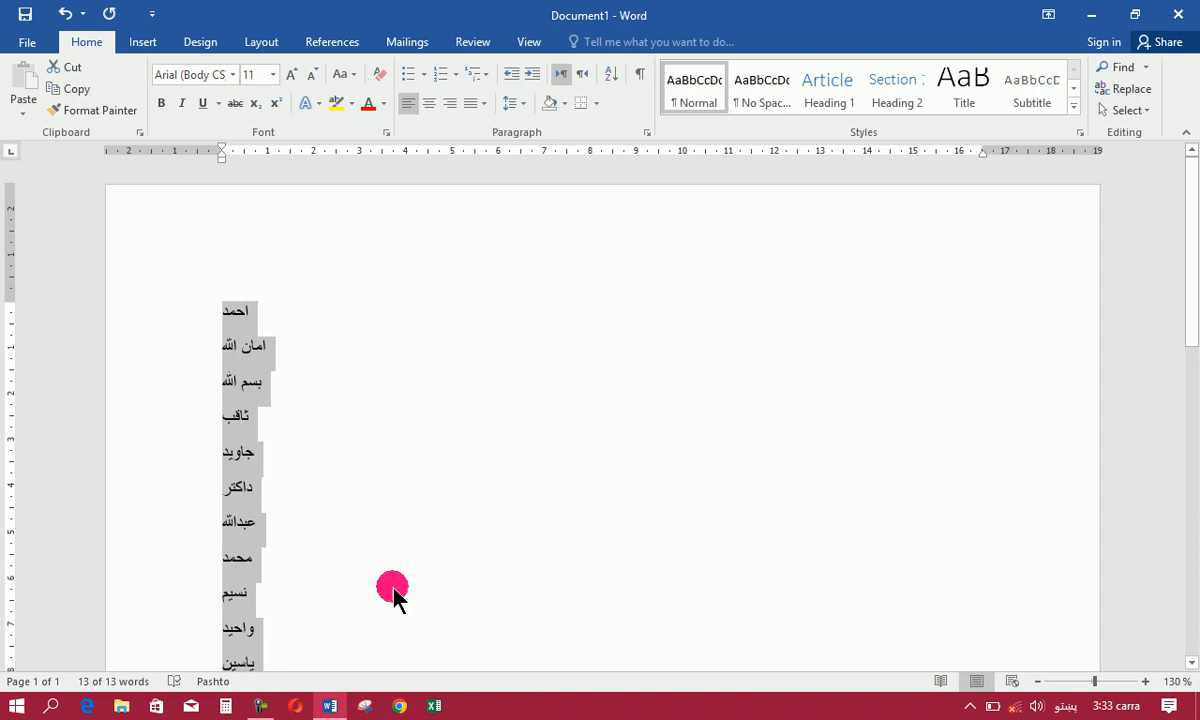
Step: Sort the whole list of names by paragraphs as text in descending order and recheck the sort settings
left_click(610, 76)
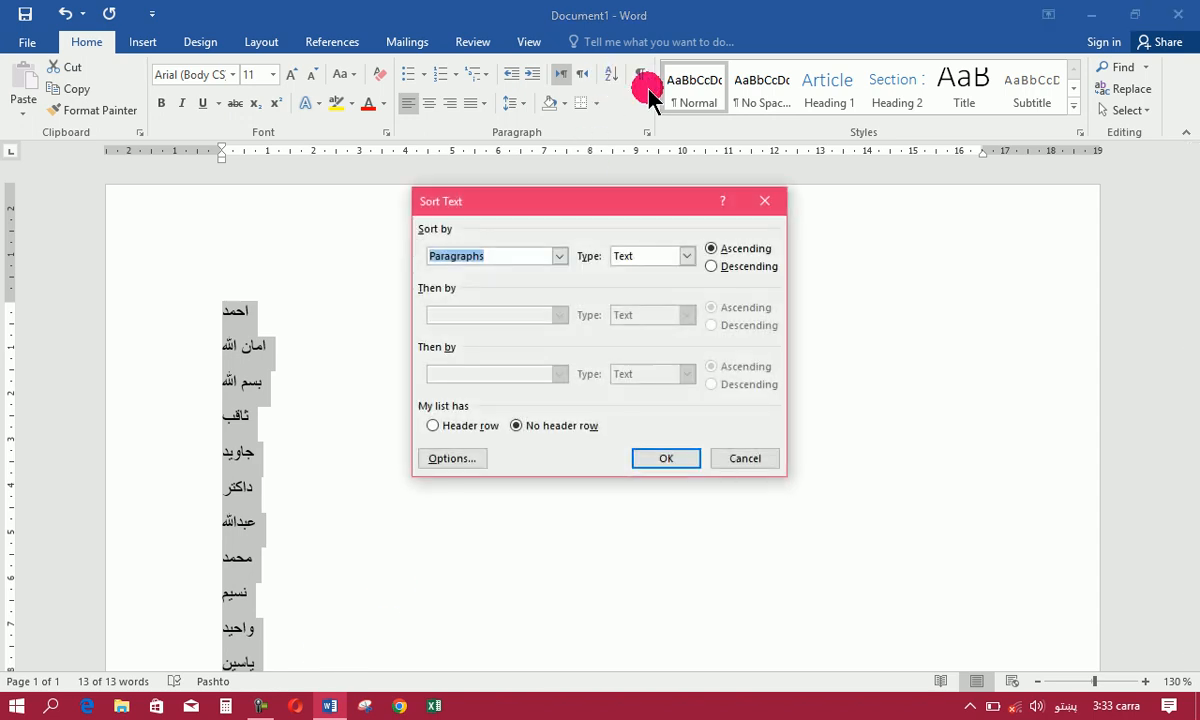
left_click(730, 266)
left_click(665, 457)
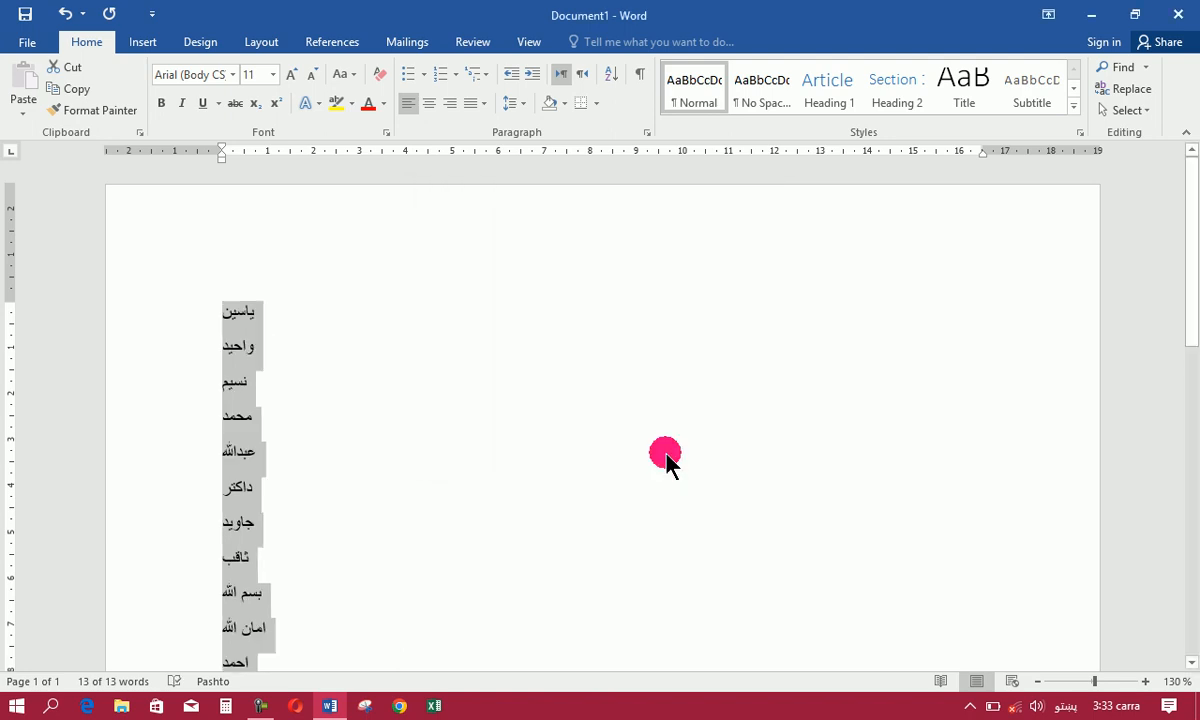
left_click(611, 76)
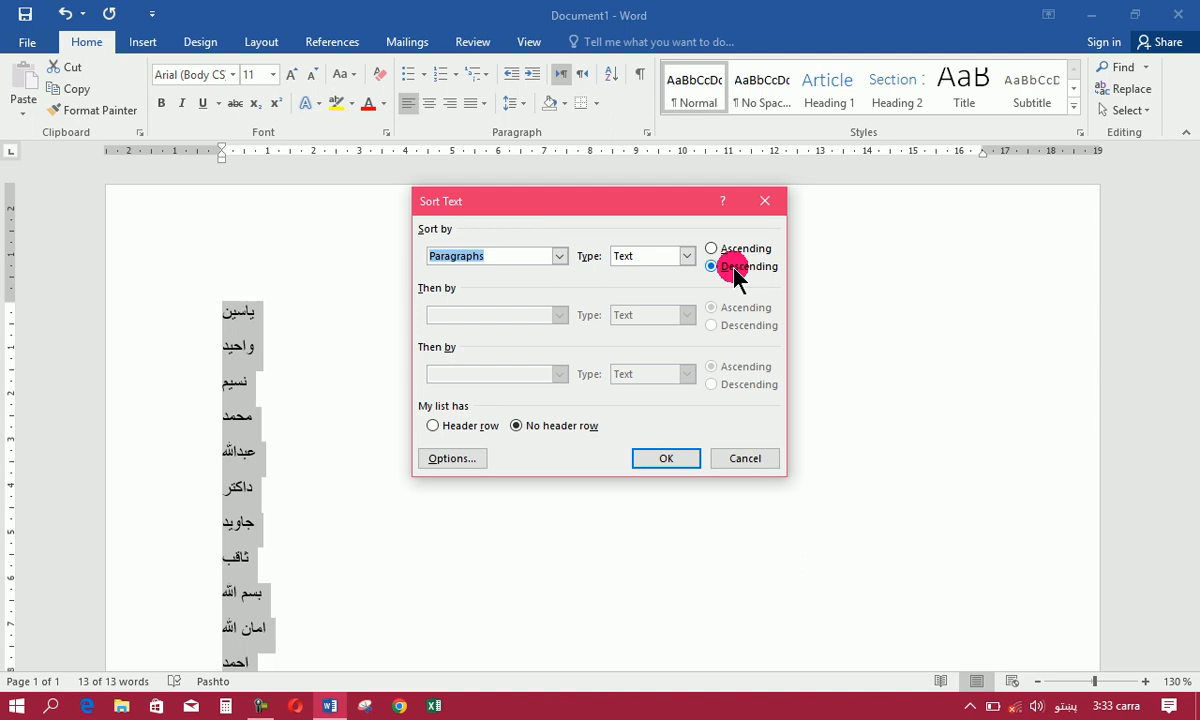
left_click(770, 205)
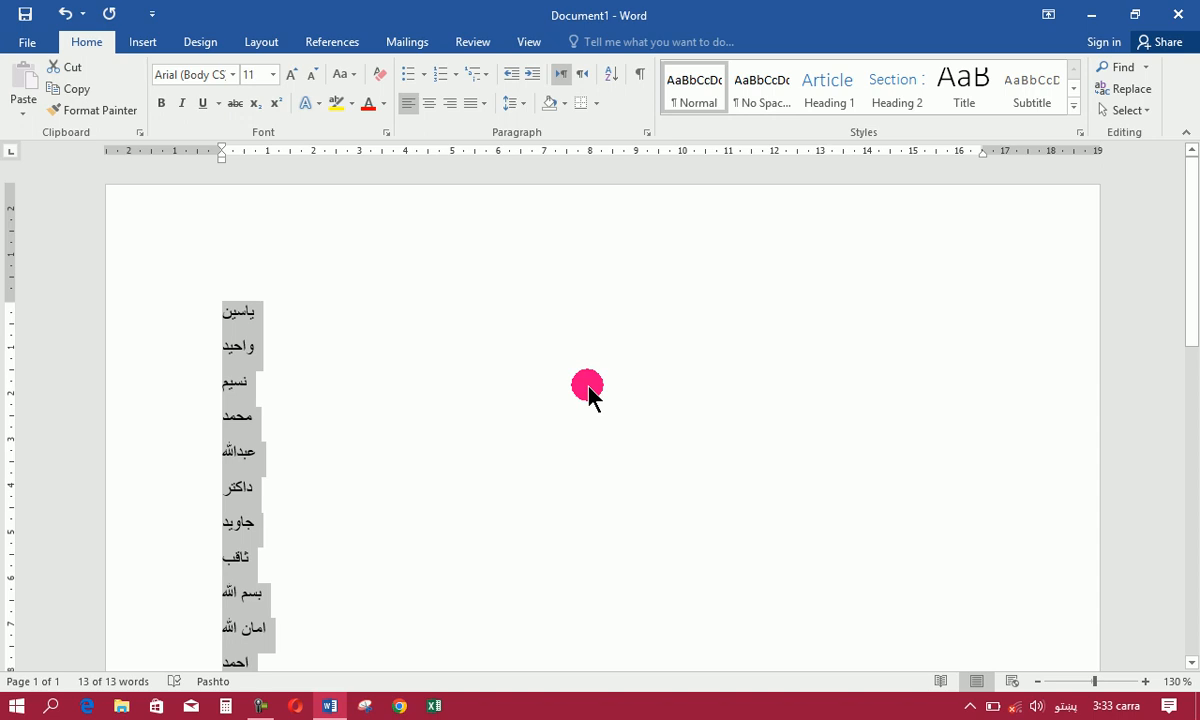
Step: Delete the whole list of names, switch the input language to English and generate sample paragraphs with "=rand()"
left_click(262, 706)
left_click(262, 706)
key("Delete")
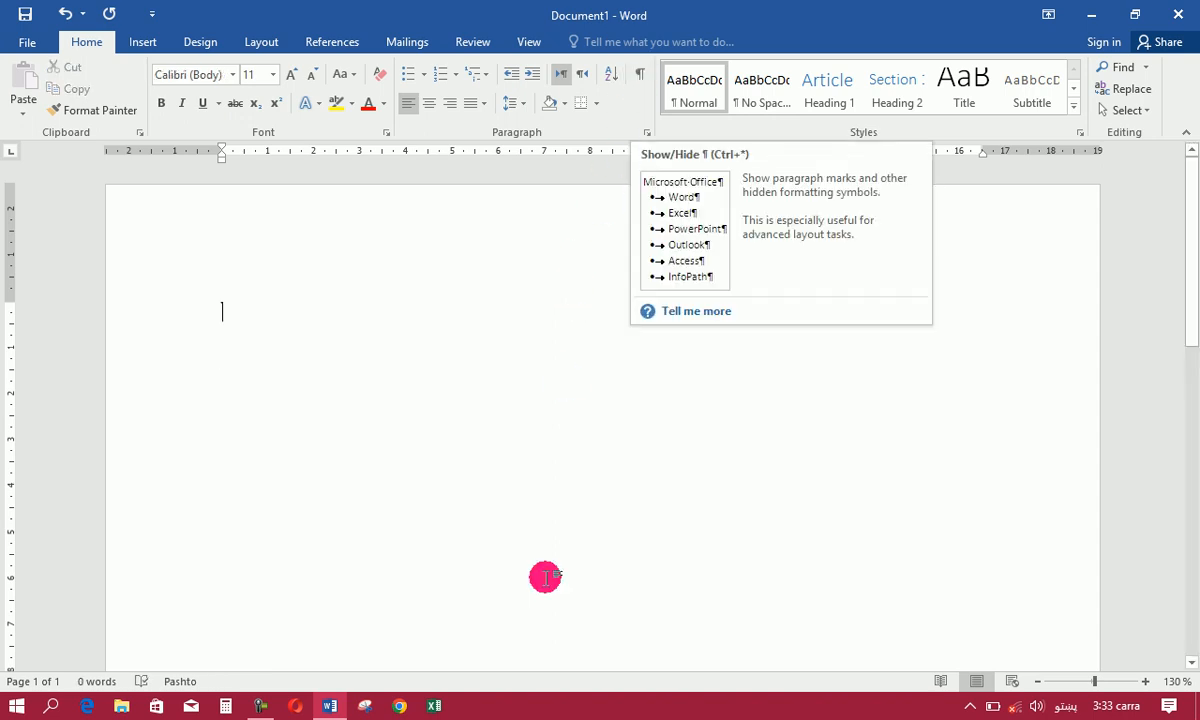
key("alt+shift")
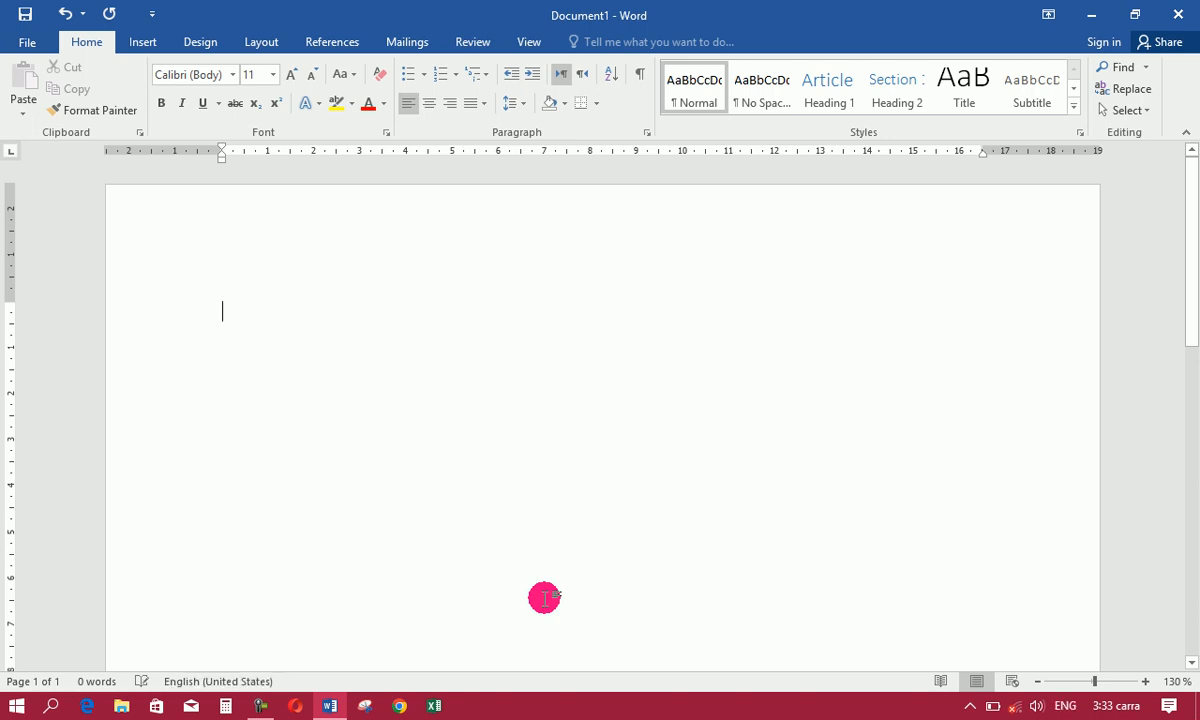
type("=rand()")
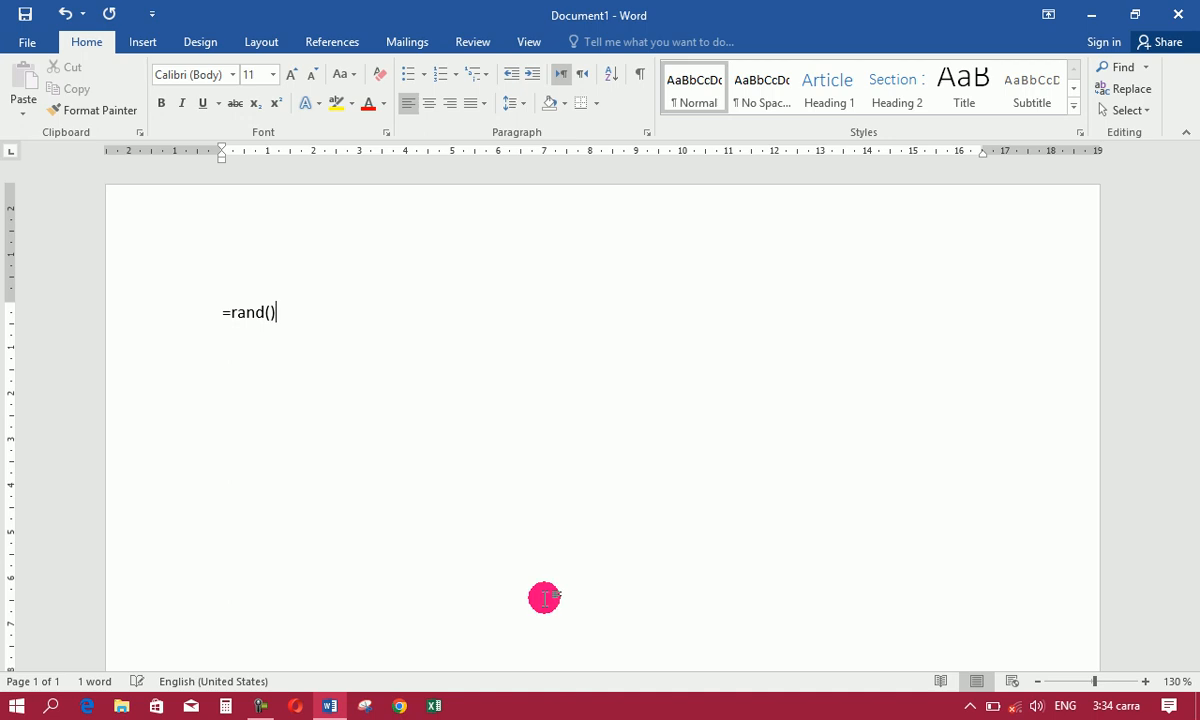
key("Return")
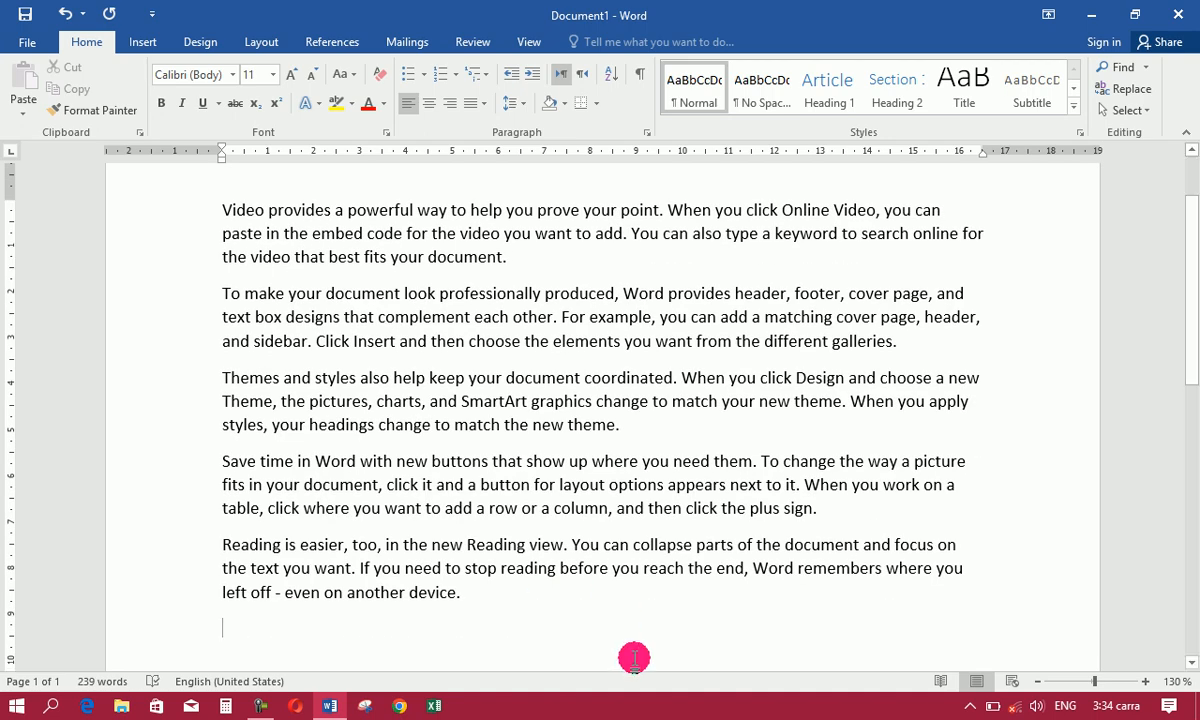
Step: Select all the sample text and toggle the paragraph marks and hidden formatting symbols repeatedly, leaving them shown
key("ctrl+a")
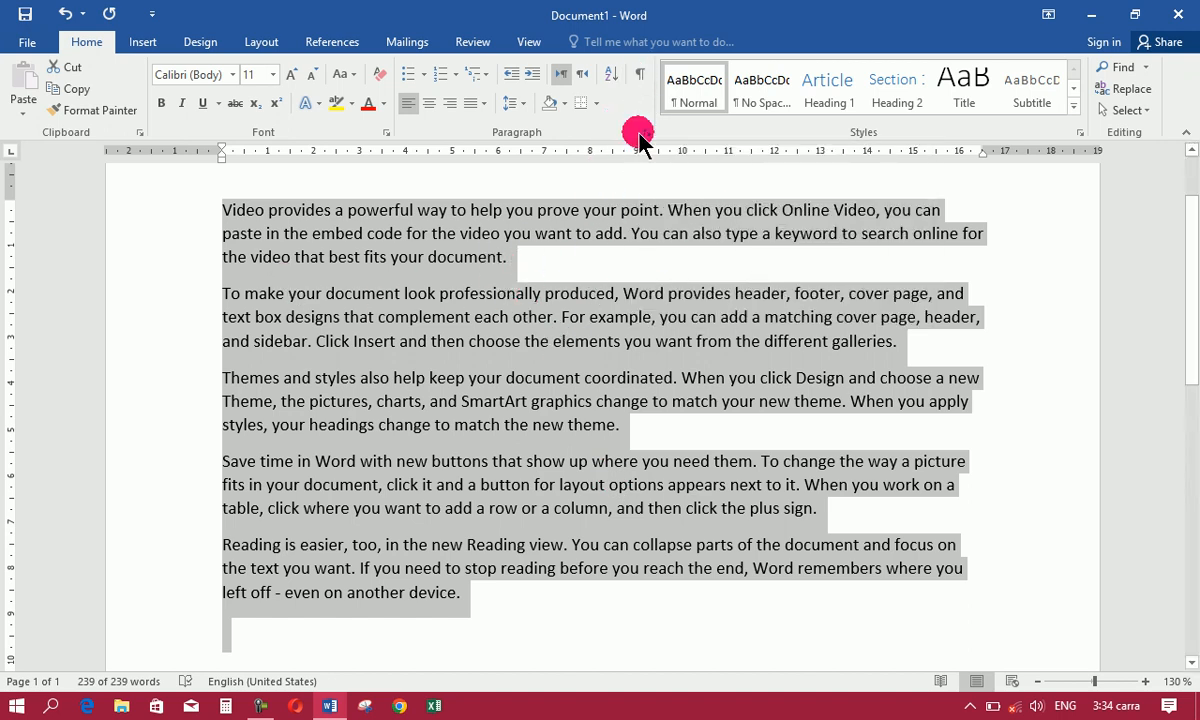
left_click(641, 78)
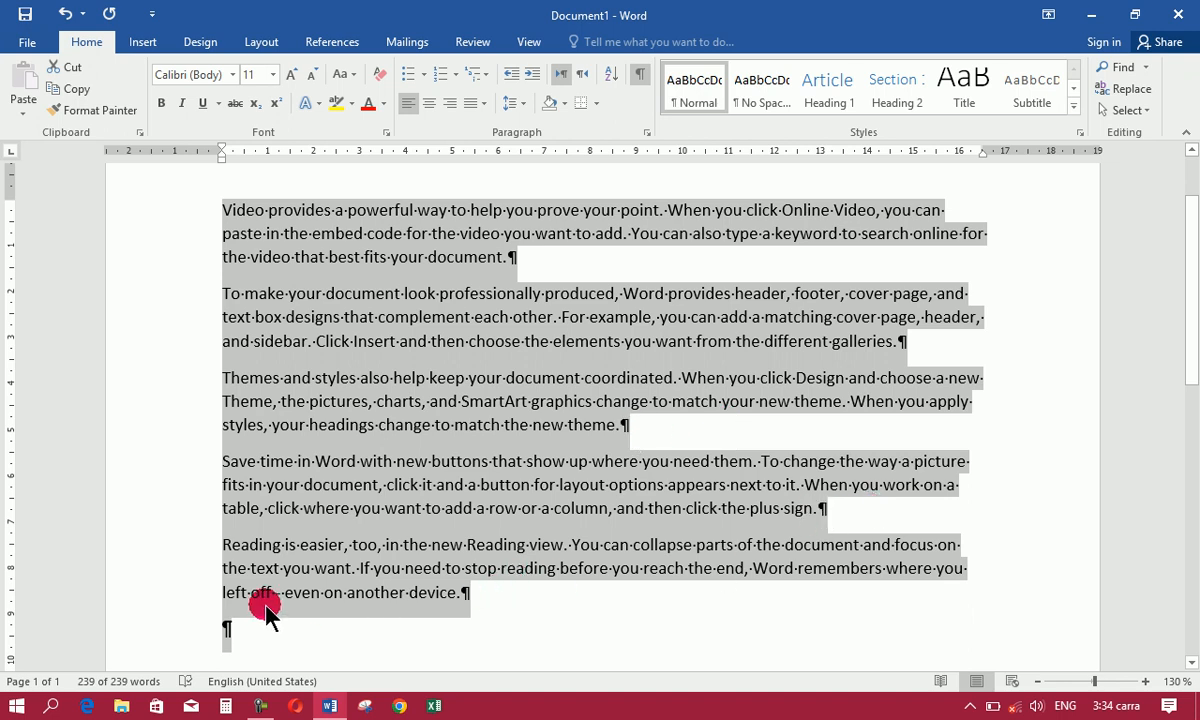
left_click(640, 78)
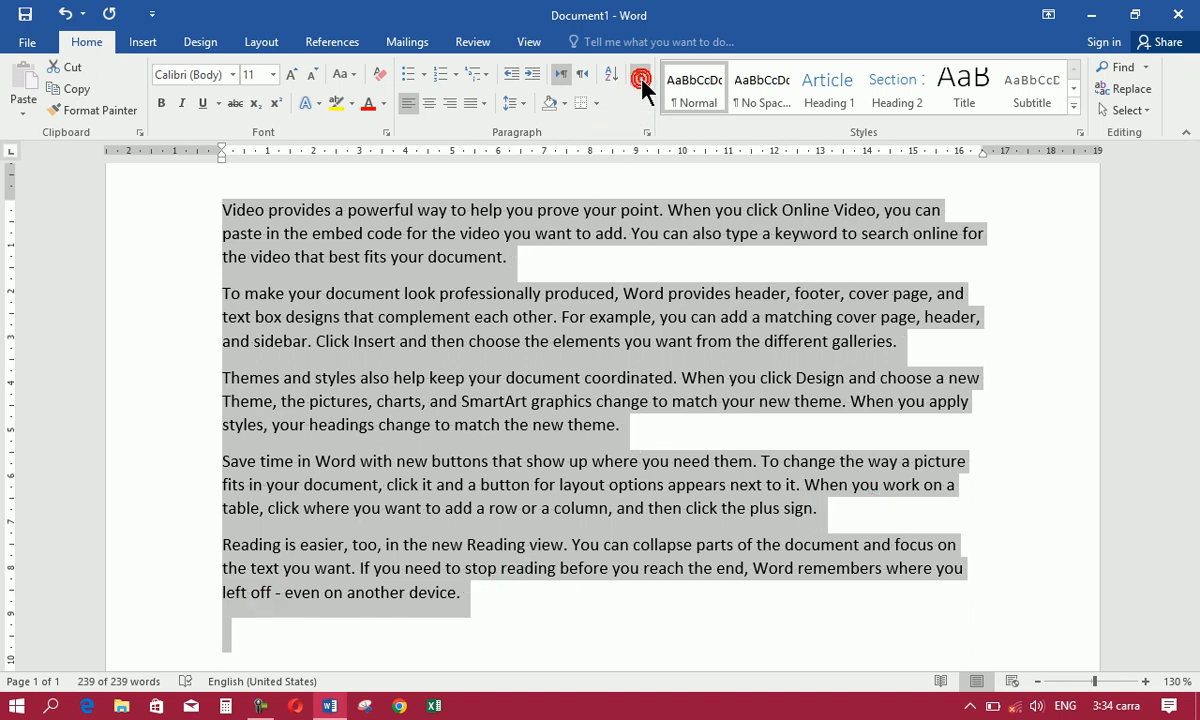
left_click(640, 78)
left_click(640, 78)
left_click(640, 78)
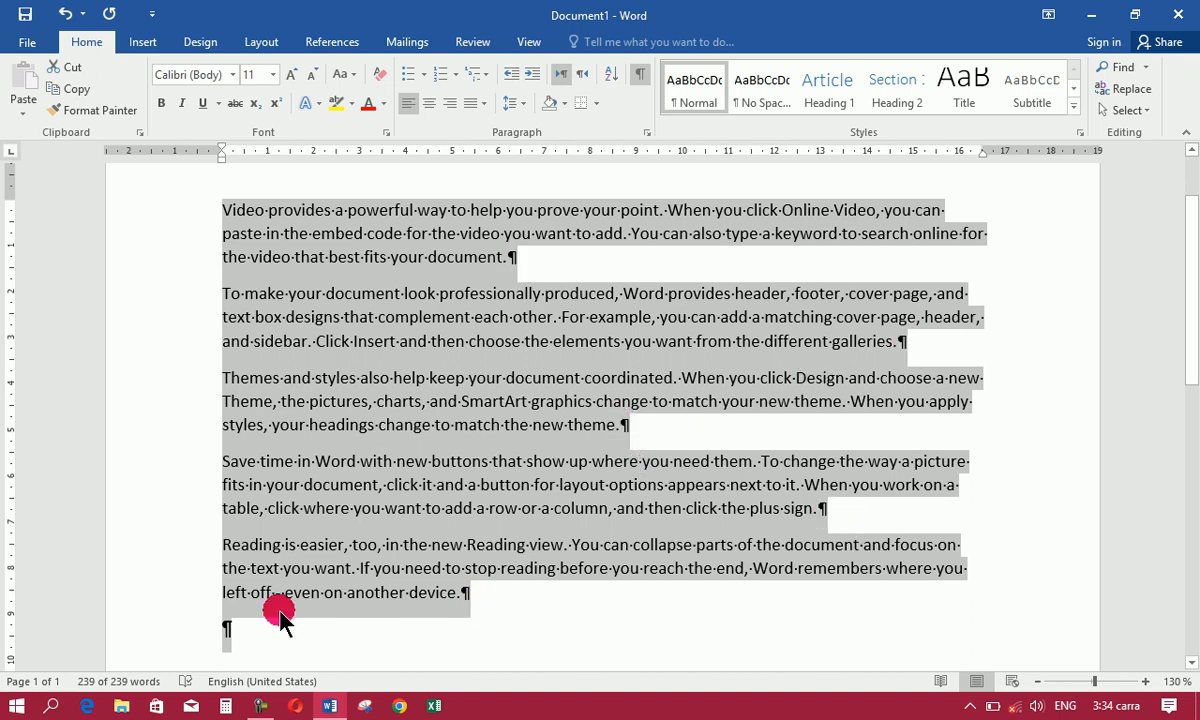
Step: Add two lines of random filler letters below the last sample paragraph and hide the formatting marks
left_click(218, 645)
type("j")
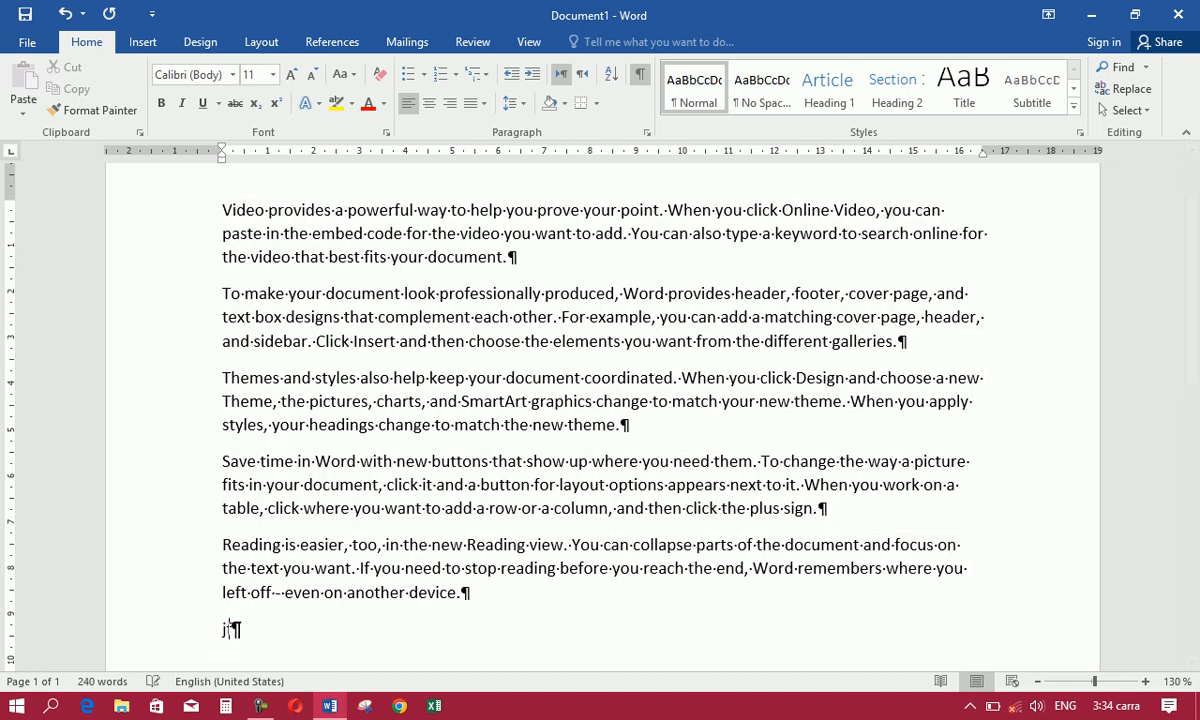
type("fdskfjsdkfjsdkfjdskfj")
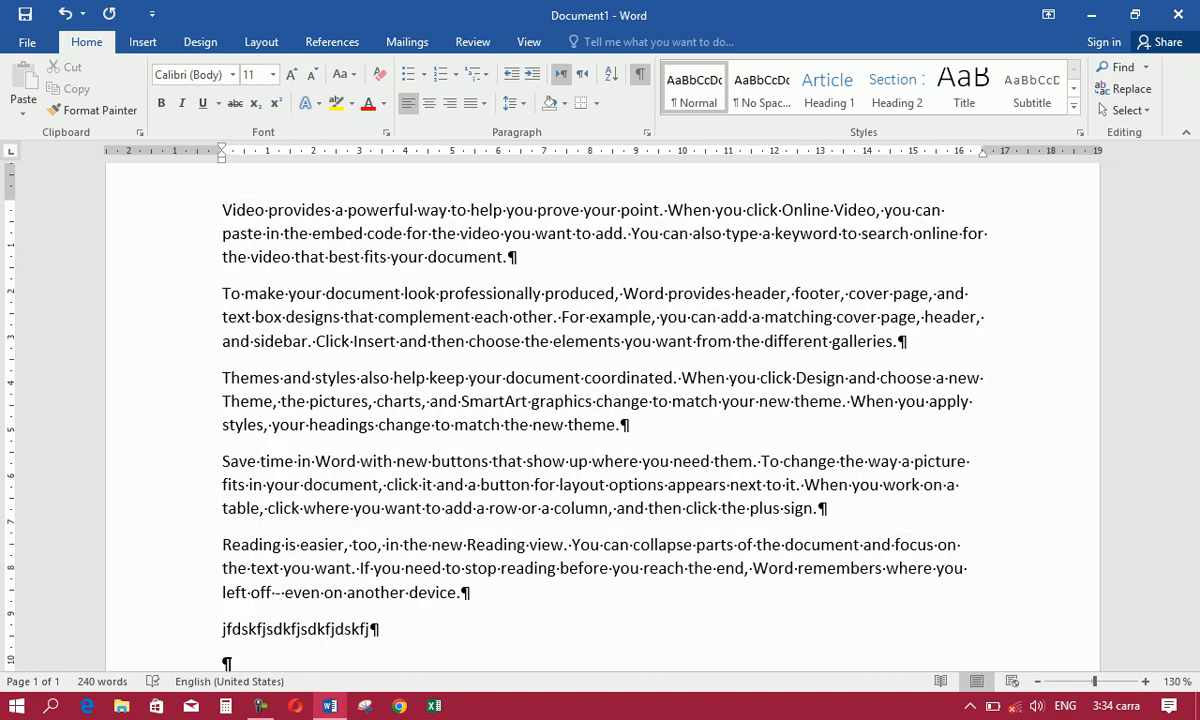
key("Return")
type("ksidkfsdifkdsifksdikdif")
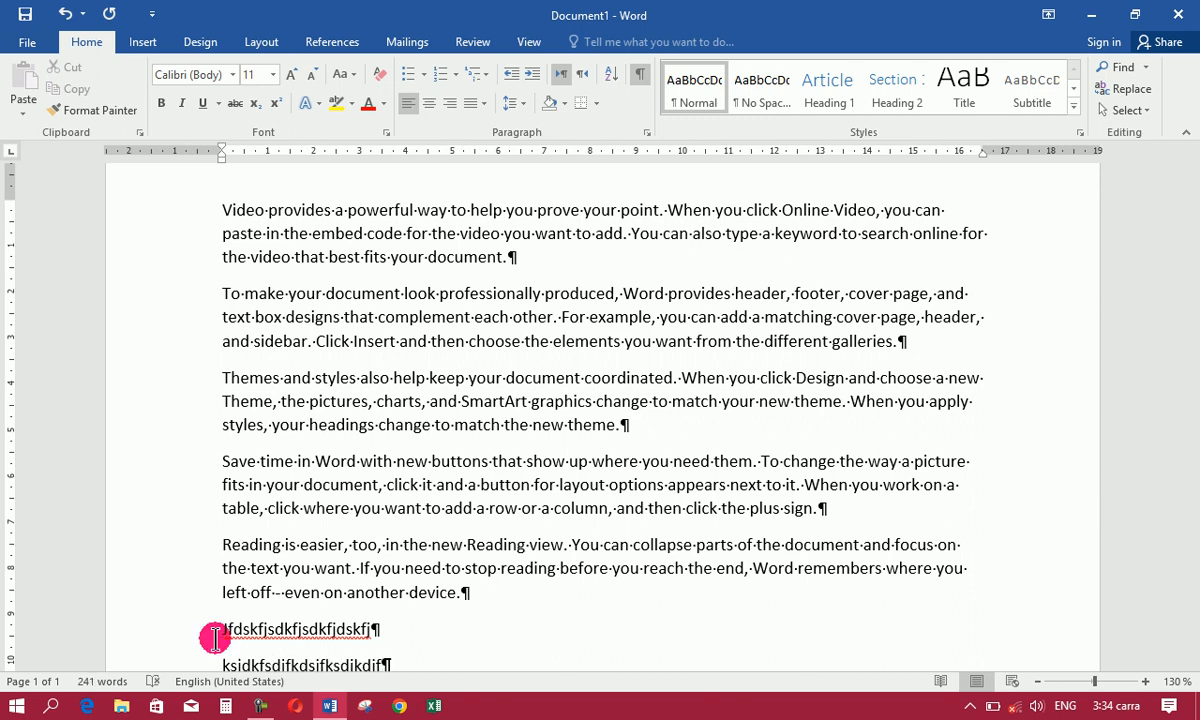
left_click(639, 77)
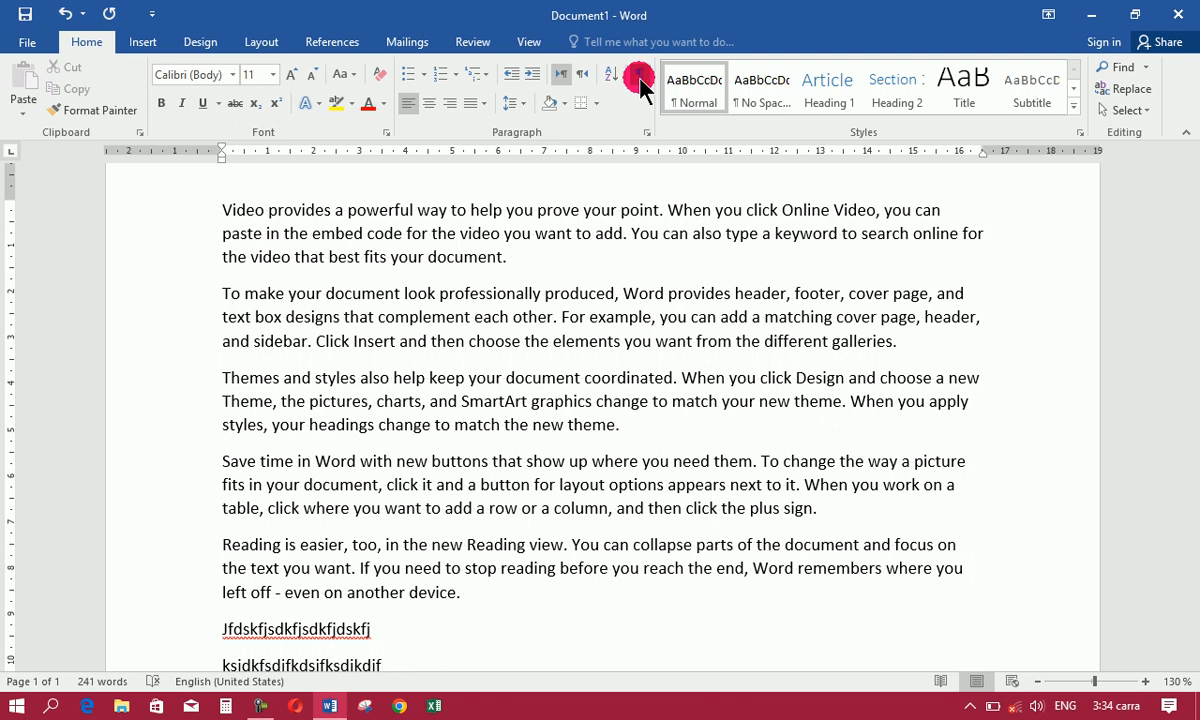
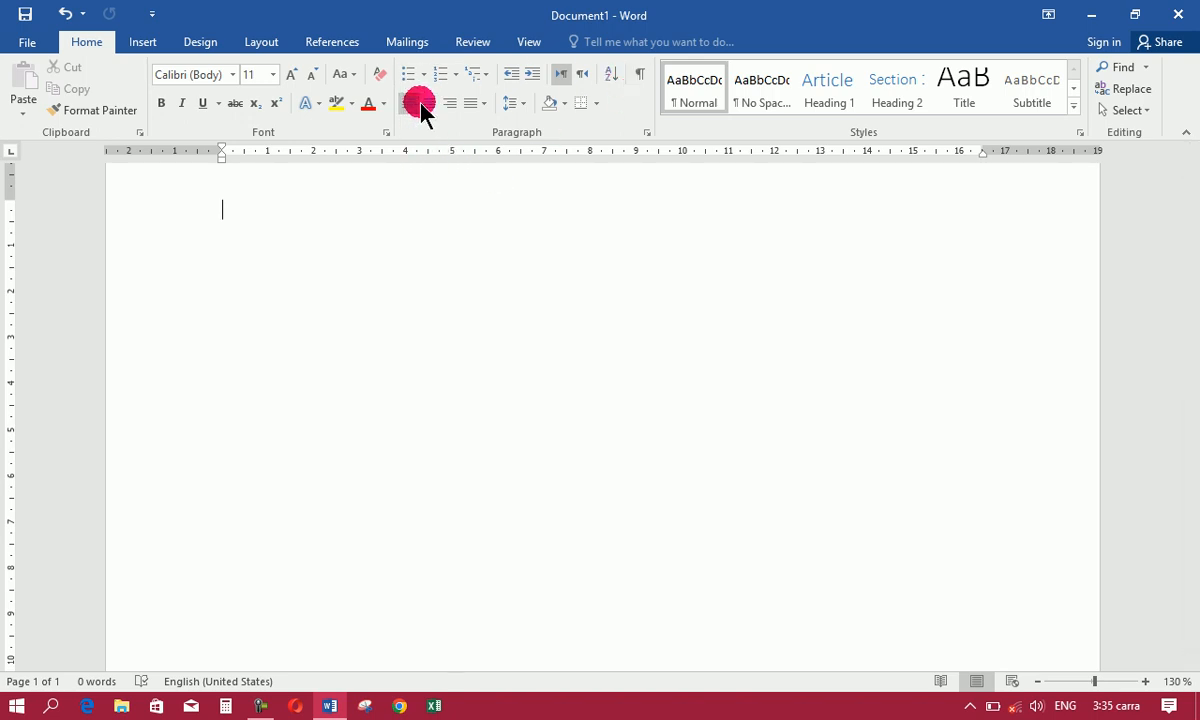
Step: Enter "My Book" in the empty document and try centre and right alignment on it, ending with left alignment
type("My")
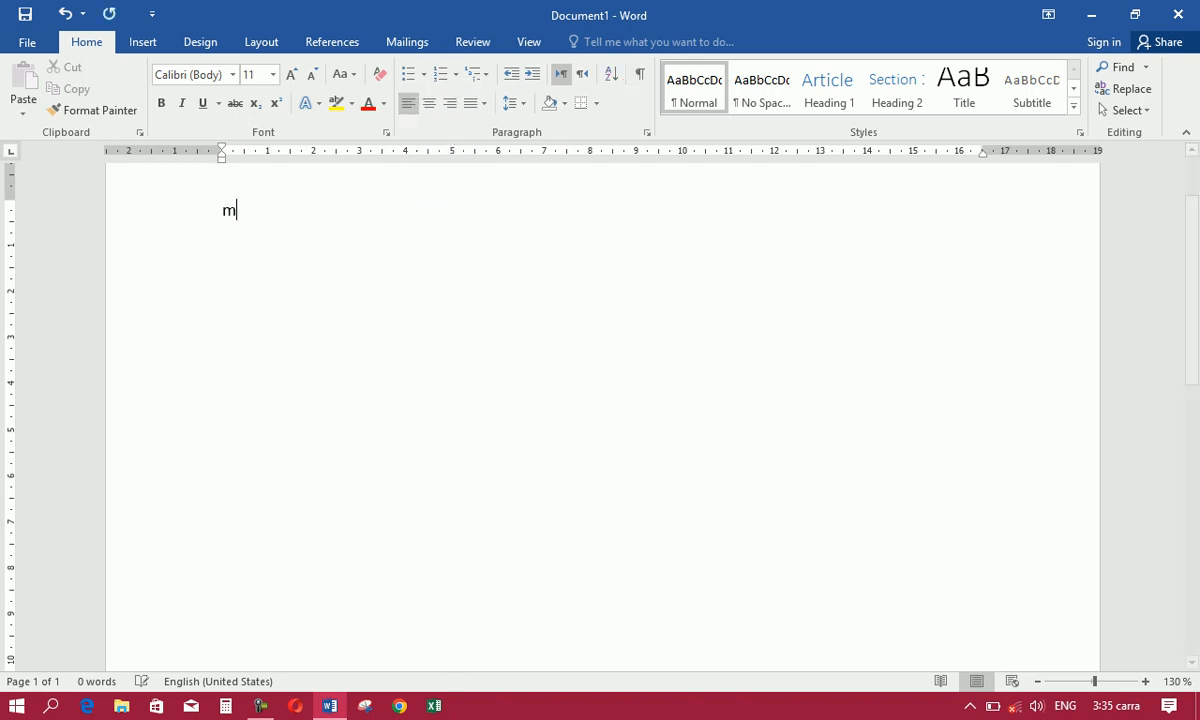
type("ook")
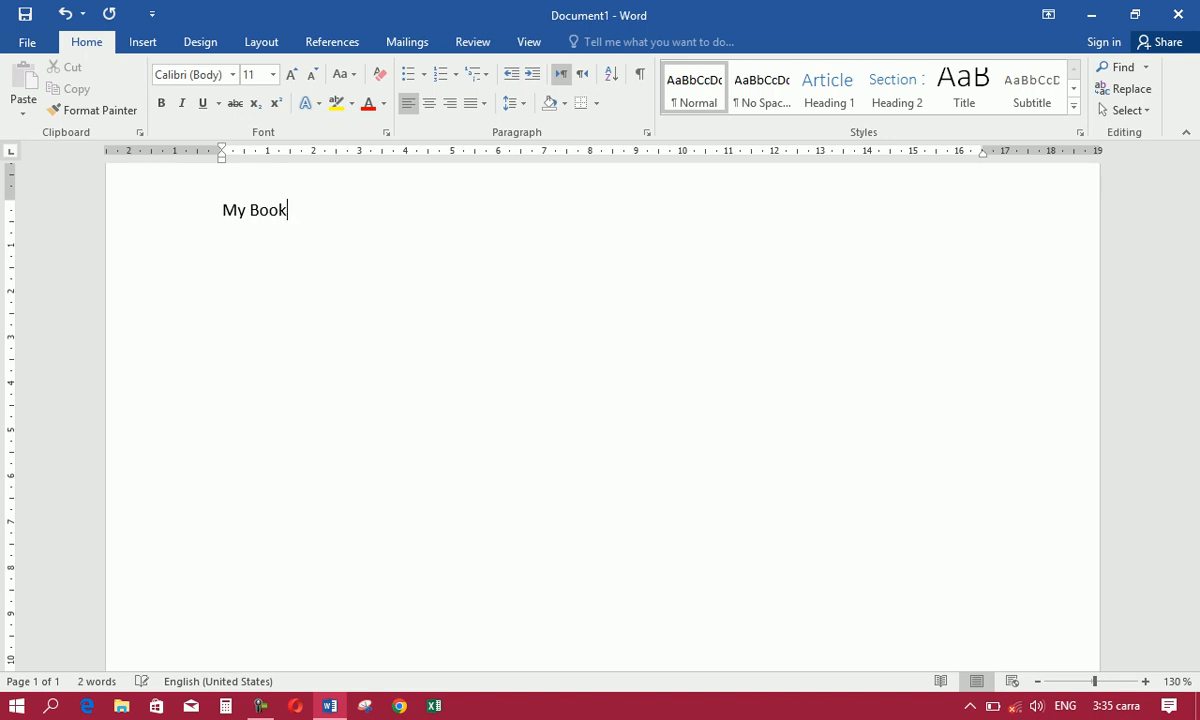
left_click(408, 105)
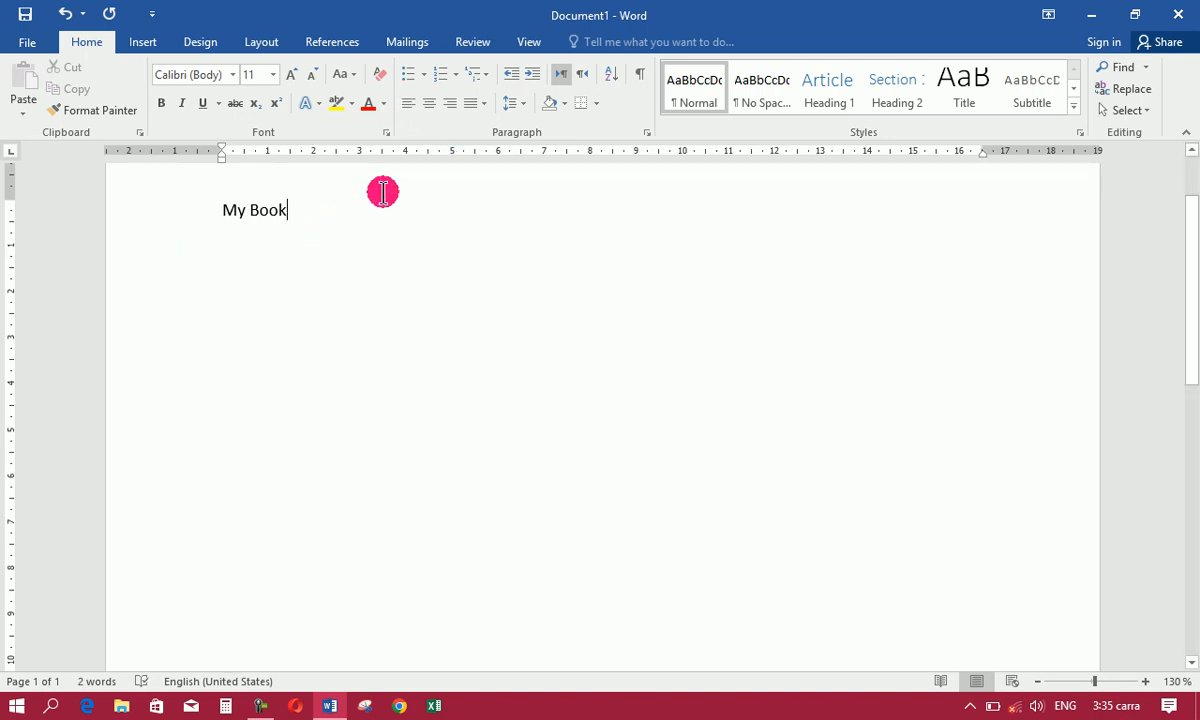
left_click(430, 104)
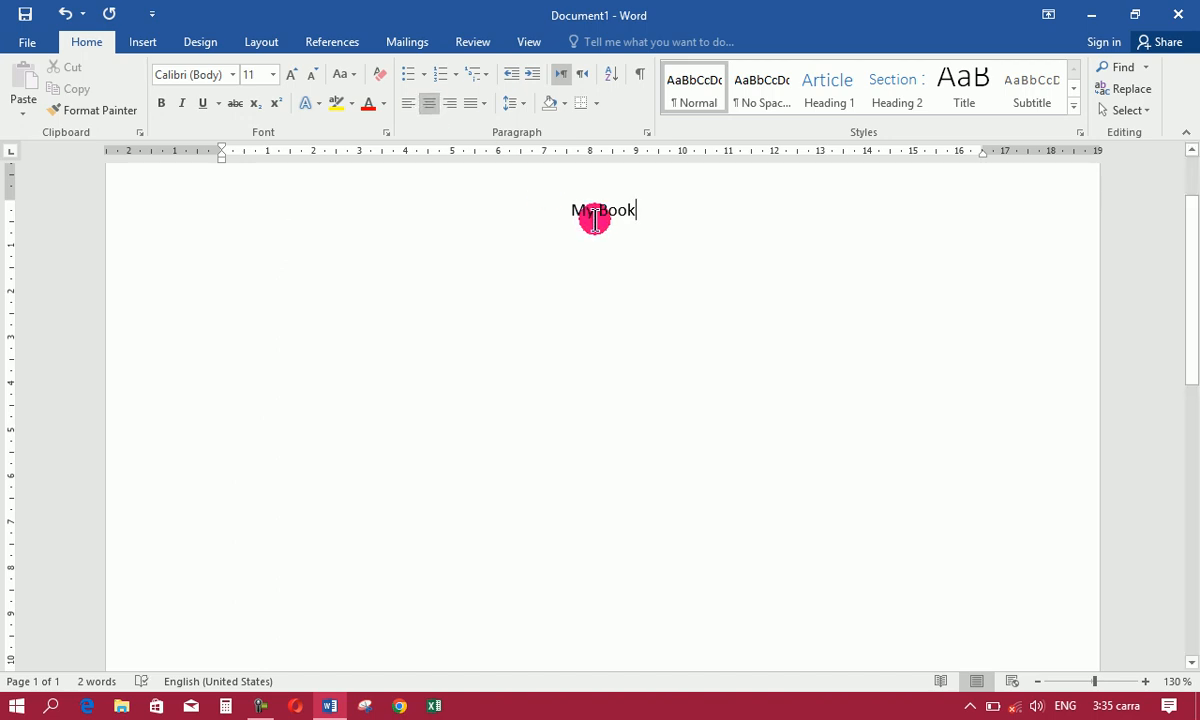
left_click(449, 104)
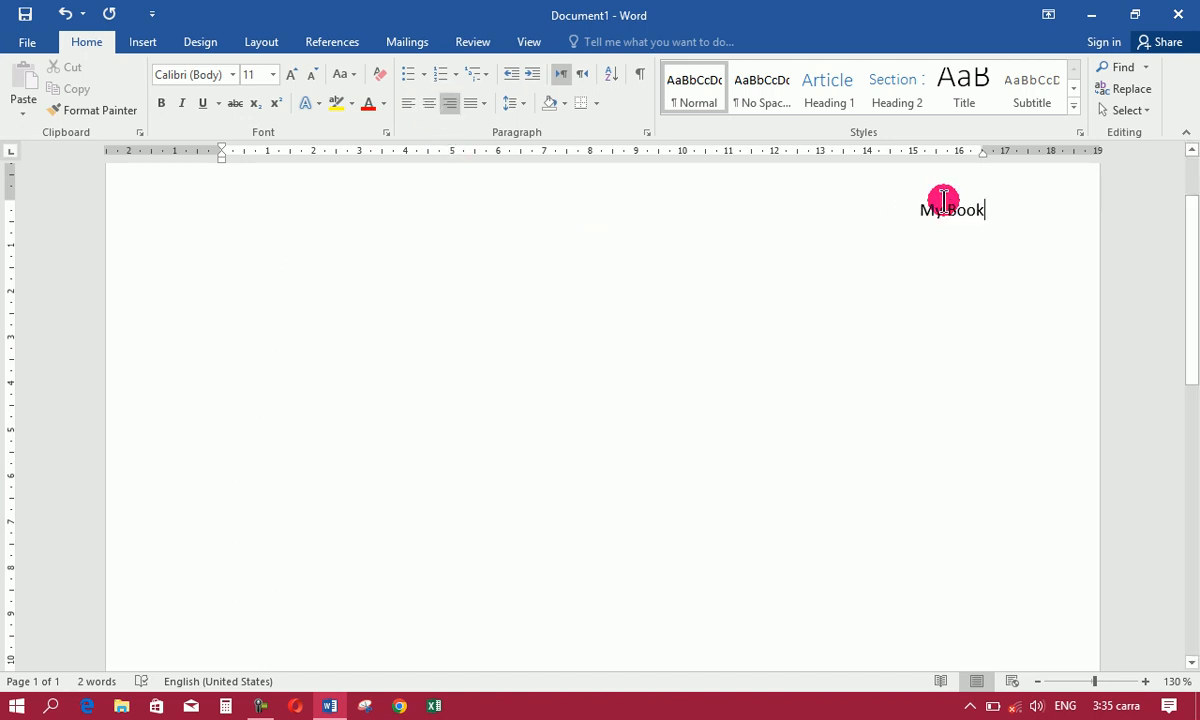
left_click(409, 105)
left_click(359, 201)
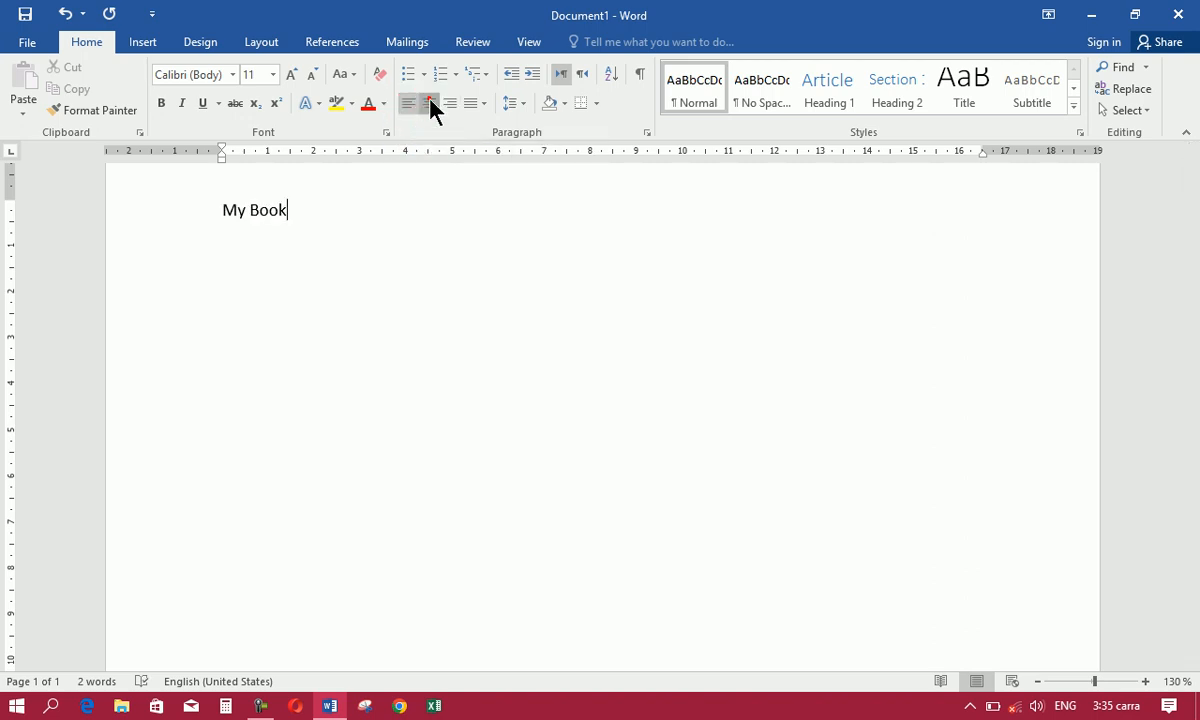
Step: Cycle the "My Book" line twice more through centre, right and left alignment
left_click(429, 105)
left_click(464, 193)
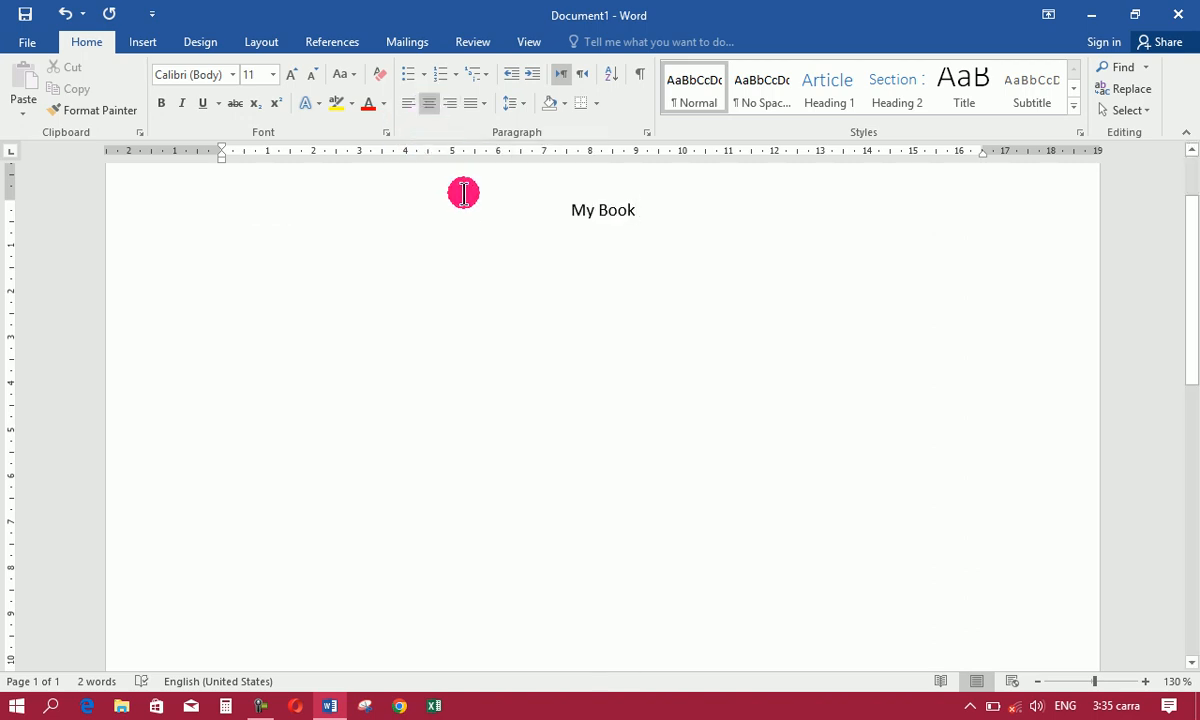
left_click(452, 105)
left_click(434, 160)
left_click(409, 105)
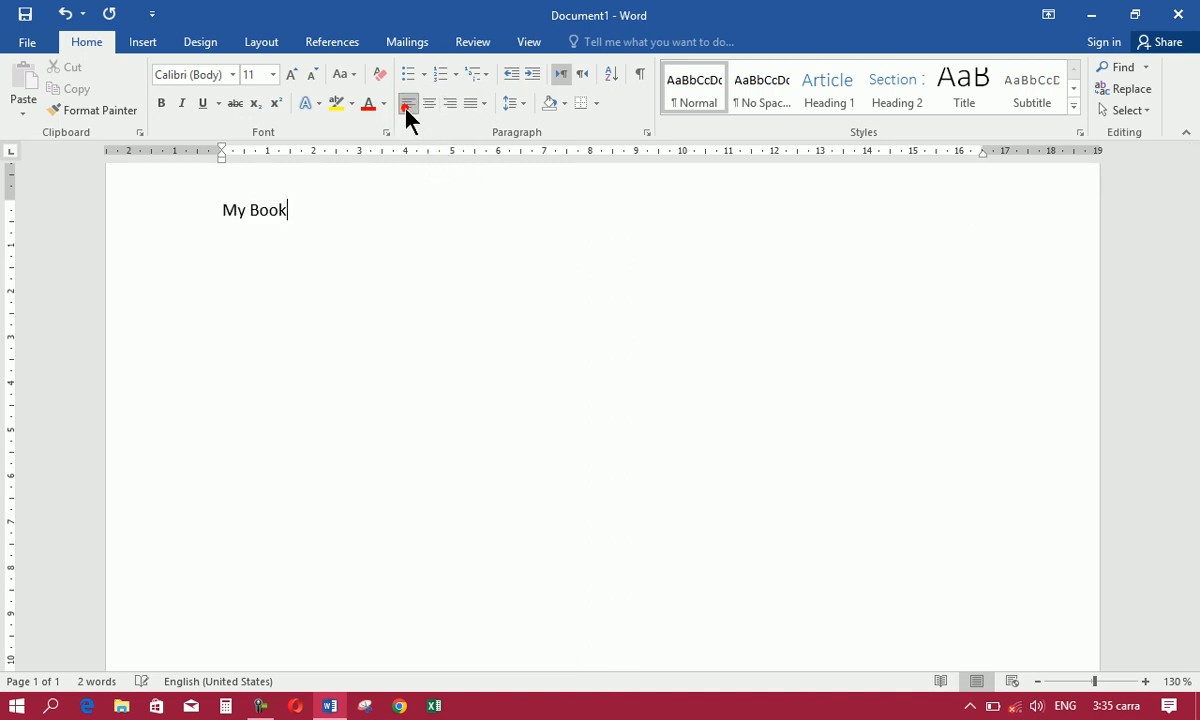
left_click(428, 107)
left_click(449, 105)
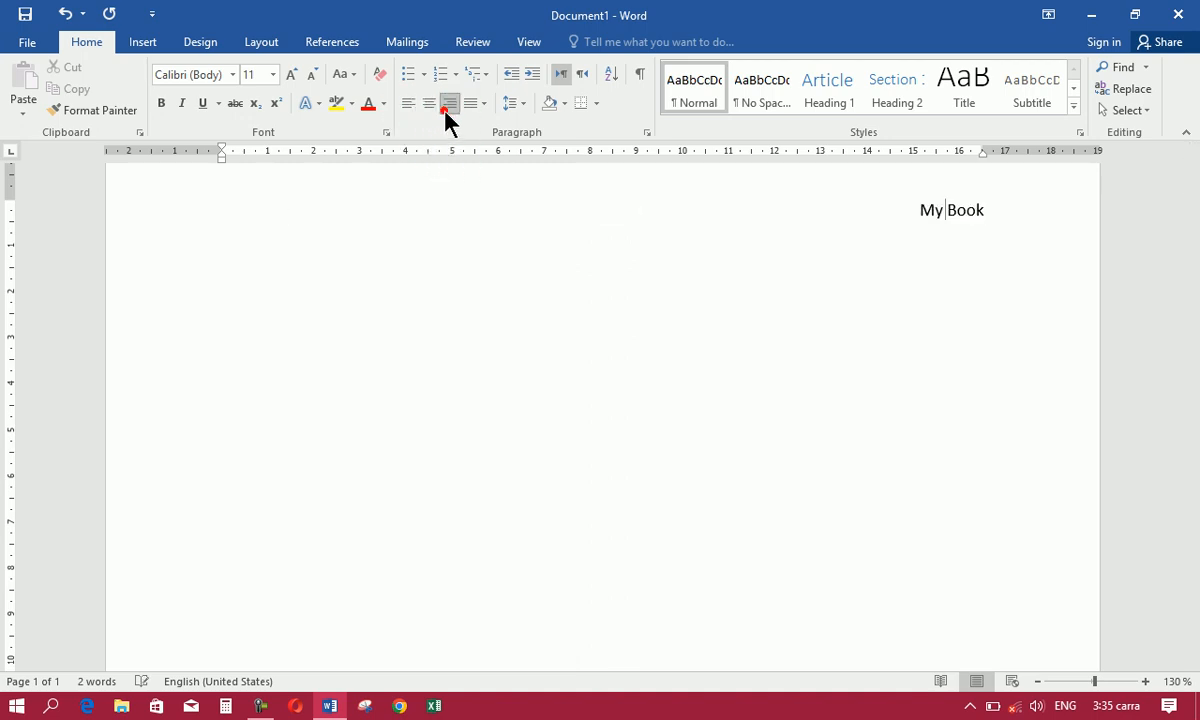
left_click(407, 104)
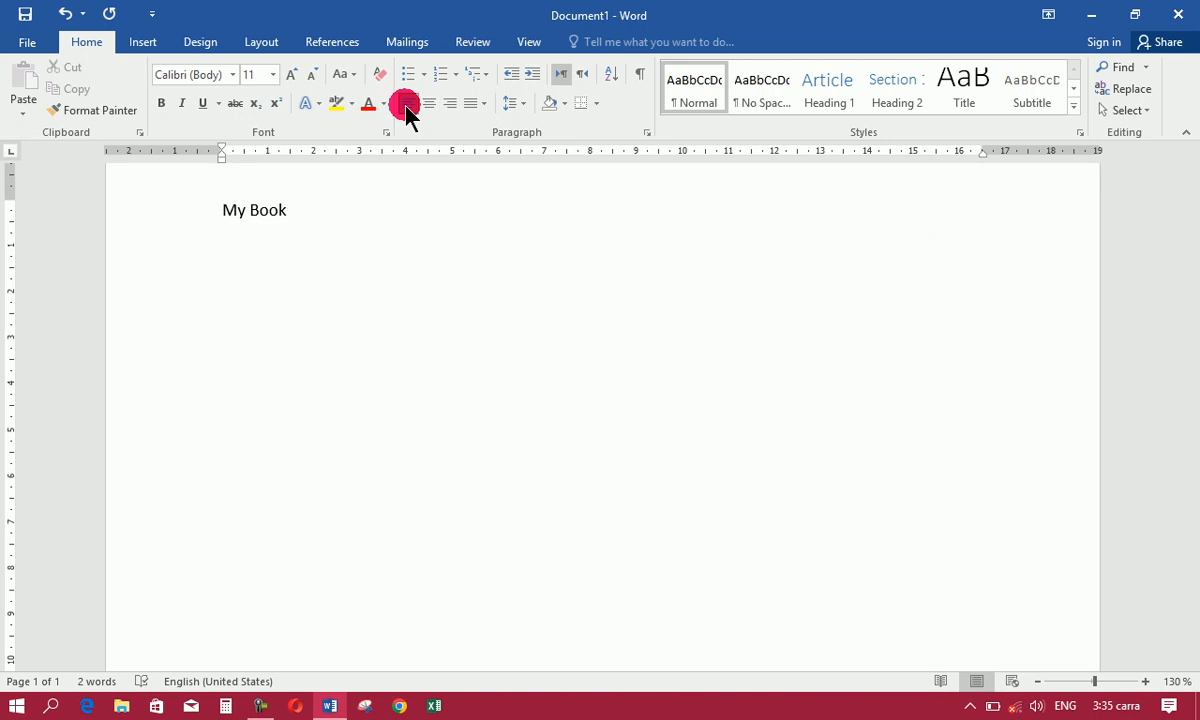
Step: Delete the "My Book" line and generate sample paragraphs with "=rand()"
key("BackSpace")
key("BackSpace")
key("BackSpace")
key("BackSpace")
key("BackSpace")
key("BackSpace")
left_click(435, 268)
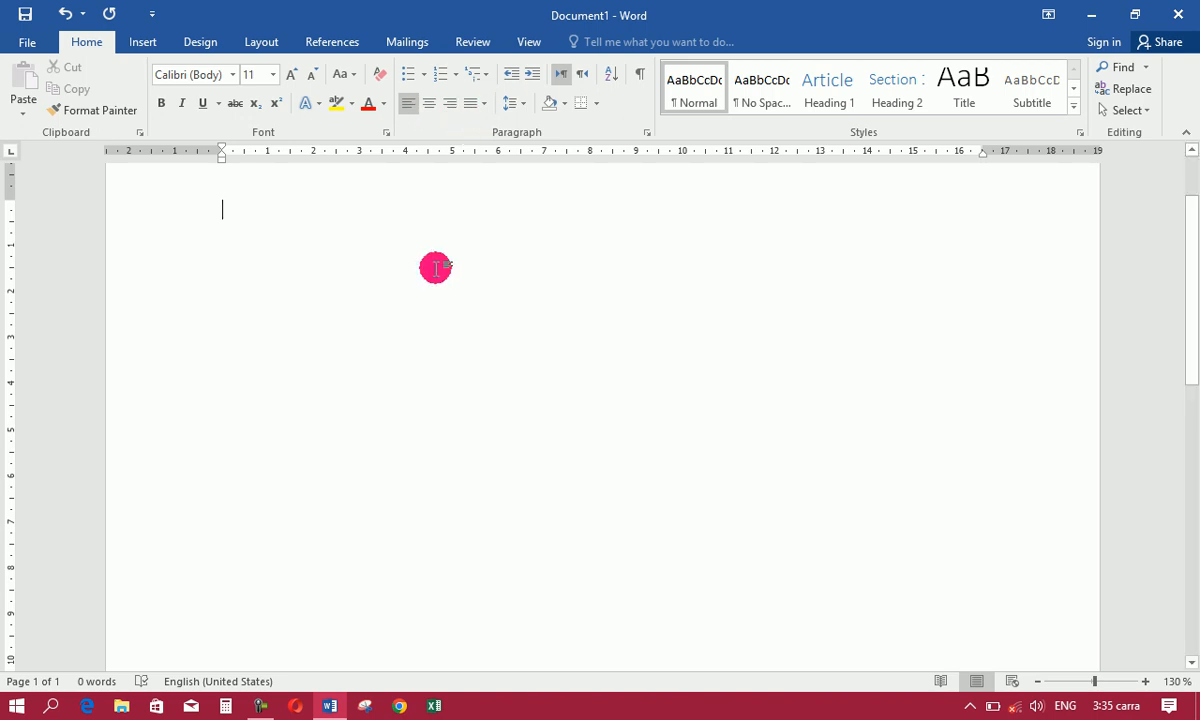
type("=rand()")
key("Return")
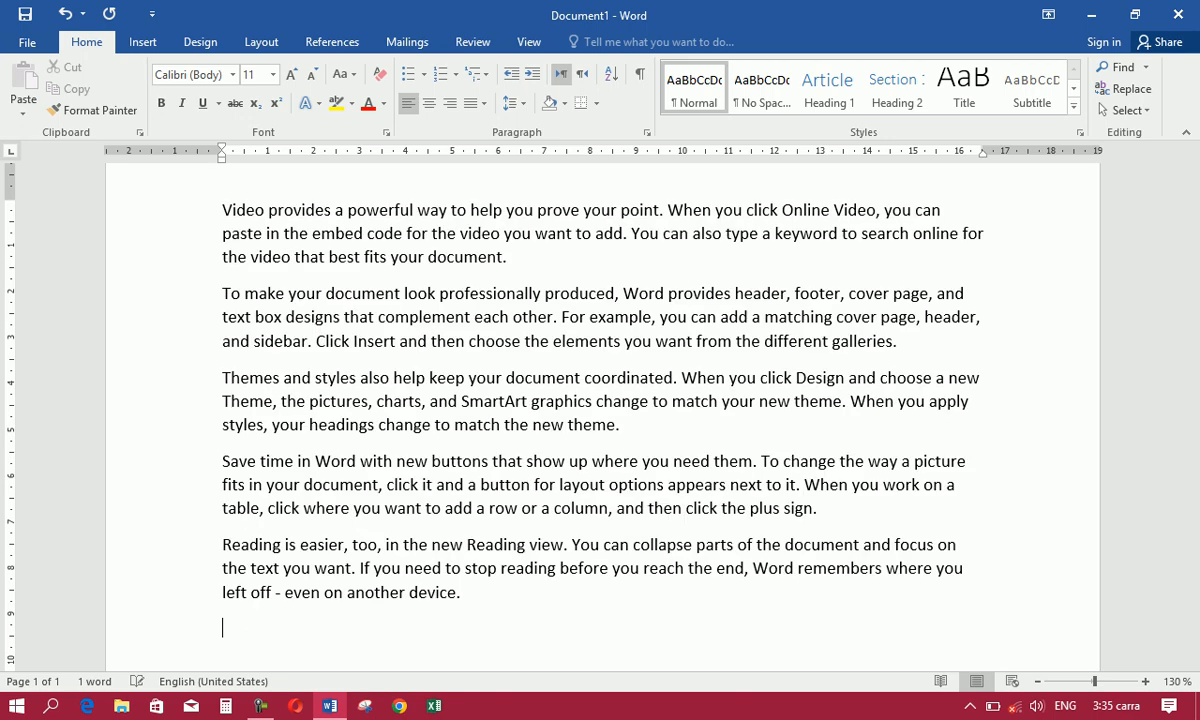
left_click(566, 578)
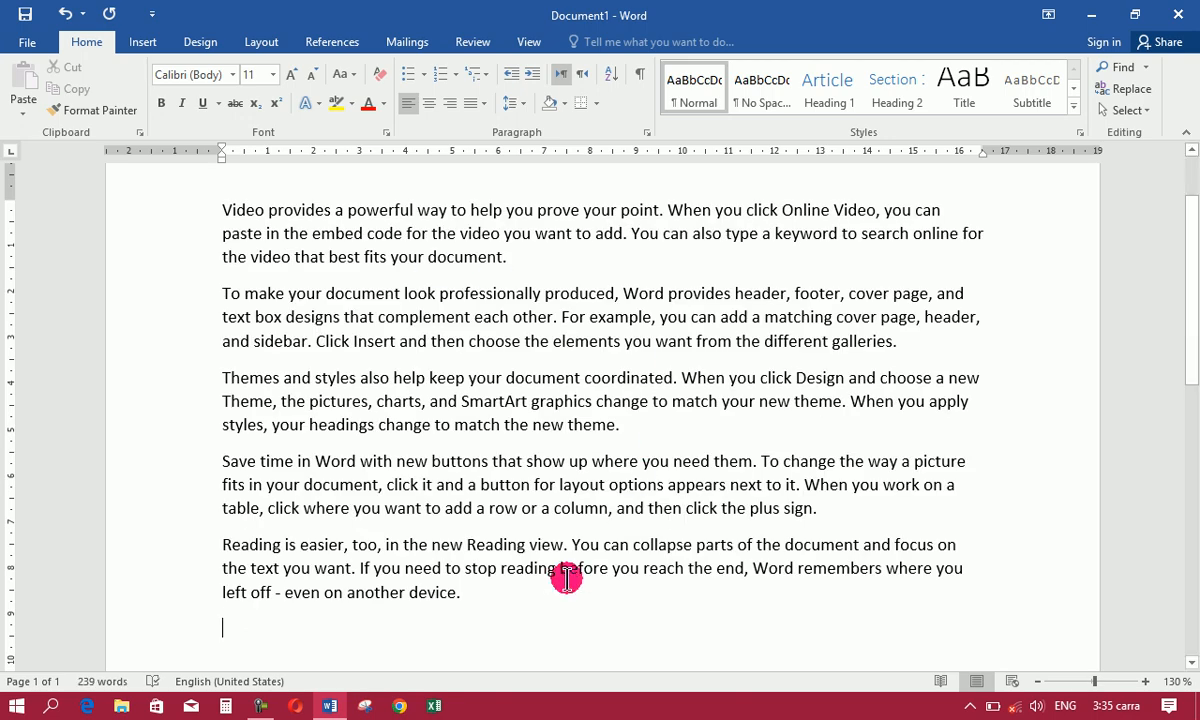
Step: Apply Justify alignment to all the sample paragraphs
key("ctrl+a")
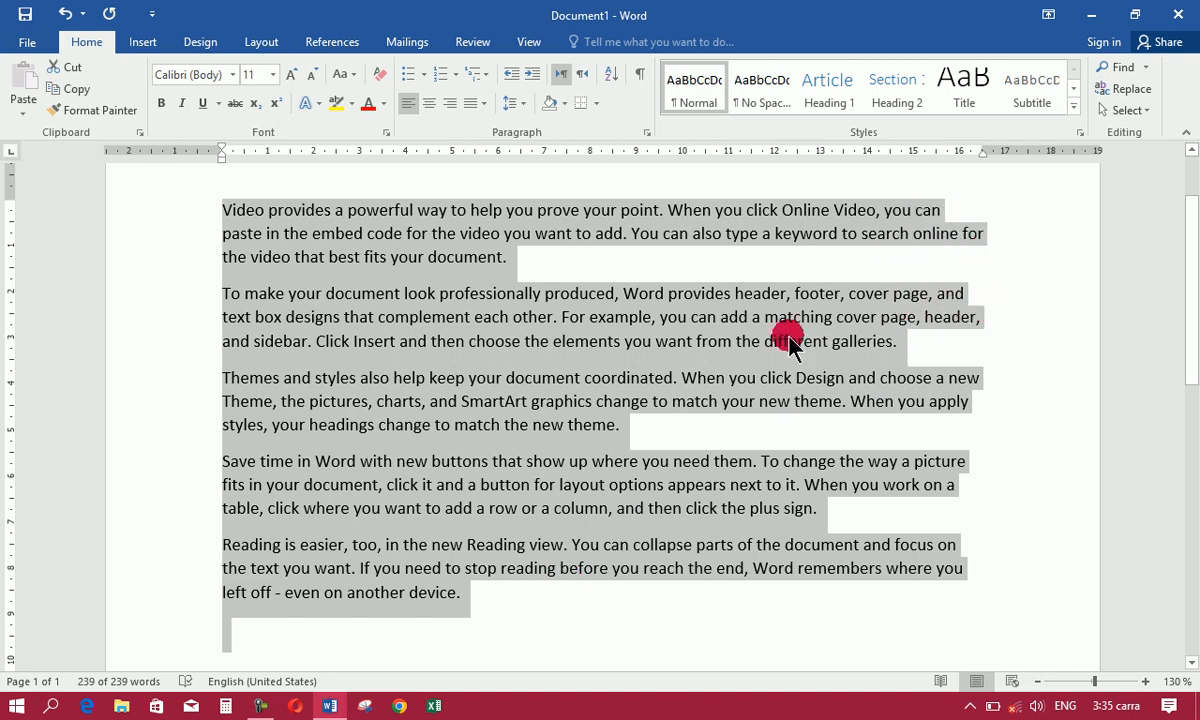
left_click(485, 104)
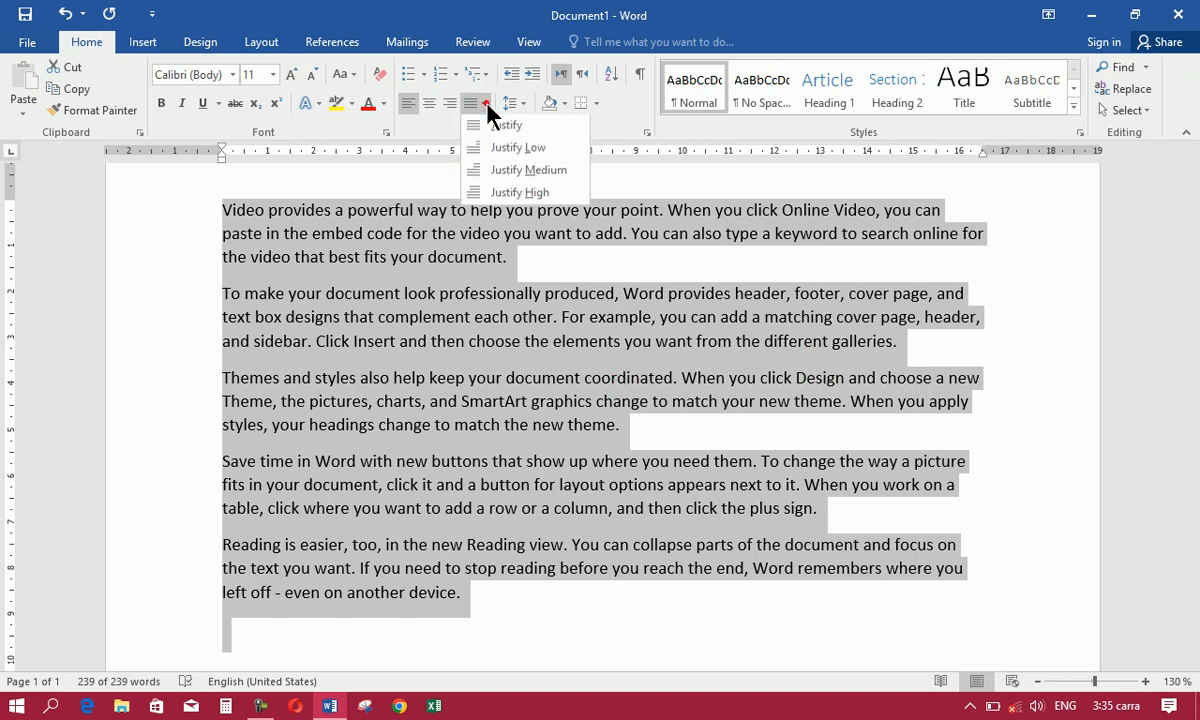
left_click(540, 128)
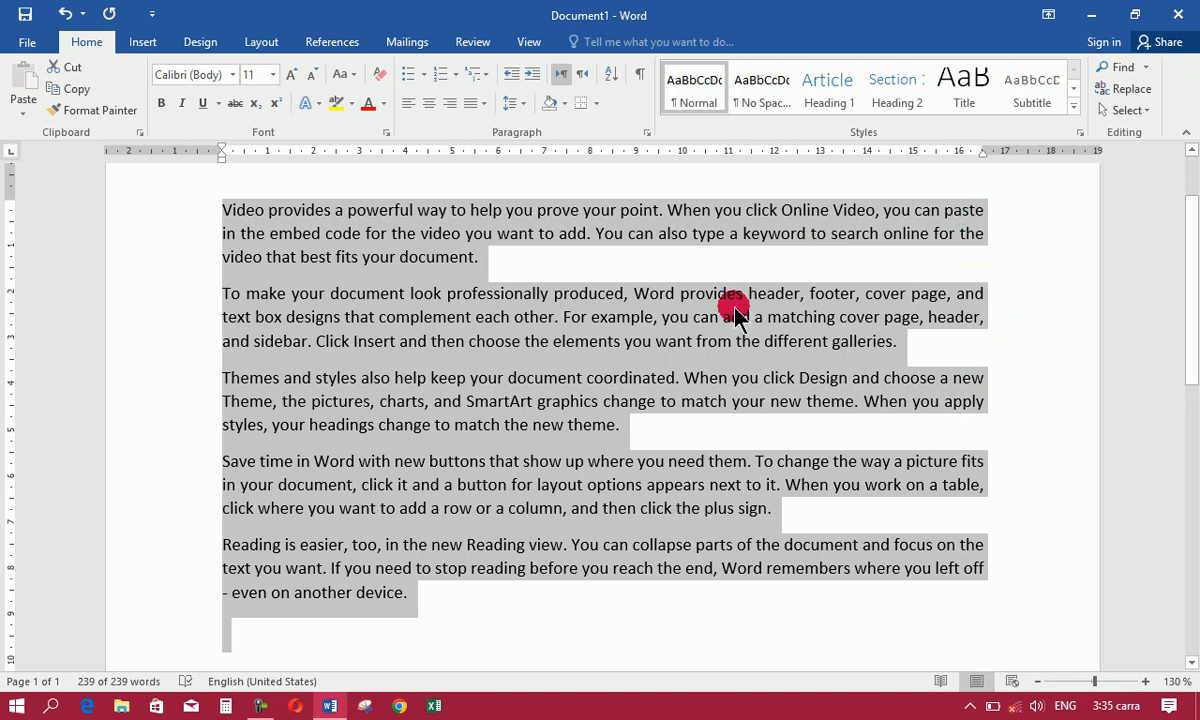
Step: Look at the line spacing presets without applying one and return all the paragraphs to left alignment
left_click(524, 104)
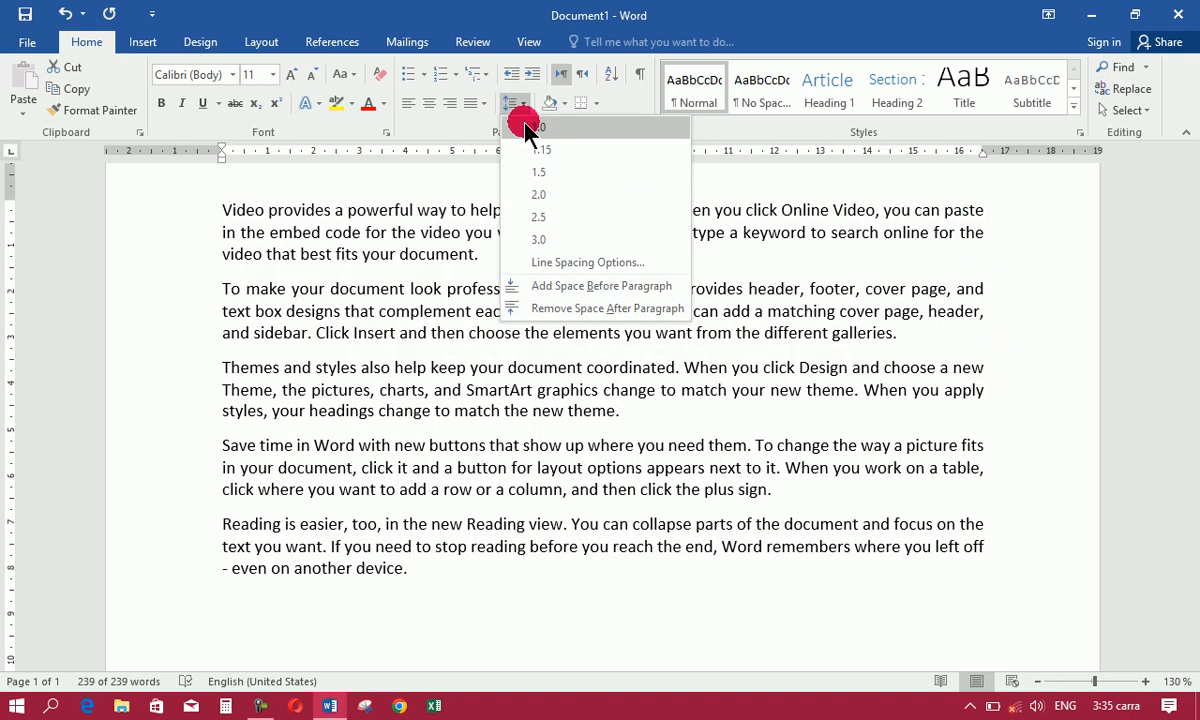
left_click(483, 104)
left_click(490, 127)
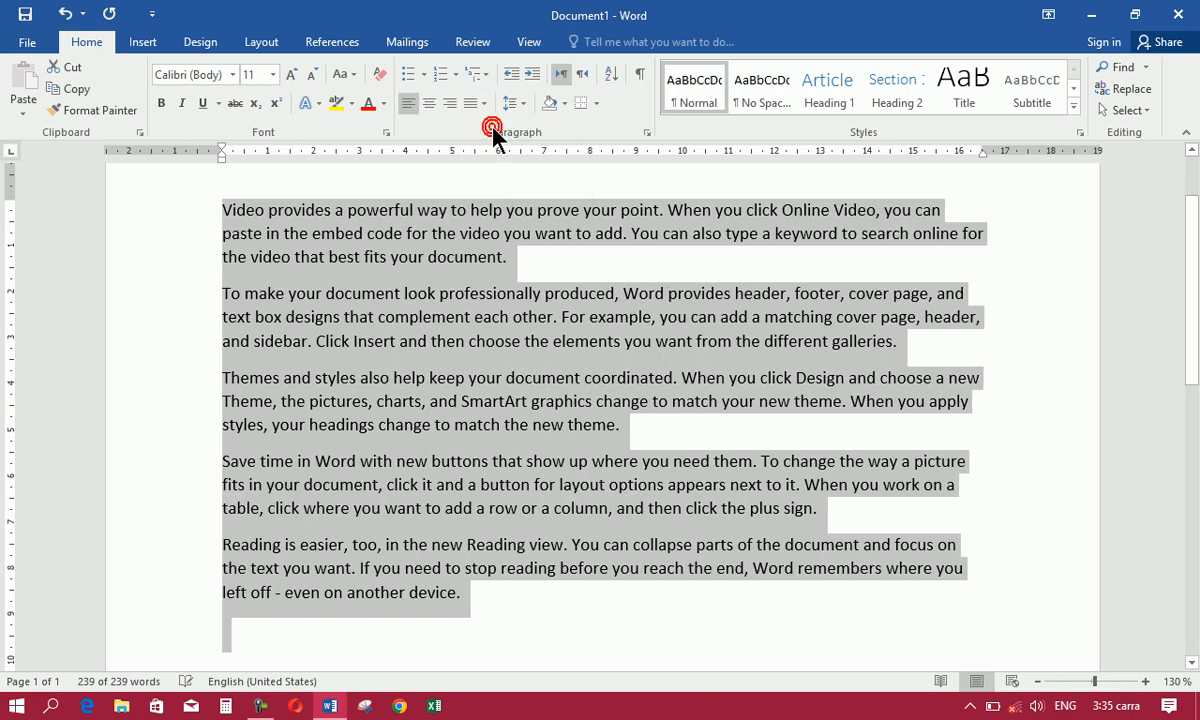
Step: Apply Justify alignment to the selected sample paragraphs, followed by Justify Low
left_click(483, 104)
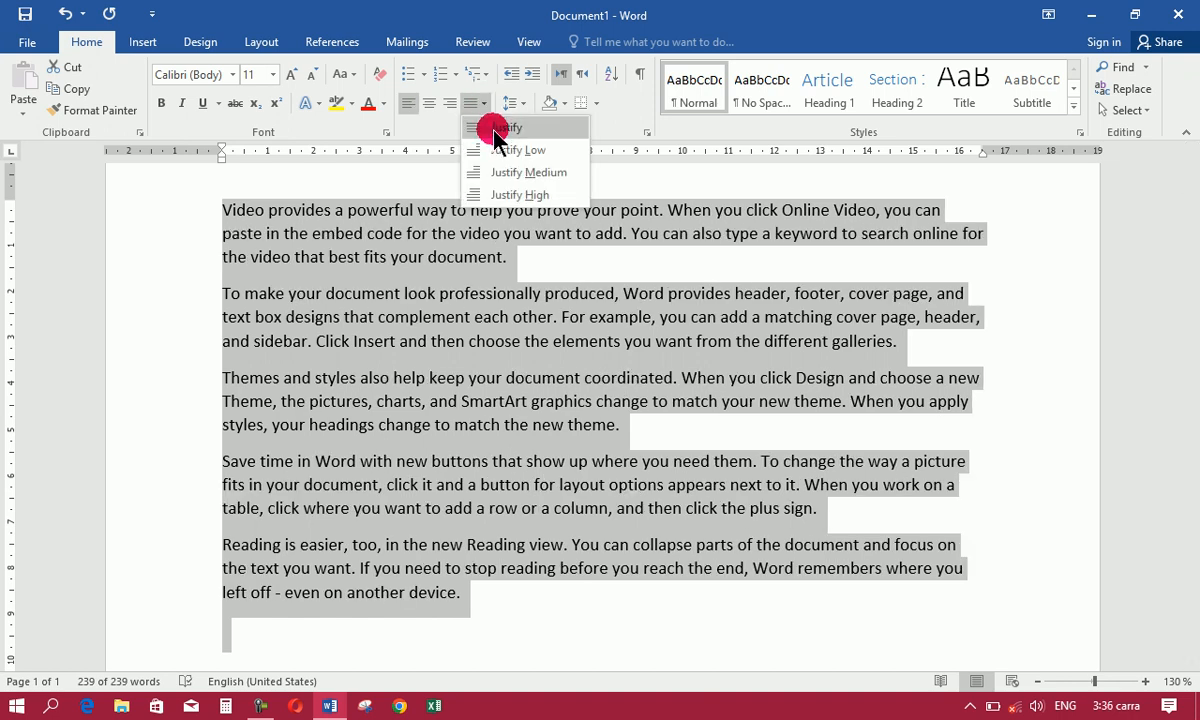
left_click(490, 127)
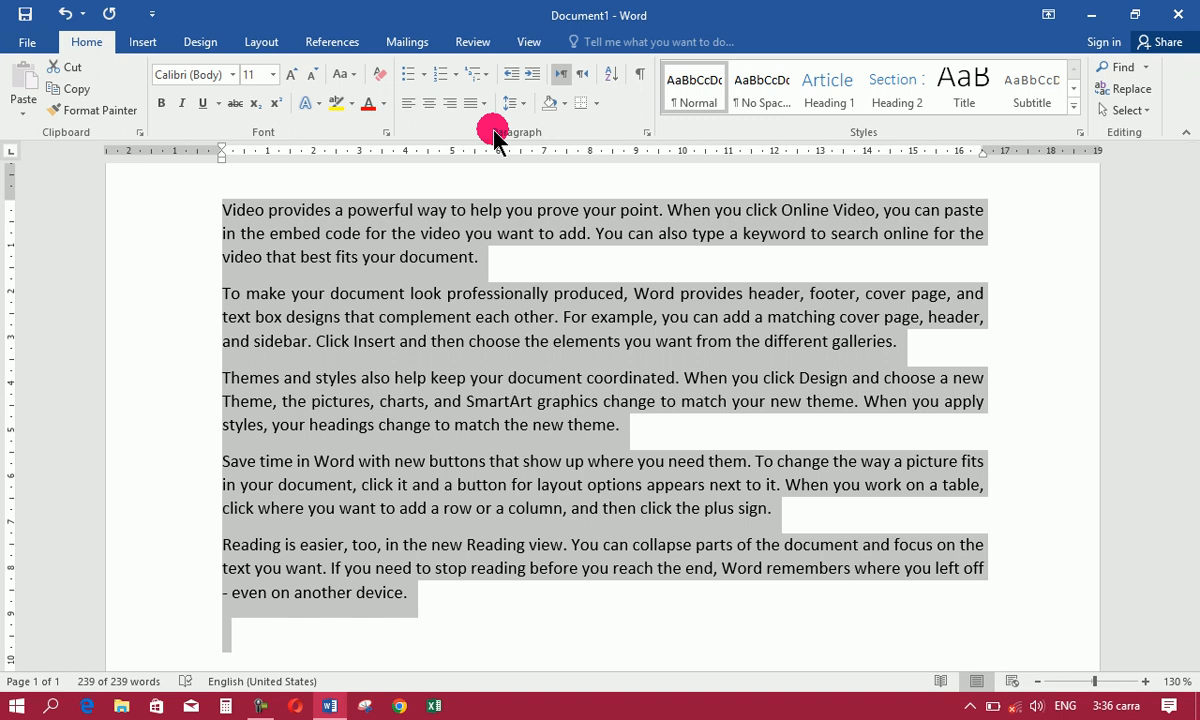
left_click(483, 104)
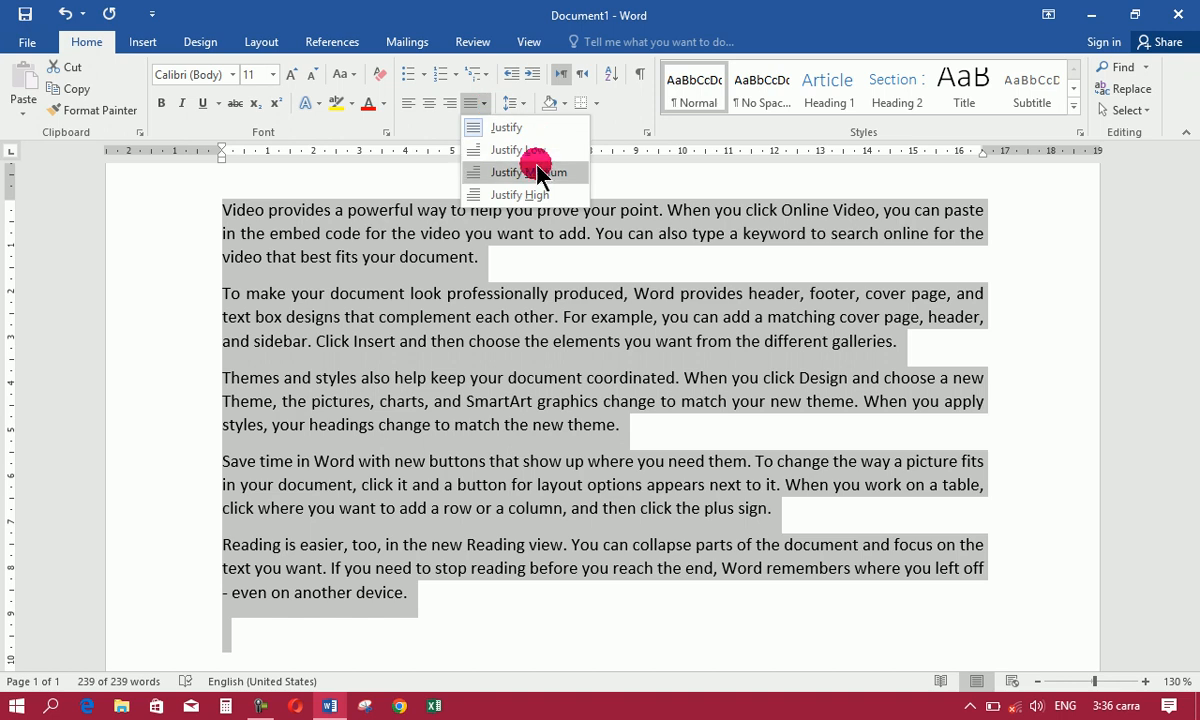
left_click(490, 151)
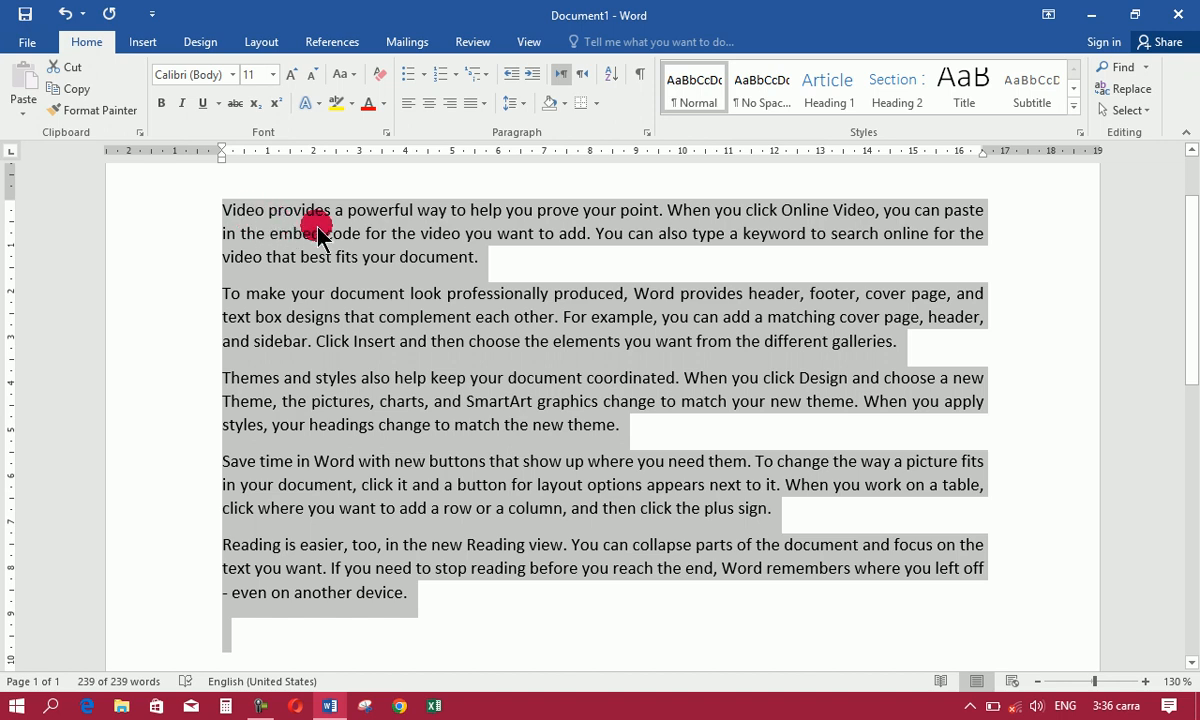
Step: Switch the selected paragraphs to Justify Medium and after that to Justify High
left_click(486, 103)
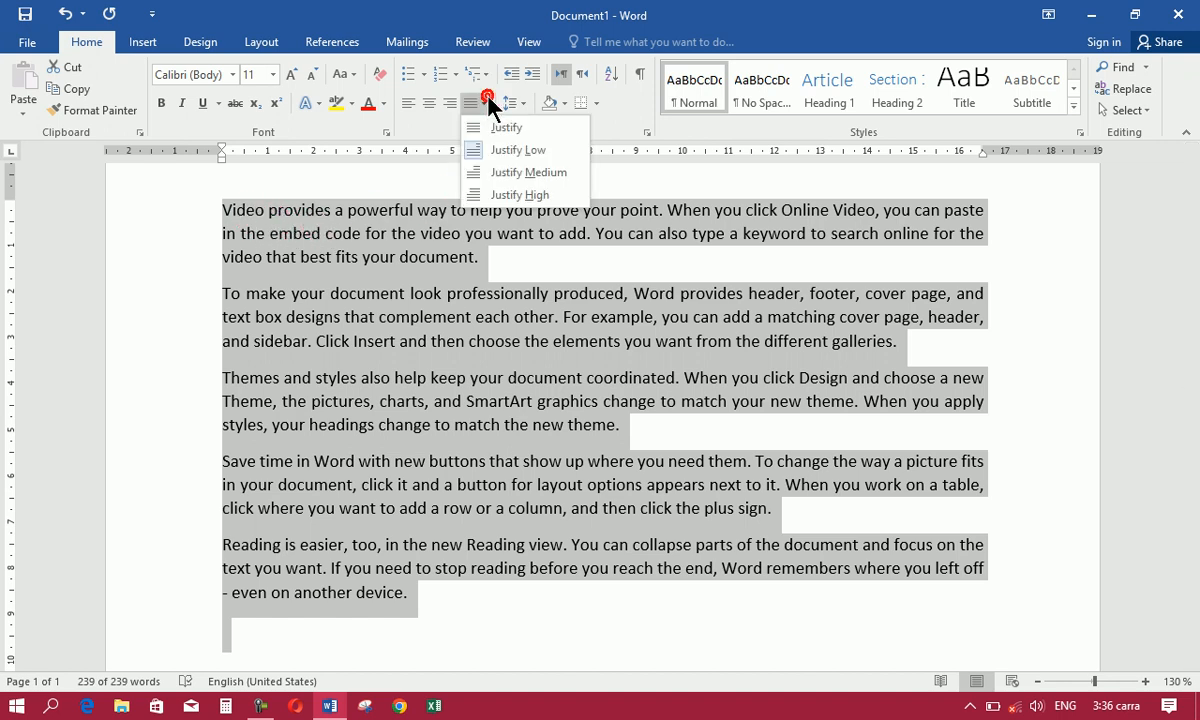
left_click(491, 180)
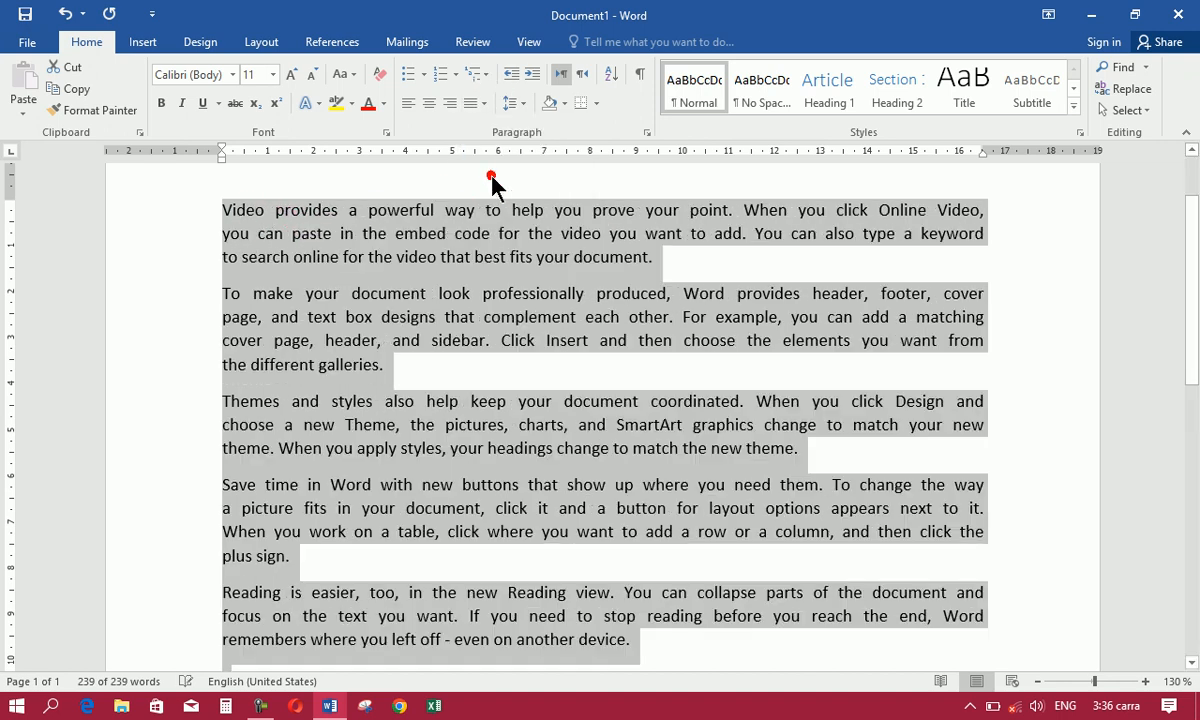
left_click(483, 103)
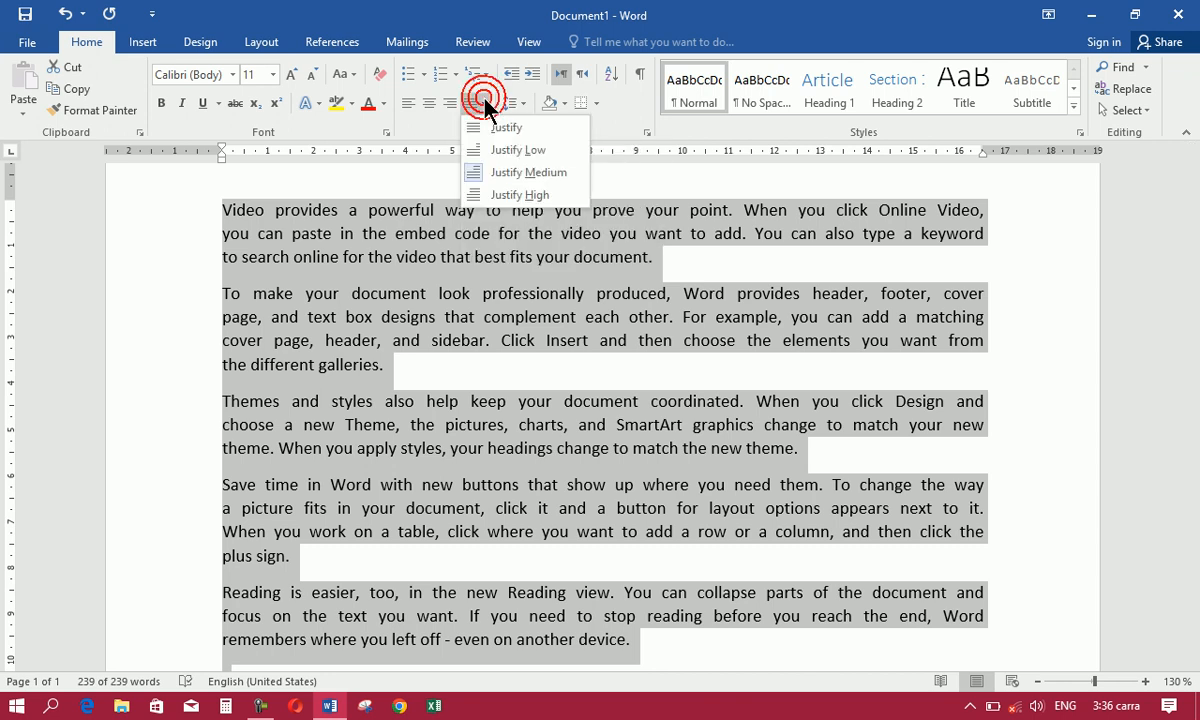
left_click(517, 195)
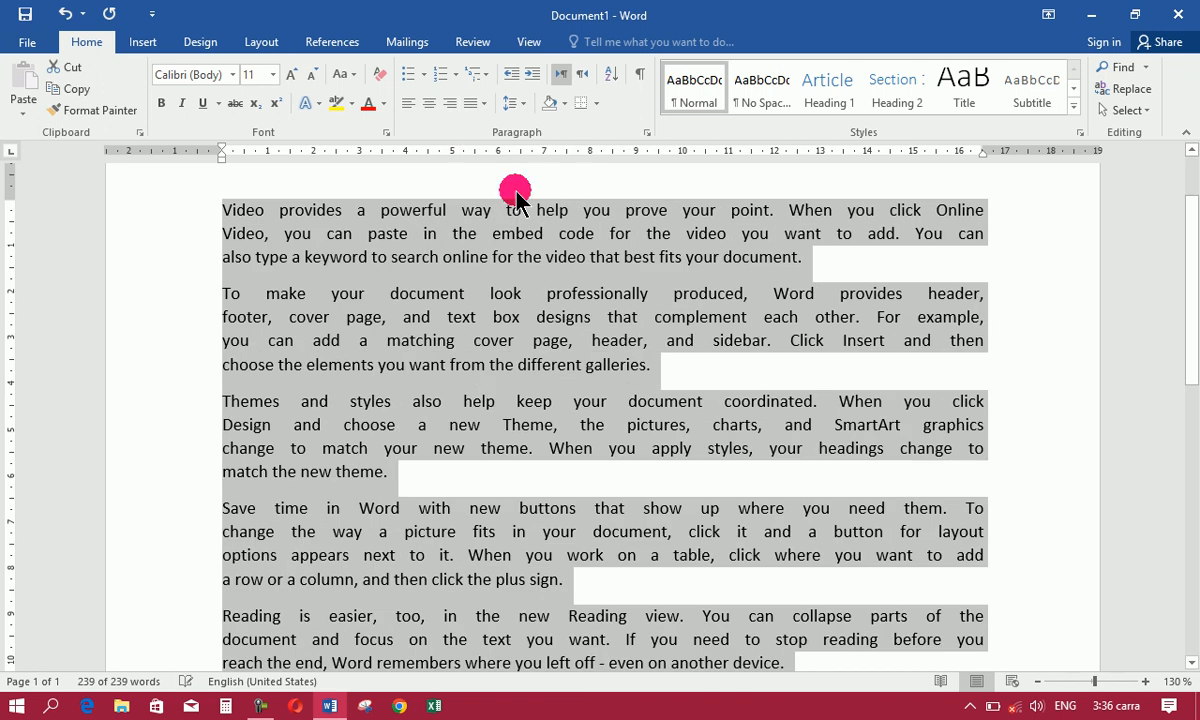
Step: Cycle the selected paragraphs through Justify Low, Justify Medium and Justify High for comparison
left_click(516, 103)
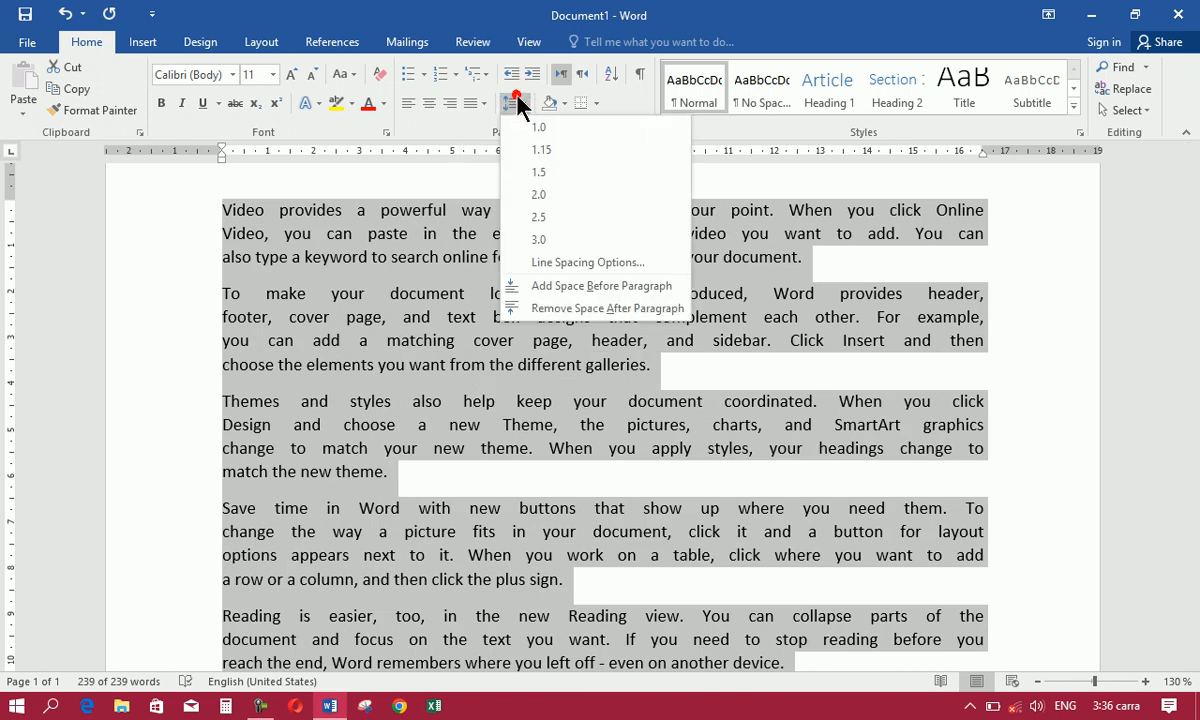
left_click(483, 103)
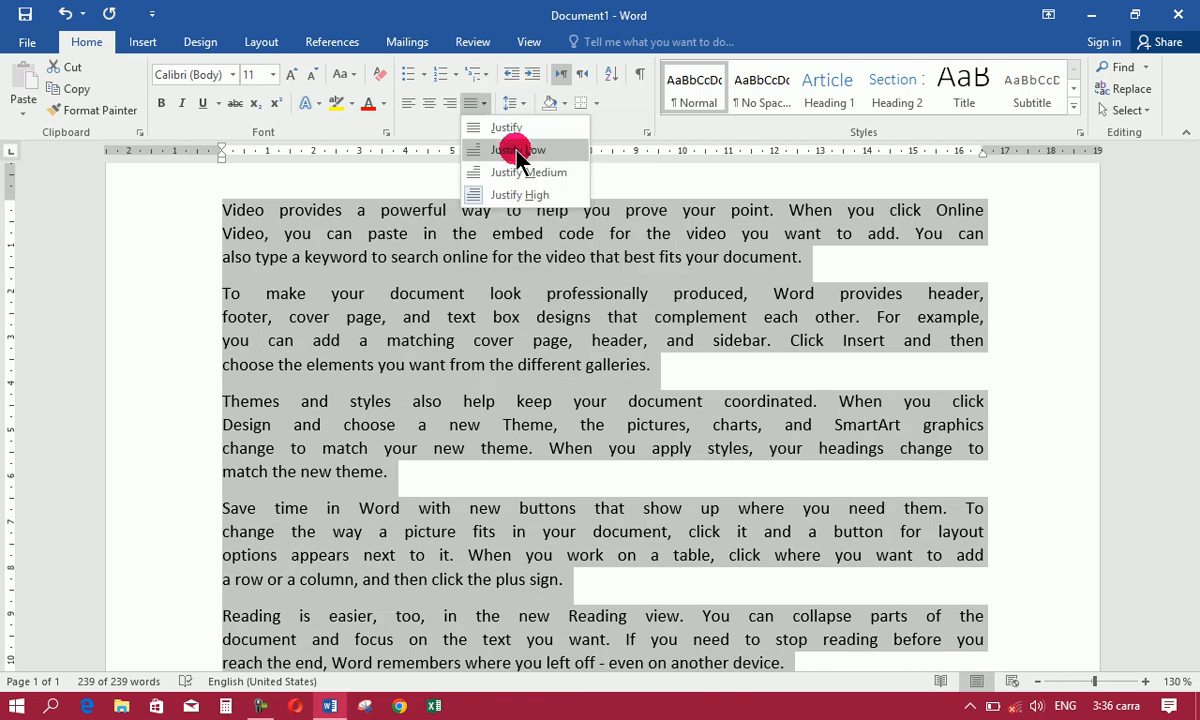
left_click(510, 147)
left_click(483, 103)
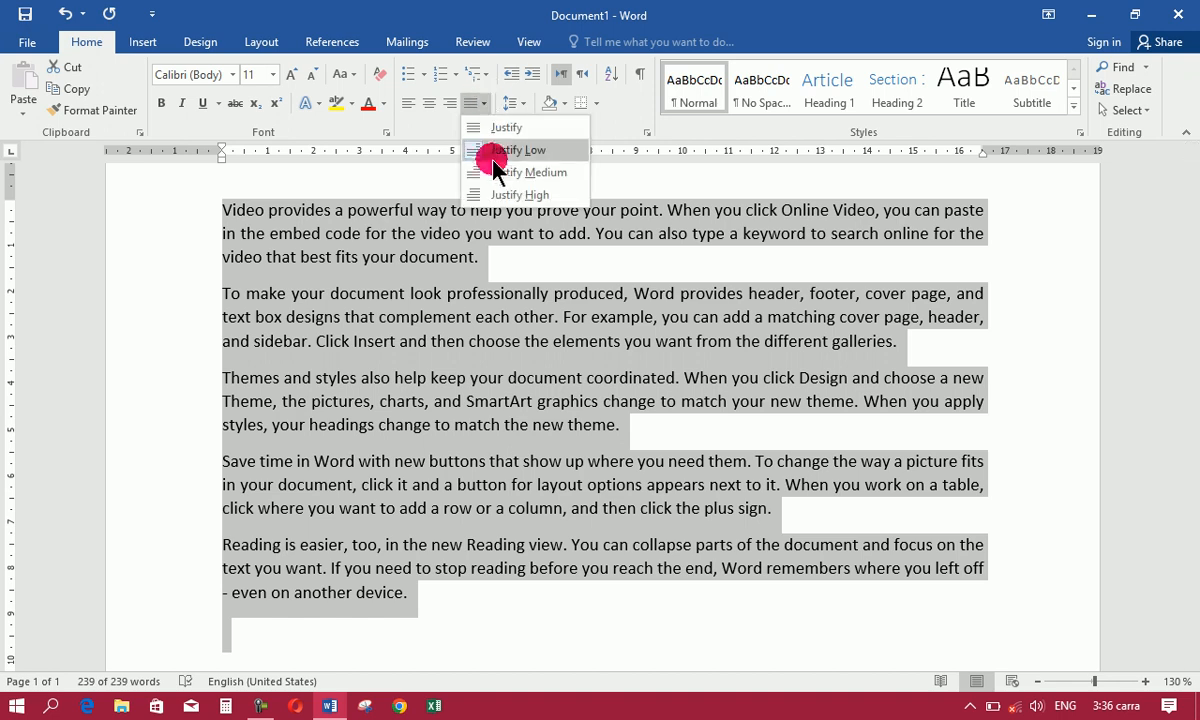
left_click(497, 173)
left_click(483, 103)
left_click(509, 195)
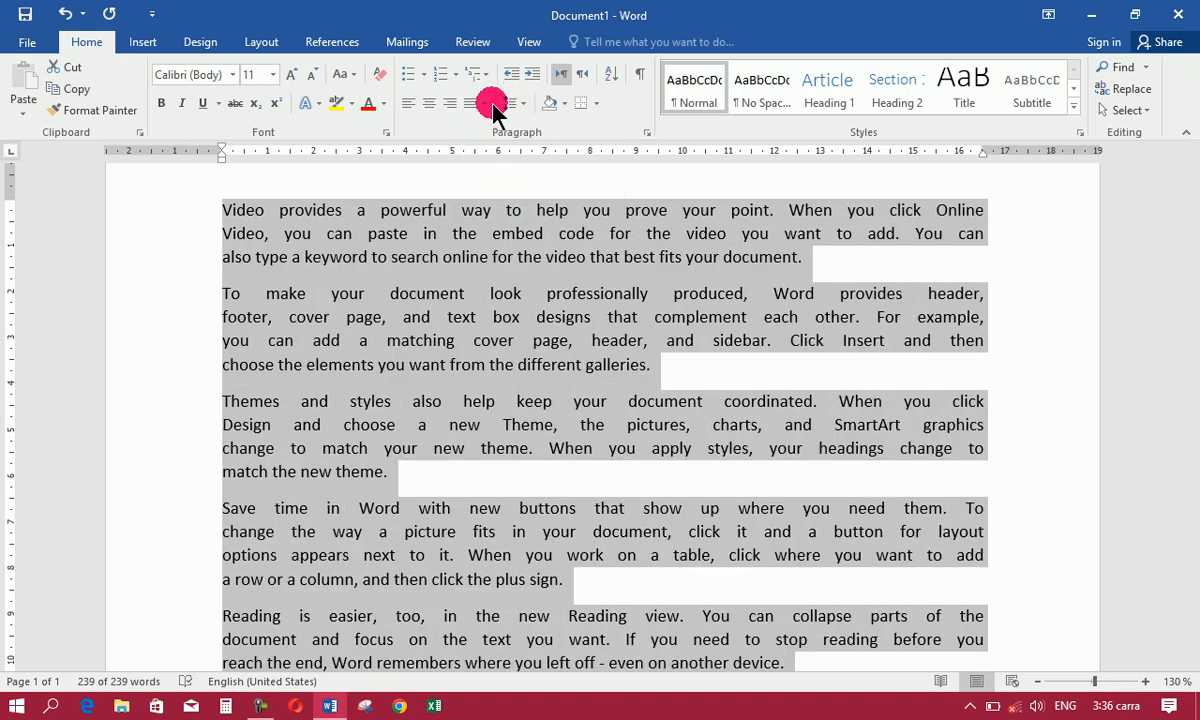
Step: Repeat the Low, Medium and High justification cycle on the selected paragraphs, finishing on Justify Low
left_click(484, 104)
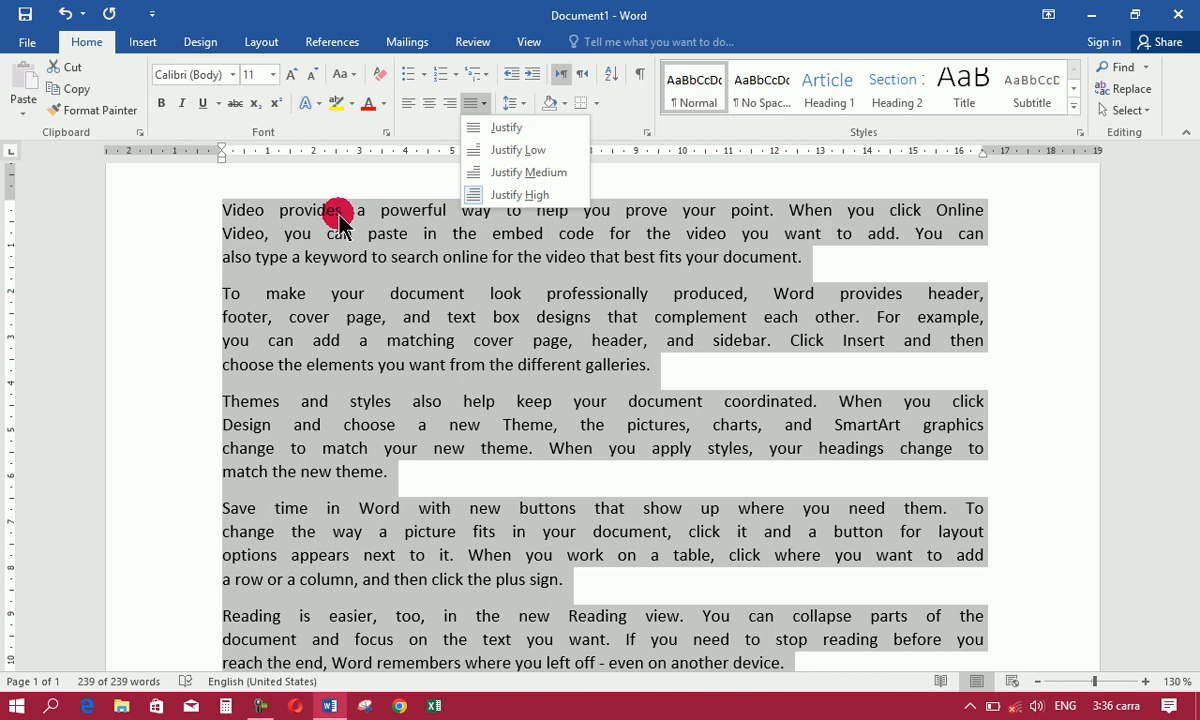
left_click(544, 149)
left_click(484, 104)
left_click(490, 173)
left_click(484, 104)
left_click(500, 195)
left_click(482, 103)
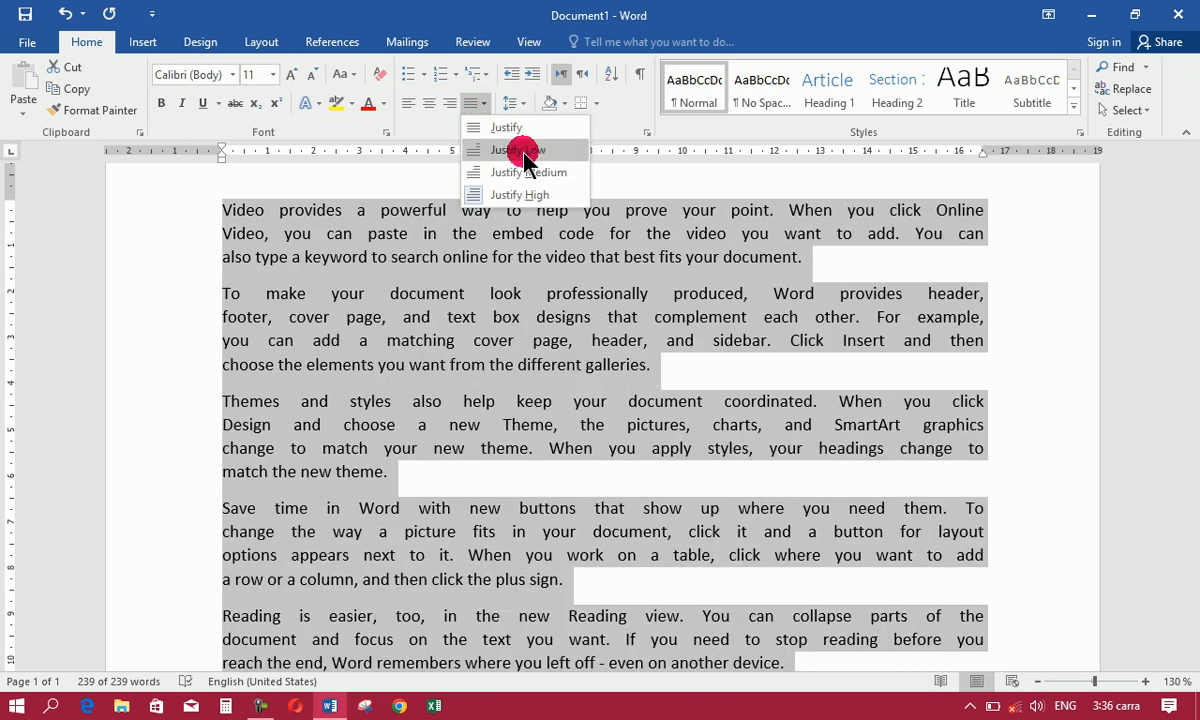
left_click(525, 150)
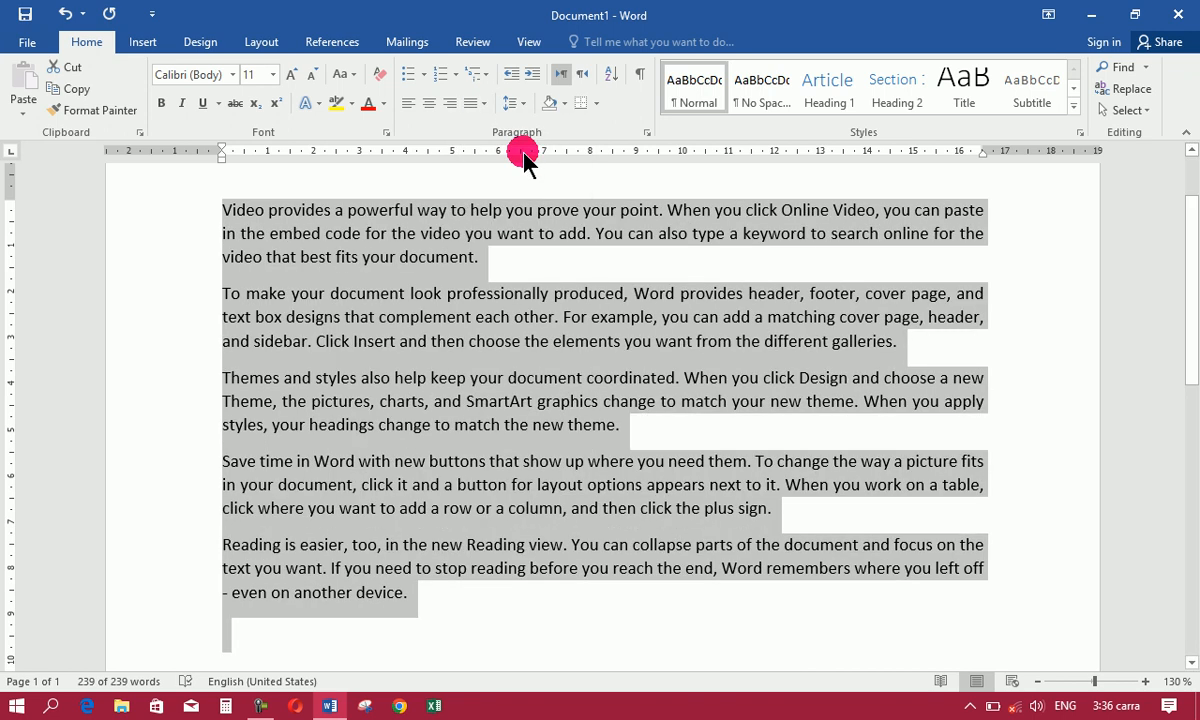